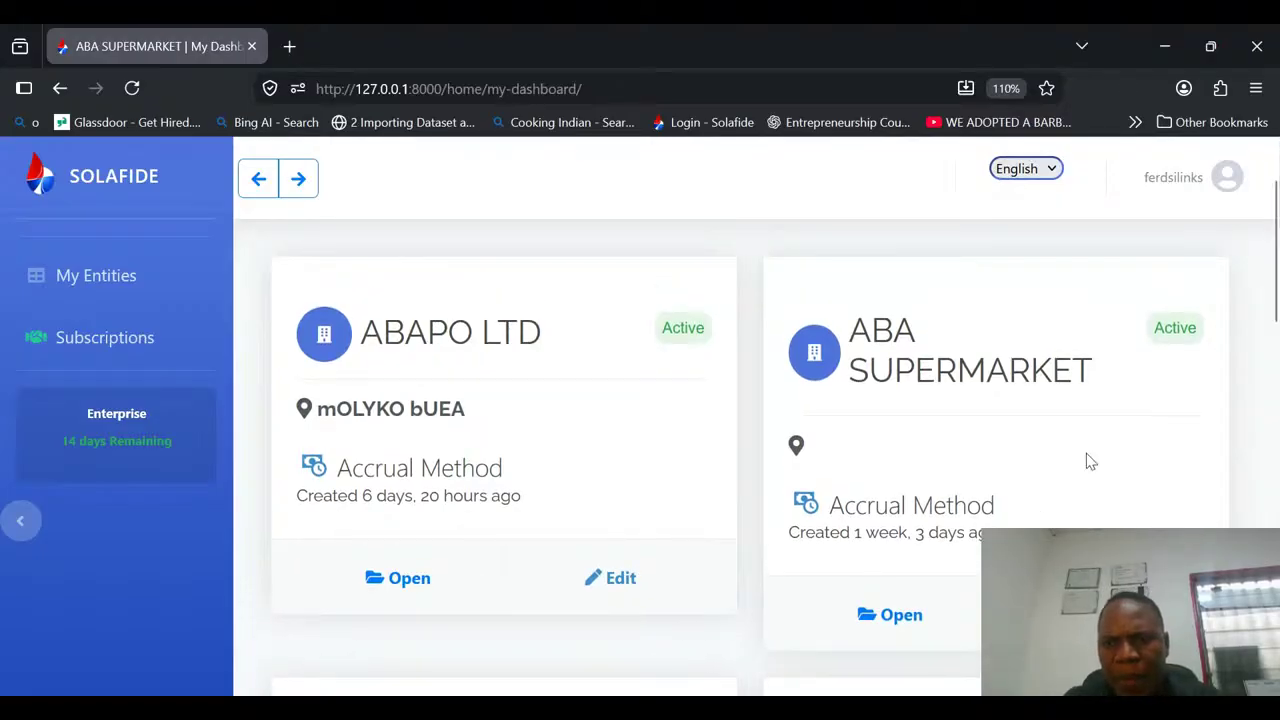
# Open the ABA SUPERMARKET entity and go to its products list.
pyautogui.click(895, 617)
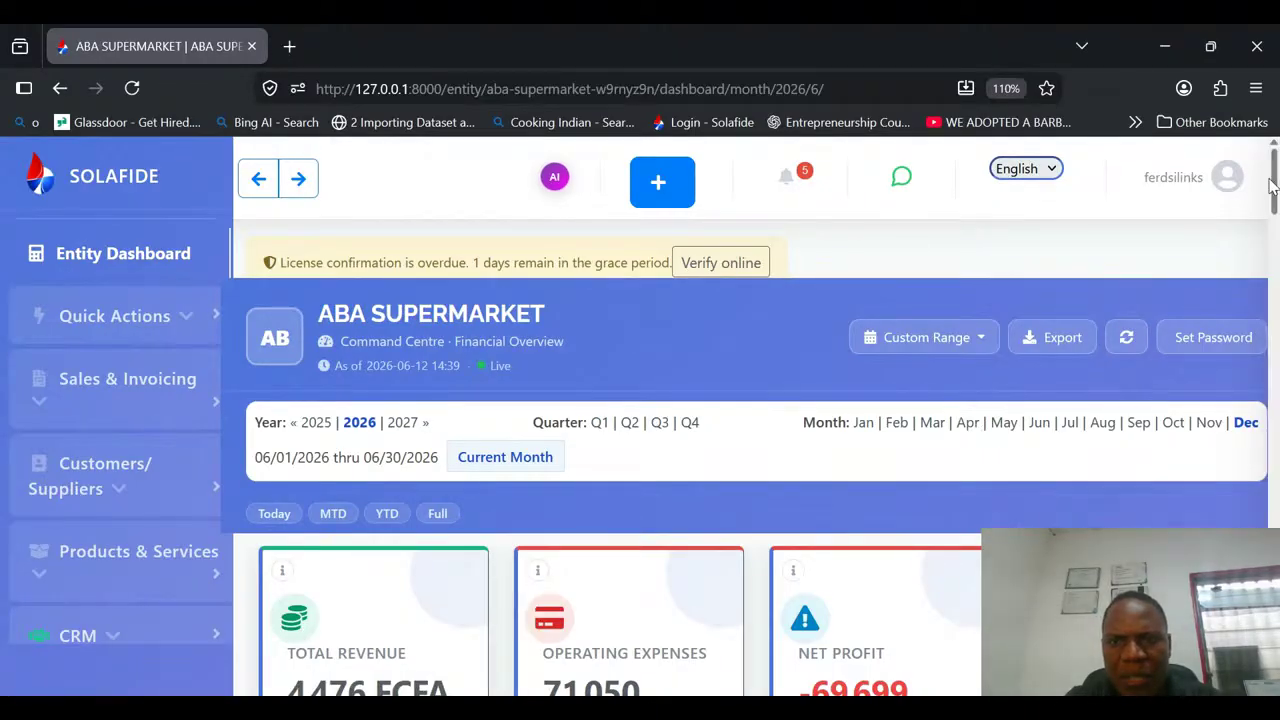
pyautogui.moveTo(1272, 185); pyautogui.dragTo(1277, 315)
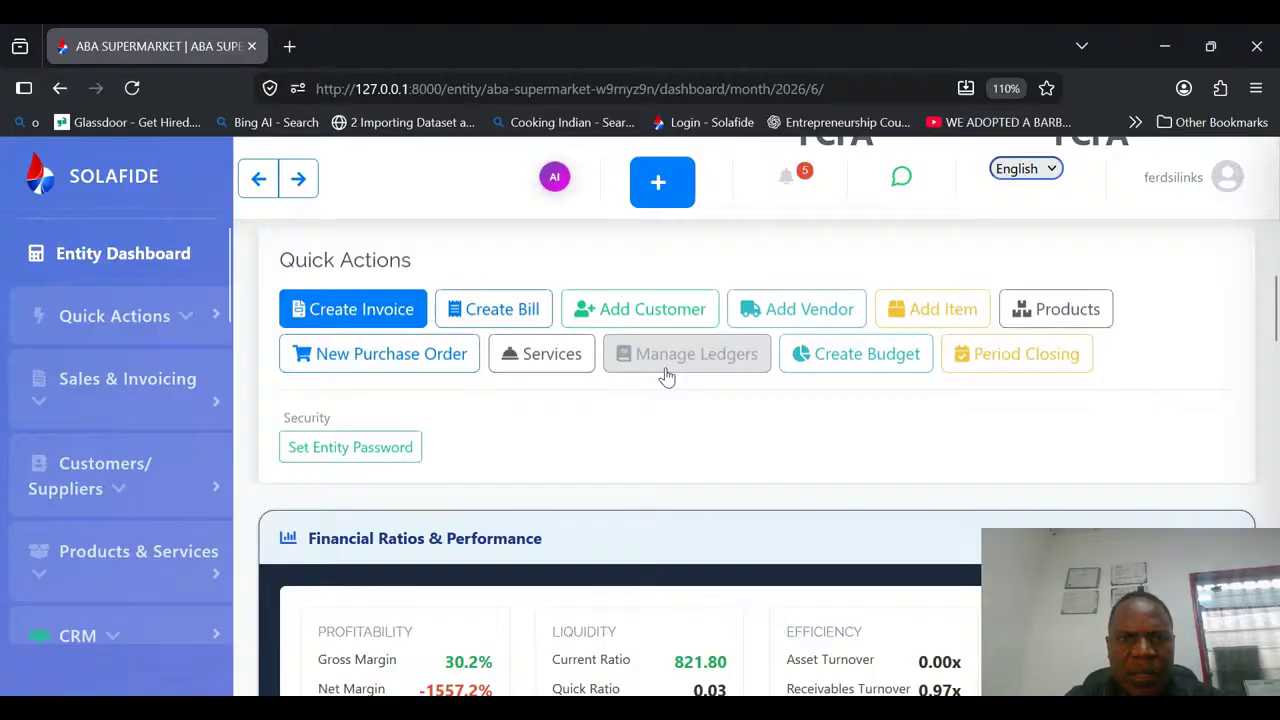
pyautogui.click(160, 315)
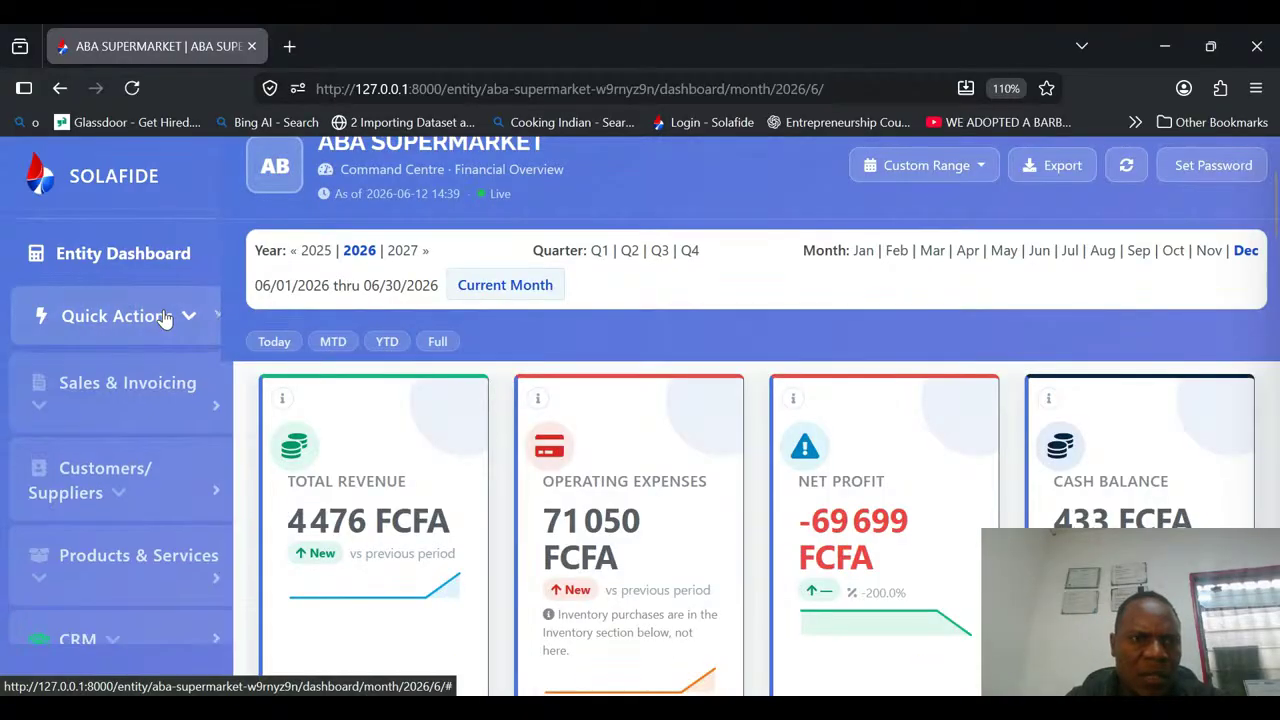
pyautogui.click(165, 317)
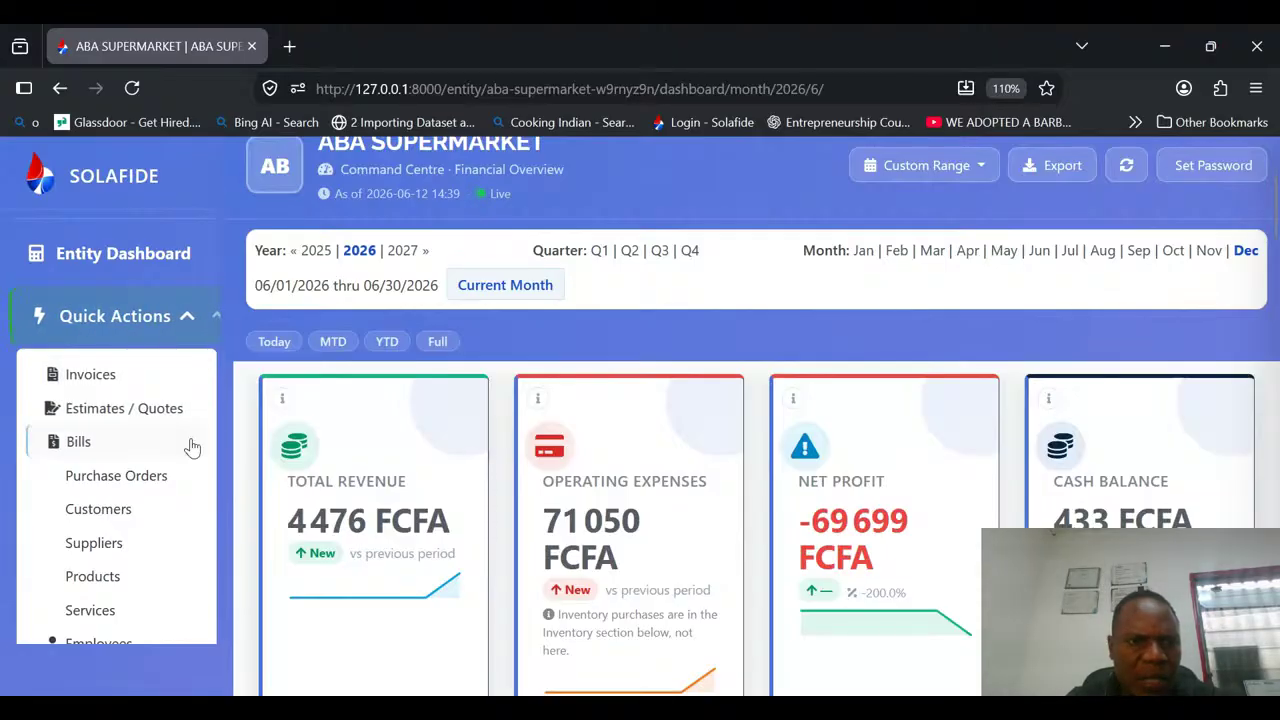
pyautogui.click(95, 576)
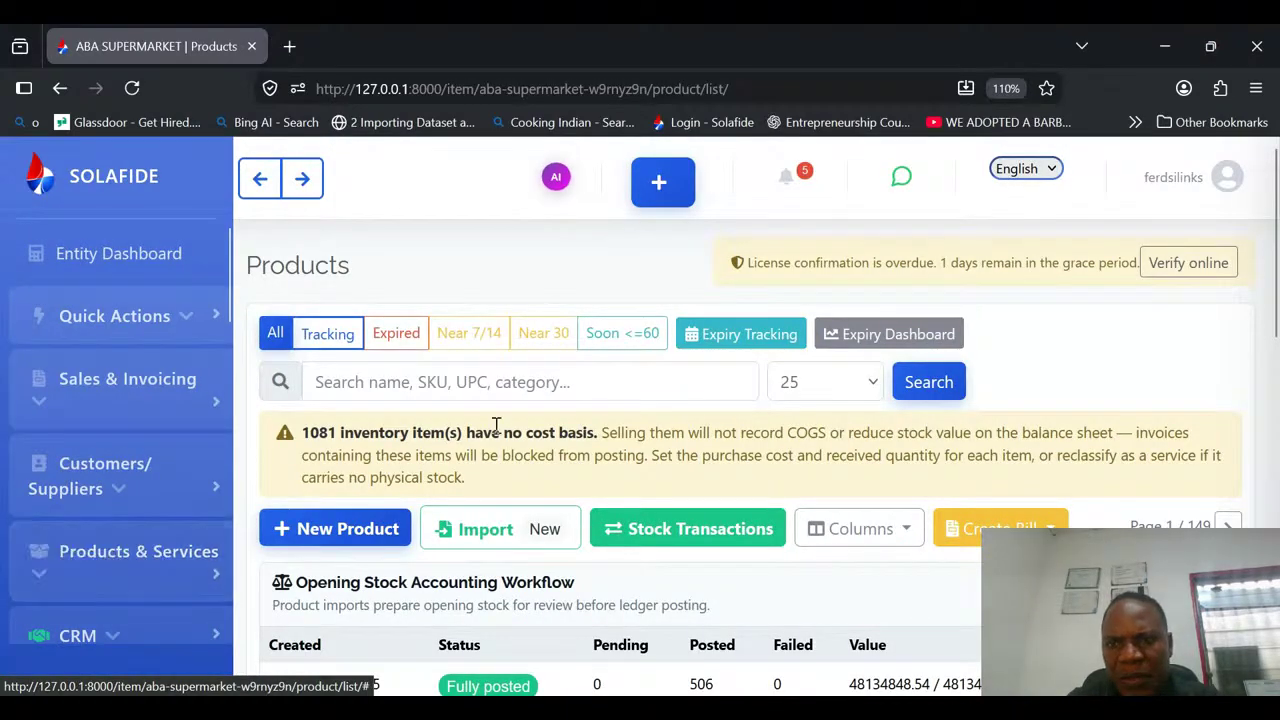
# Start a new product from the products list and name it Sugar.
pyautogui.moveTo(1277, 267)
pyautogui.mouseDown()
pyautogui.moveTo(1278, 348)
pyautogui.moveTo(1276, 251)
pyautogui.mouseUp()
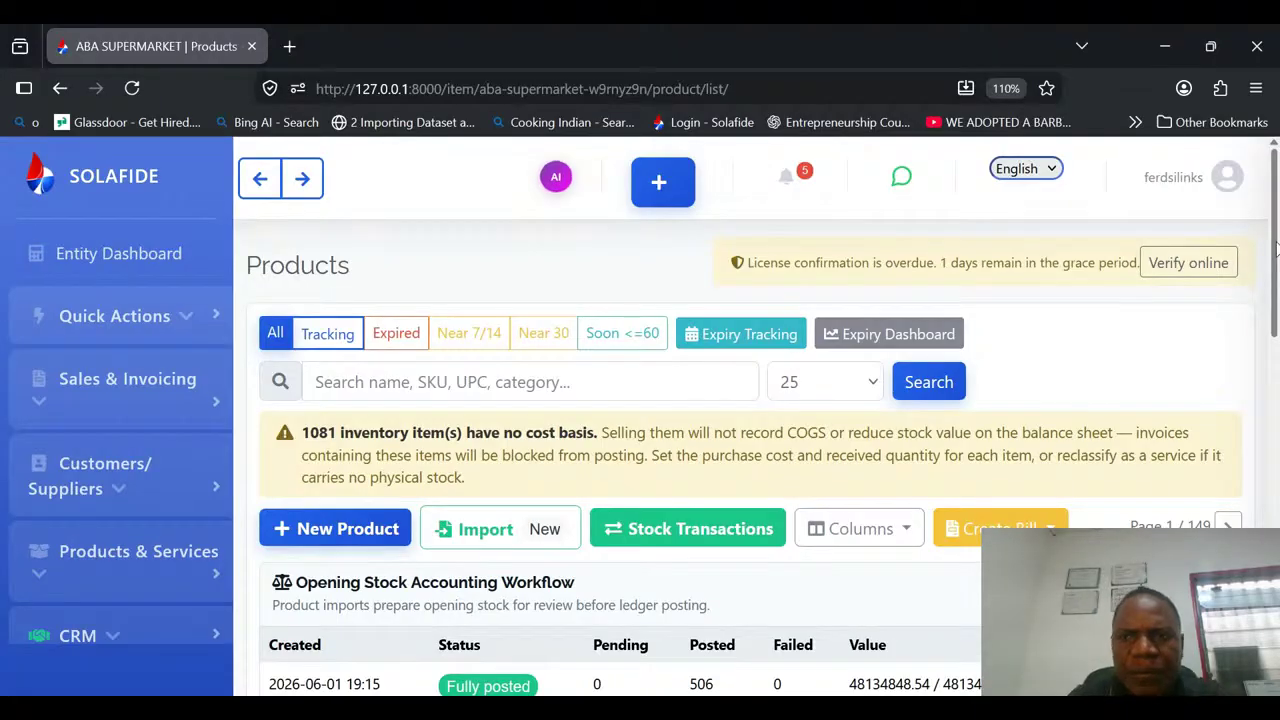
pyautogui.moveTo(1275, 232)
pyautogui.mouseDown()
pyautogui.moveTo(1278, 316)
pyautogui.moveTo(1277, 232)
pyautogui.mouseUp()
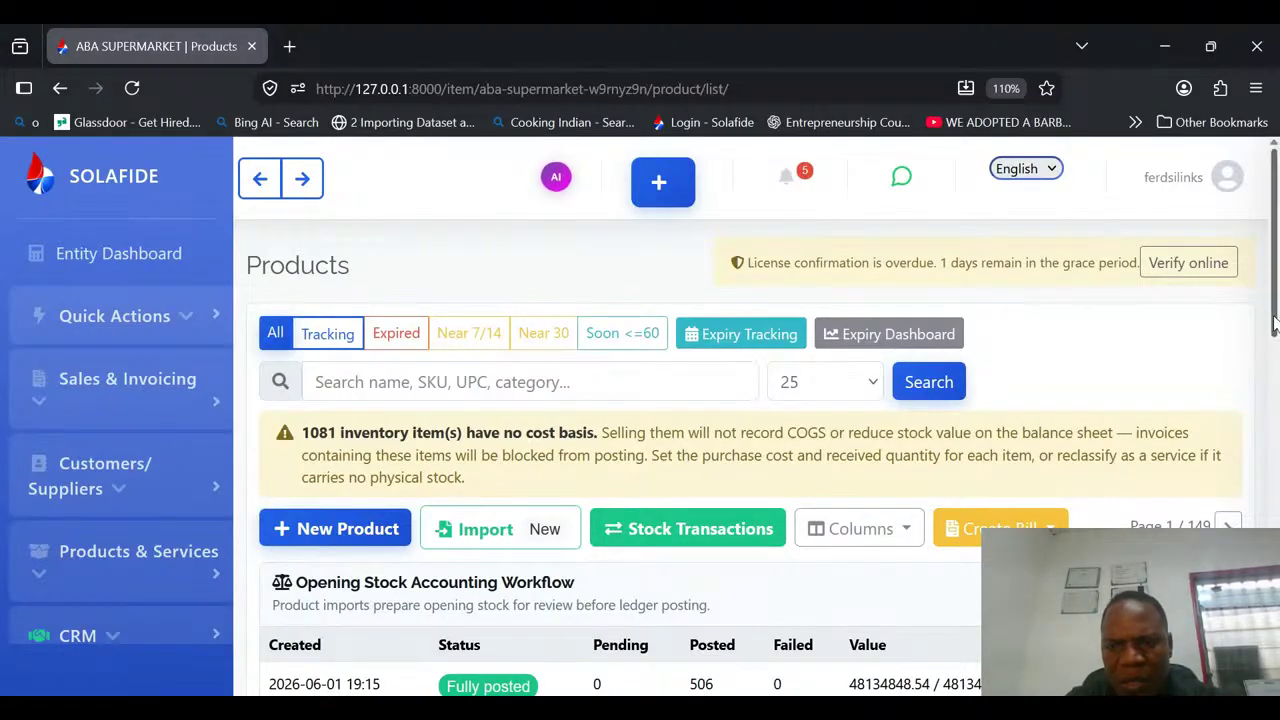
pyautogui.moveTo(1274, 325); pyautogui.dragTo(1275, 400)
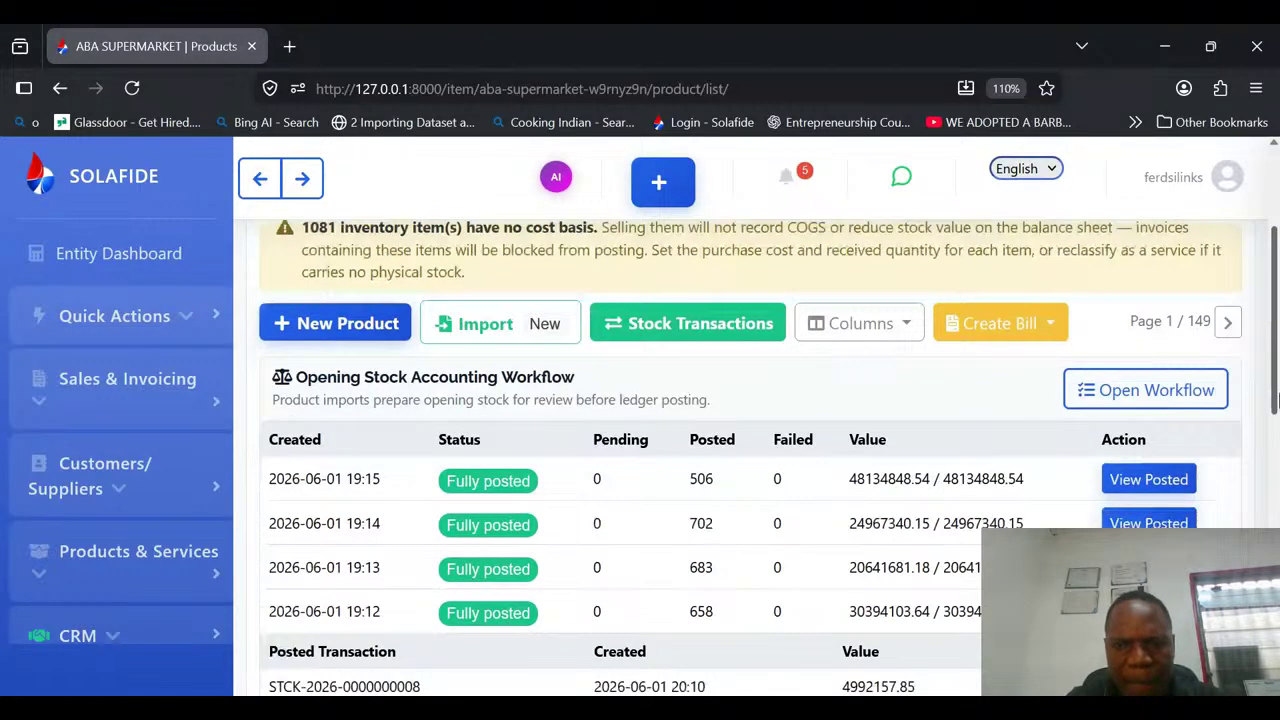
pyautogui.click(338, 322)
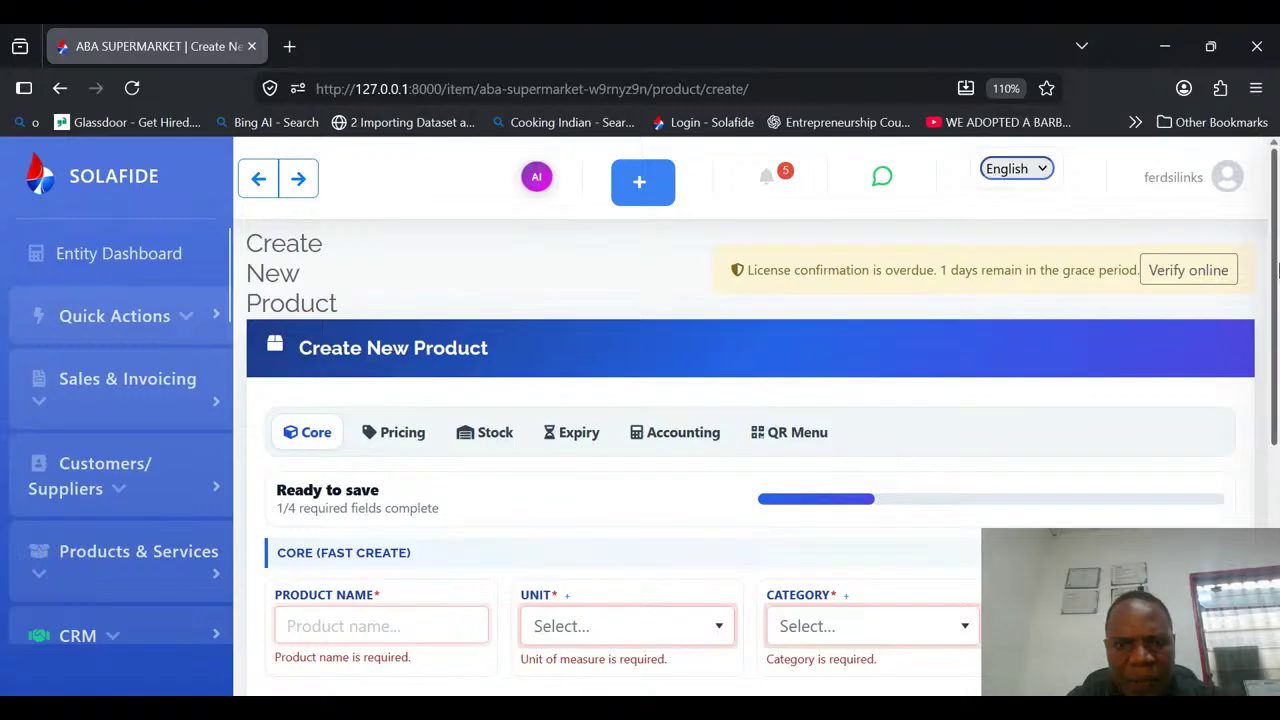
pyautogui.scroll(-3, 1278, 268)
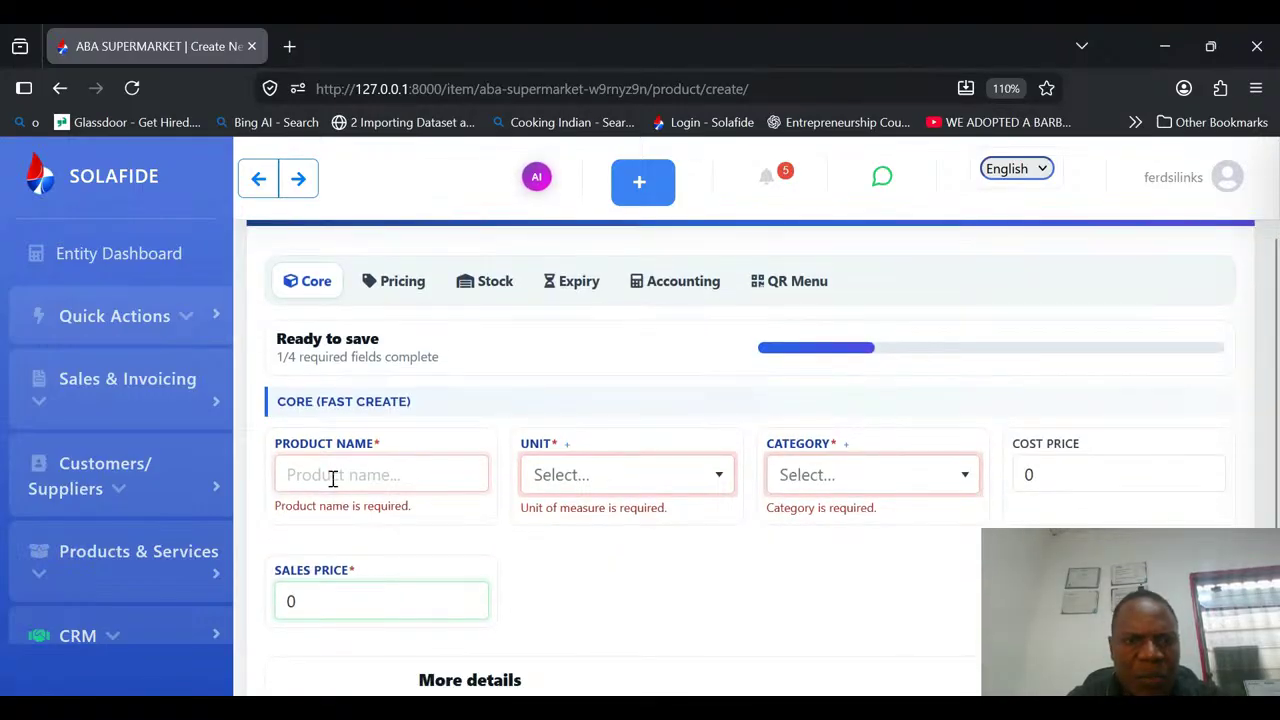
pyautogui.click(333, 478)
pyautogui.write('S')
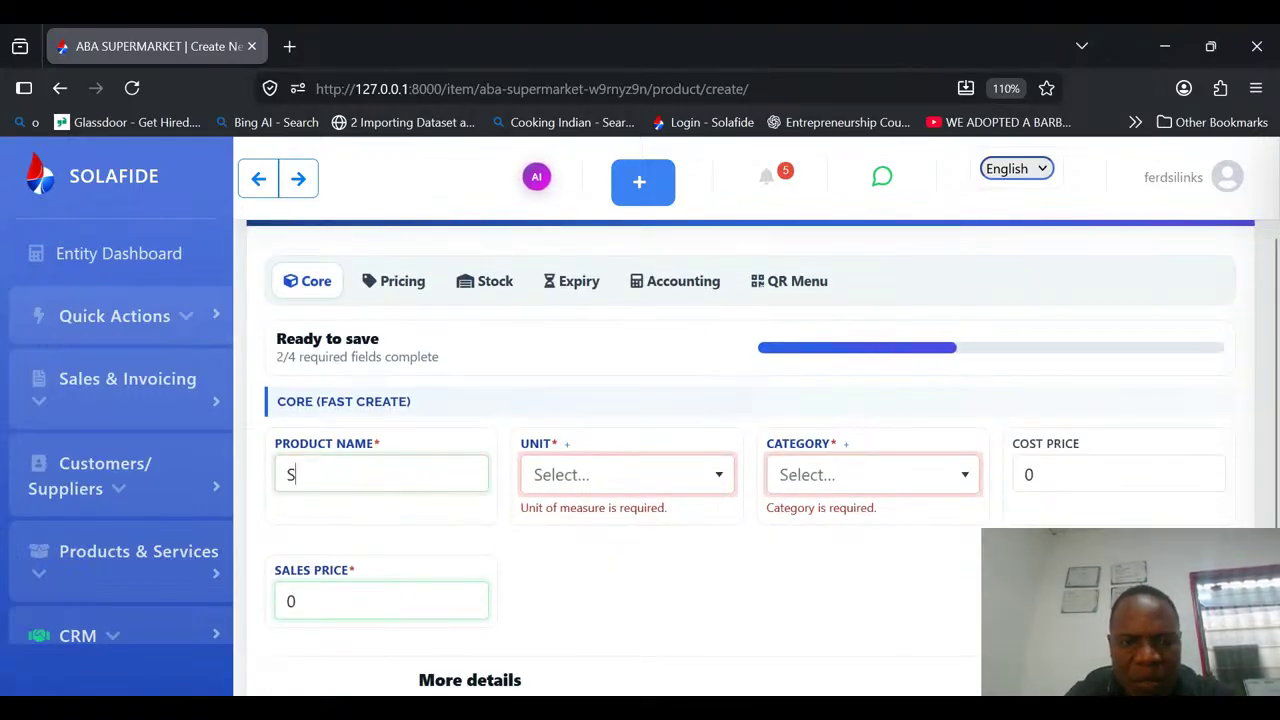
pyautogui.write('uga')
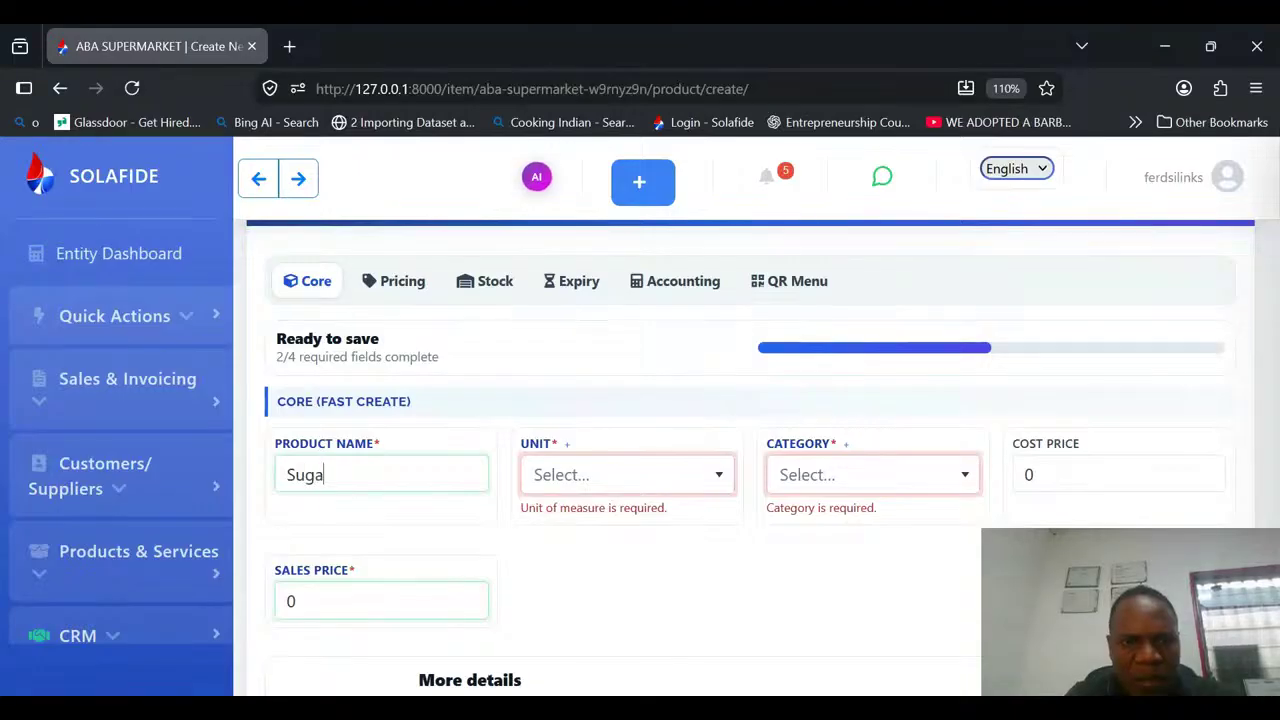
pyautogui.write('r')
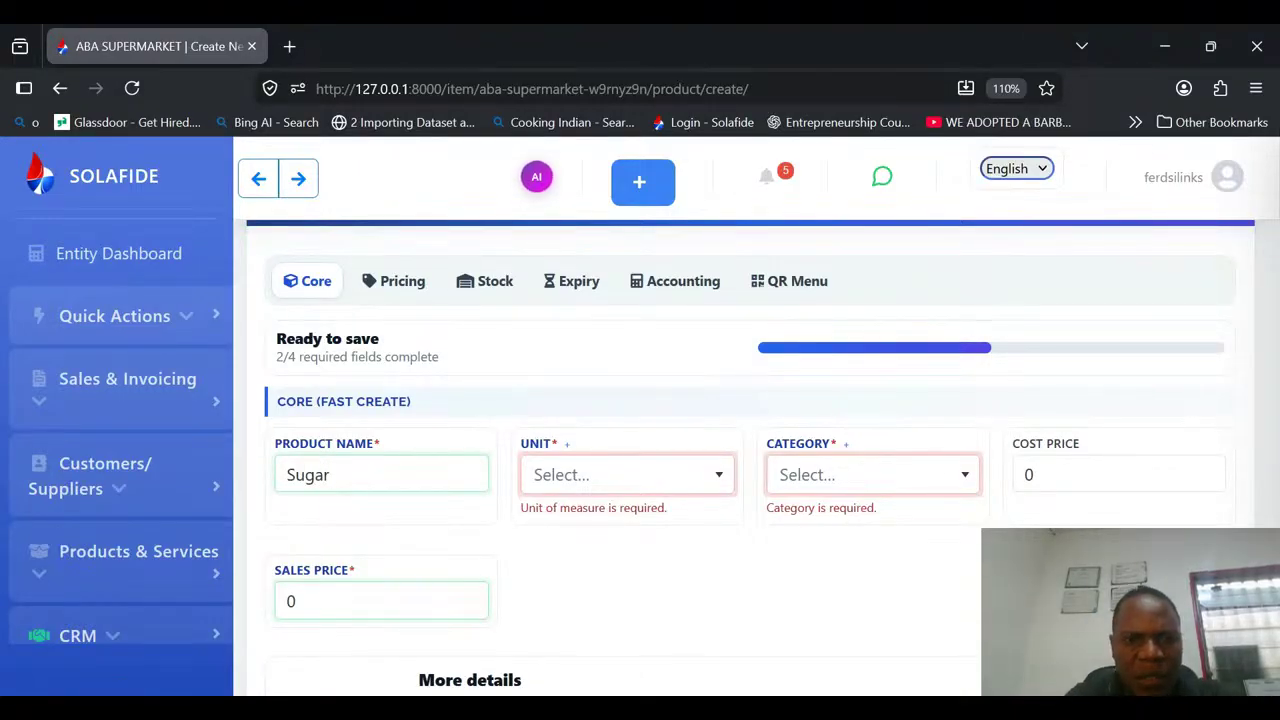
# Set the product's unit to Bags (BAGS) and its category to BREAD.
pyautogui.click(619, 480)
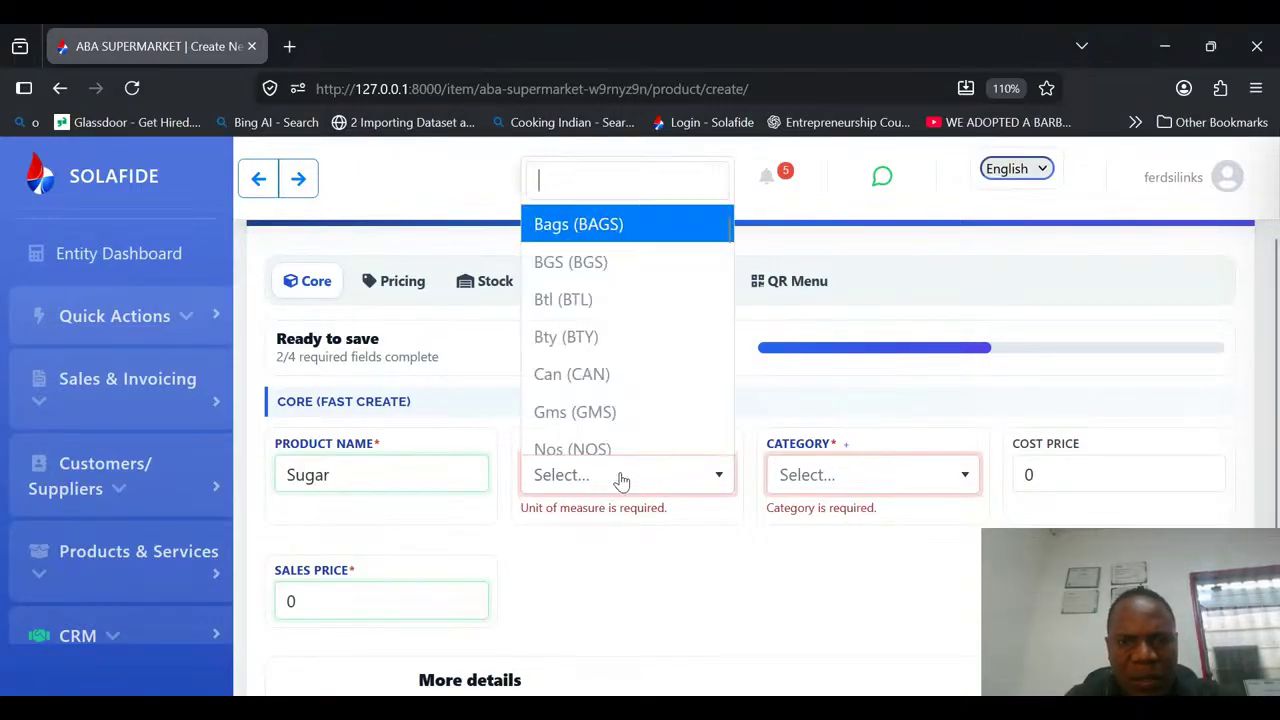
pyautogui.click(608, 237)
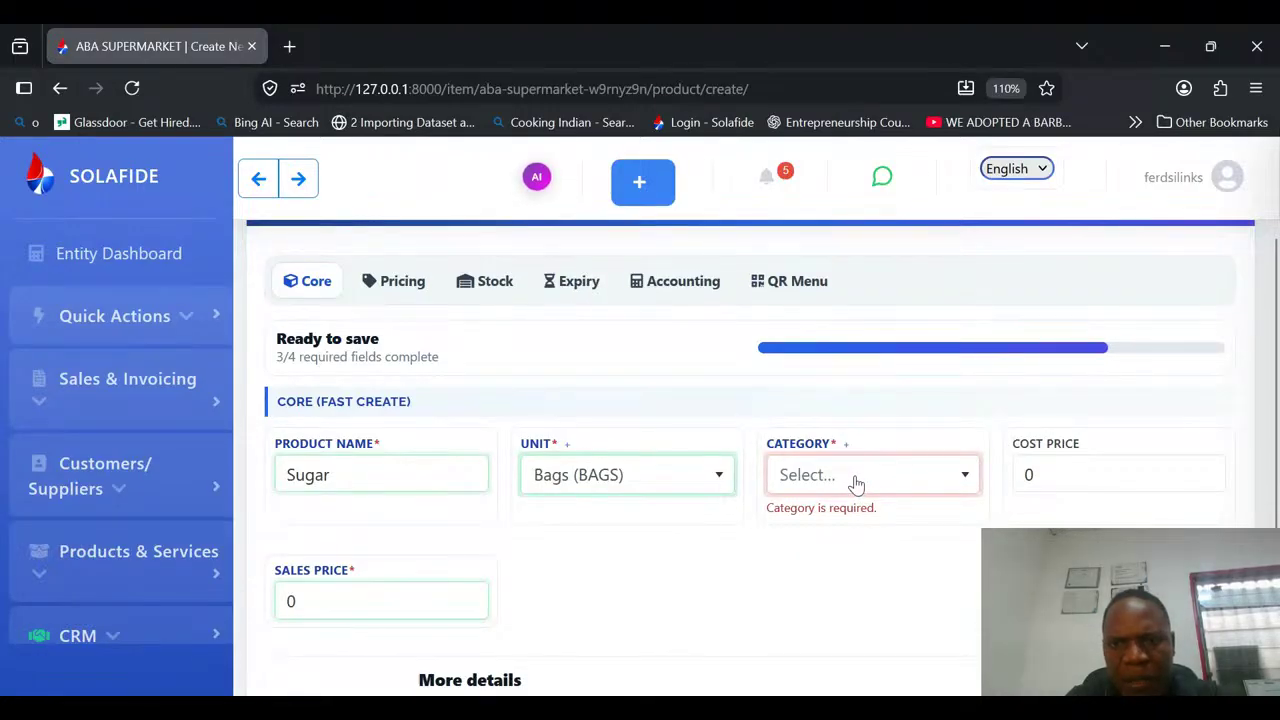
pyautogui.click(856, 485)
pyautogui.click(832, 338)
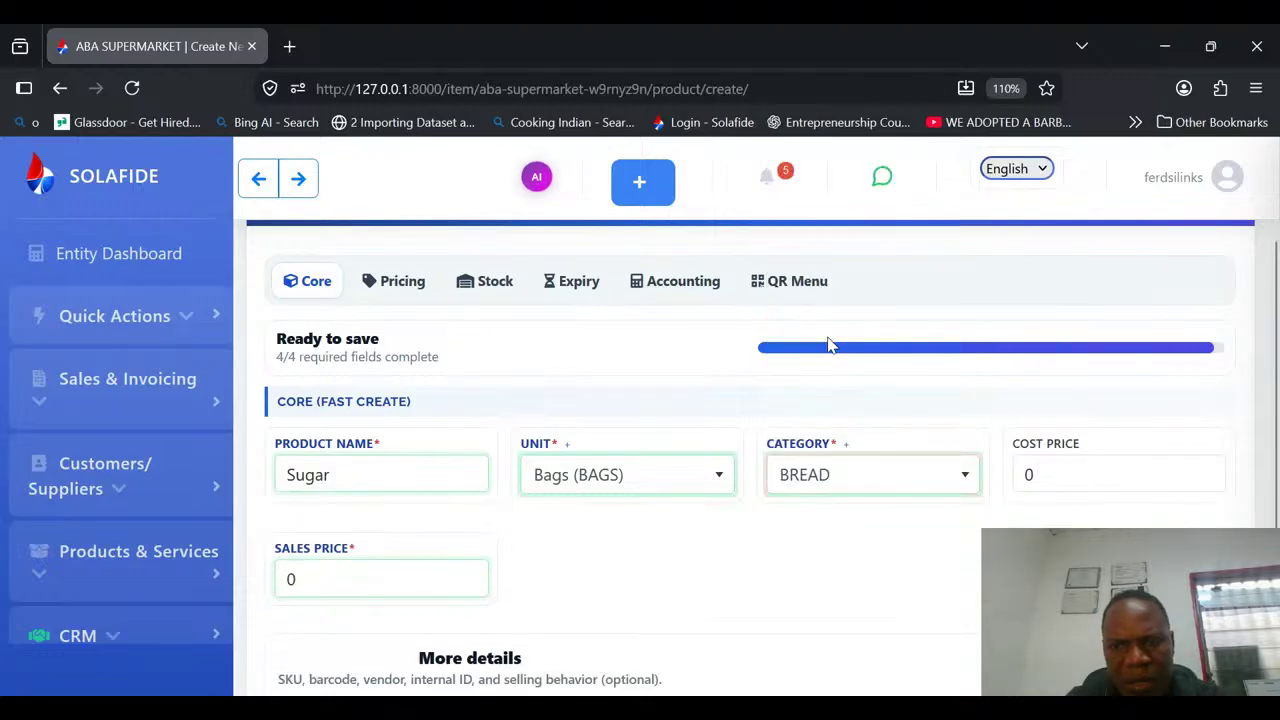
# Set the product's cost price to 750 and its sales price to 1000.
pyautogui.click(1033, 473)
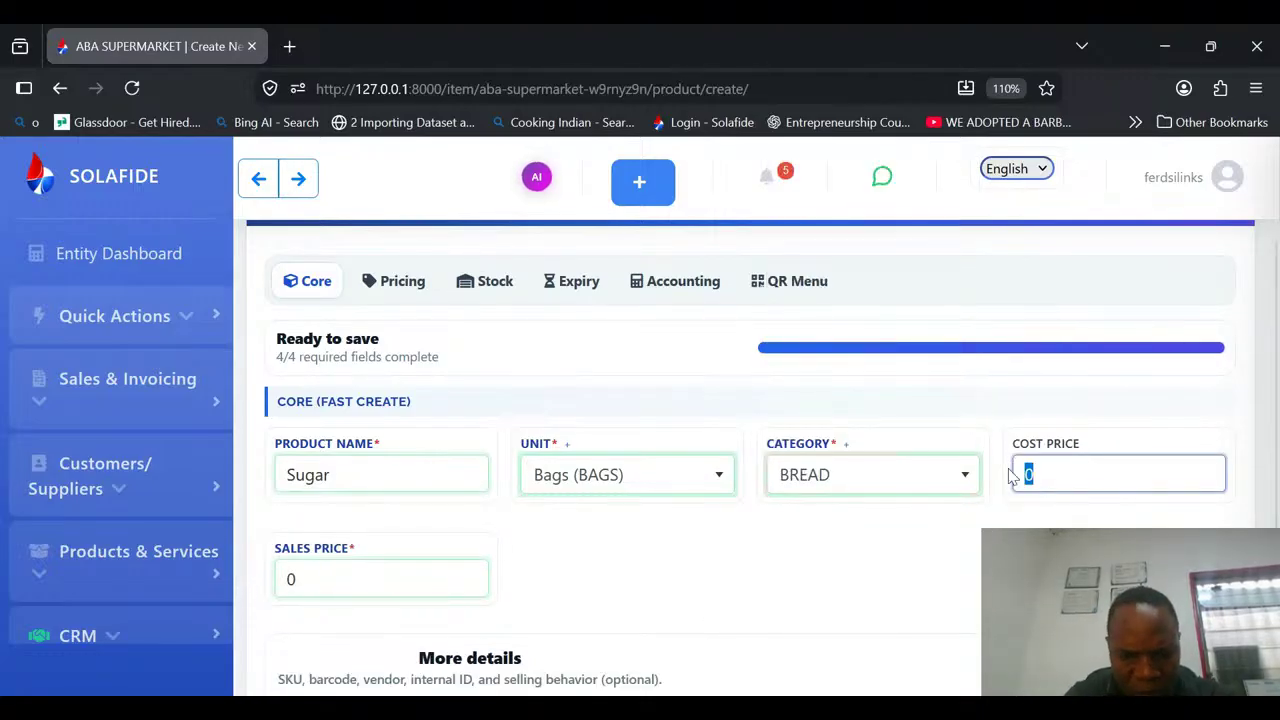
pyautogui.write('750')
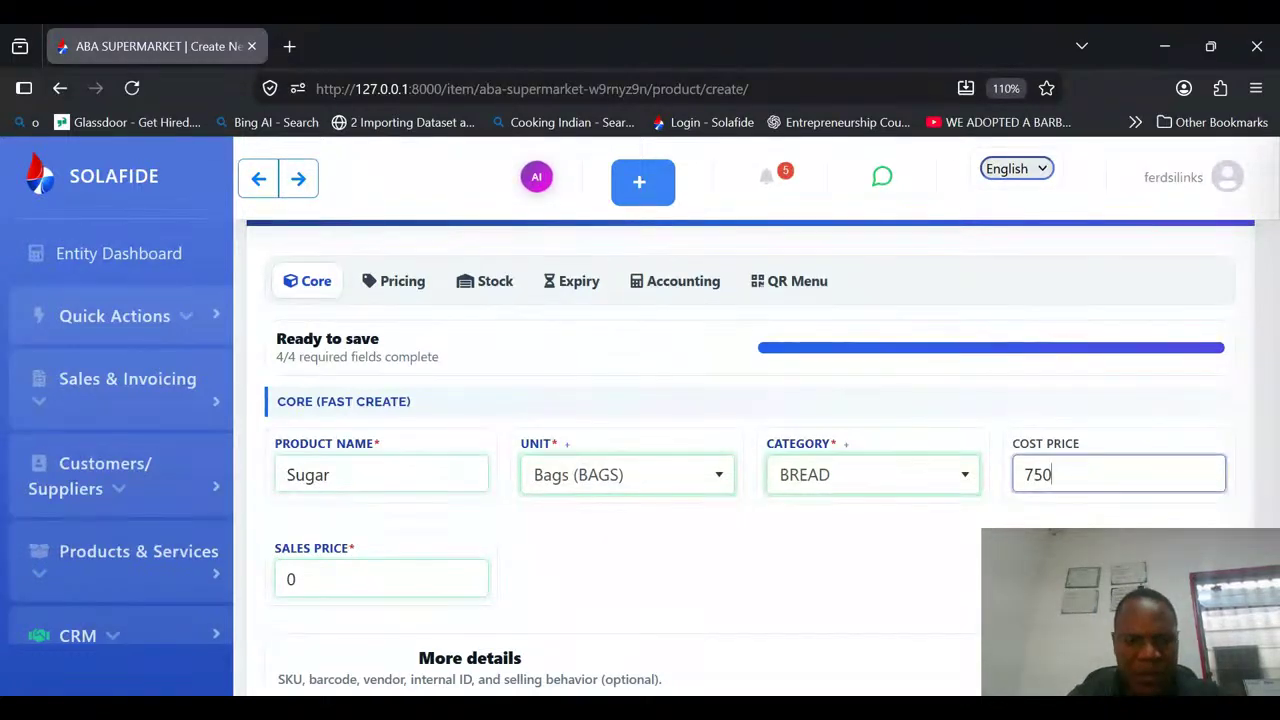
pyautogui.press('Tab')
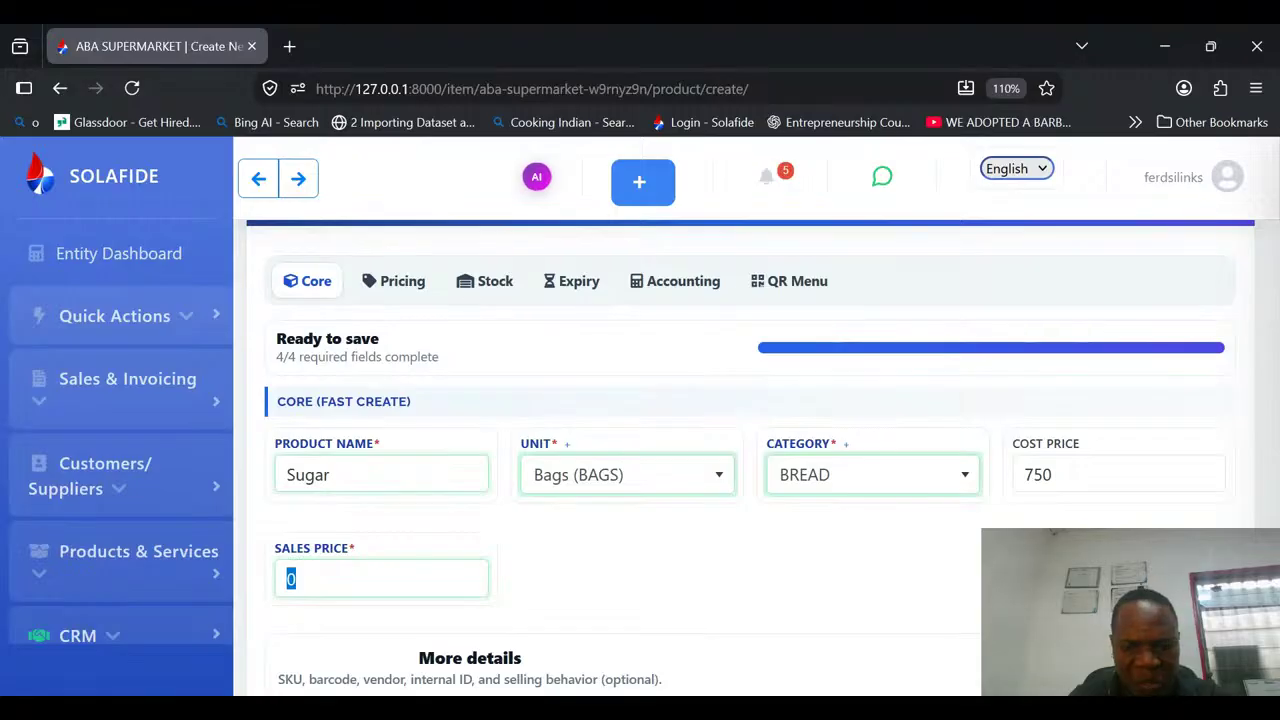
pyautogui.write('1000')
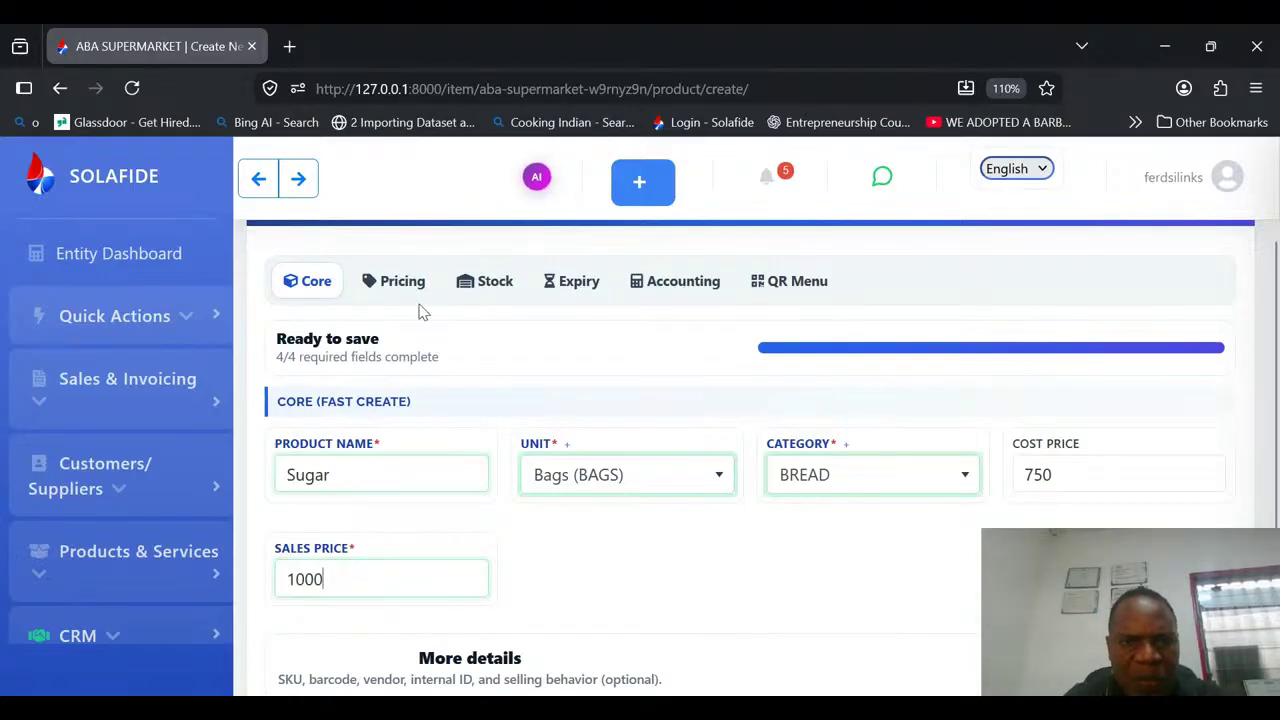
# Set the product's minimum stock level to 5 and its maximum stock level to 15.
pyautogui.click(395, 285)
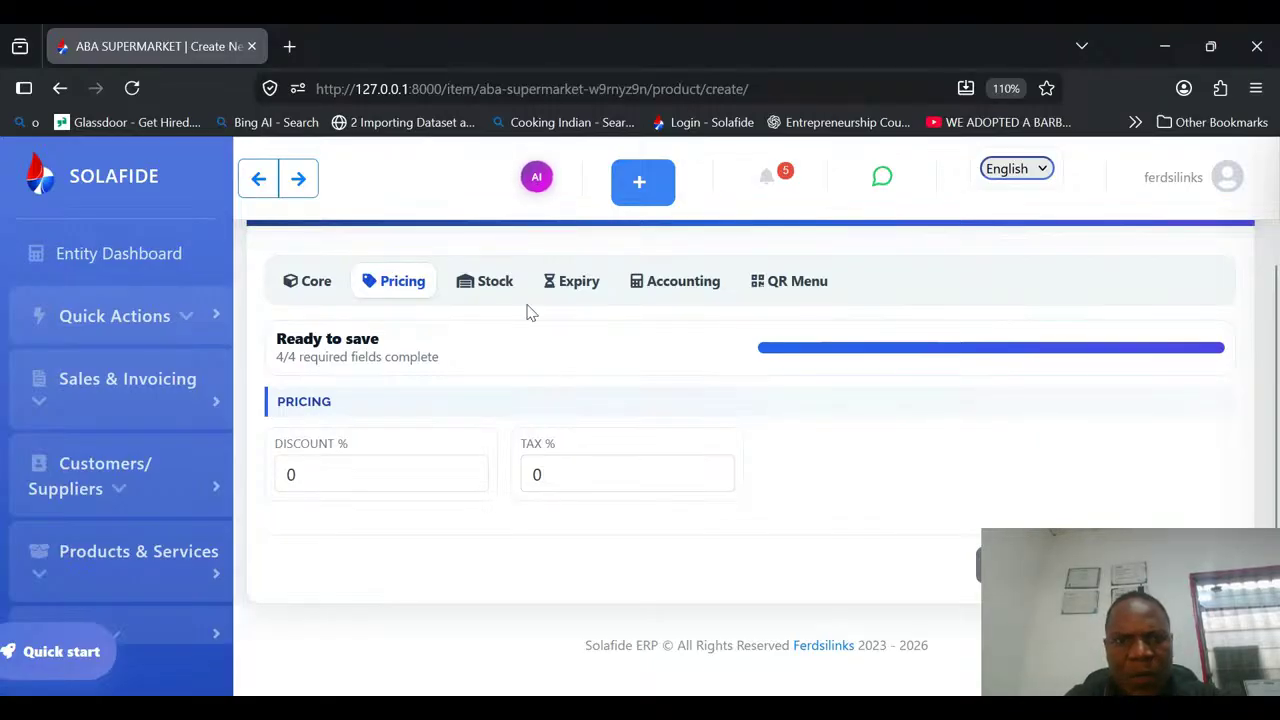
pyautogui.click(495, 283)
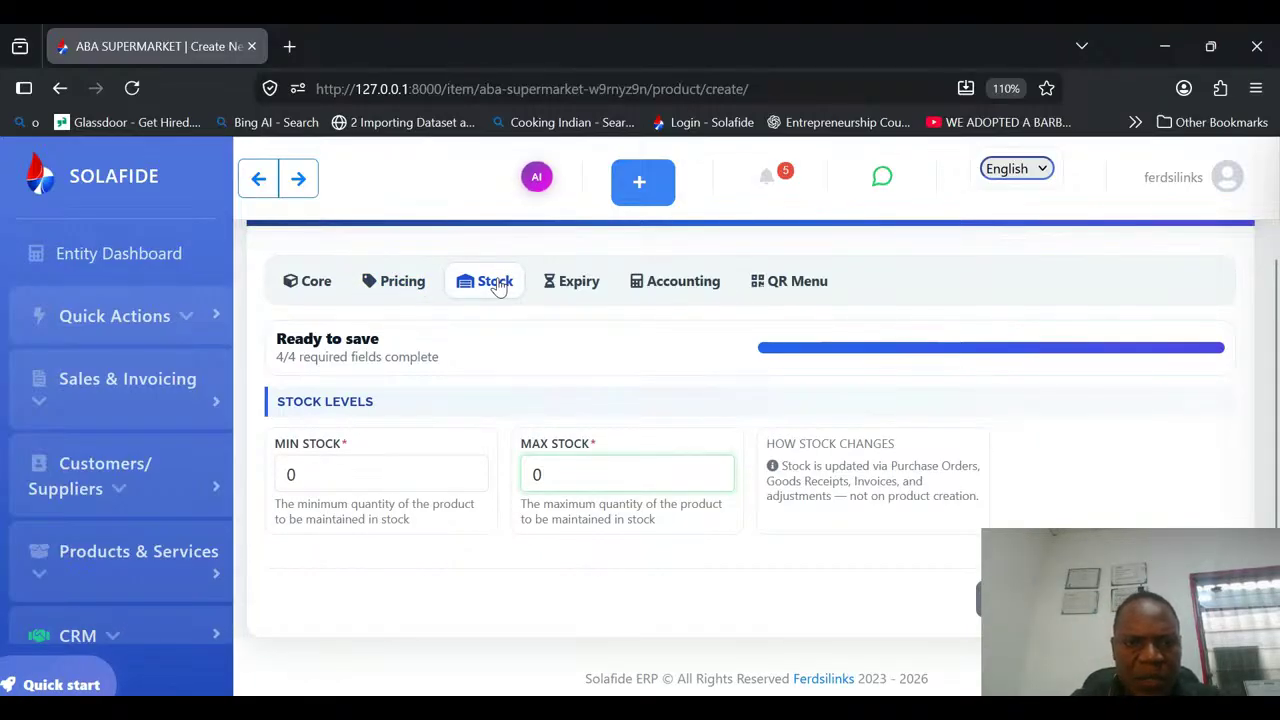
pyautogui.moveTo(346, 480); pyautogui.dragTo(269, 471)
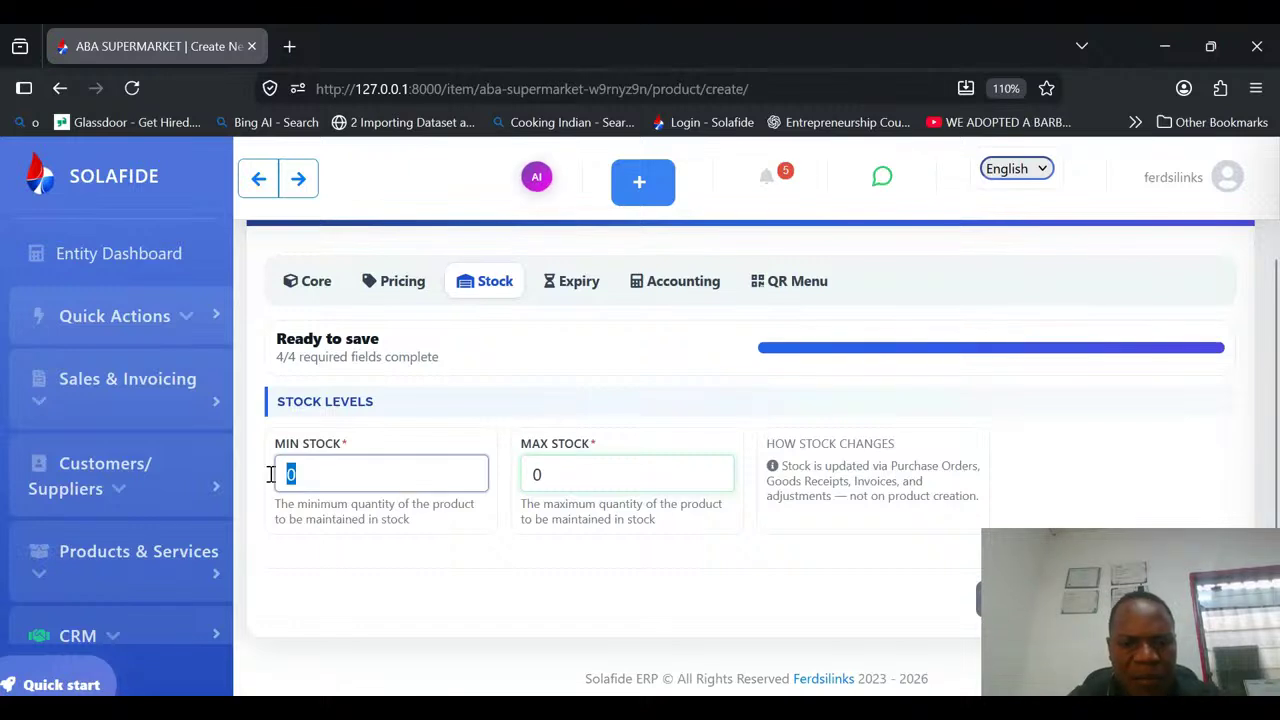
pyautogui.write('5')
pyautogui.press('Tab')
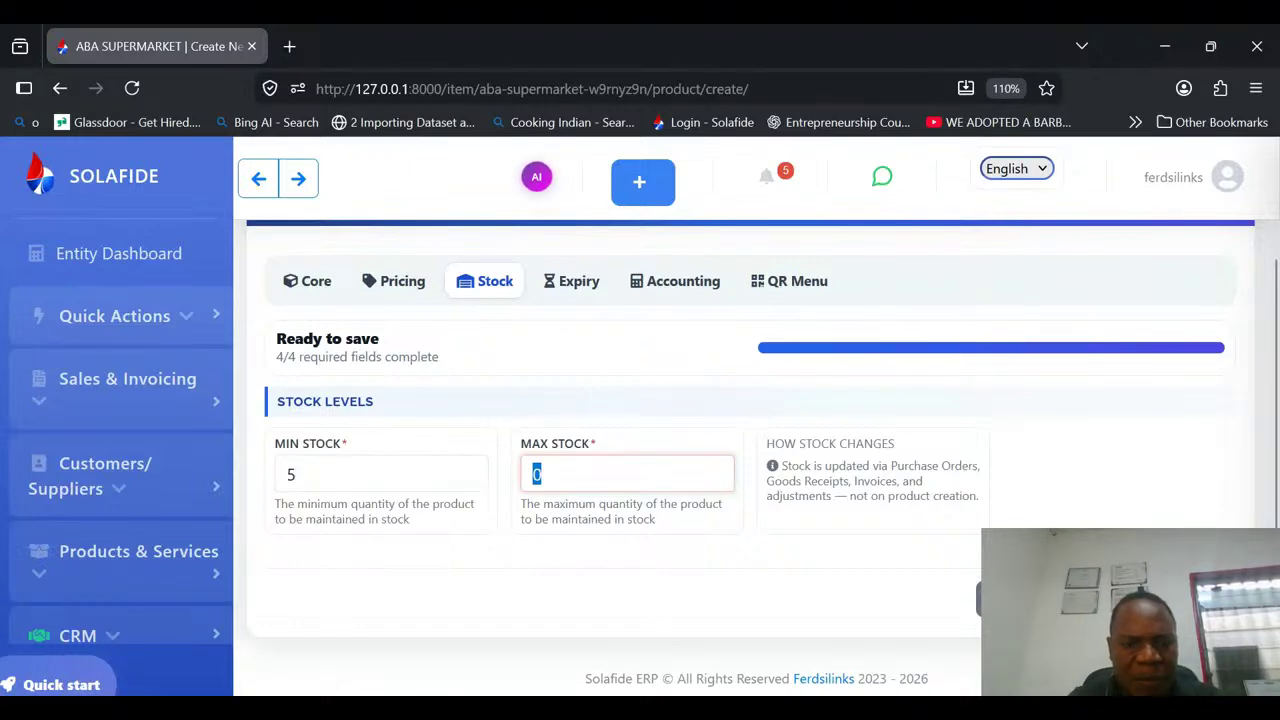
pyautogui.write('15')
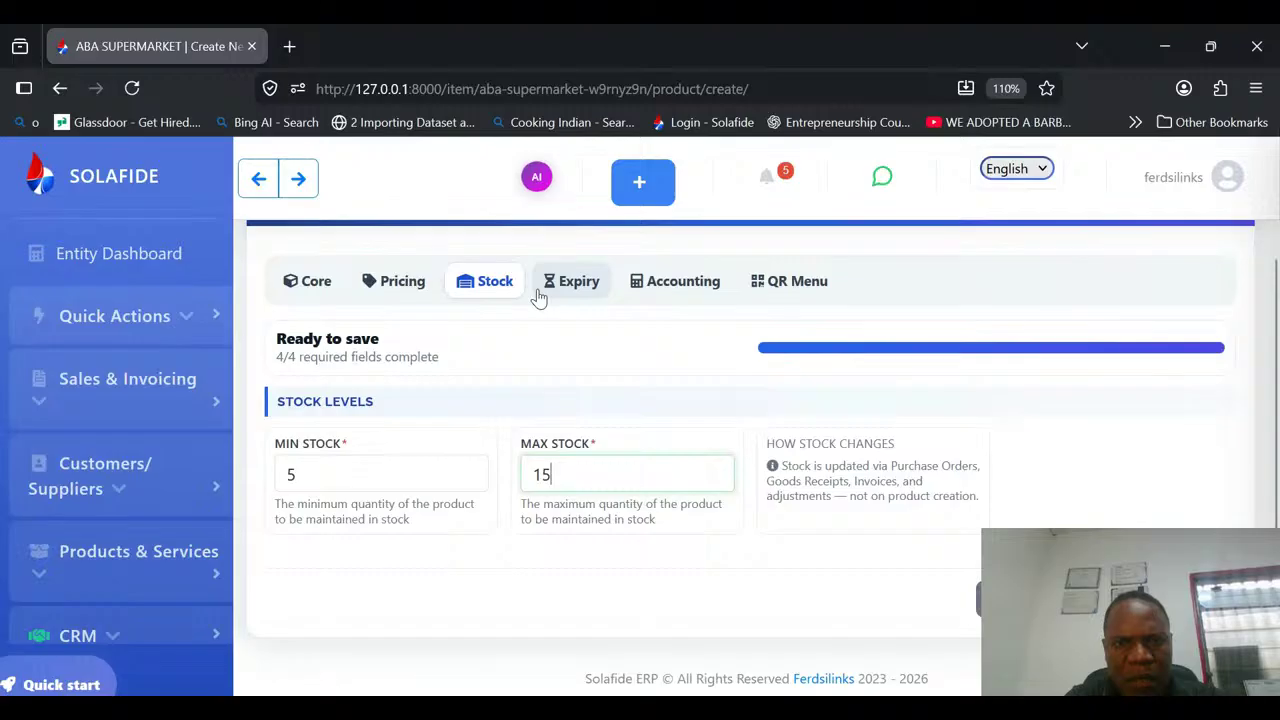
# Enable expiry tracking for the product with a standard shelf life of 30 days.
pyautogui.click(577, 279)
pyautogui.click(463, 480)
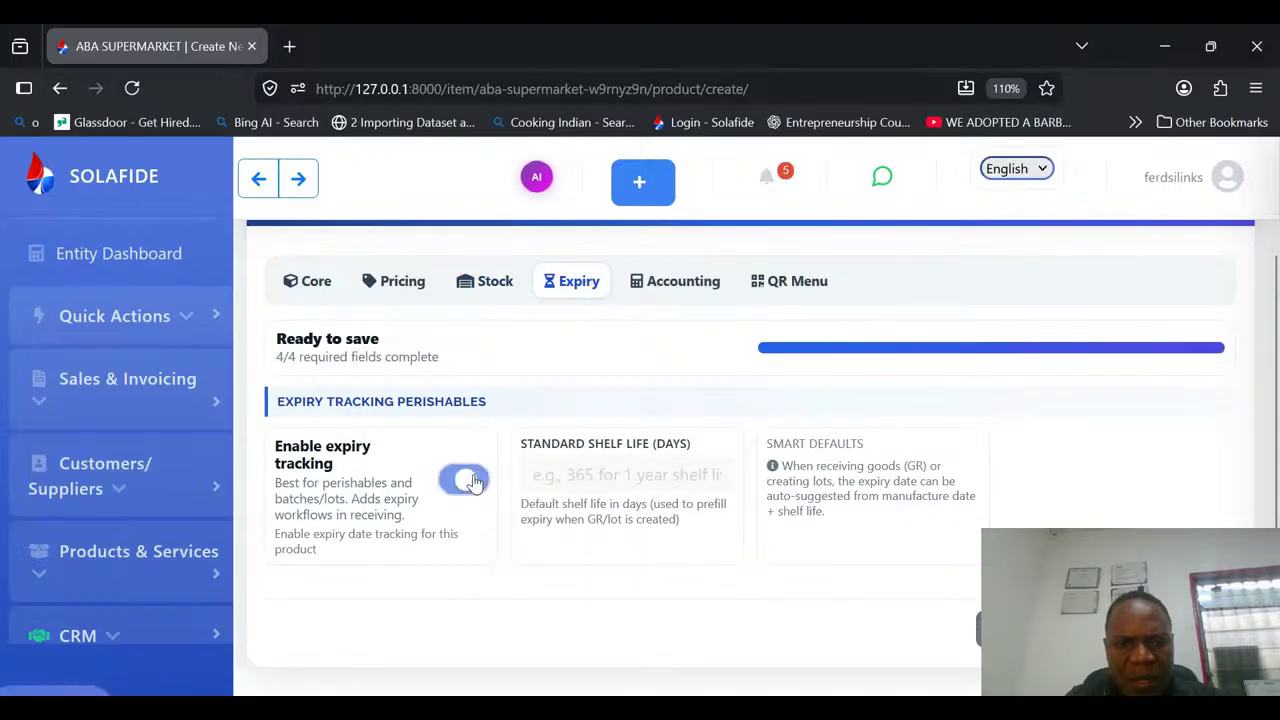
pyautogui.click(614, 475)
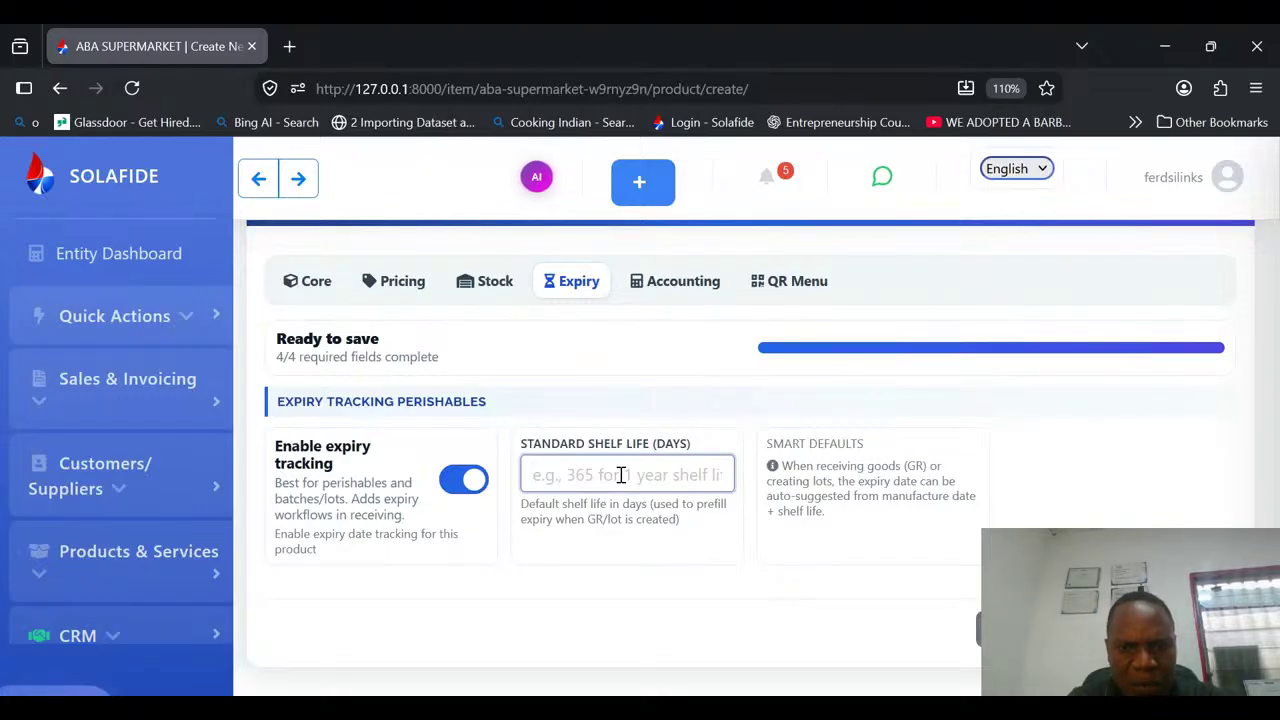
pyautogui.write('30')
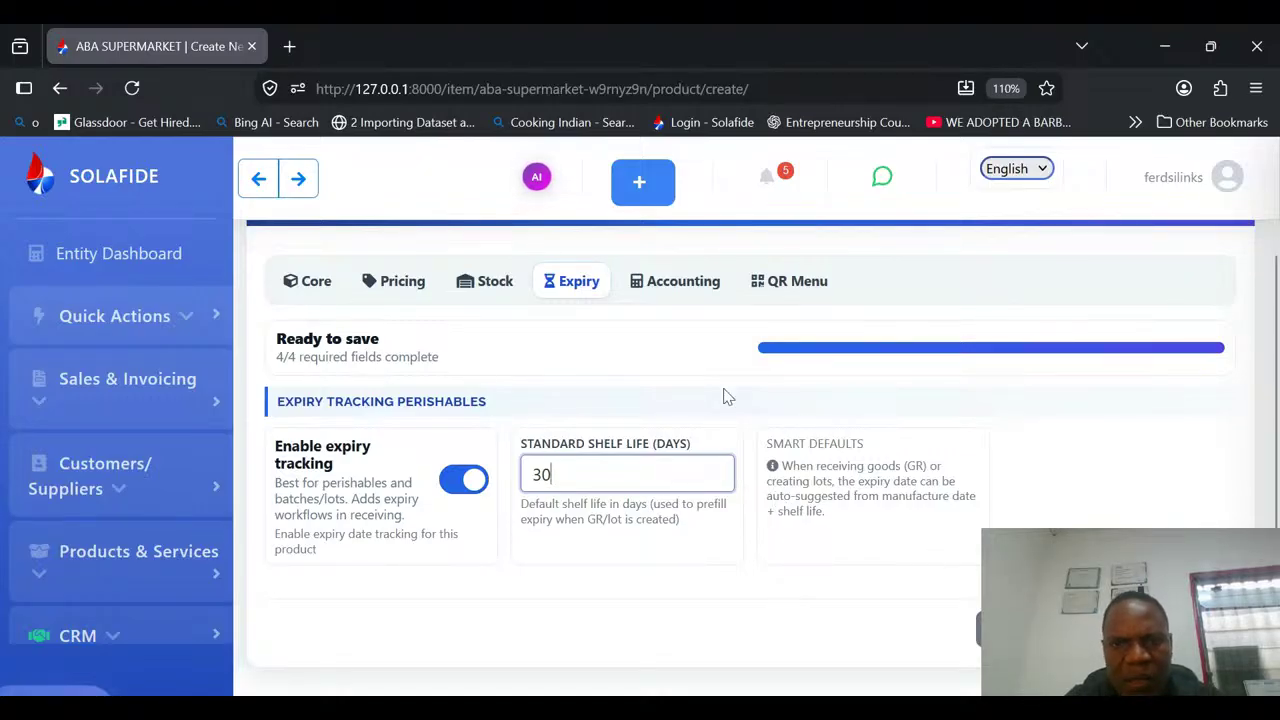
# Show the custom account selection in the product's accounting configuration.
pyautogui.click(660, 278)
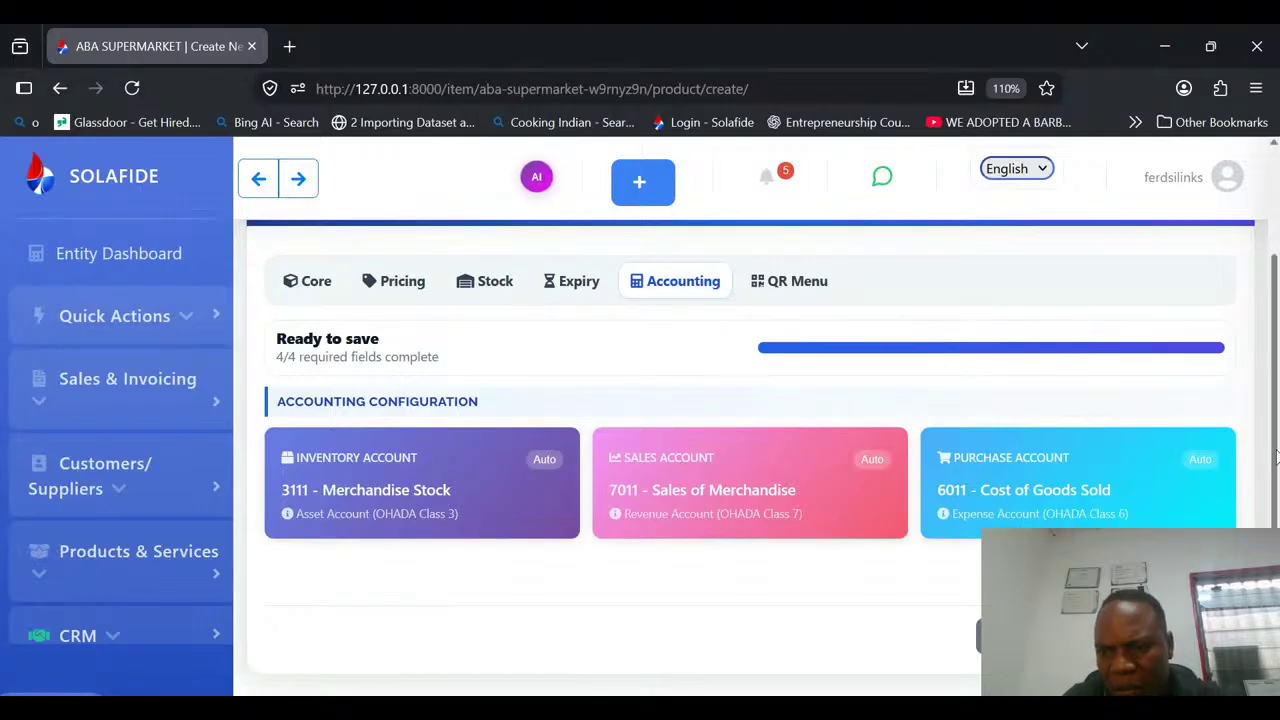
pyautogui.scroll(-2, 1200, 470)
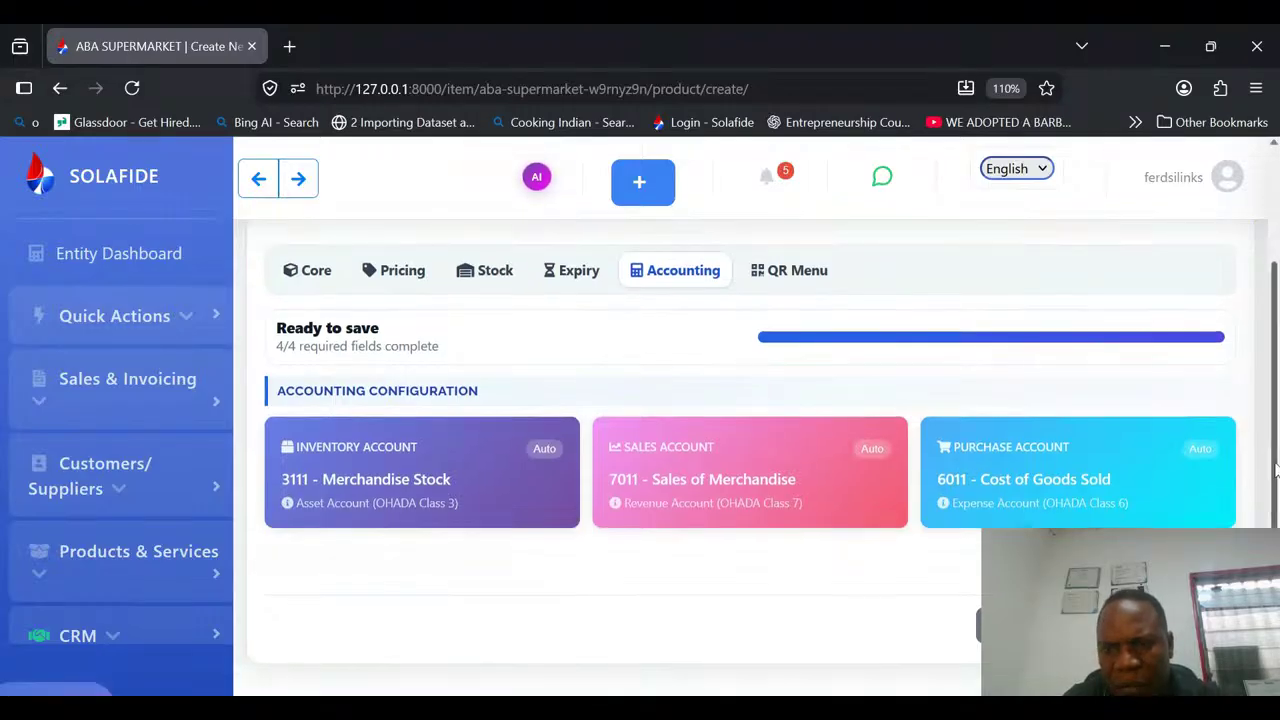
pyautogui.click(1160, 510)
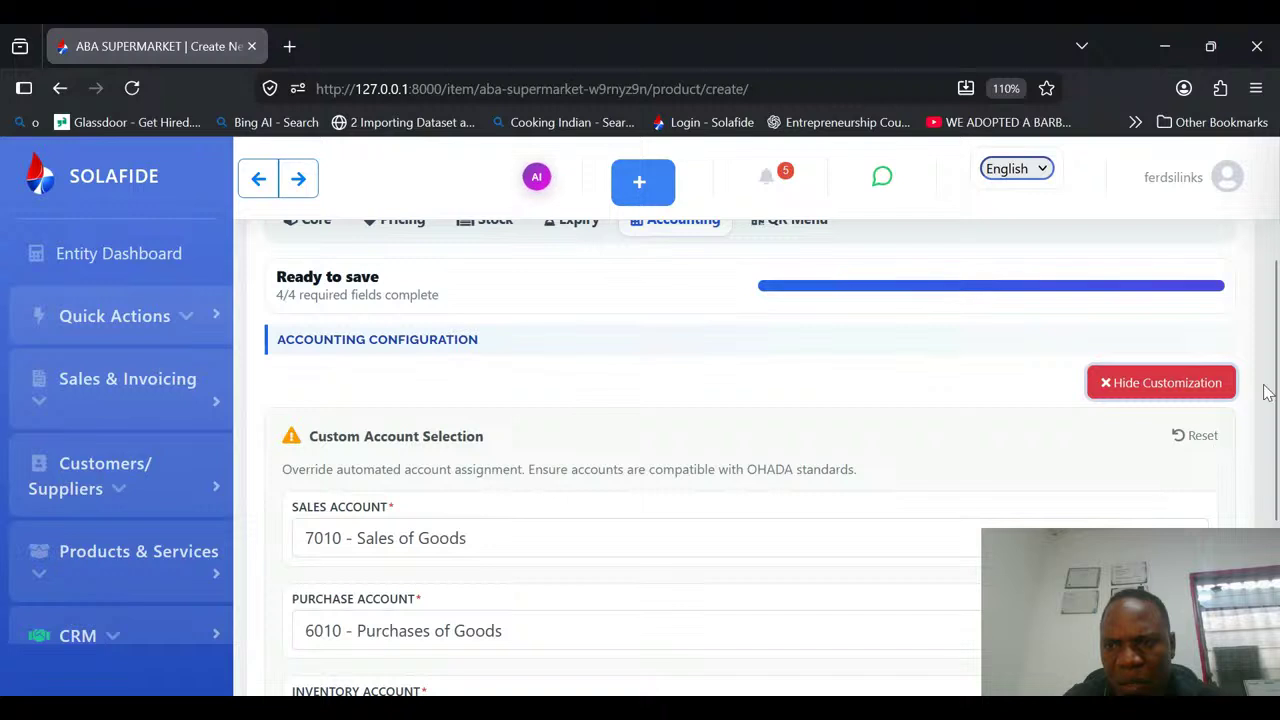
pyautogui.moveTo(1276, 396); pyautogui.dragTo(1276, 477)
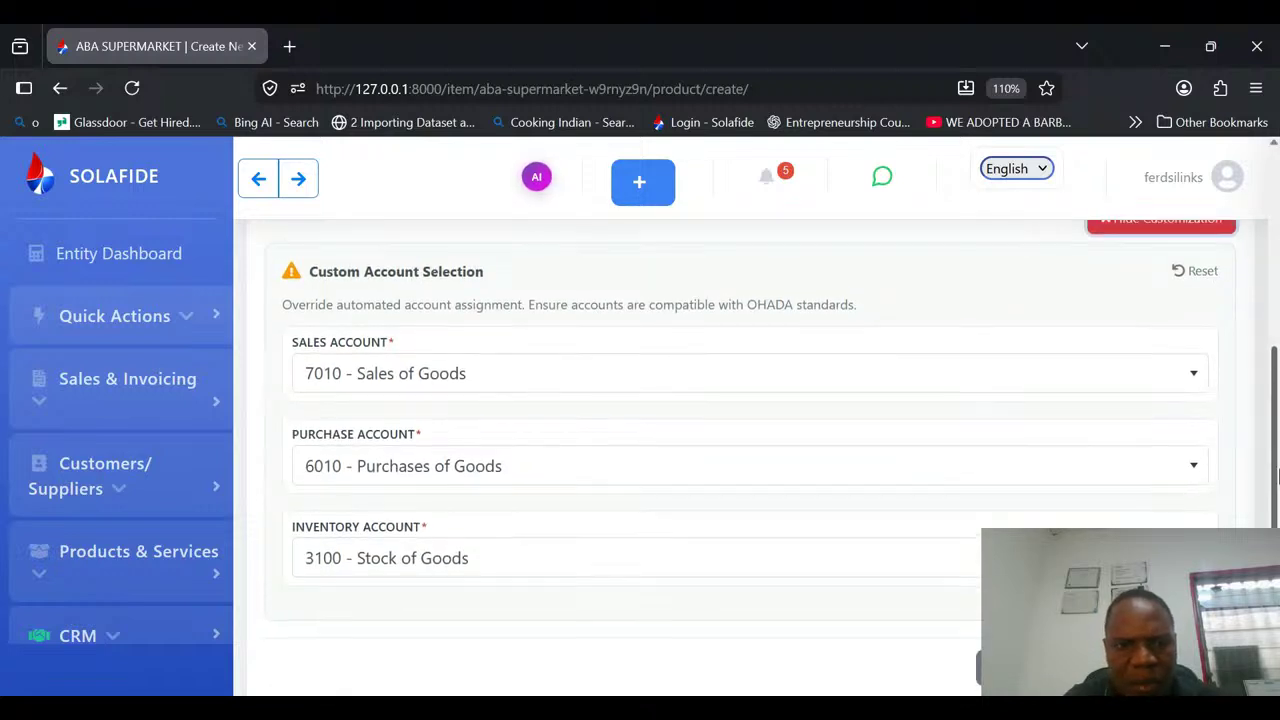
# Examine the Class 7 revenue accounts available for the product's sales account and close the list without choosing another.
pyautogui.click(1163, 382)
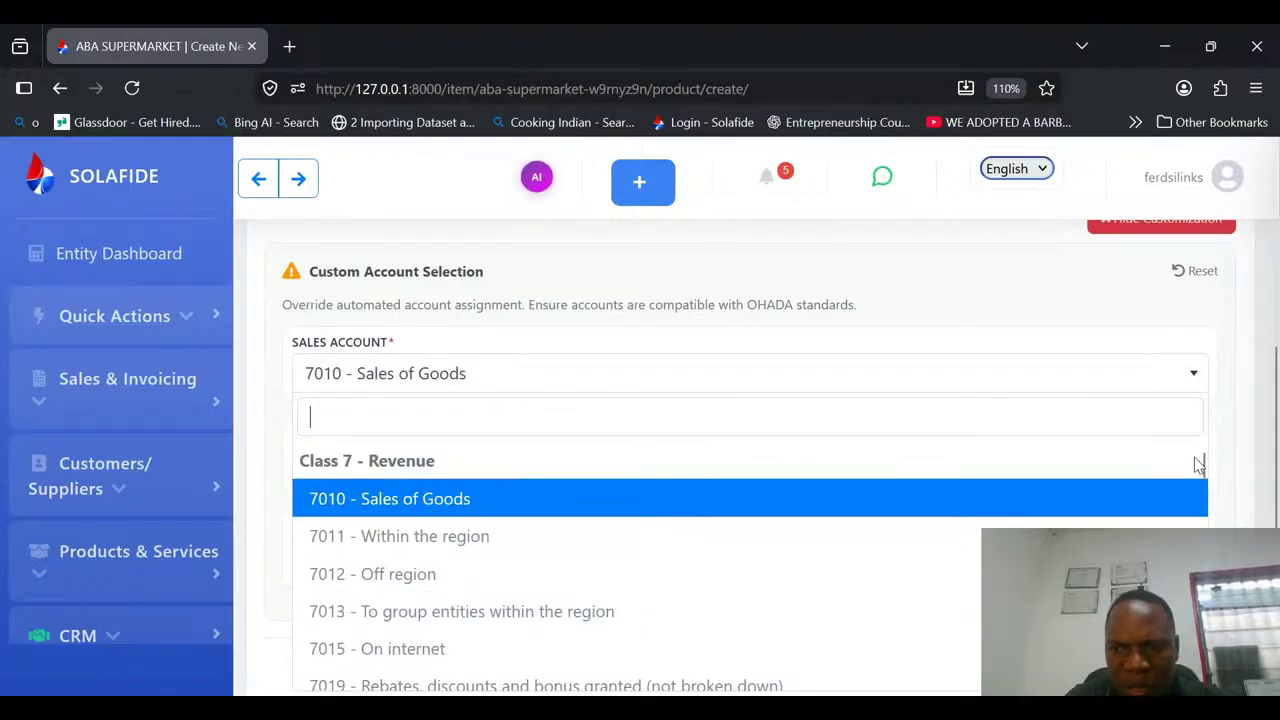
pyautogui.scroll(-3, 1203, 486)
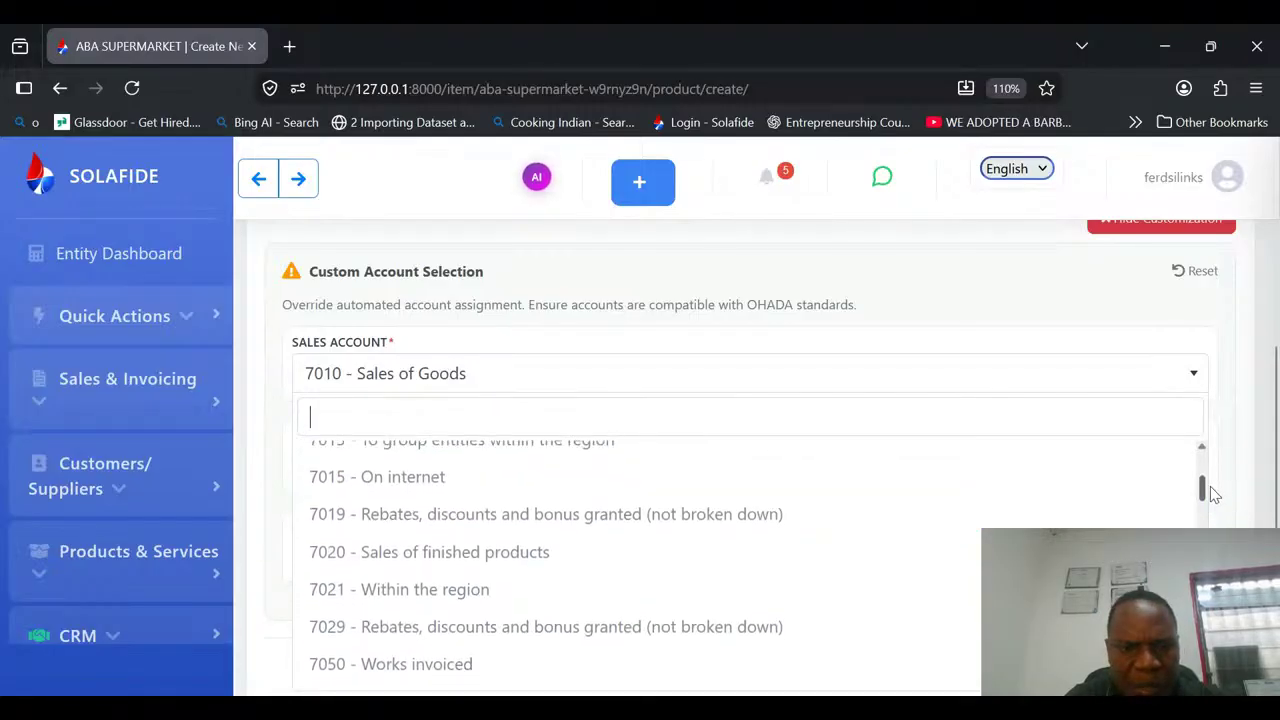
pyautogui.scroll(-5, 1210, 510)
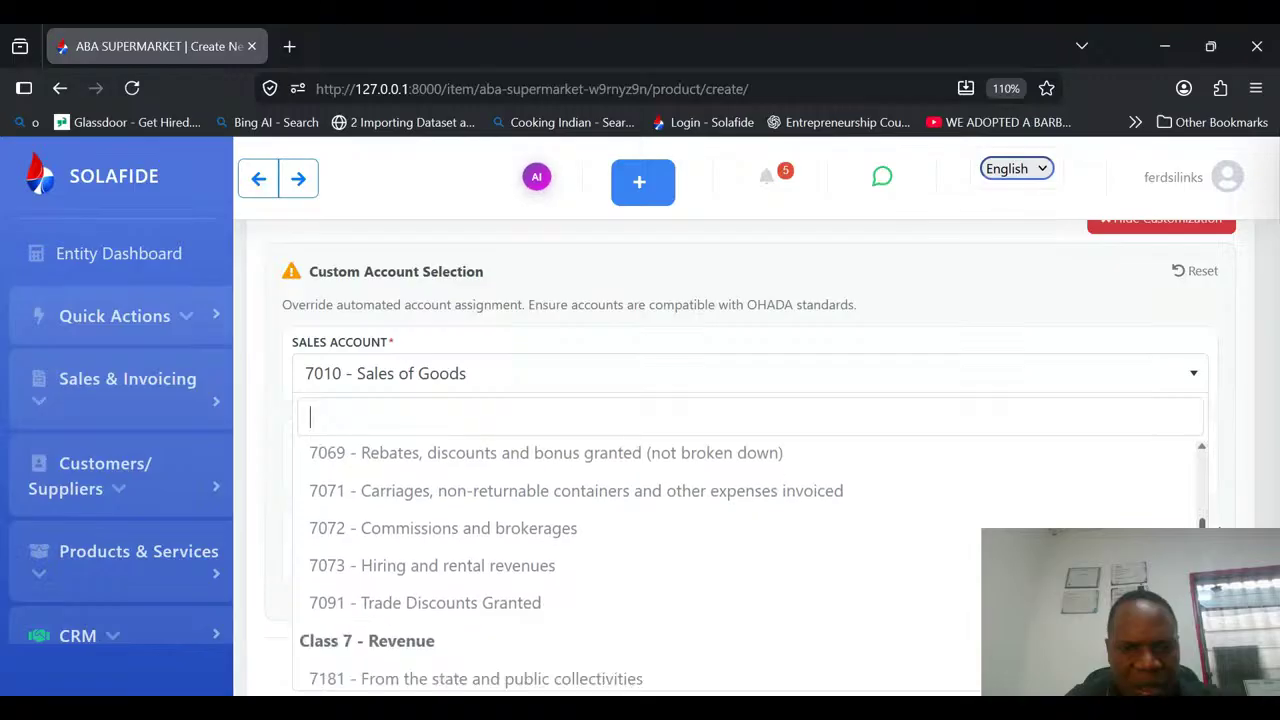
pyautogui.scroll(-2, 782, 565)
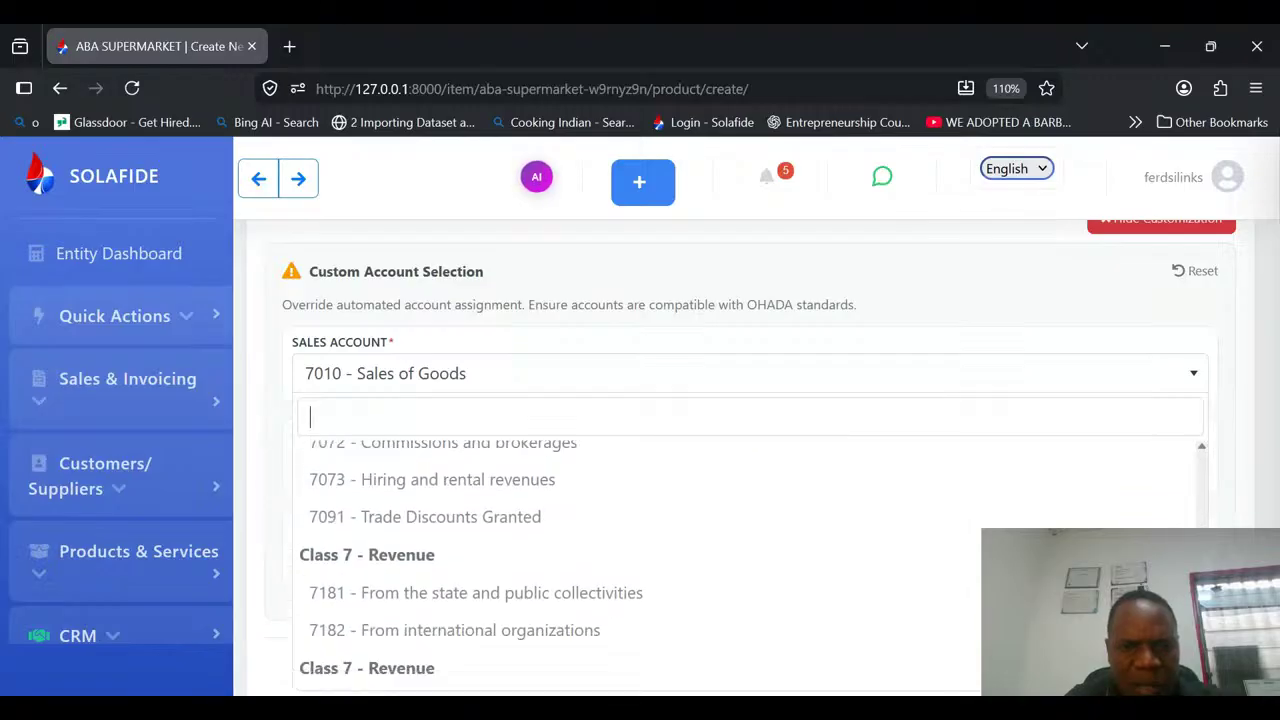
pyautogui.scroll(-1, 750, 550)
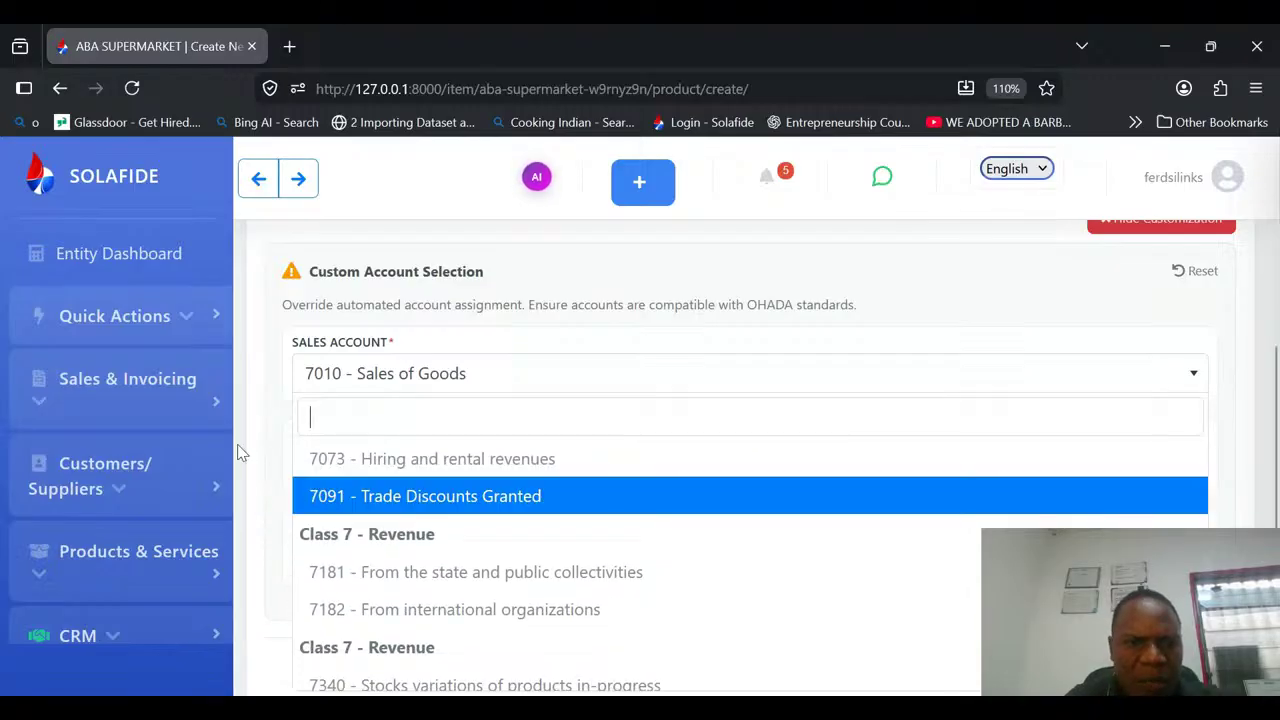
pyautogui.click(263, 436)
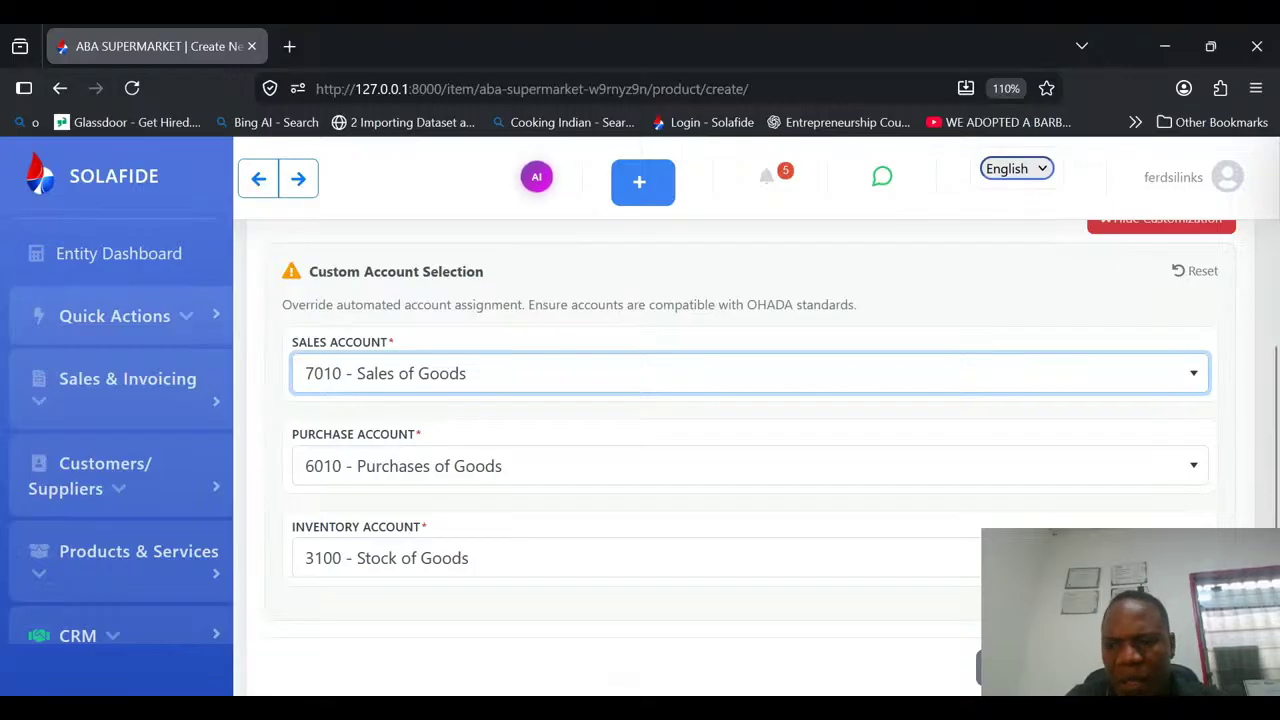
# Save the new Sugar product.
pyautogui.click(1145, 668)
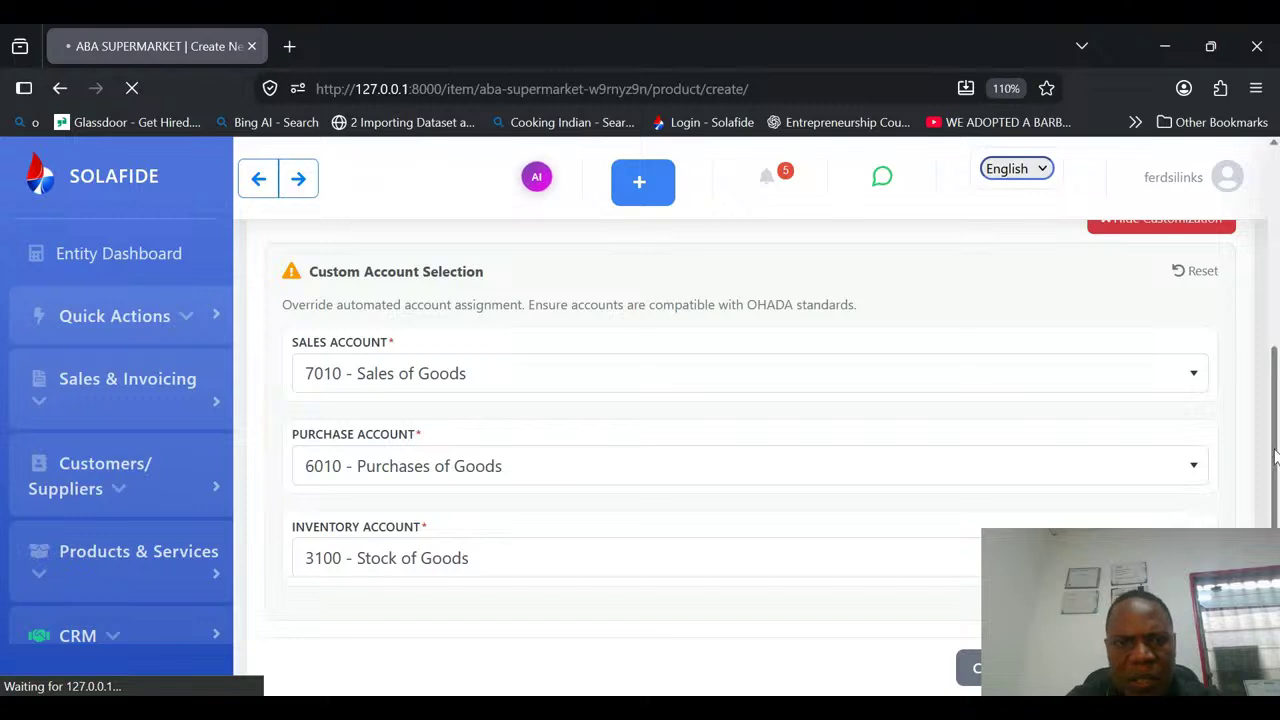
pyautogui.scroll(3, 1270, 400)
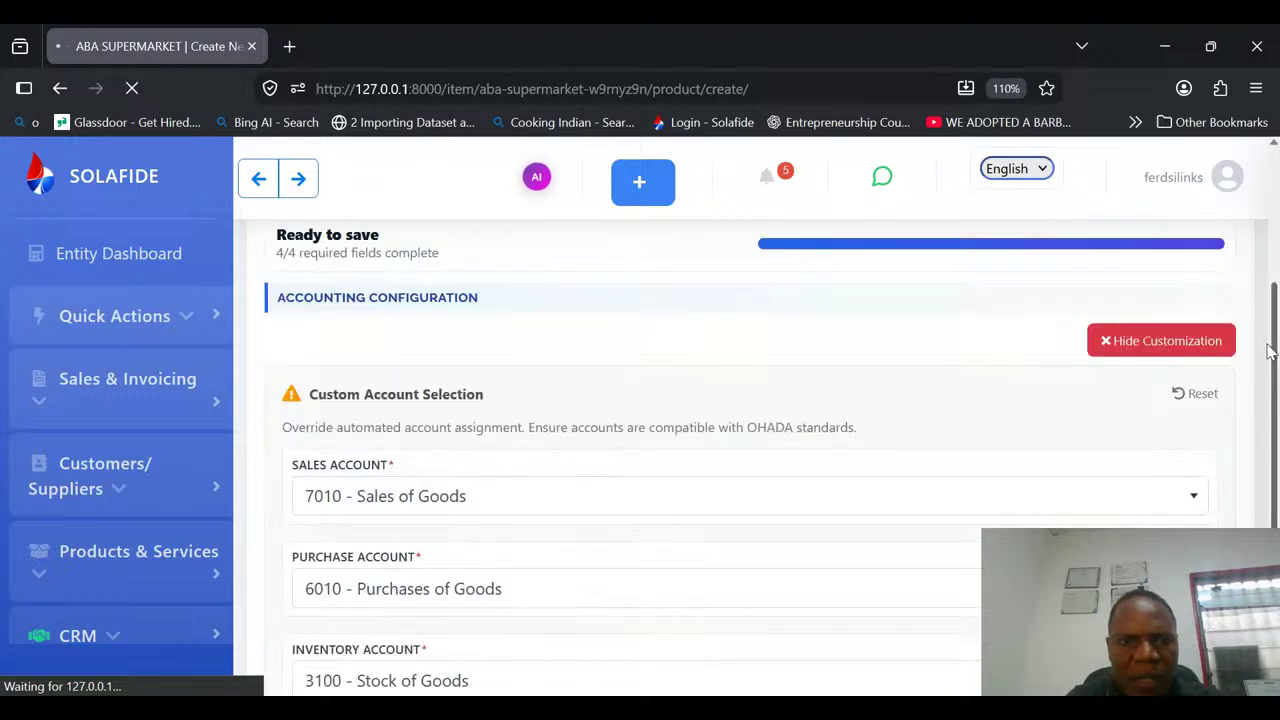
pyautogui.scroll(1, 1266, 275)
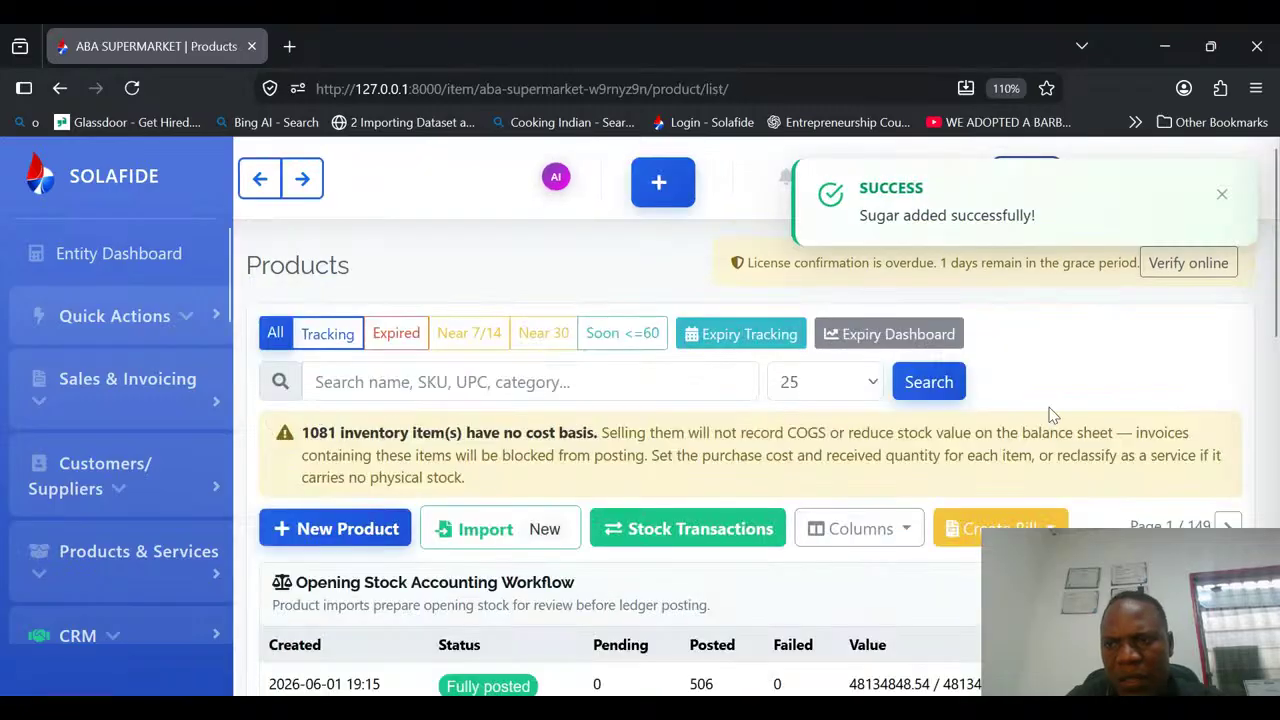
# Import products from a file into the product list and confirm the import of its 5 records.
pyautogui.moveTo(1278, 288); pyautogui.dragTo(1278, 440)
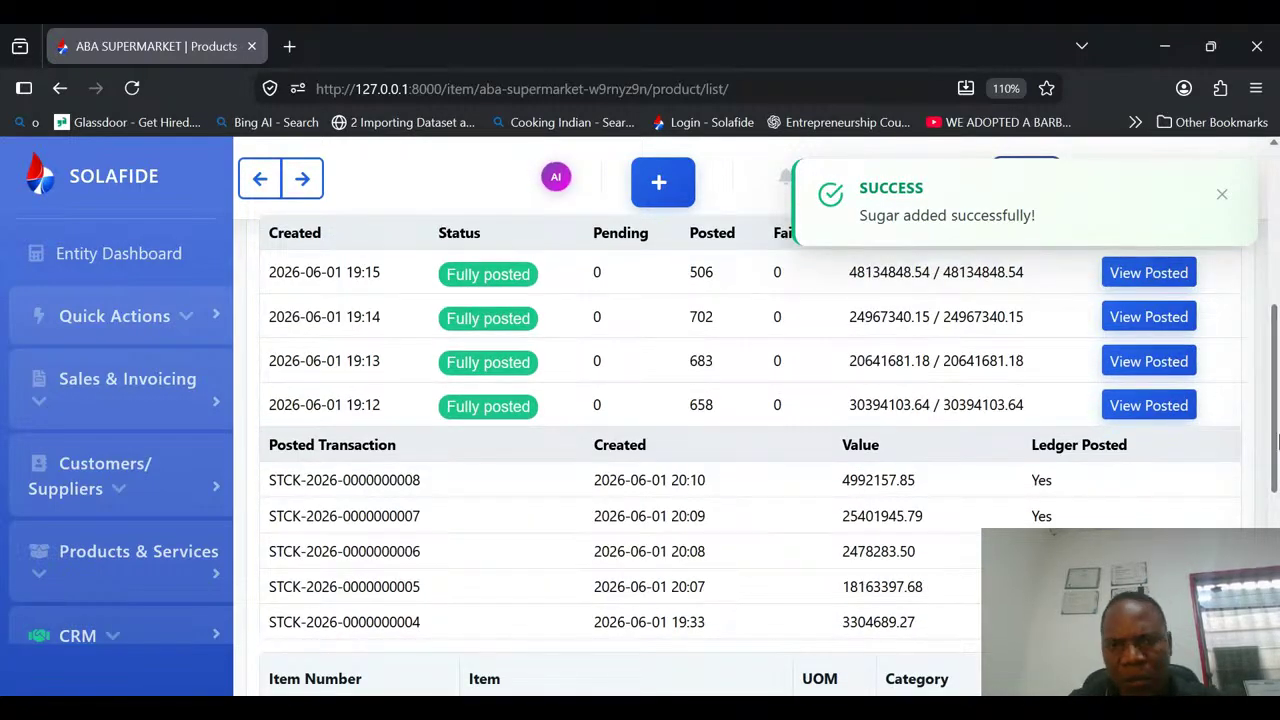
pyautogui.scroll(3, 1278, 425)
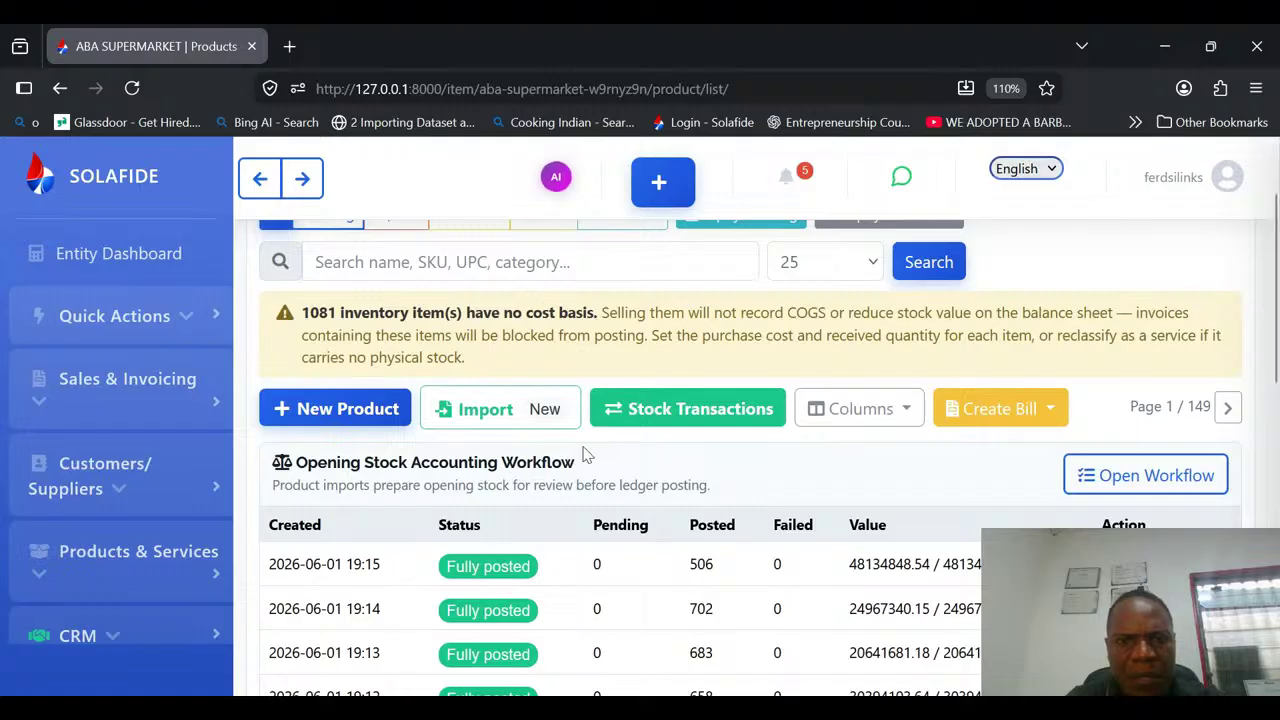
pyautogui.click(517, 410)
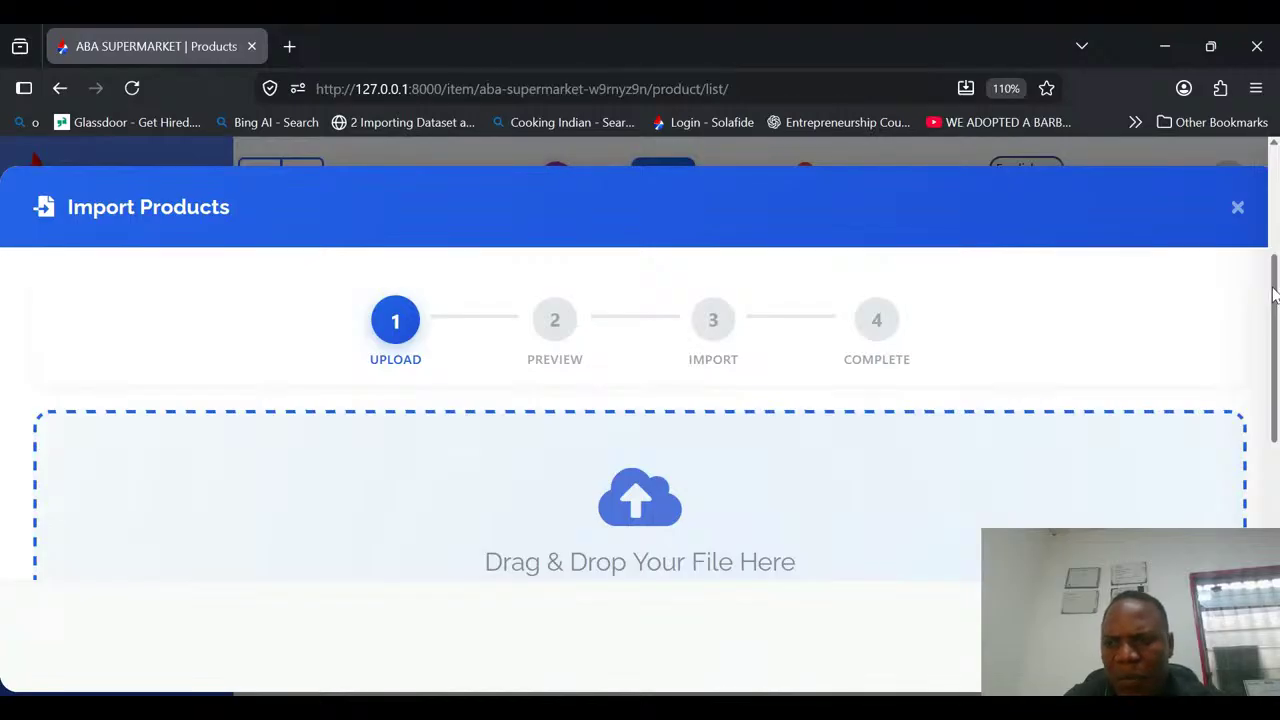
pyautogui.moveTo(1274, 292); pyautogui.dragTo(1274, 370)
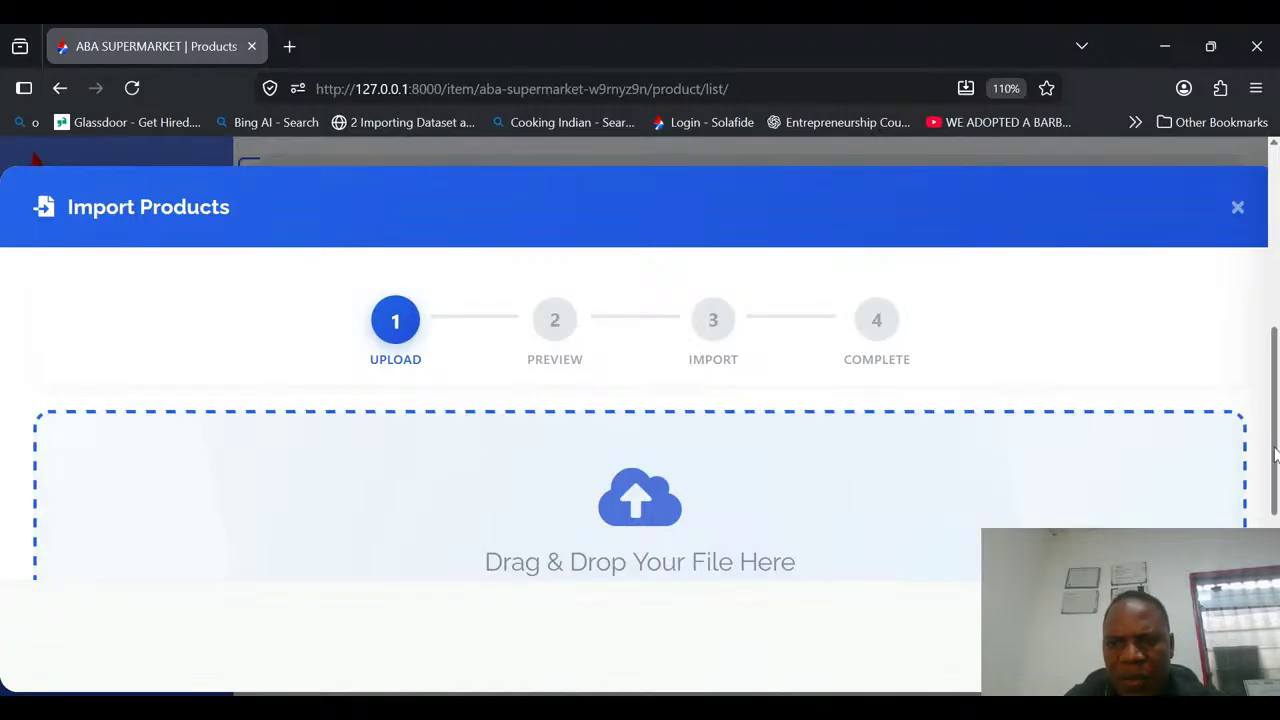
pyautogui.moveTo(1275, 455); pyautogui.dragTo(1275, 534)
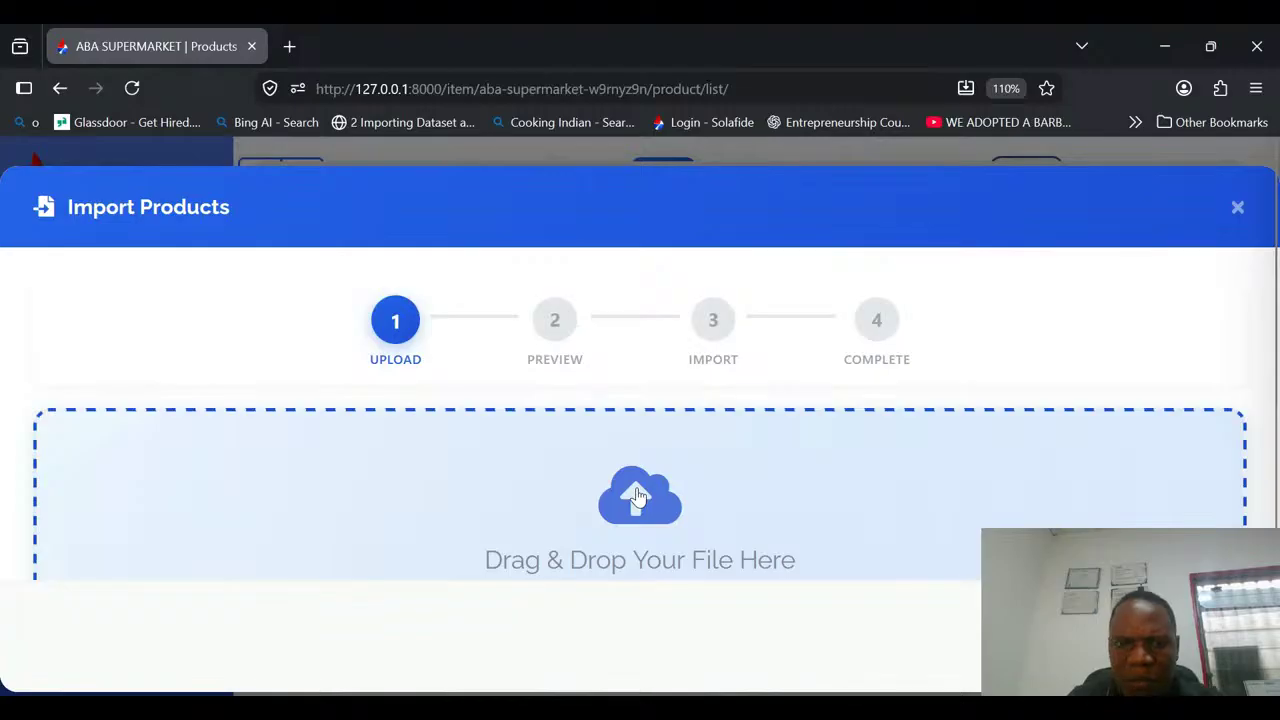
pyautogui.scroll(-1, 1074, 331)
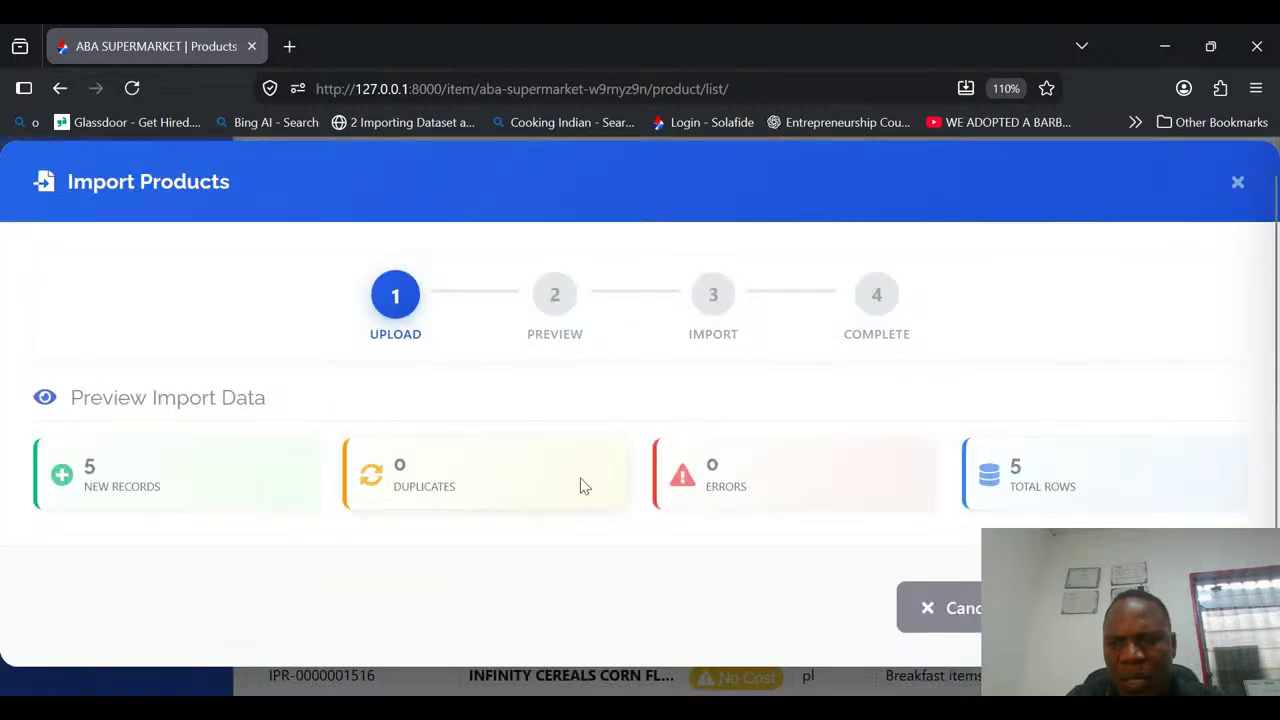
pyautogui.click(1135, 607)
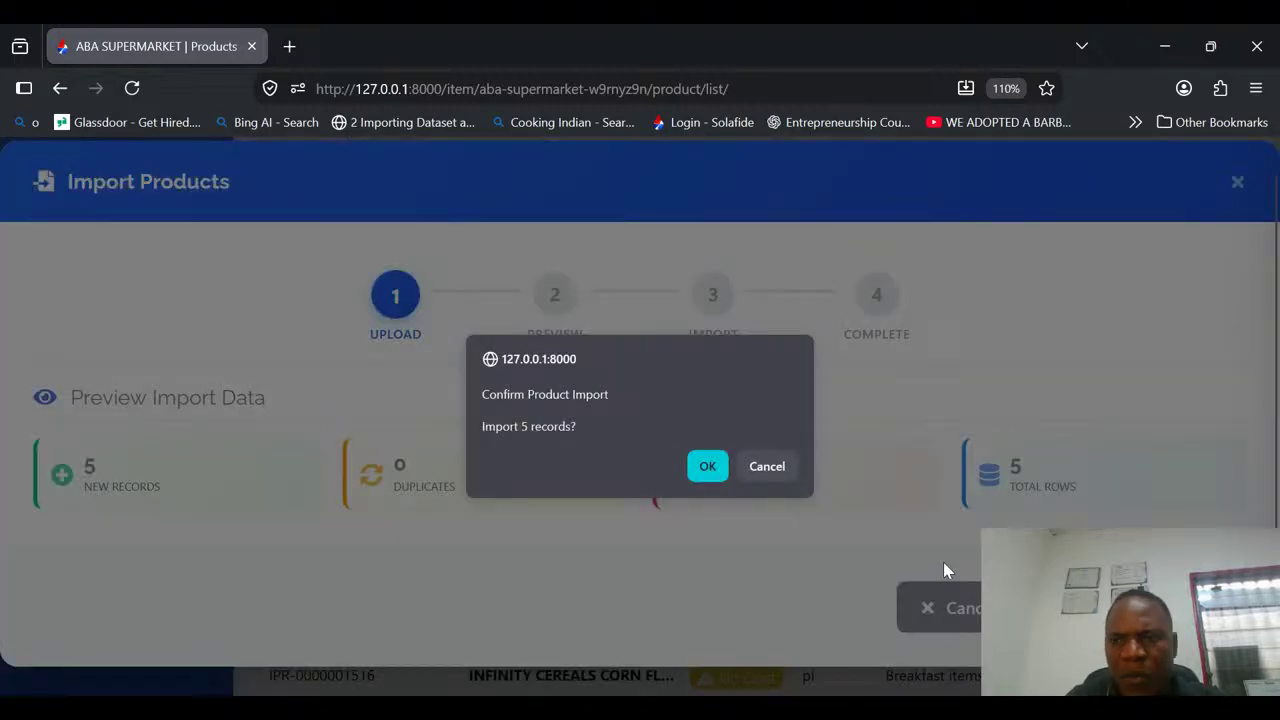
pyautogui.click(707, 466)
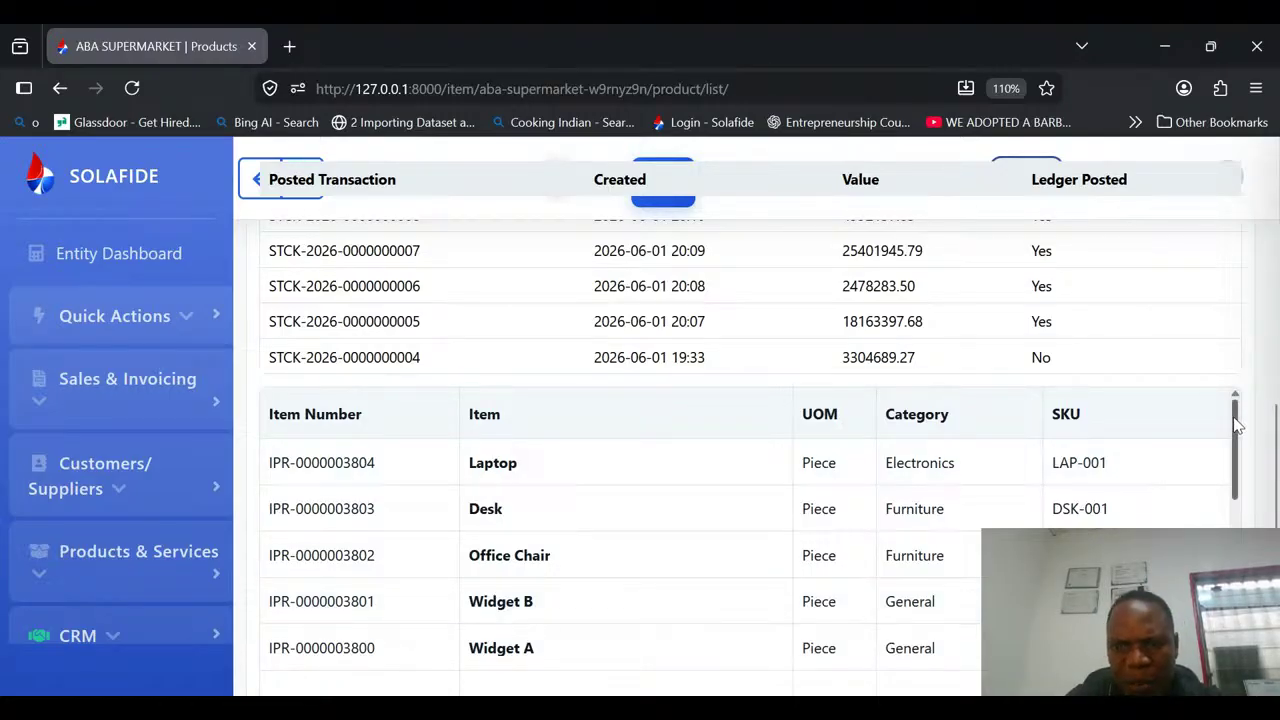
# Start a Data Migration (In) stock transaction with Default Warehouse - ABA SUPERMARKET as the destination warehouse.
pyautogui.moveTo(1236, 425); pyautogui.dragTo(1225, 498)
pyautogui.moveTo(1273, 436); pyautogui.dragTo(1249, 263)
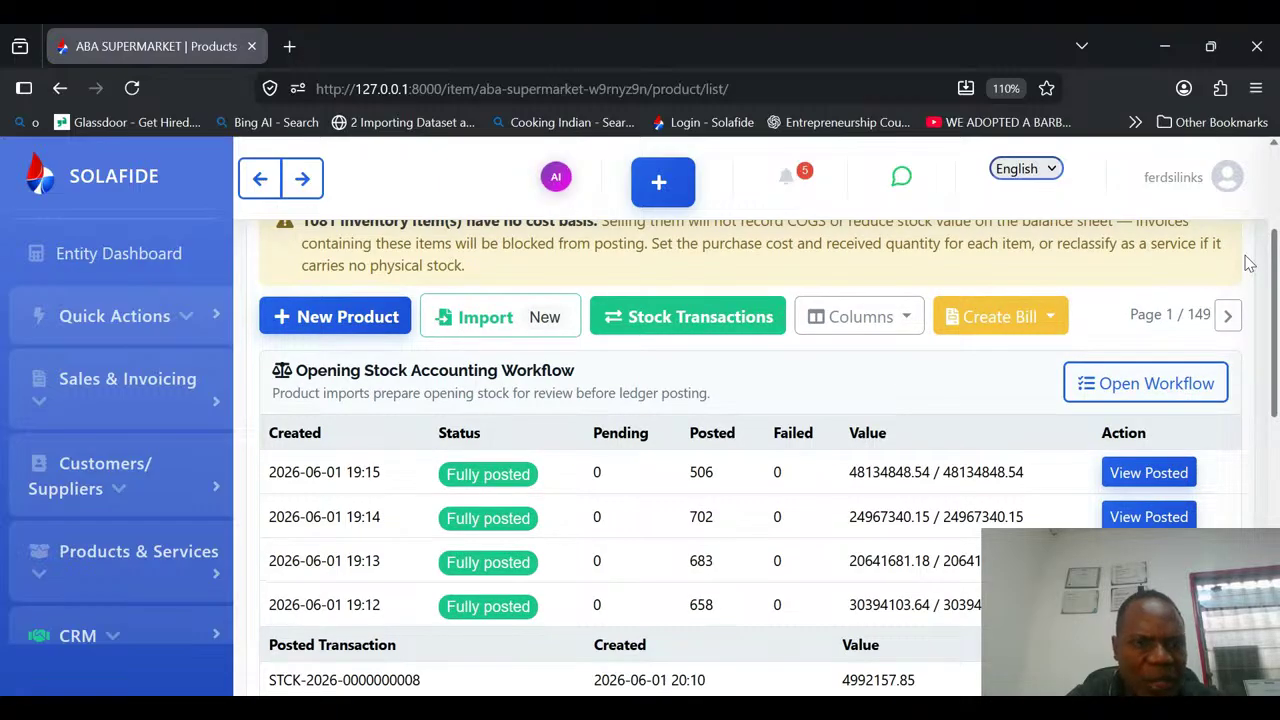
pyautogui.click(190, 318)
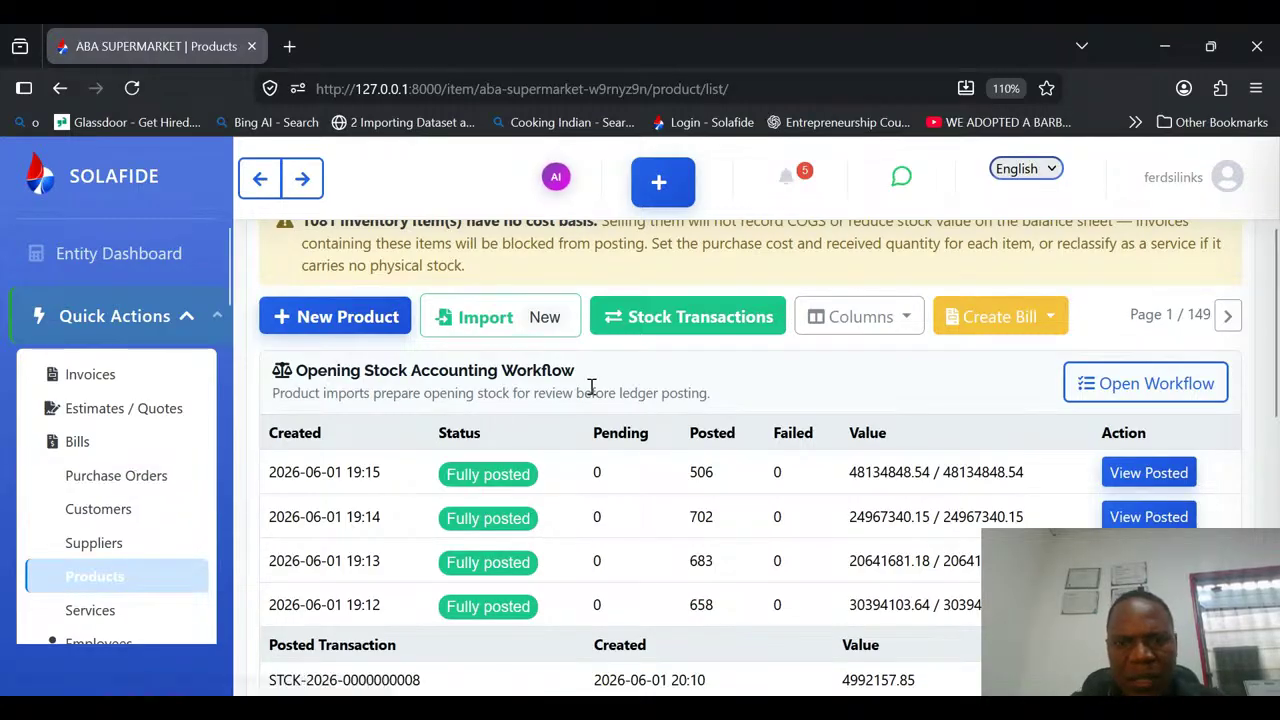
pyautogui.click(660, 328)
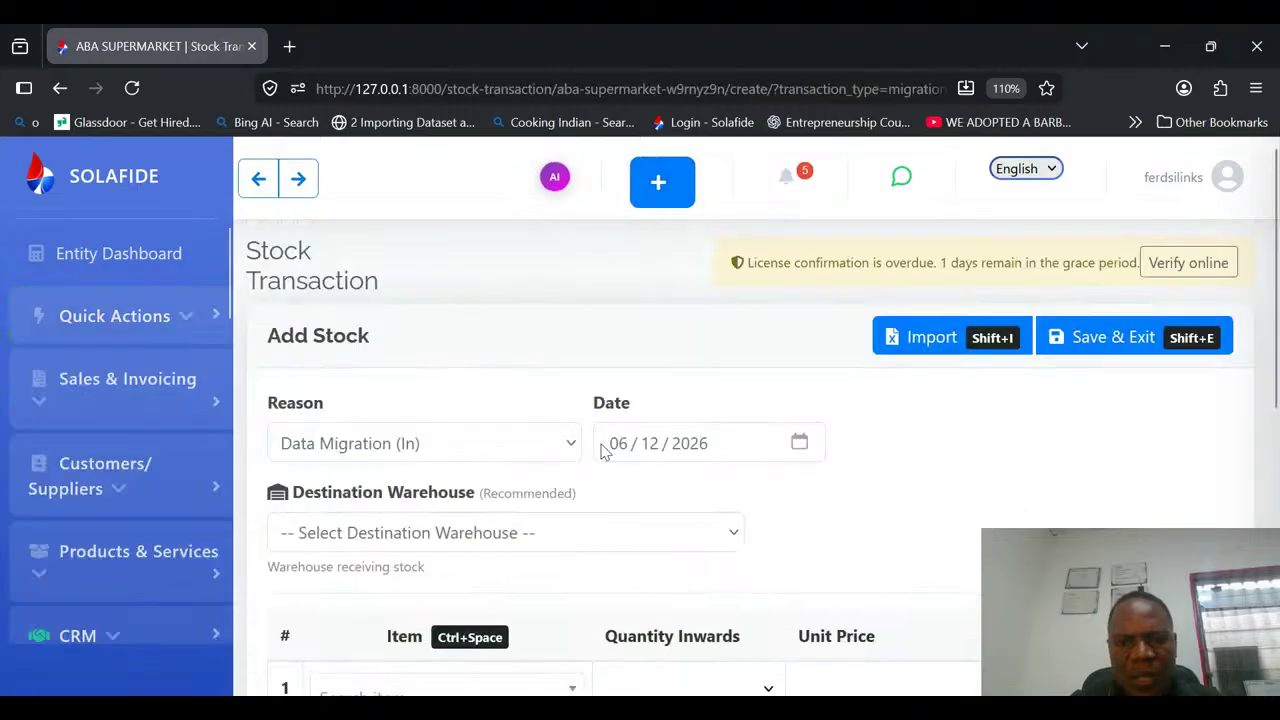
pyautogui.click(490, 537)
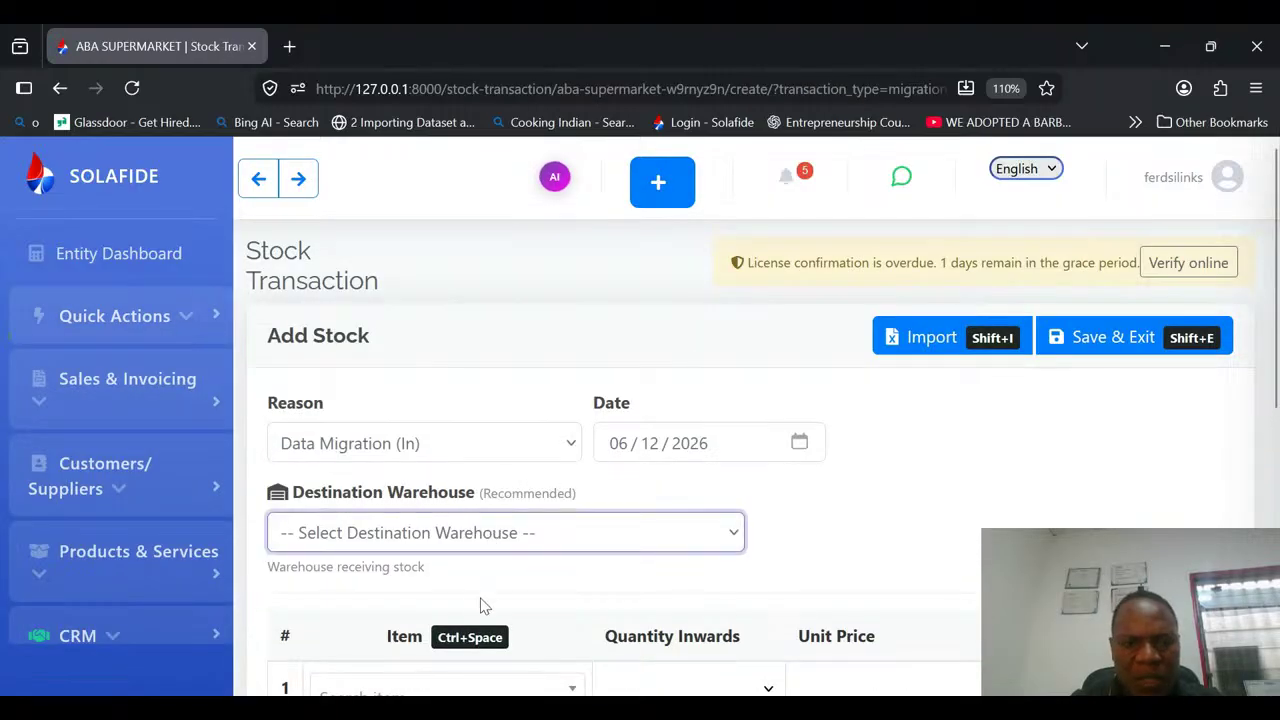
pyautogui.click(486, 604)
# Add the Sugar item priced at FCFA 750 to the stock transaction with an inward quantity of 10 bags.
pyautogui.moveTo(1270, 288); pyautogui.dragTo(1228, 406)
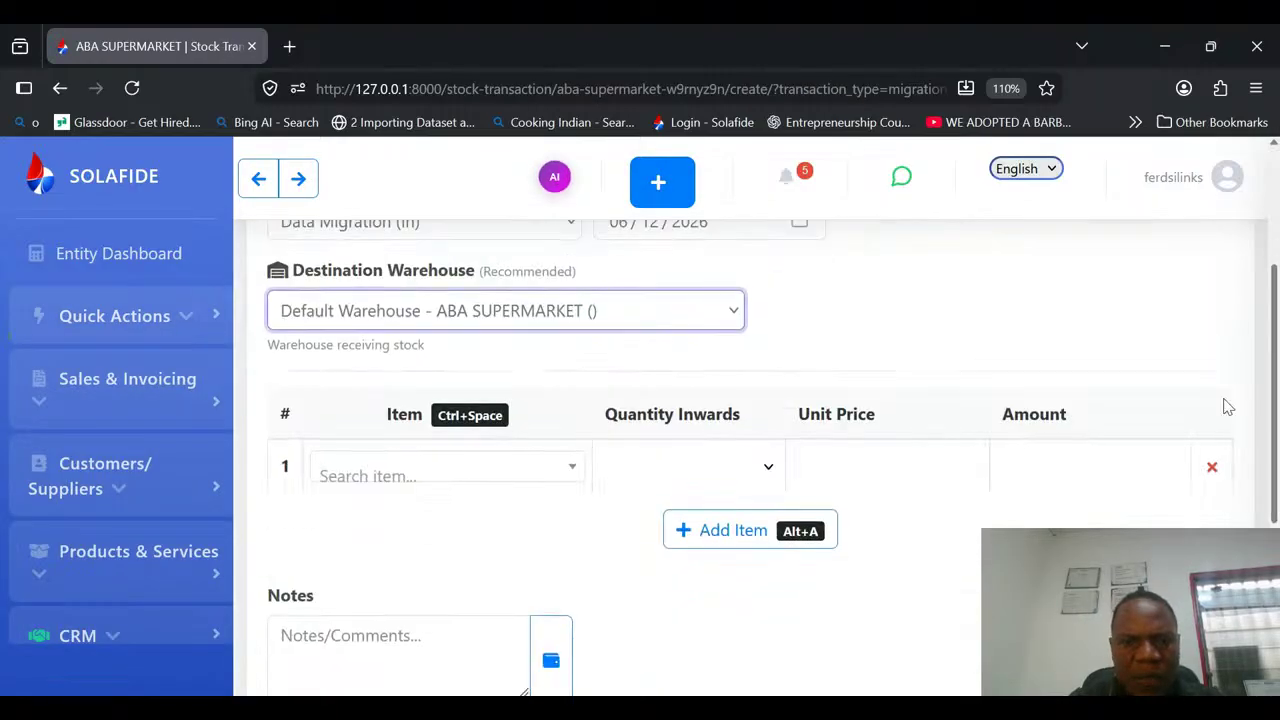
pyautogui.click(400, 474)
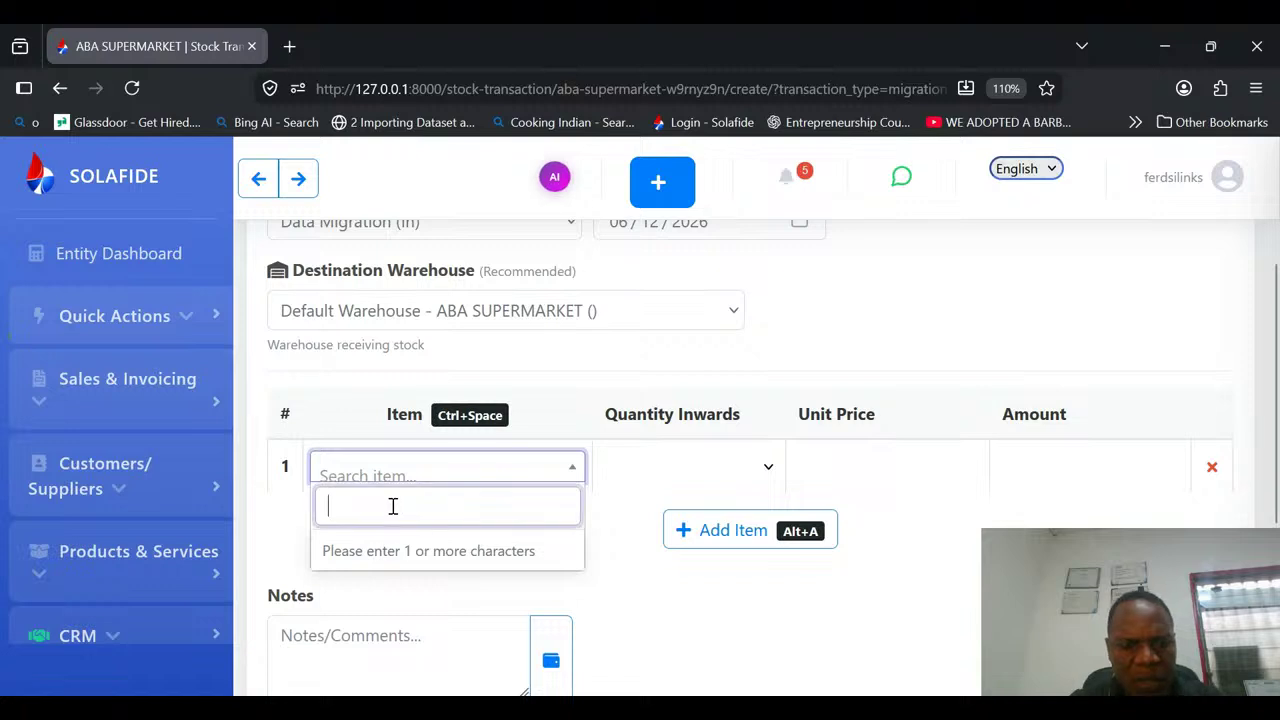
pyautogui.write('su')
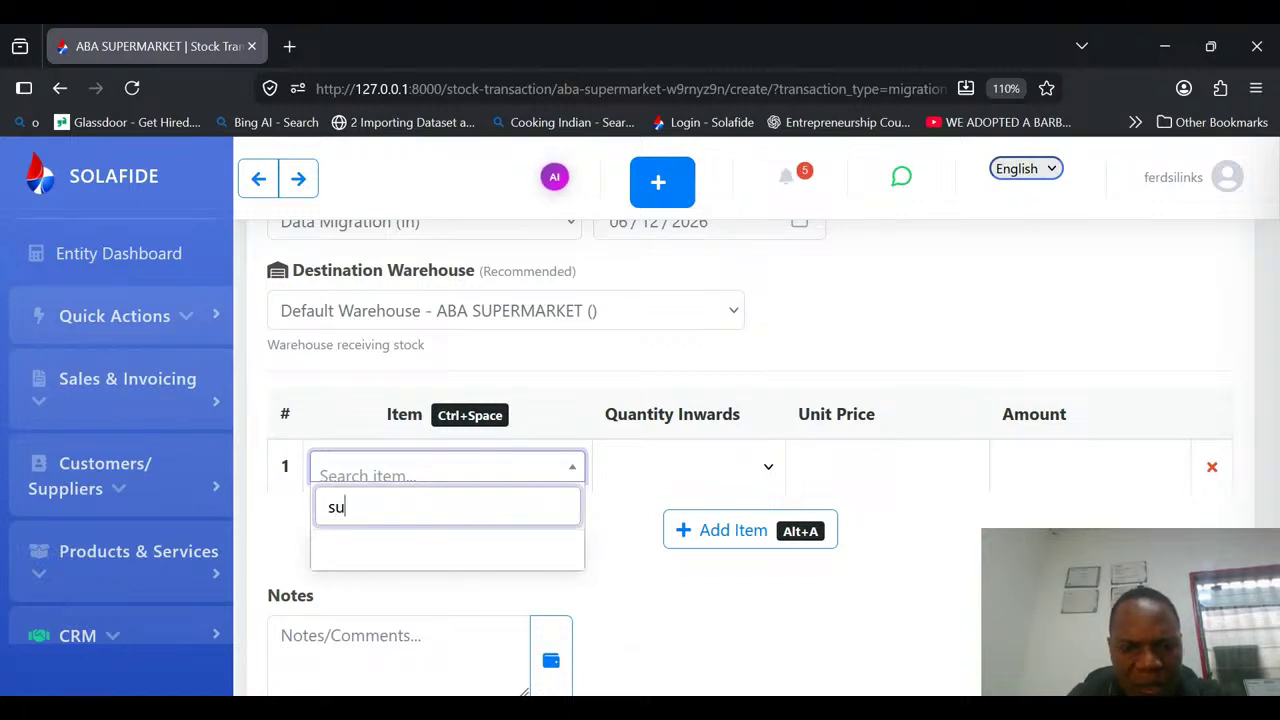
pyautogui.write('gar')
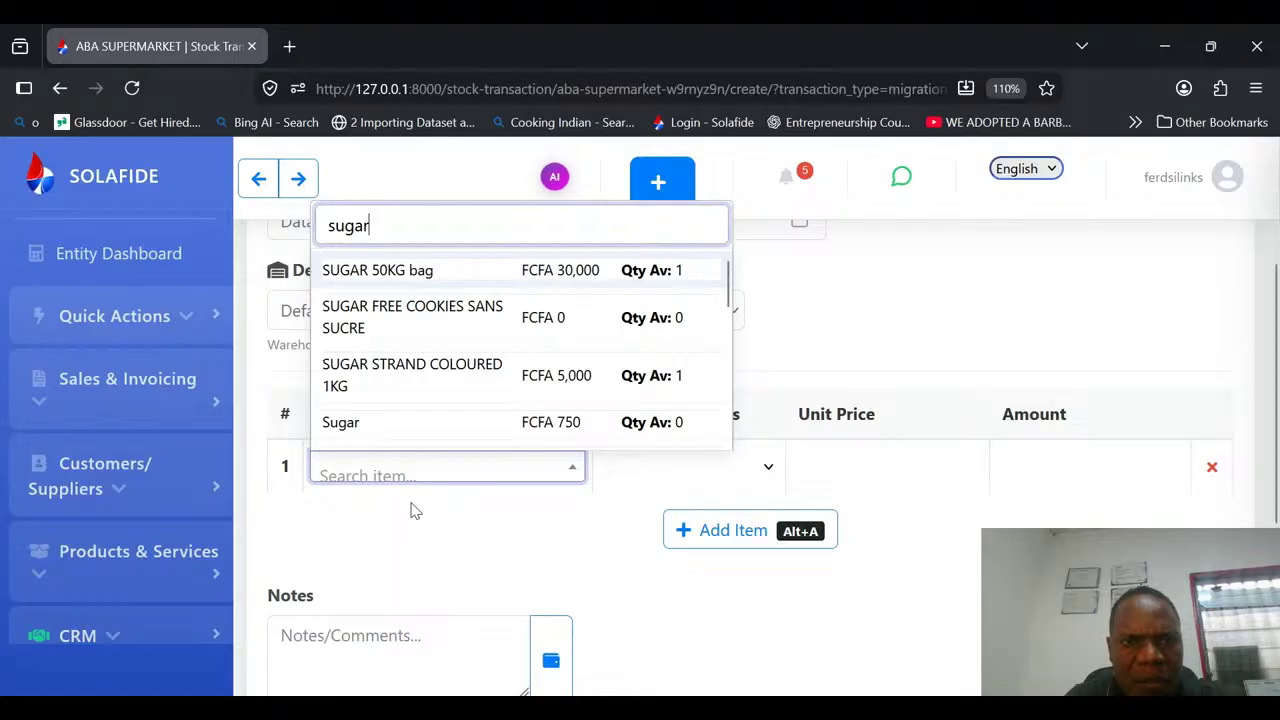
pyautogui.click(474, 427)
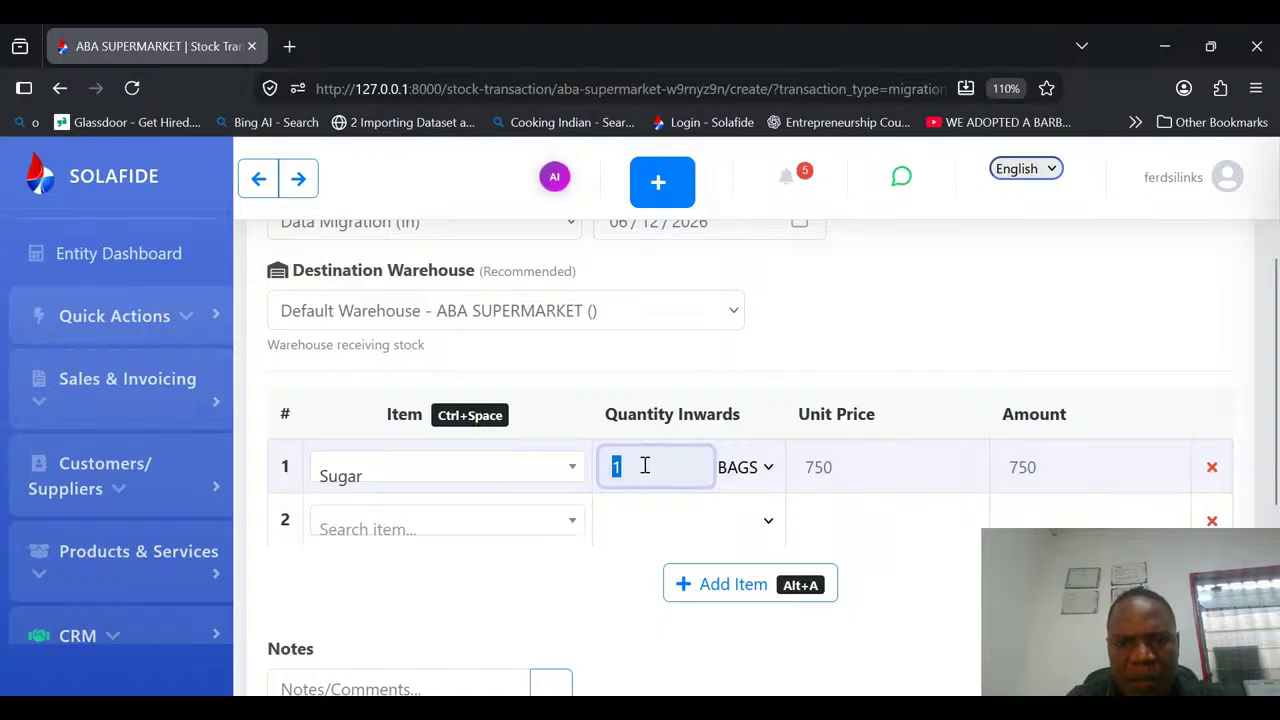
pyautogui.write('10')
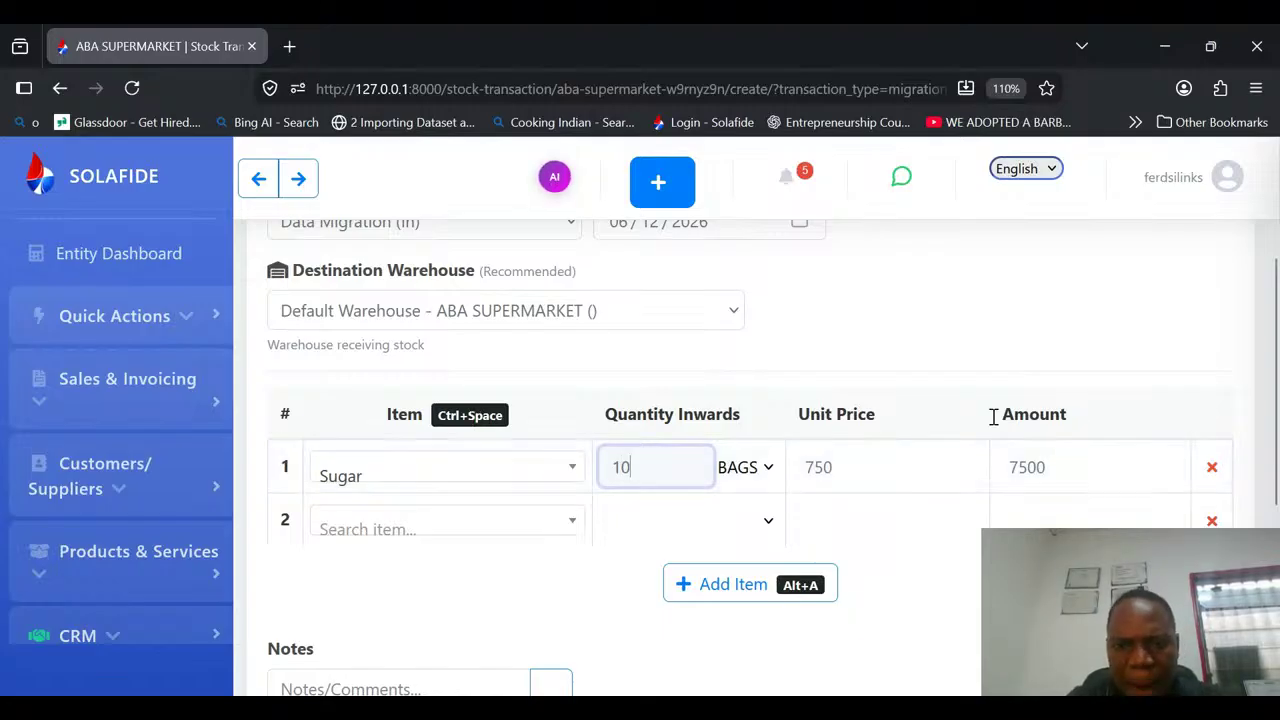
# Save and exit the Sugar stock transaction, confirming the save.
pyautogui.moveTo(1277, 373)
pyautogui.mouseDown()
pyautogui.moveTo(1274, 507)
pyautogui.moveTo(1272, 371)
pyautogui.mouseUp()
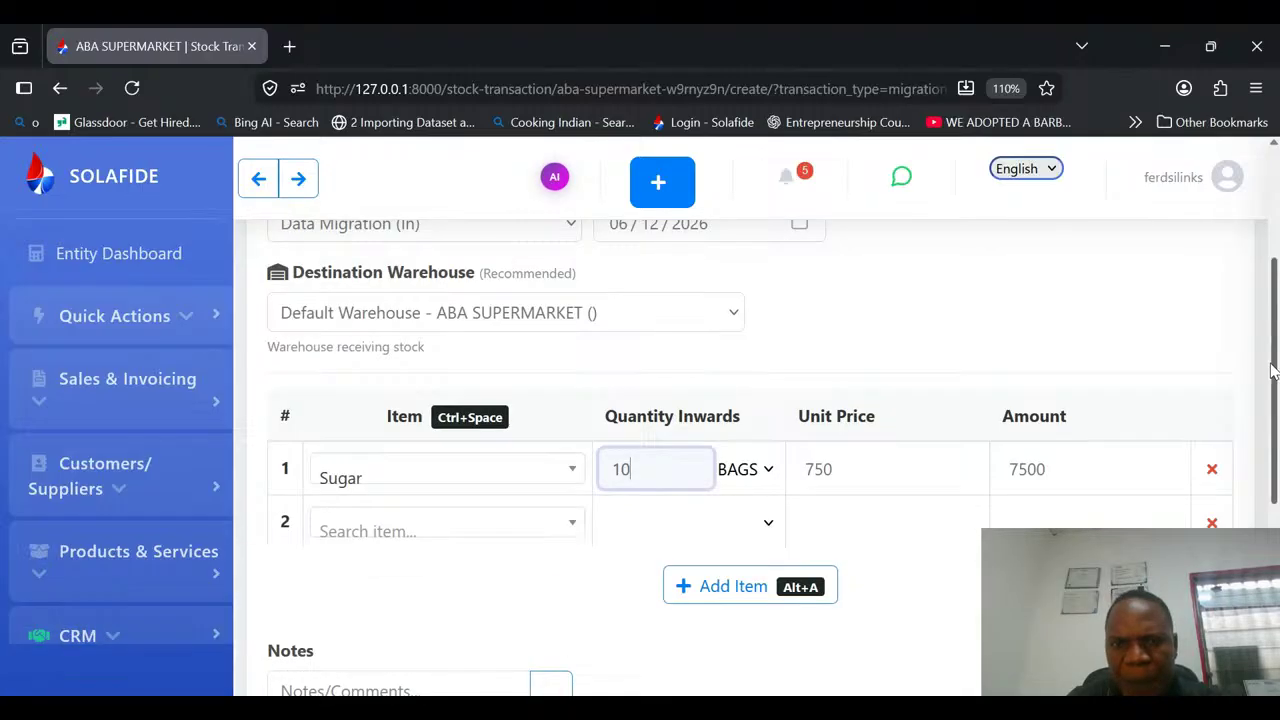
pyautogui.scroll(3, 1150, 340)
pyautogui.click(1134, 337)
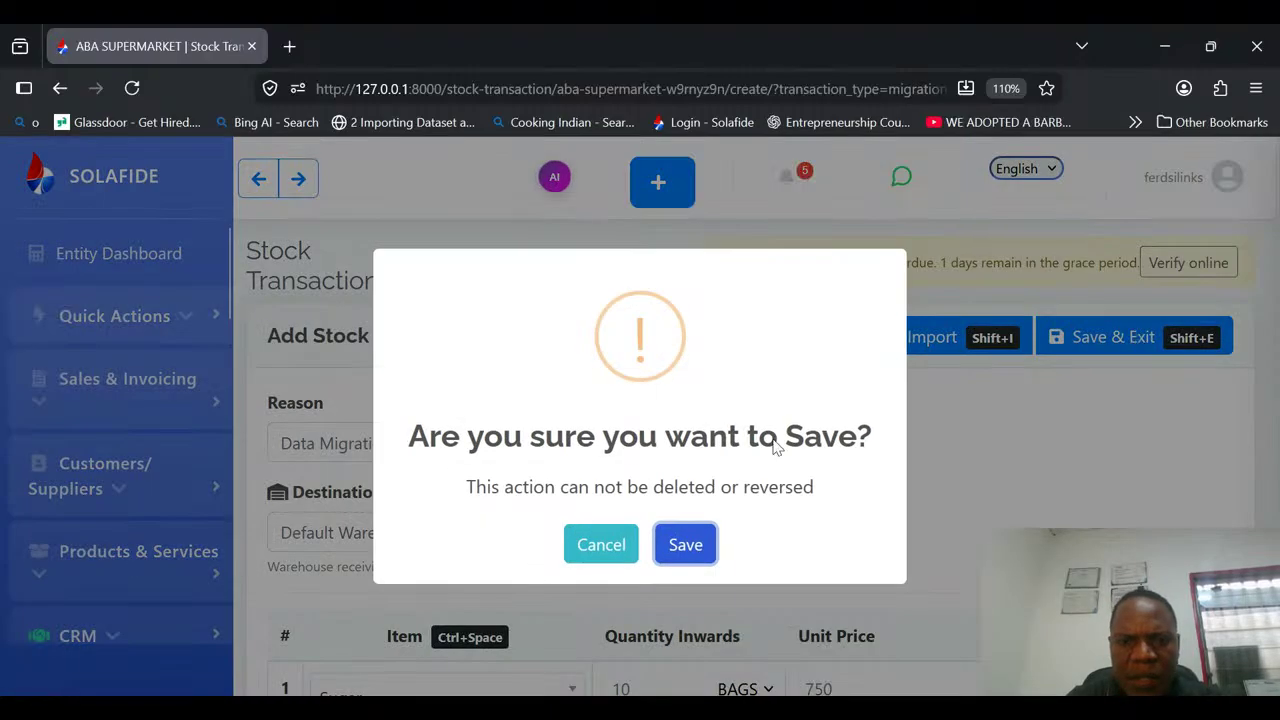
pyautogui.click(685, 547)
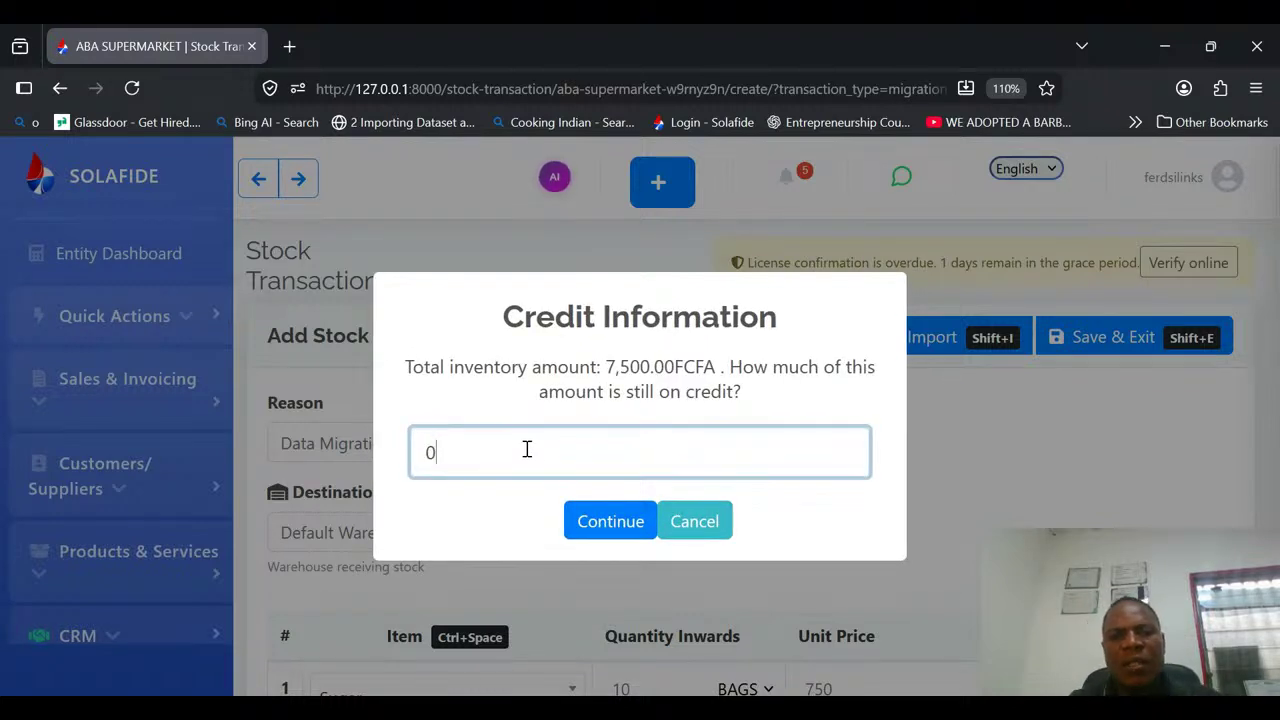
# Enter 5000 as the part of the inventory amount still on credit and continue.
pyautogui.moveTo(526, 449); pyautogui.dragTo(398, 439)
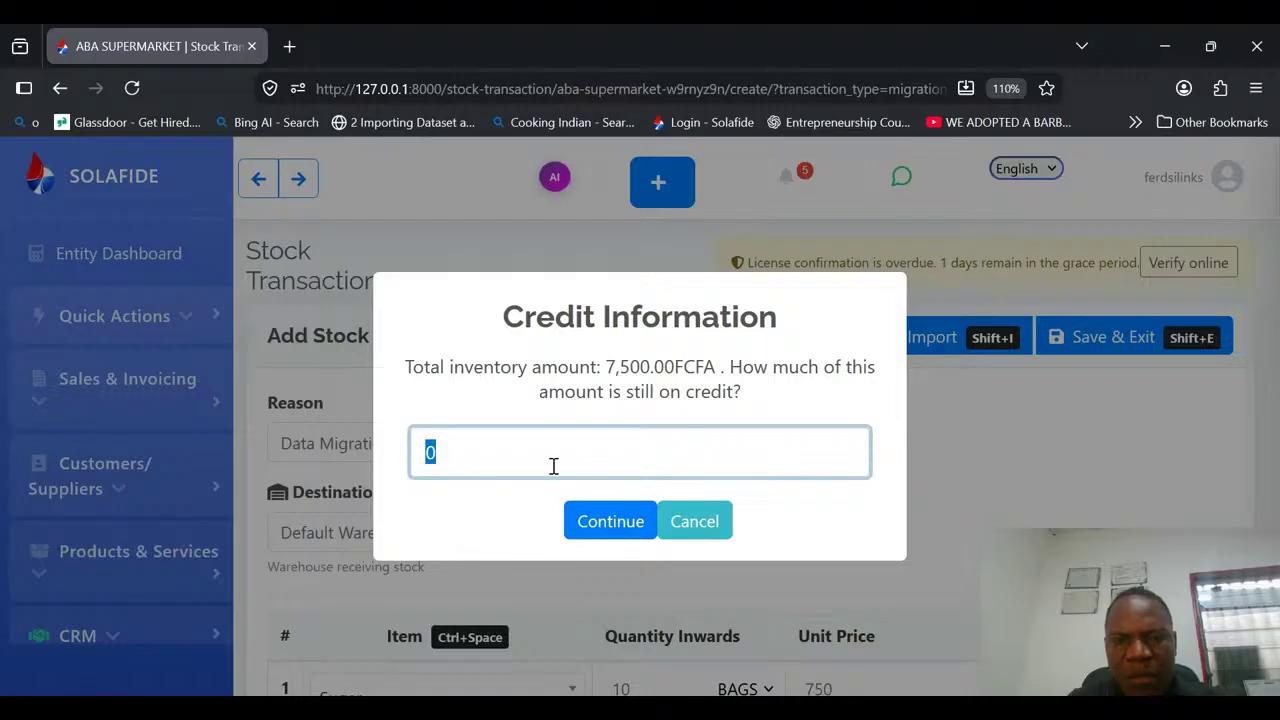
pyautogui.click(407, 453)
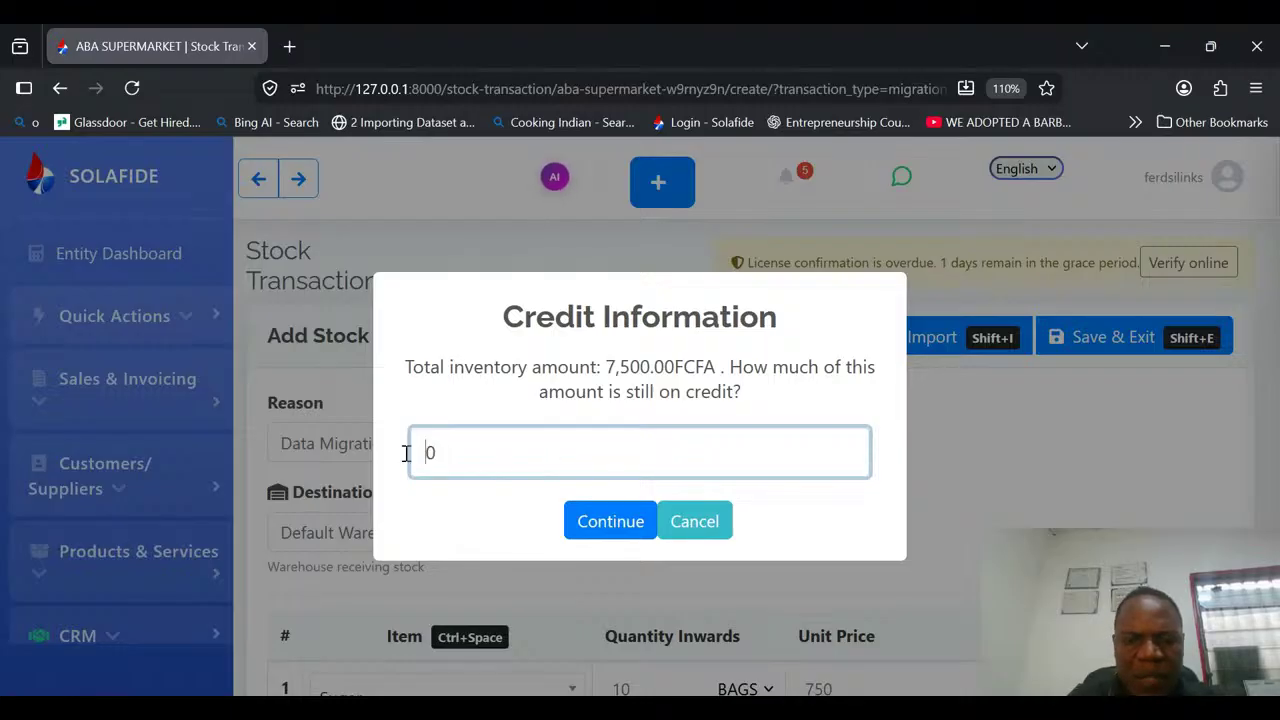
pyautogui.moveTo(476, 454); pyautogui.dragTo(397, 434)
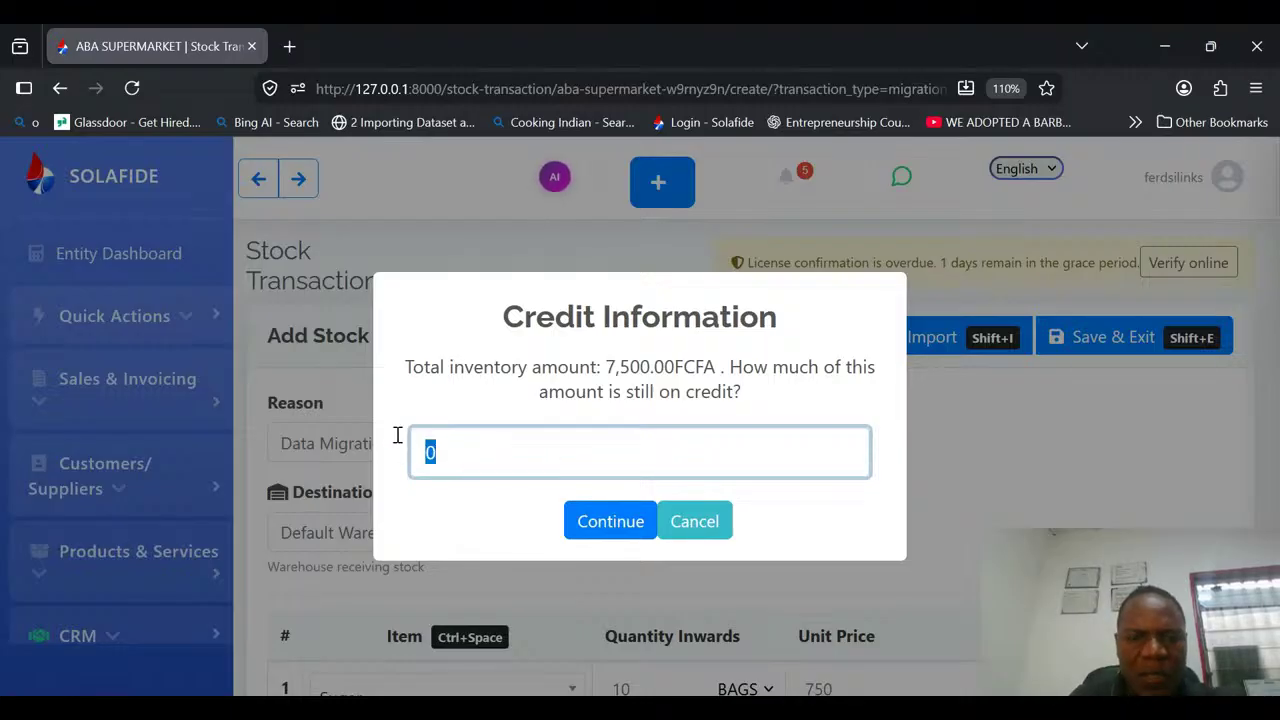
pyautogui.write('5000')
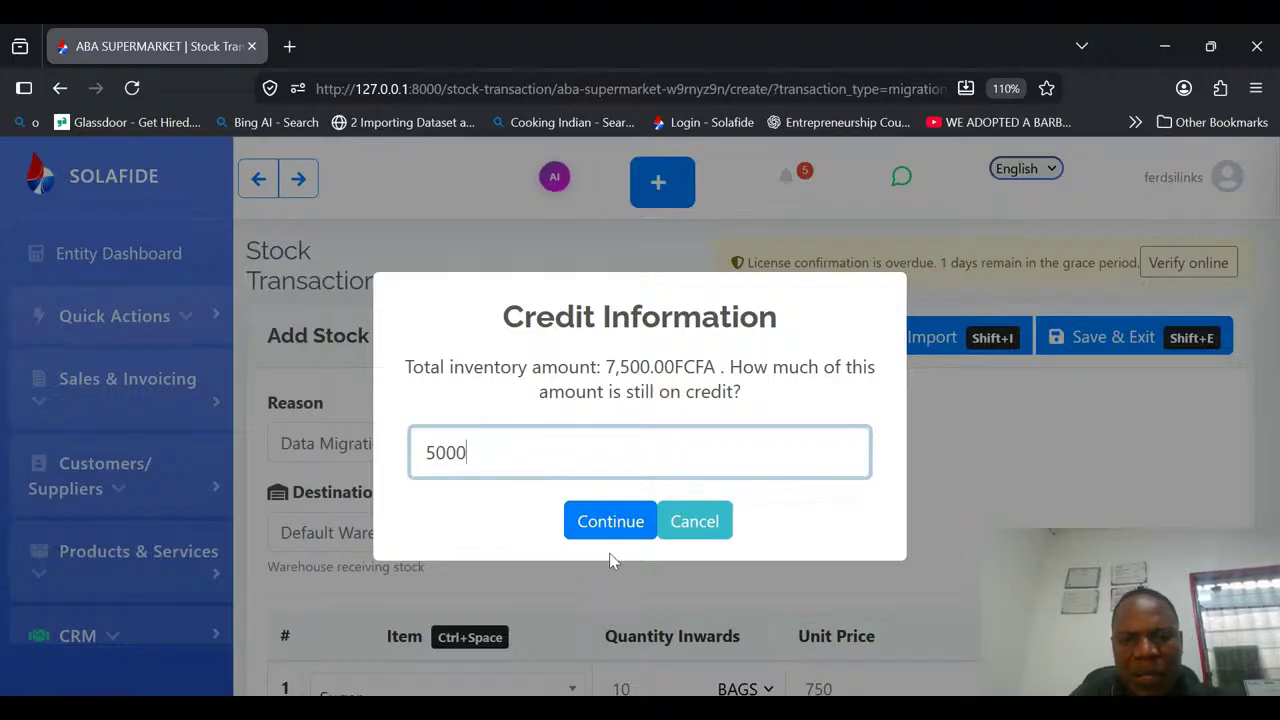
pyautogui.click(612, 524)
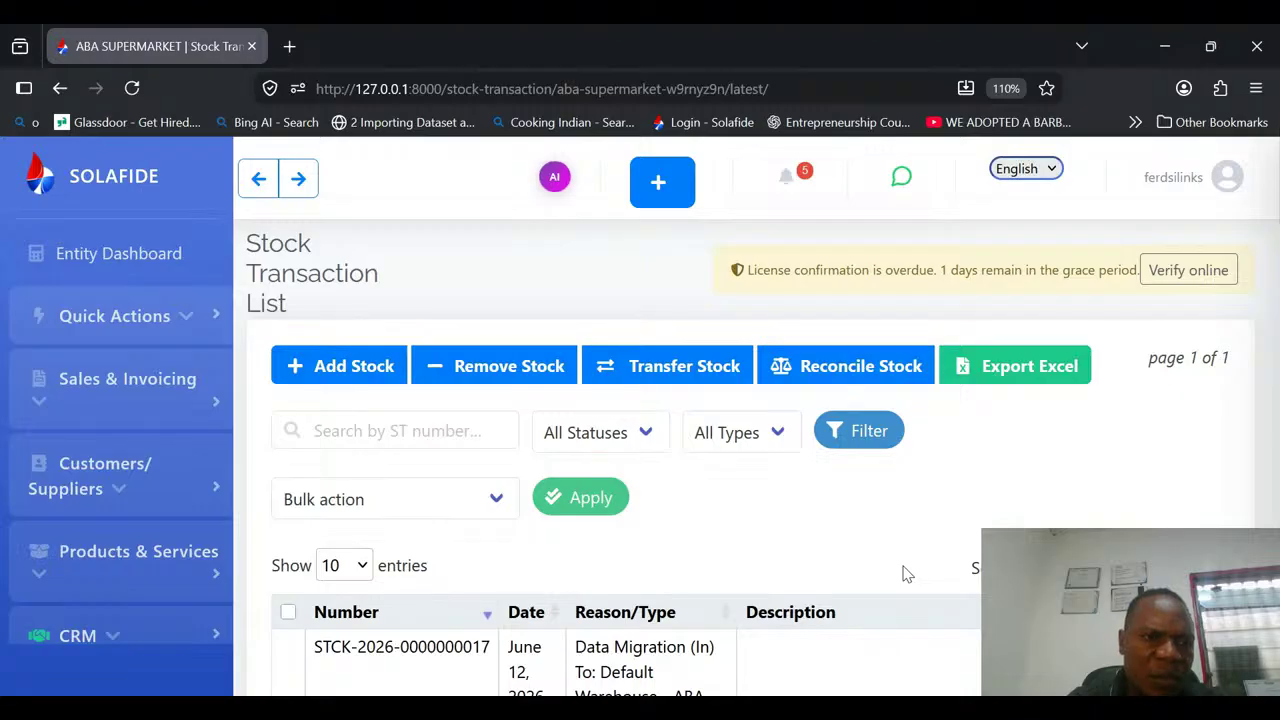
# Open the invoice list from the quick actions and start a POS sale.
pyautogui.click(190, 316)
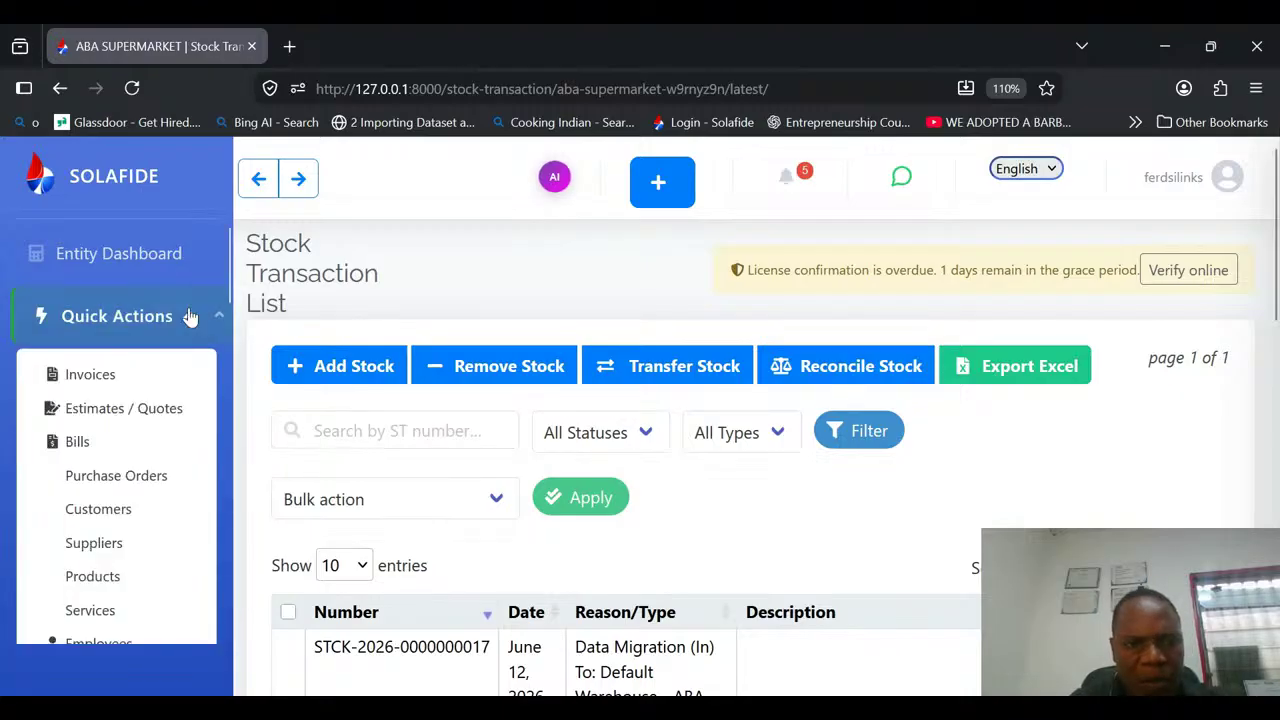
pyautogui.click(140, 374)
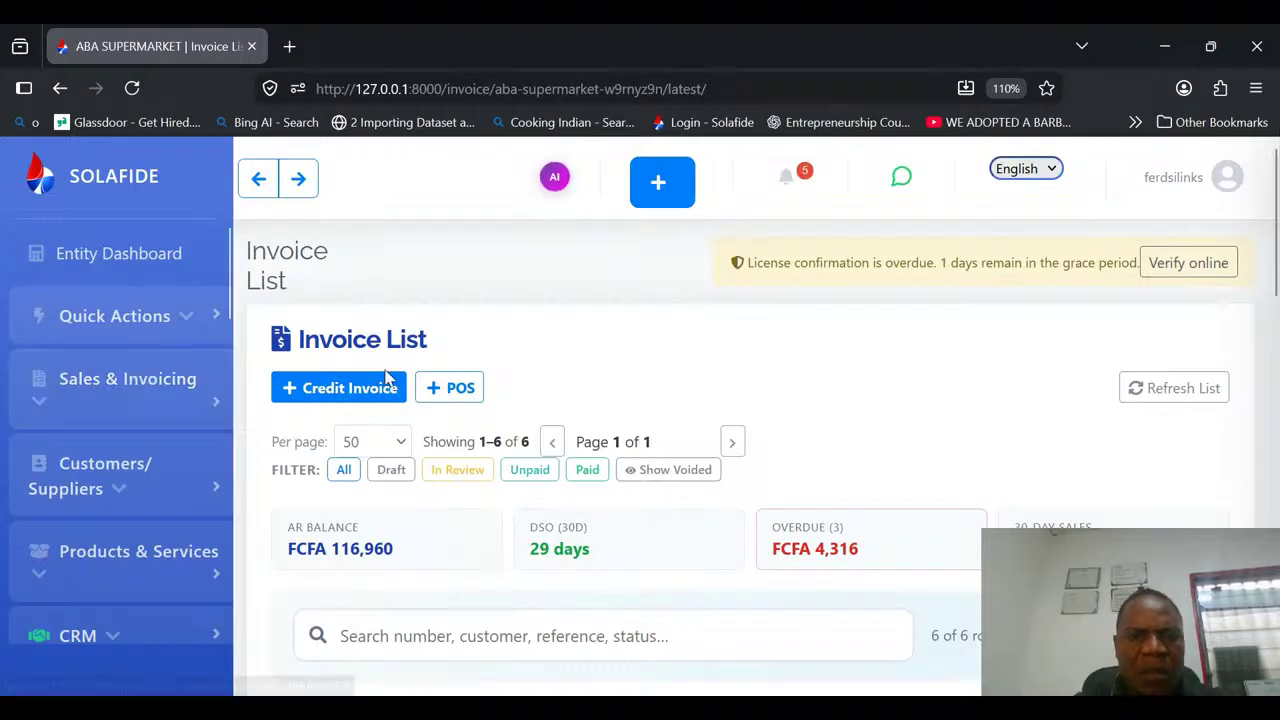
pyautogui.click(472, 391)
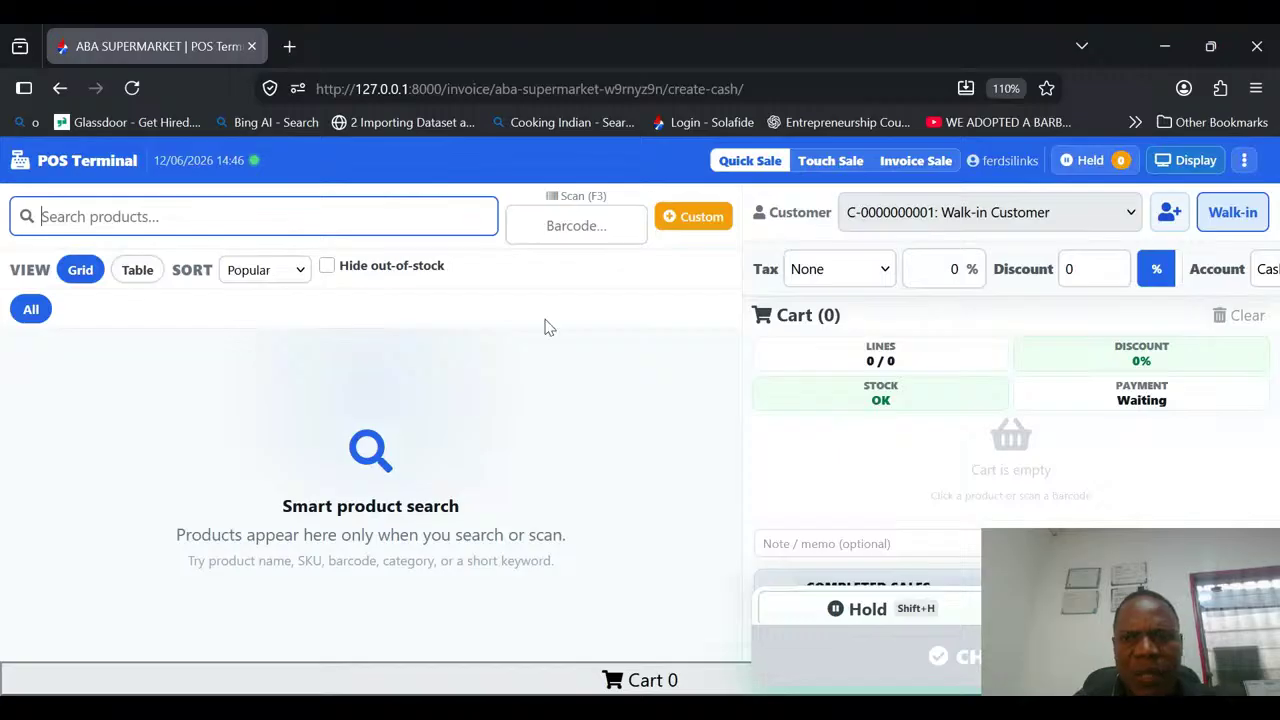
pyautogui.click(948, 162)
# Search the POS products for sugar.
pyautogui.click(80, 201)
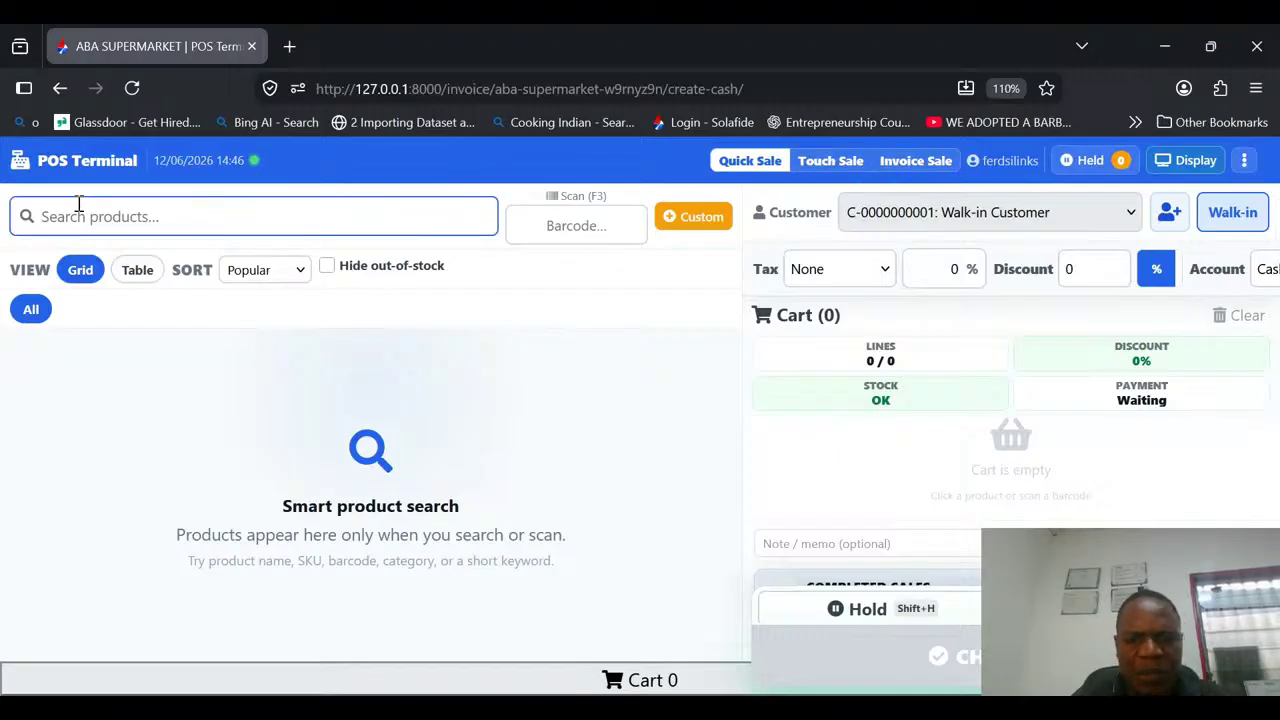
pyautogui.write('su')
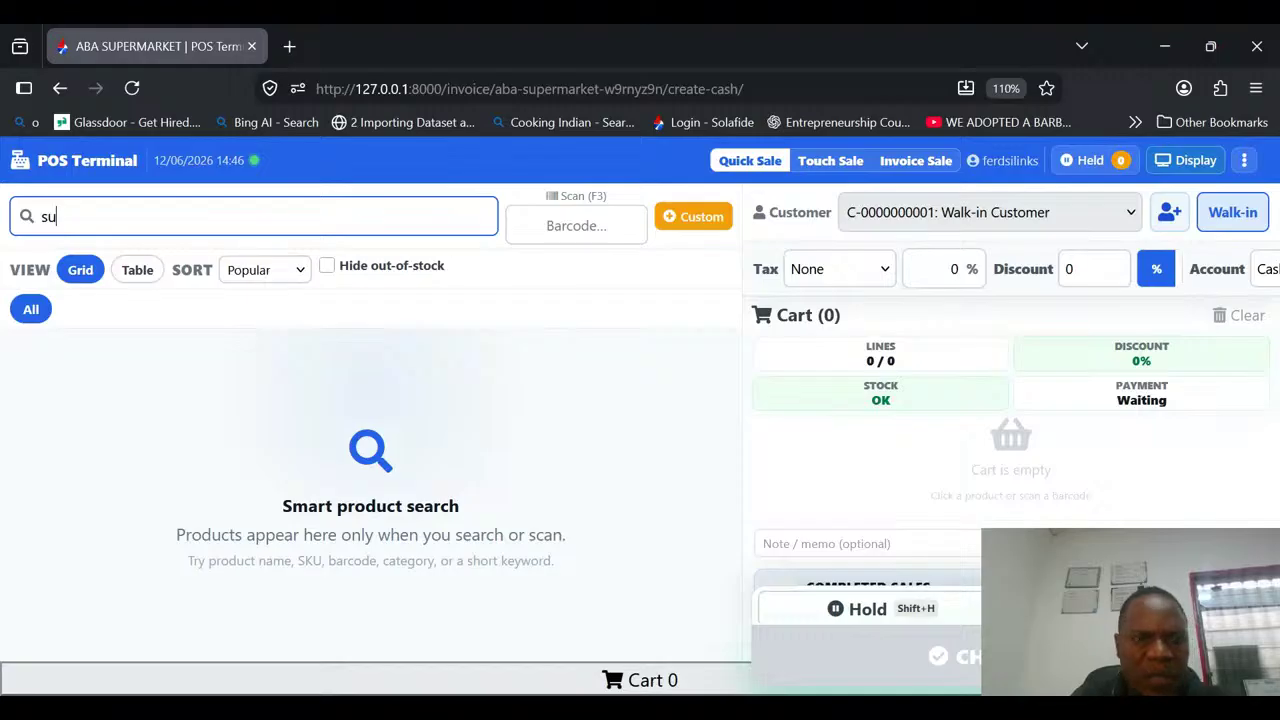
pyautogui.write('r')
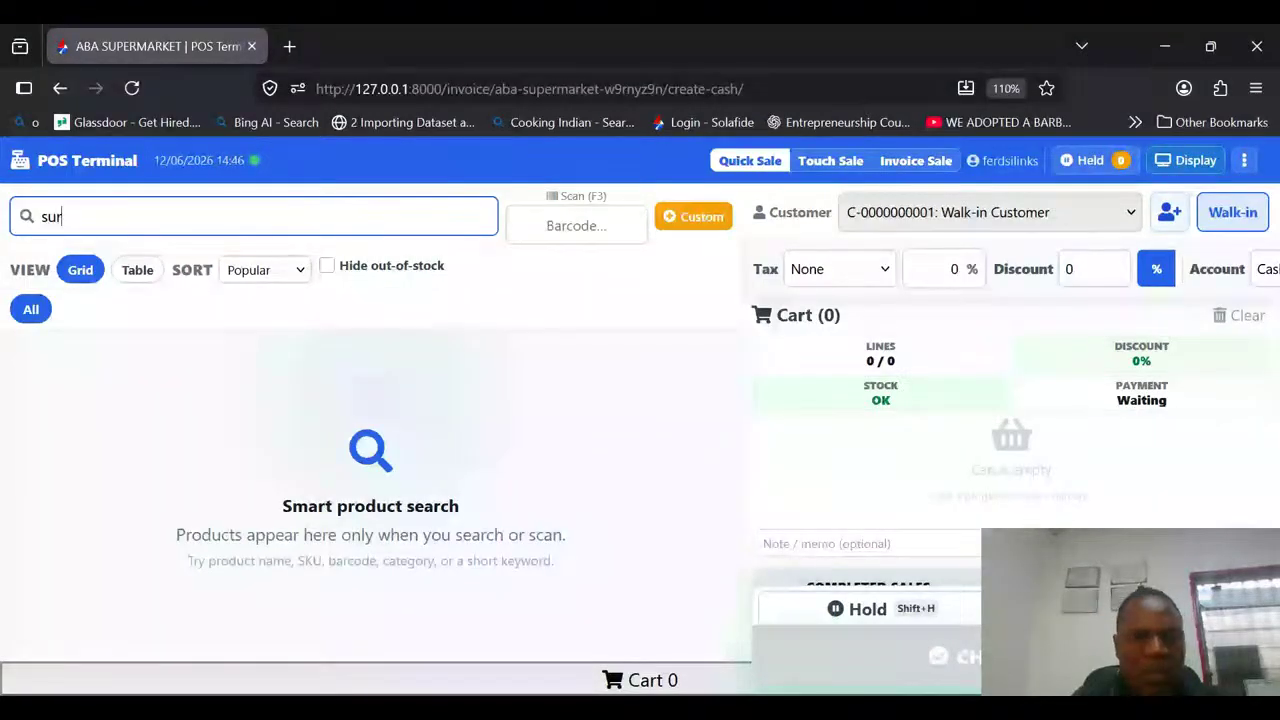
pyautogui.write('gar')
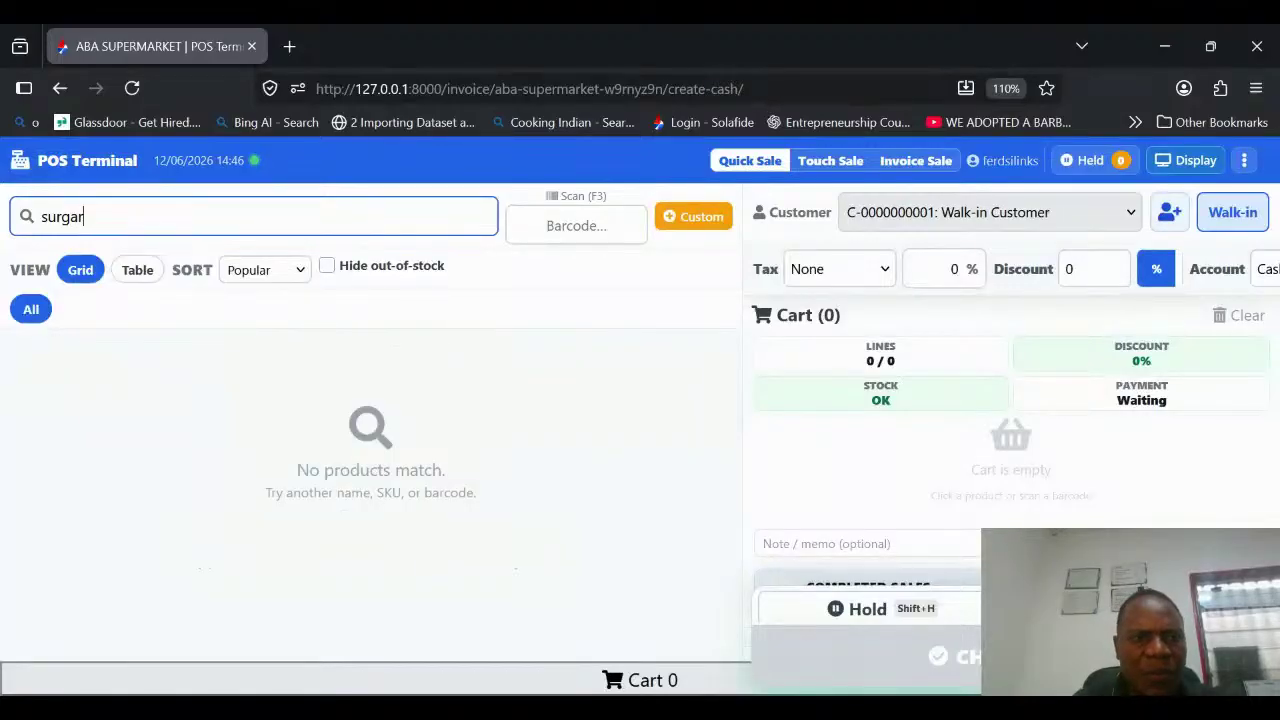
pyautogui.press('BackSpace')
pyautogui.press('BackSpace')
pyautogui.press('BackSpace')
pyautogui.press('BackSpace')
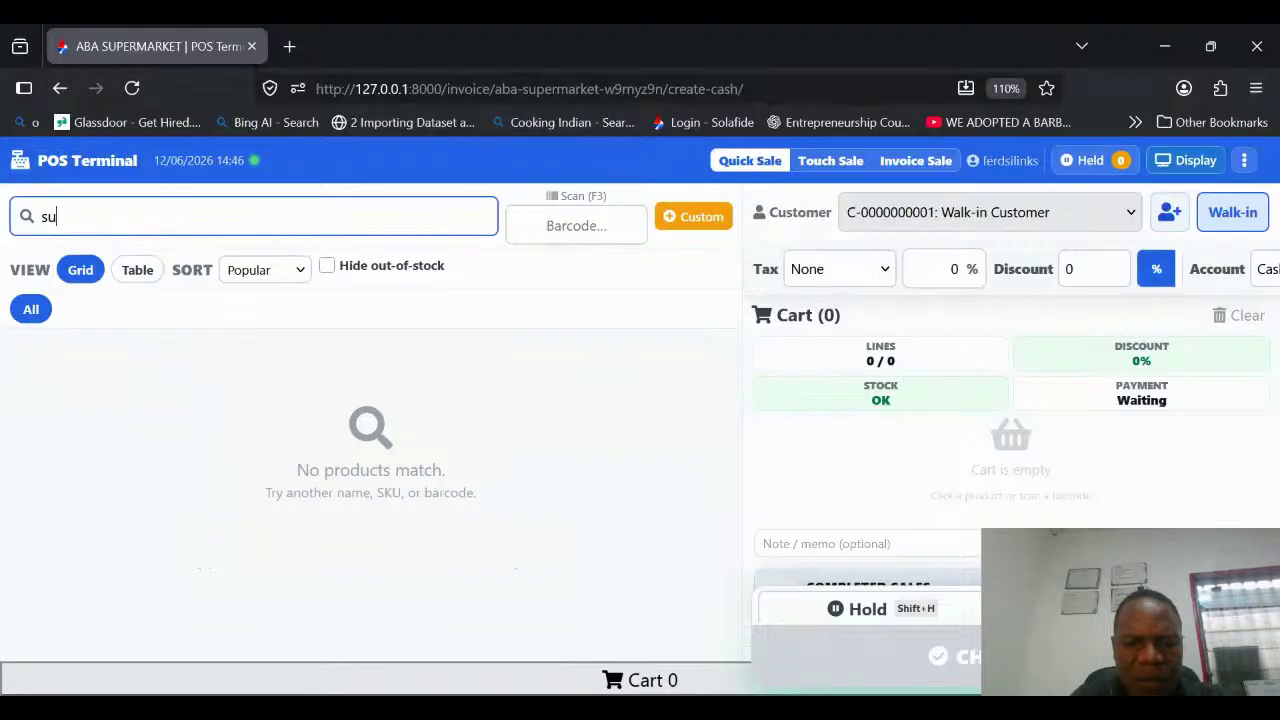
pyautogui.write('gar')
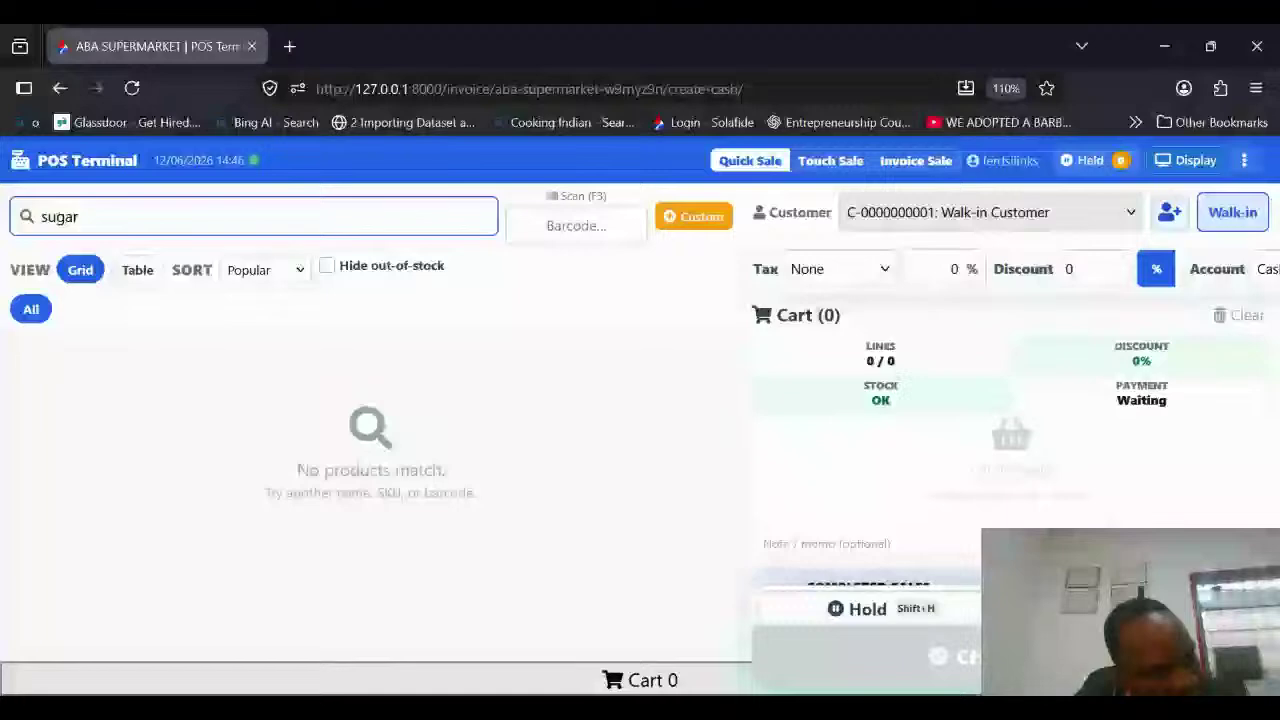
pyautogui.press('BackSpace')
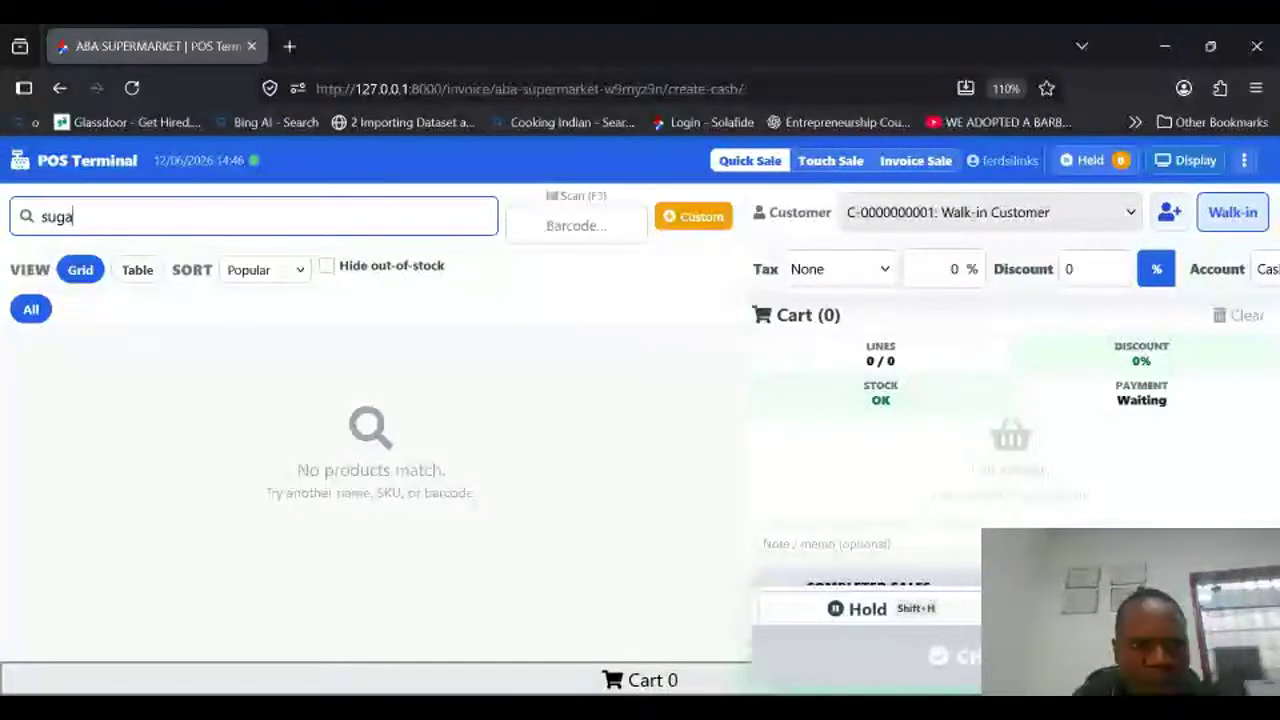
pyautogui.press('BackSpace')
pyautogui.press('BackSpace')
pyautogui.press('BackSpace')
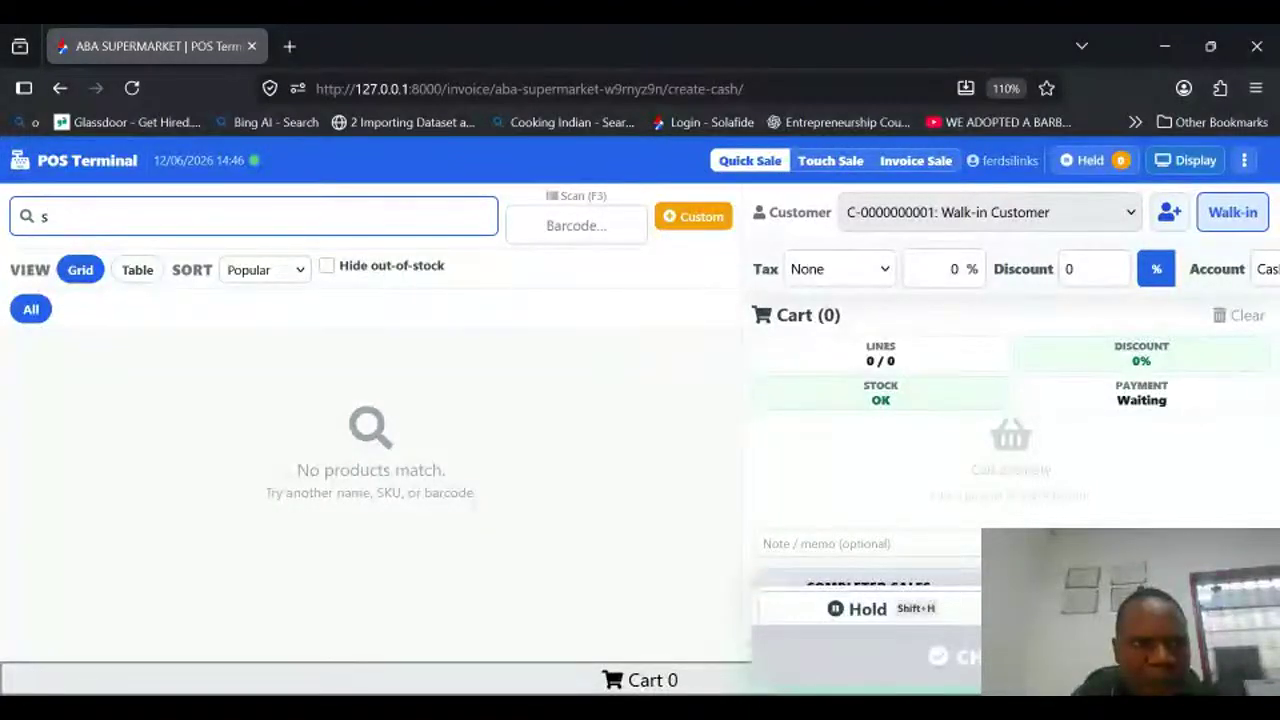
pyautogui.press('BackSpace')
pyautogui.write('su')
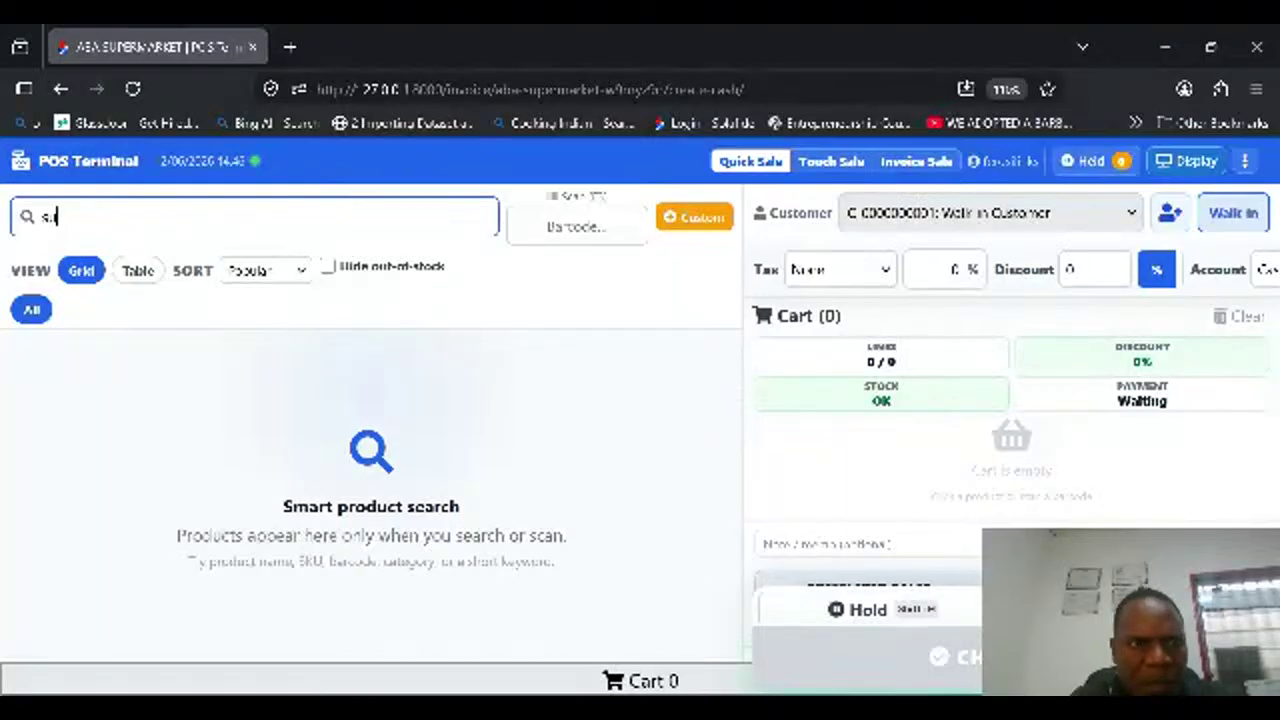
pyautogui.press('BackSpace')
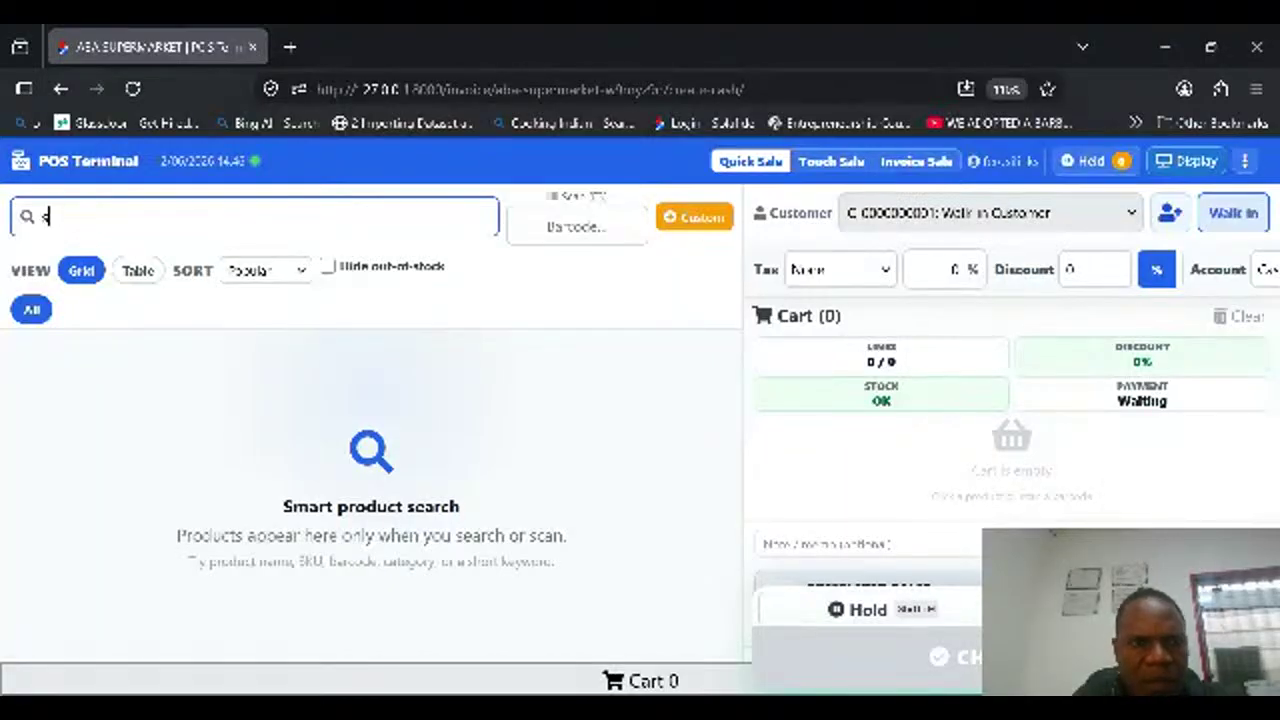
pyautogui.press('BackSpace')
pyautogui.write('su')
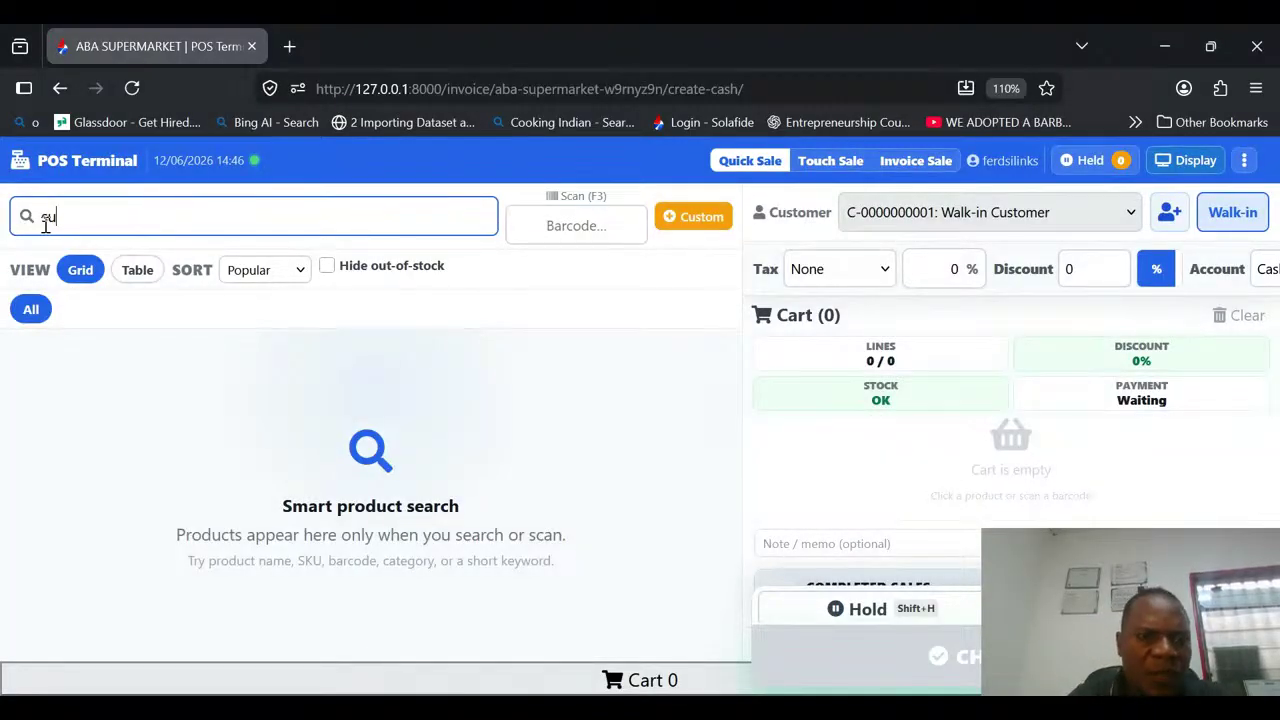
# Try a product search for "bo" and clear the search text.
pyautogui.press('BackSpace')
pyautogui.press('BackSpace')
pyautogui.write('bo')
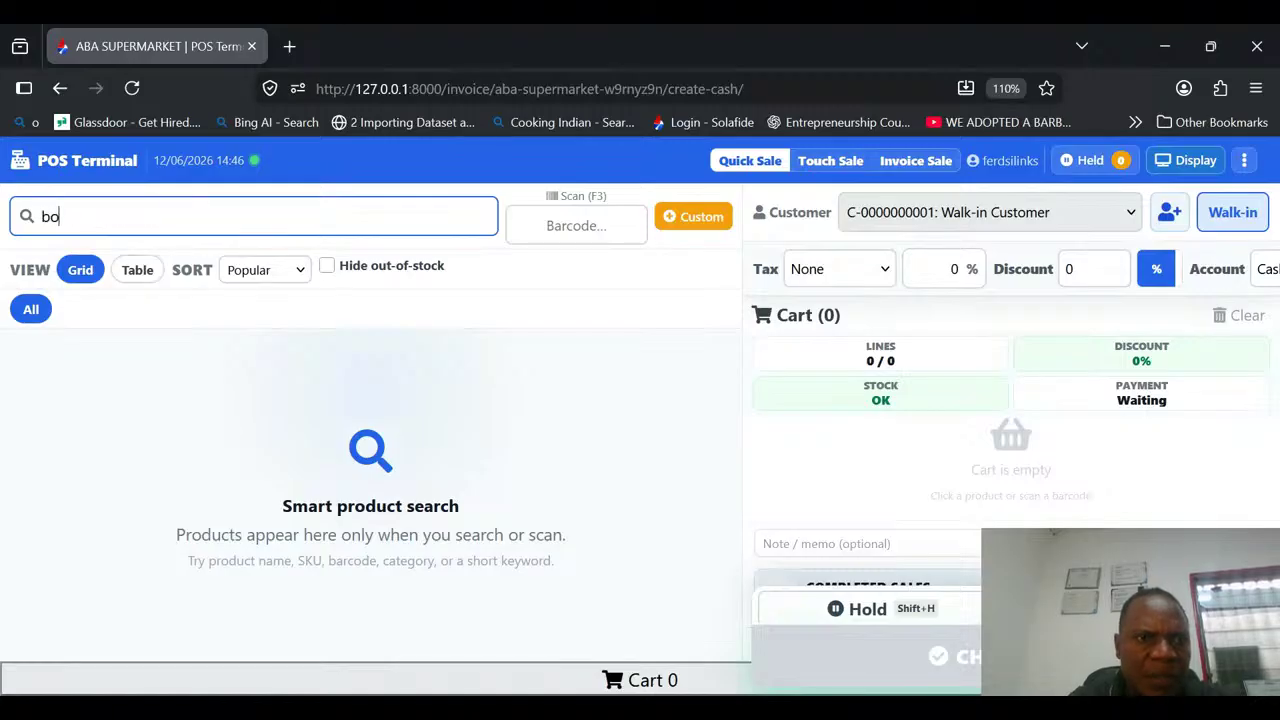
pyautogui.click(31, 311)
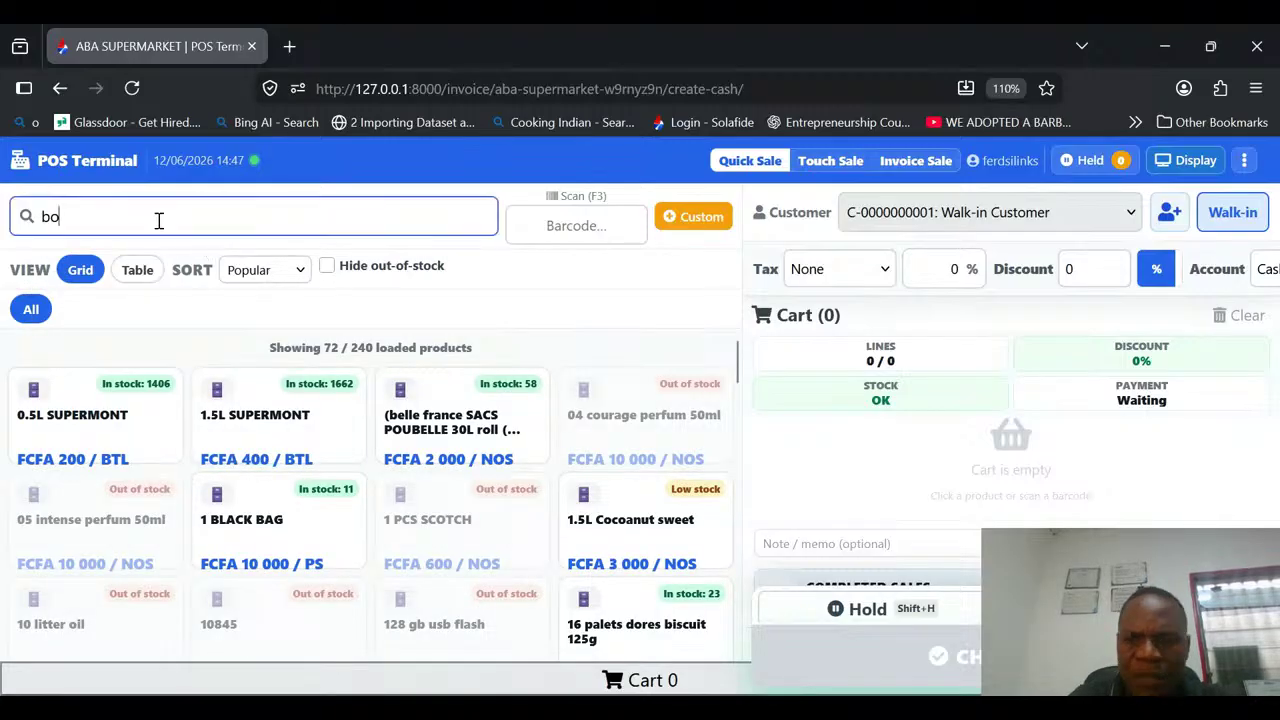
pyautogui.press('BackSpace')
pyautogui.press('BackSpace')
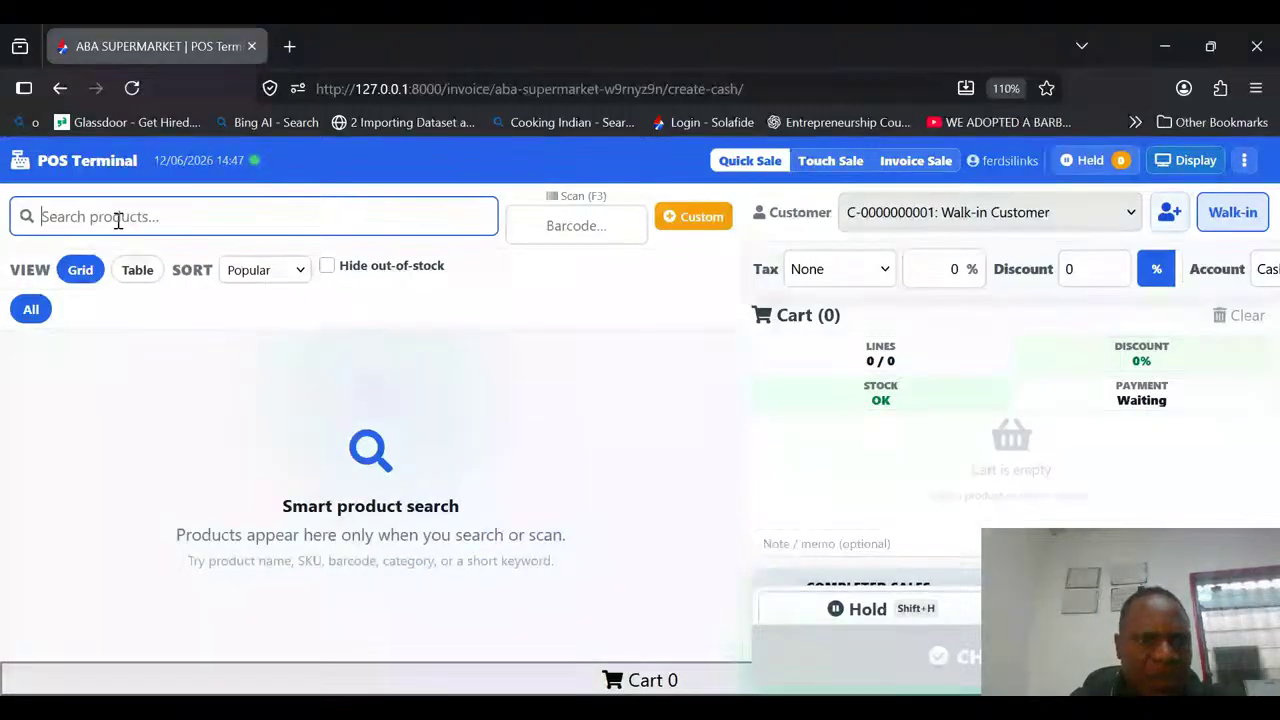
# List all products and add one each of 0.5L SUPERMONT, 1.5L SUPERMONT and the belle france SACS POUBELLE 30L roll to the cart.
pyautogui.click(31, 311)
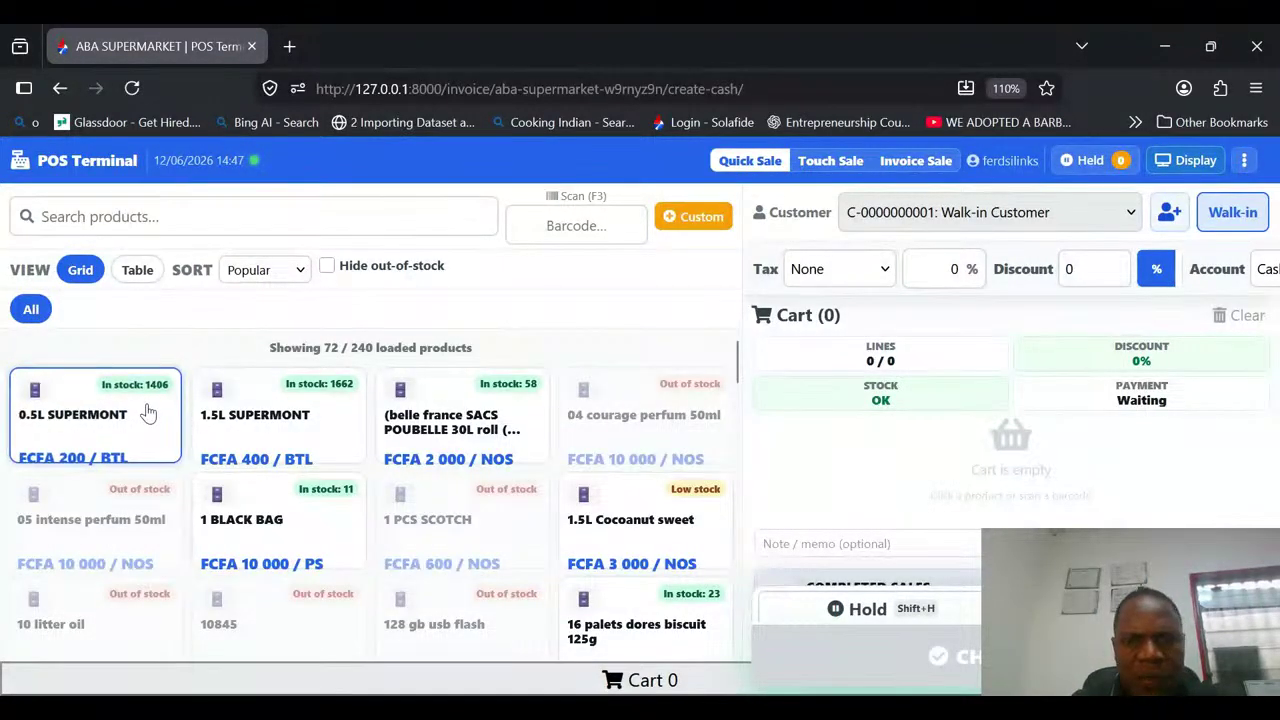
pyautogui.click(145, 411)
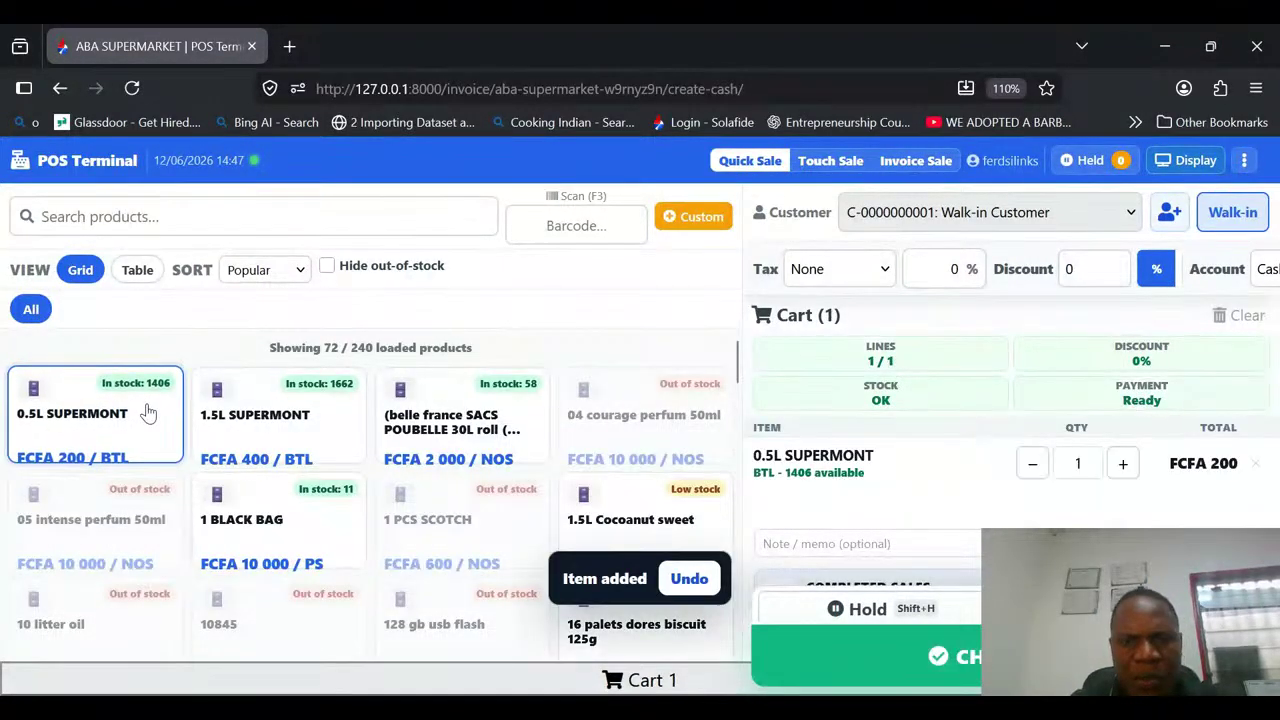
pyautogui.click(296, 433)
pyautogui.click(440, 437)
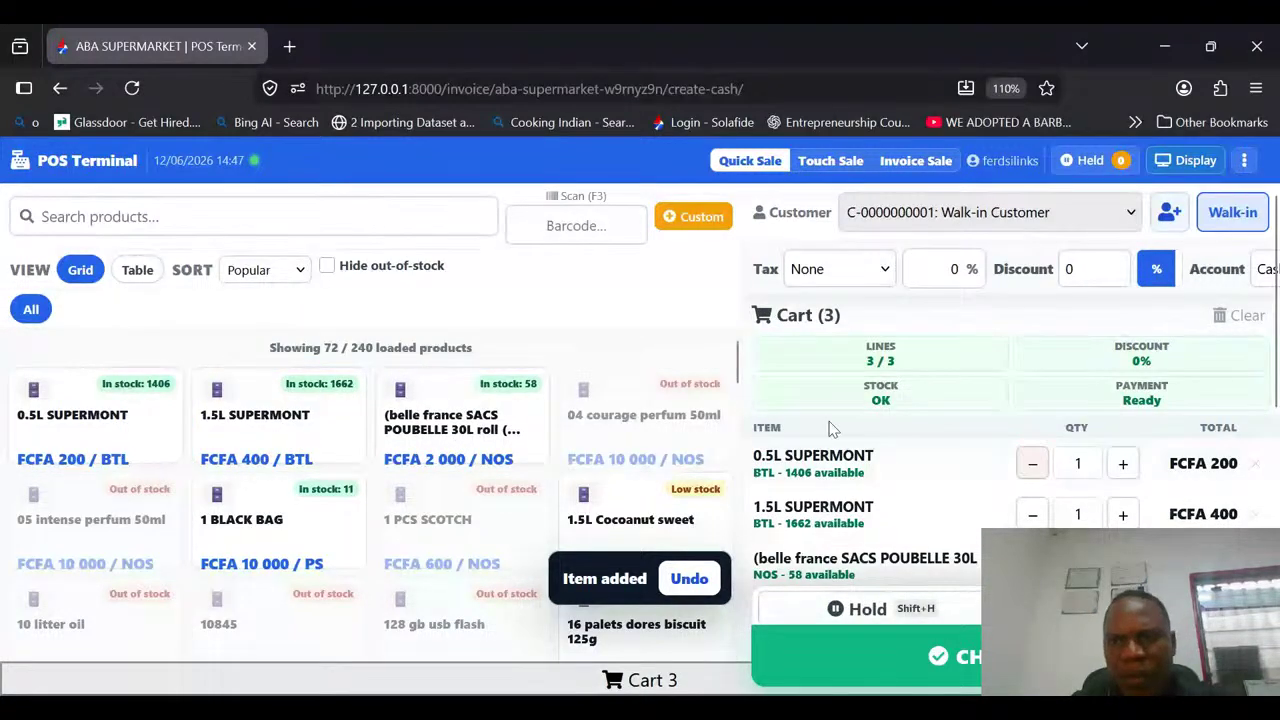
# Raise the 1.5L SUPERMONT quantity in the cart to 5 and add 3 of 1 BLACK BAG.
pyautogui.click(298, 416)
pyautogui.click(298, 416)
pyautogui.click(298, 416)
pyautogui.click(298, 416)
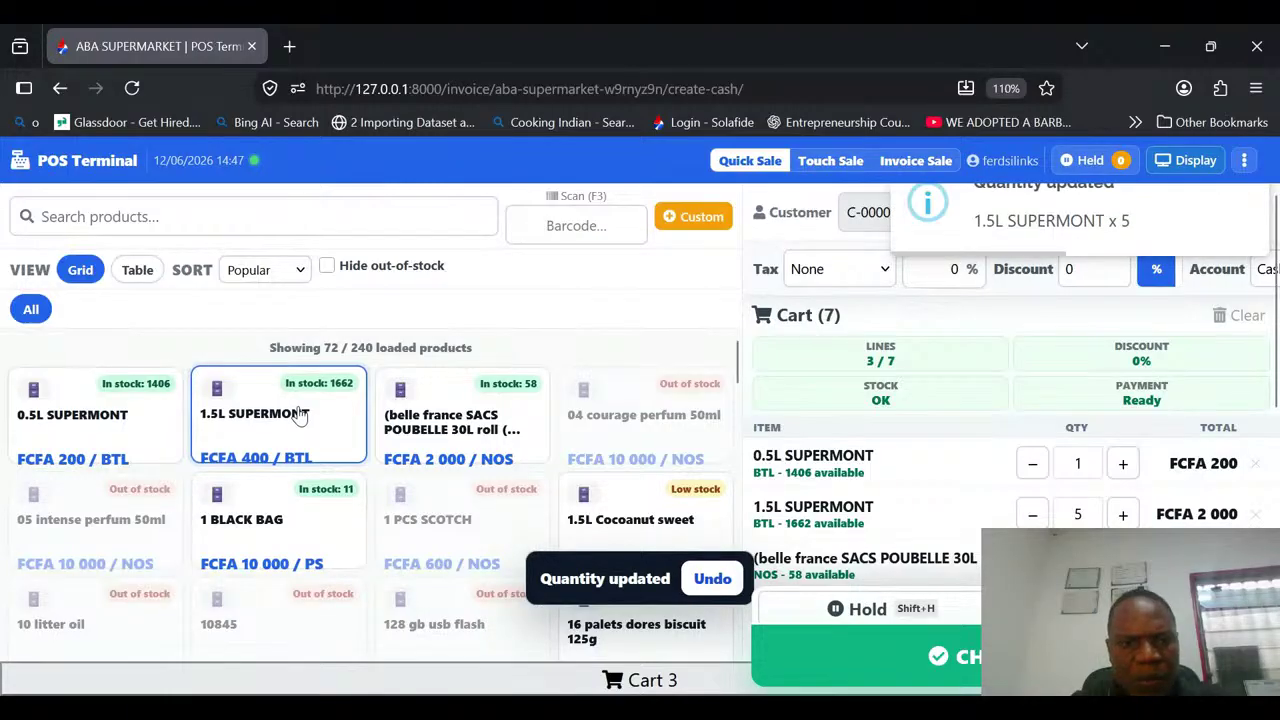
pyautogui.click(289, 528)
pyautogui.click(289, 528)
pyautogui.click(289, 528)
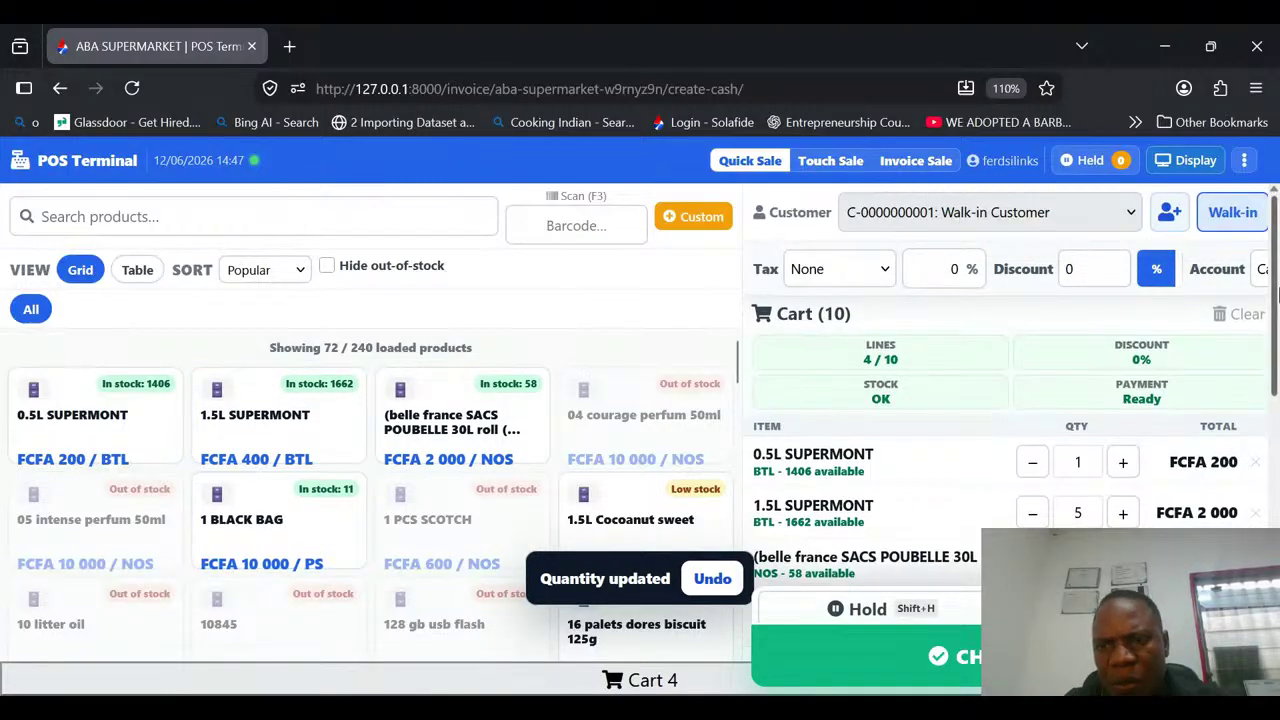
# Review the cart lines and set the sale's discount to 5%.
pyautogui.scroll(-1, 1277, 344)
pyautogui.scroll(1, 1277, 344)
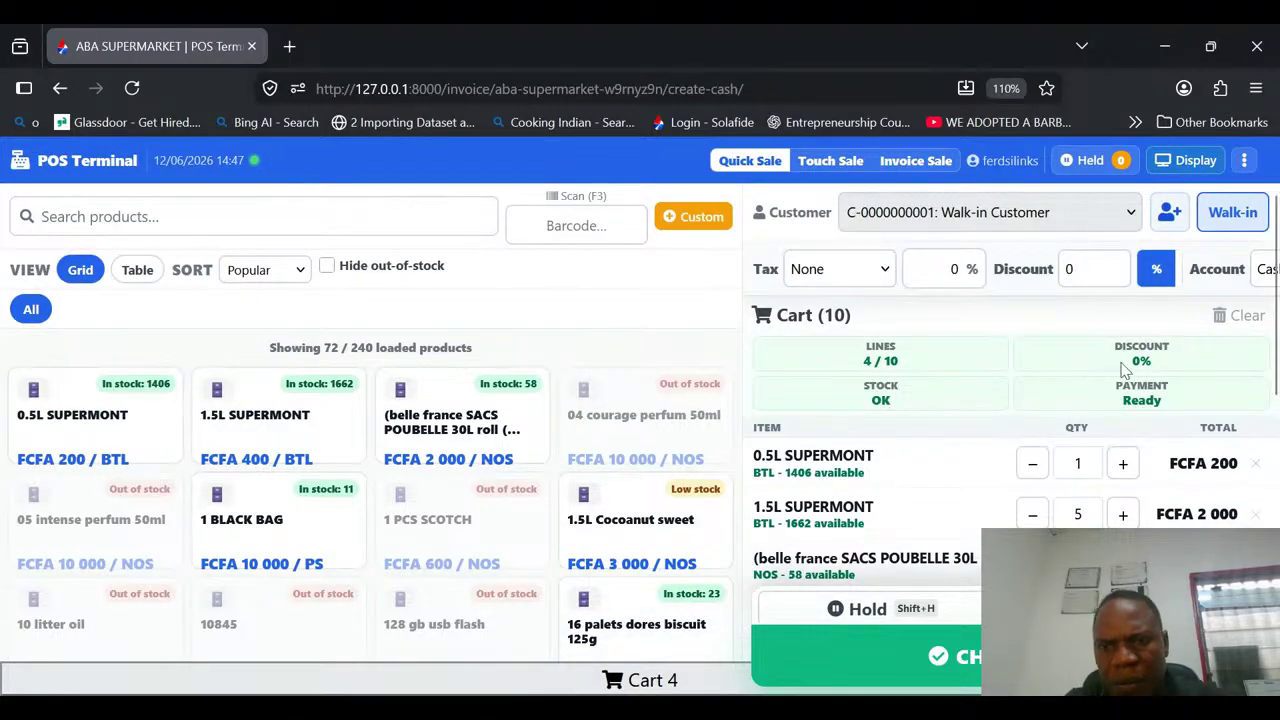
pyautogui.scroll(-2, 1277, 460)
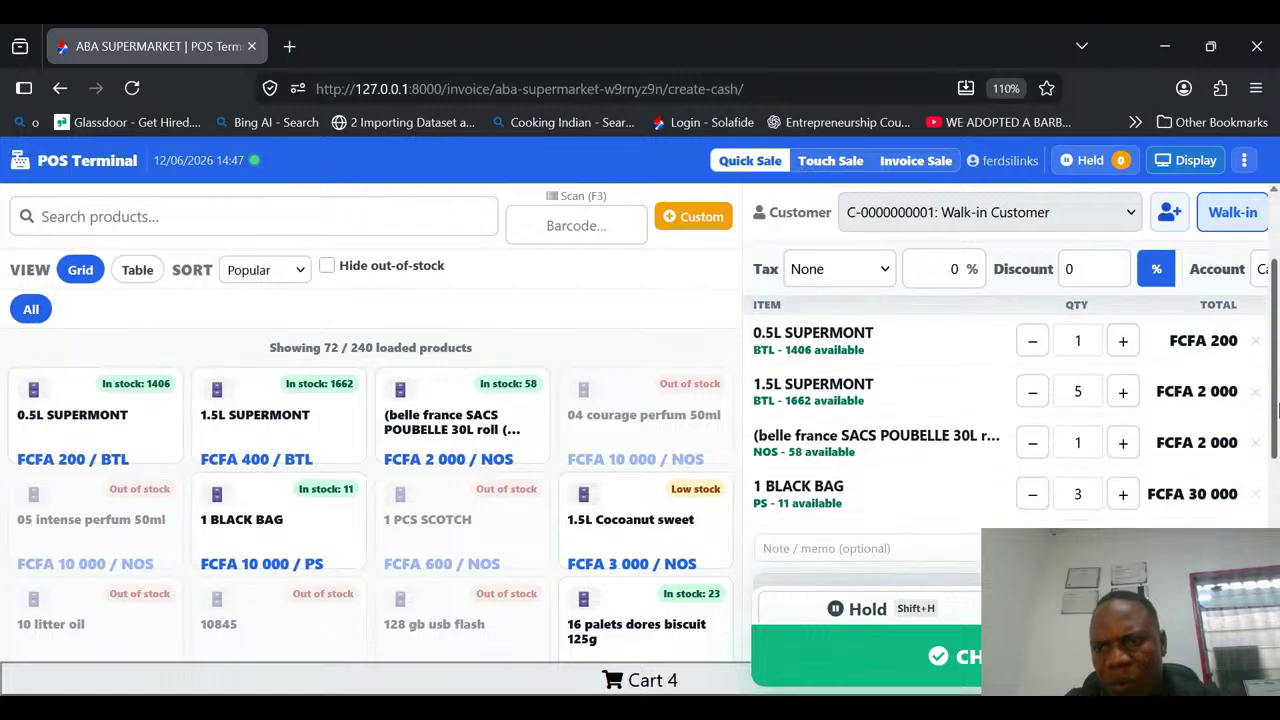
pyautogui.scroll(3, 1277, 460)
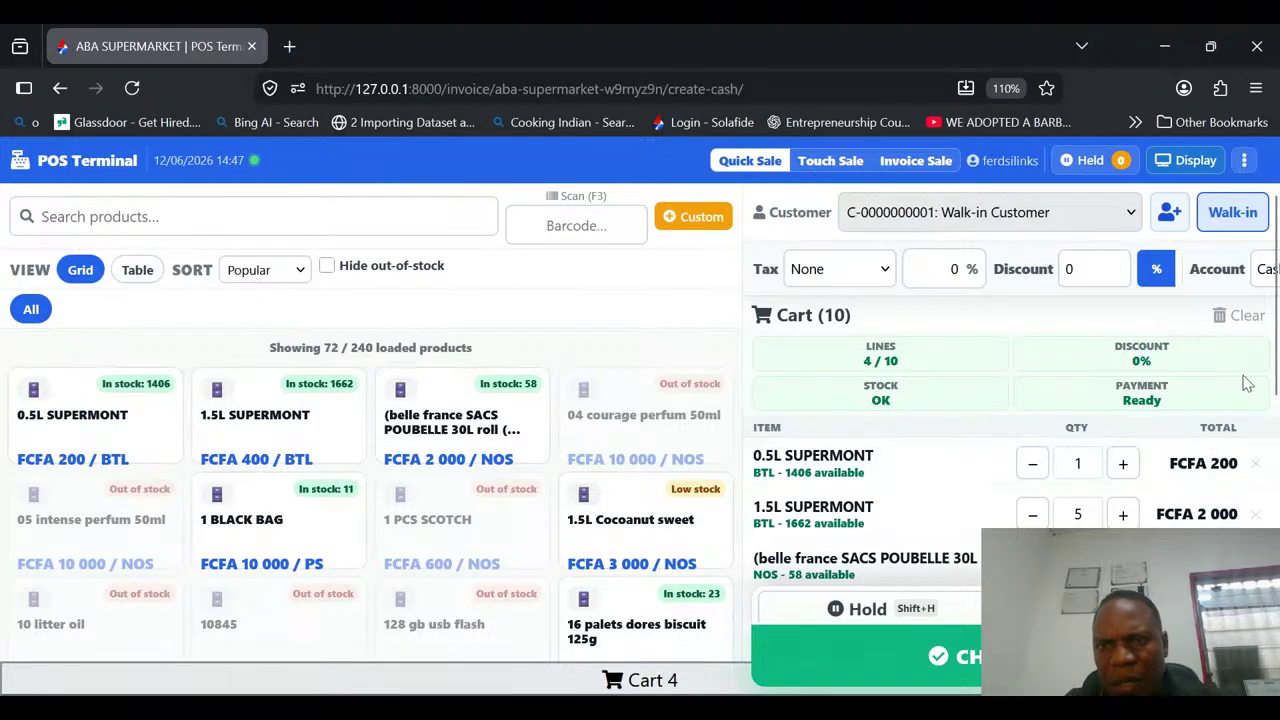
pyautogui.click(1074, 270)
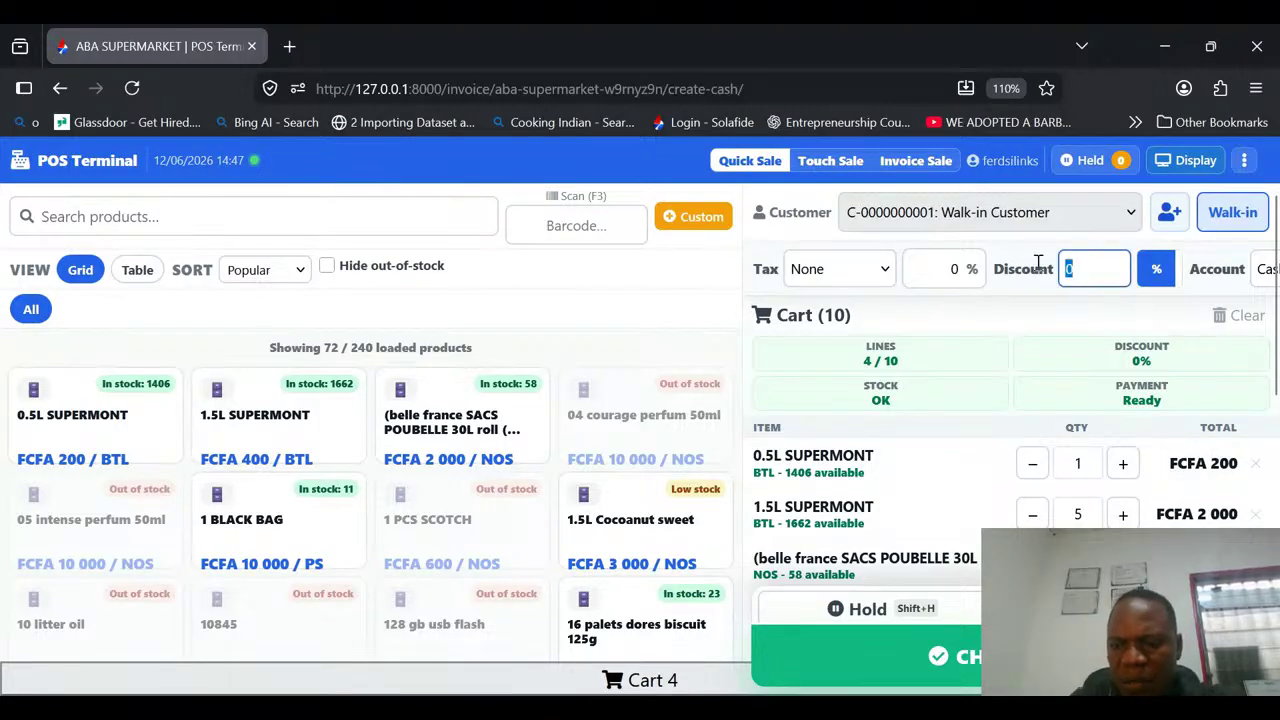
pyautogui.write('5')
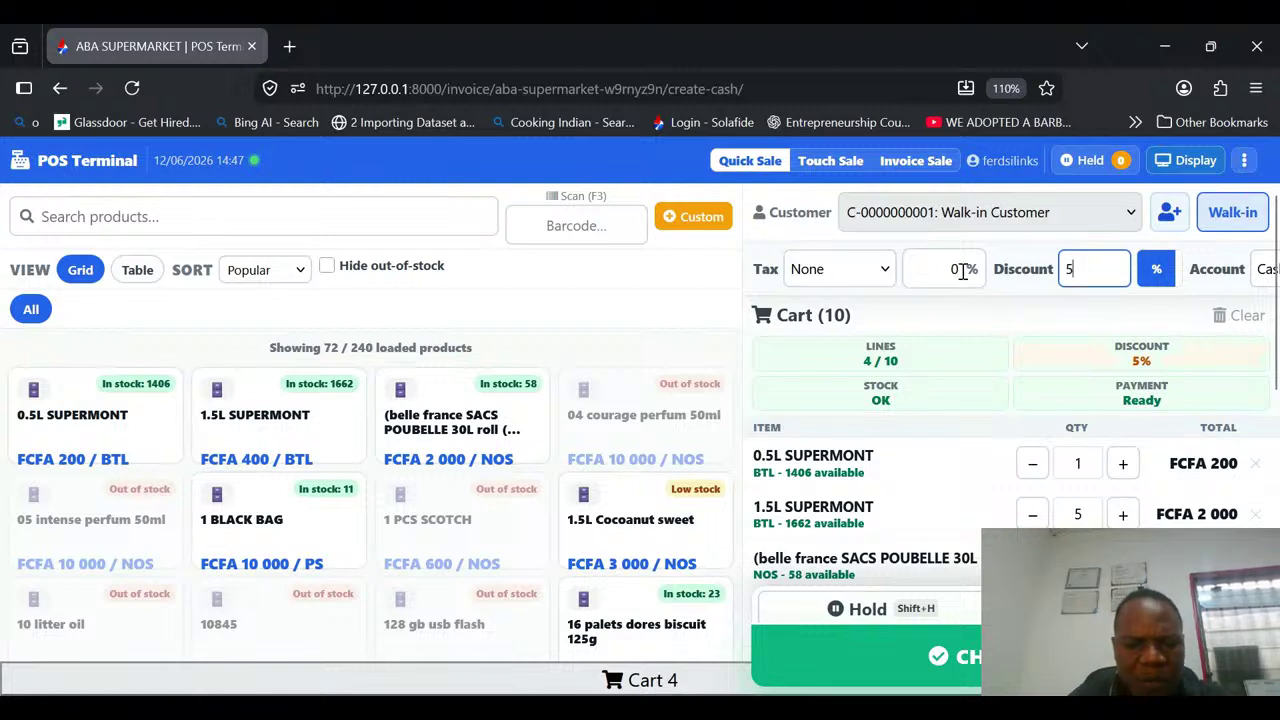
# Set the sale's tax to 19.25% and add 3 of 16 palets dores biscuit 125g to the cart.
pyautogui.click(964, 272)
pyautogui.write('19.25')
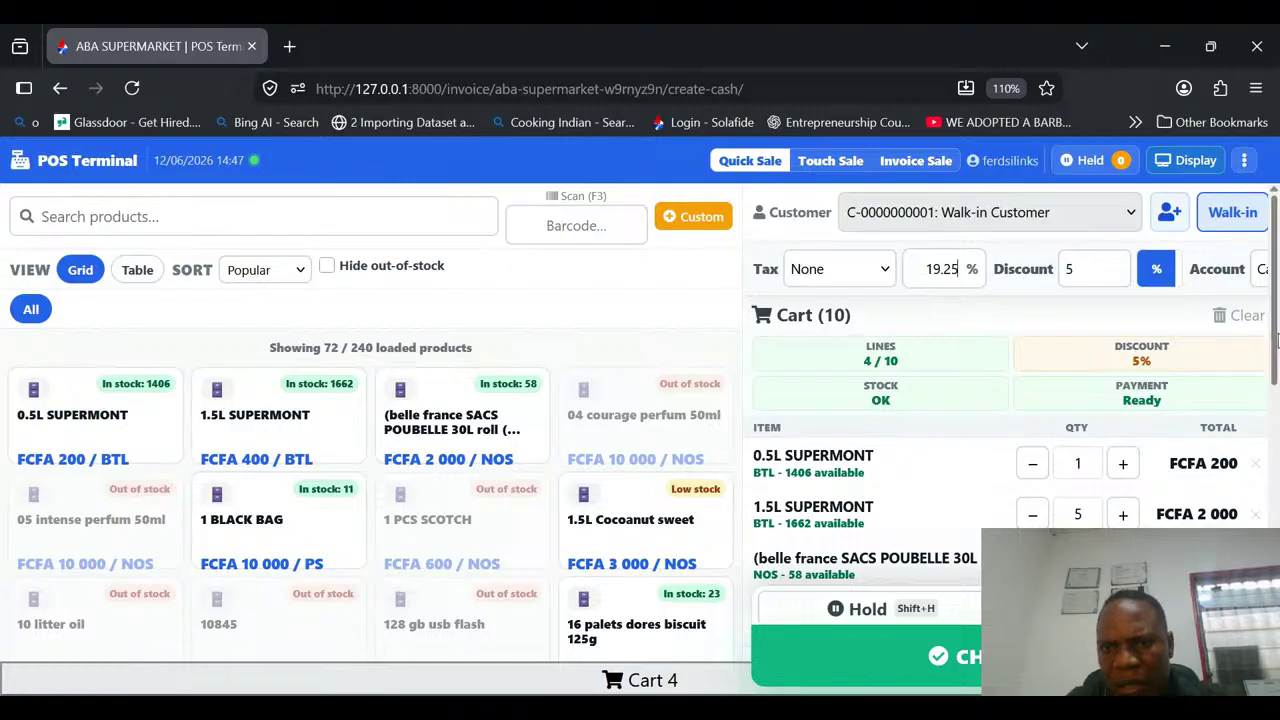
pyautogui.moveTo(1278, 341); pyautogui.dragTo(1278, 384)
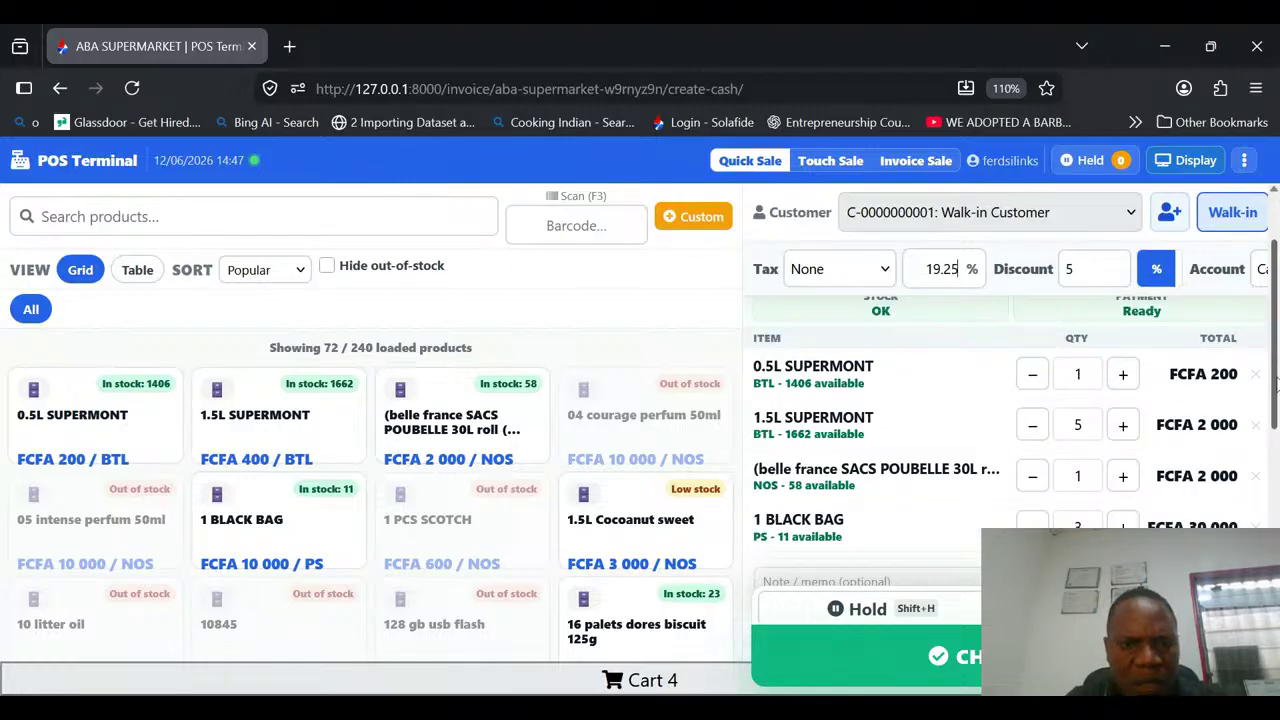
pyautogui.click(646, 617)
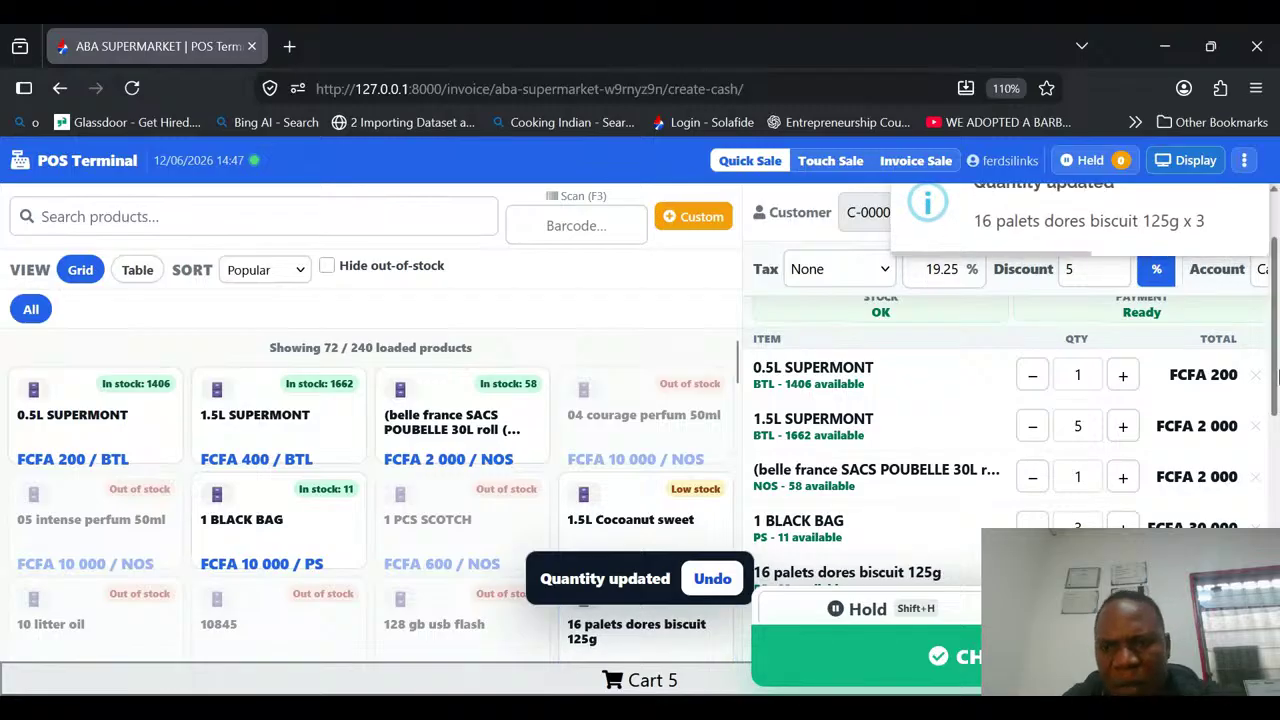
# Review the full cart, raise the 0.5L SUPERMONT quantity to 3 and proceed to payment.
pyautogui.scroll(1, 1153, 312)
pyautogui.click(1153, 312)
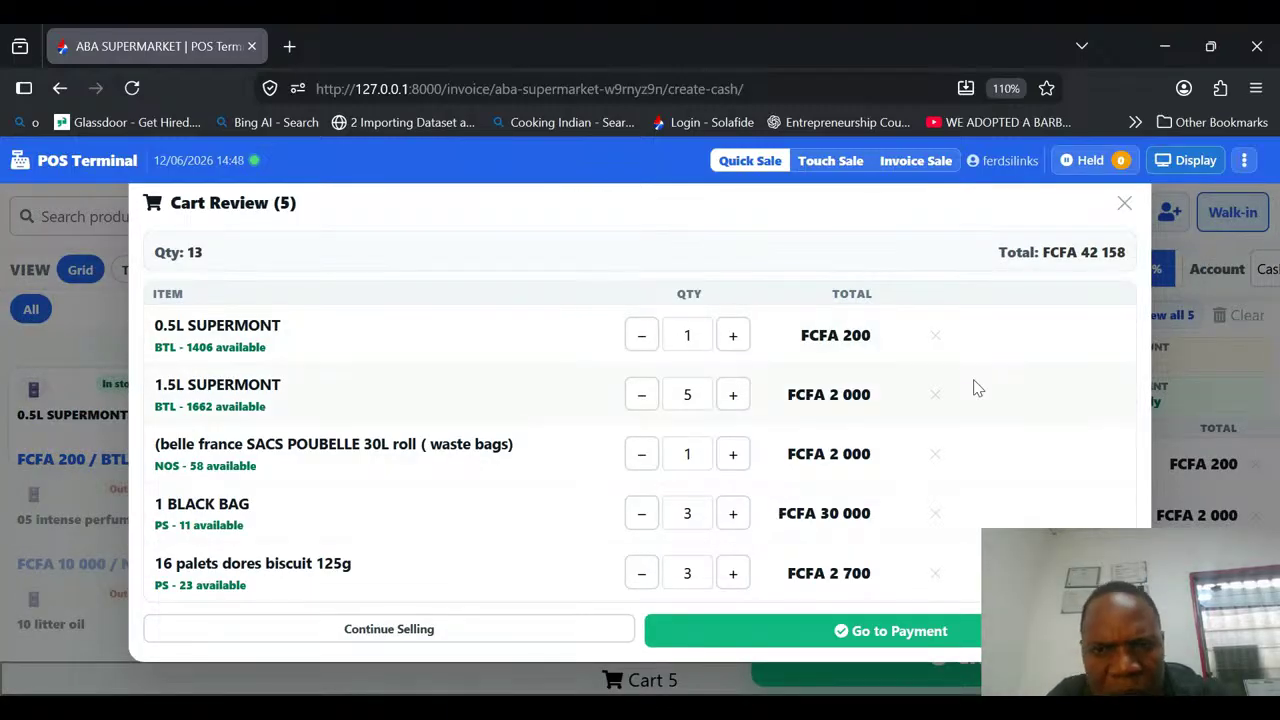
pyautogui.click(733, 335)
pyautogui.click(733, 335)
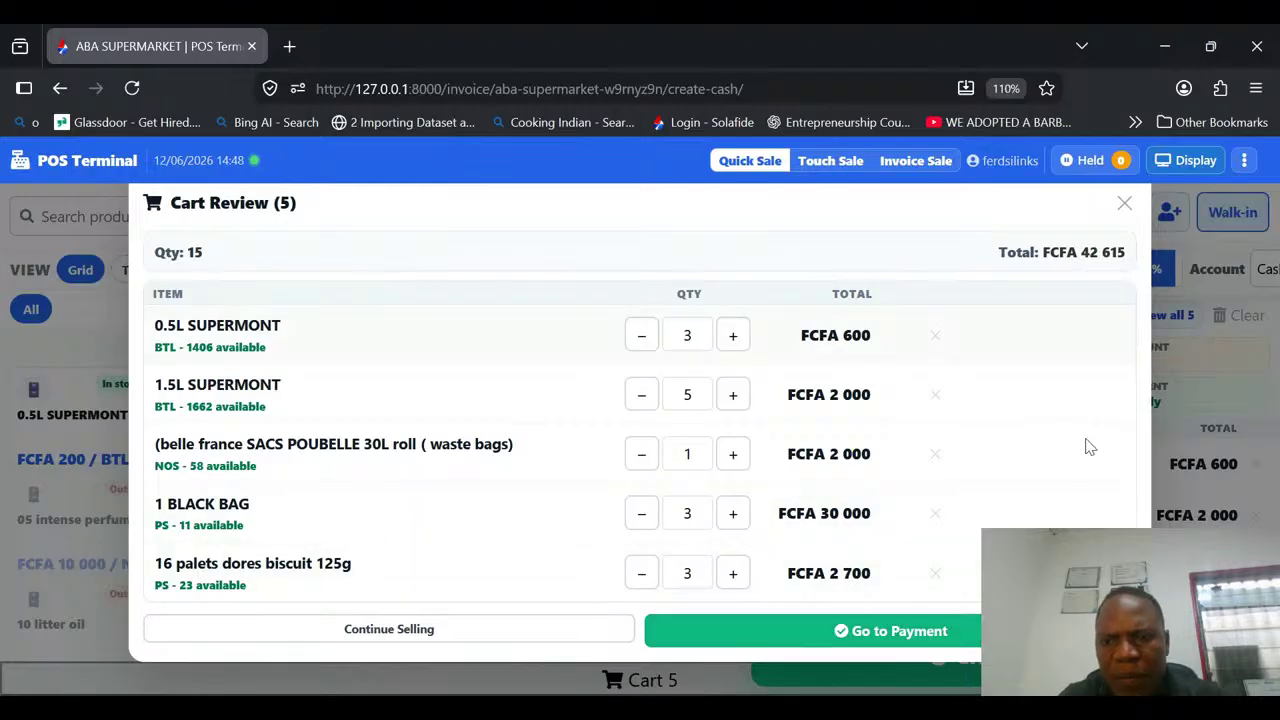
pyautogui.click(945, 645)
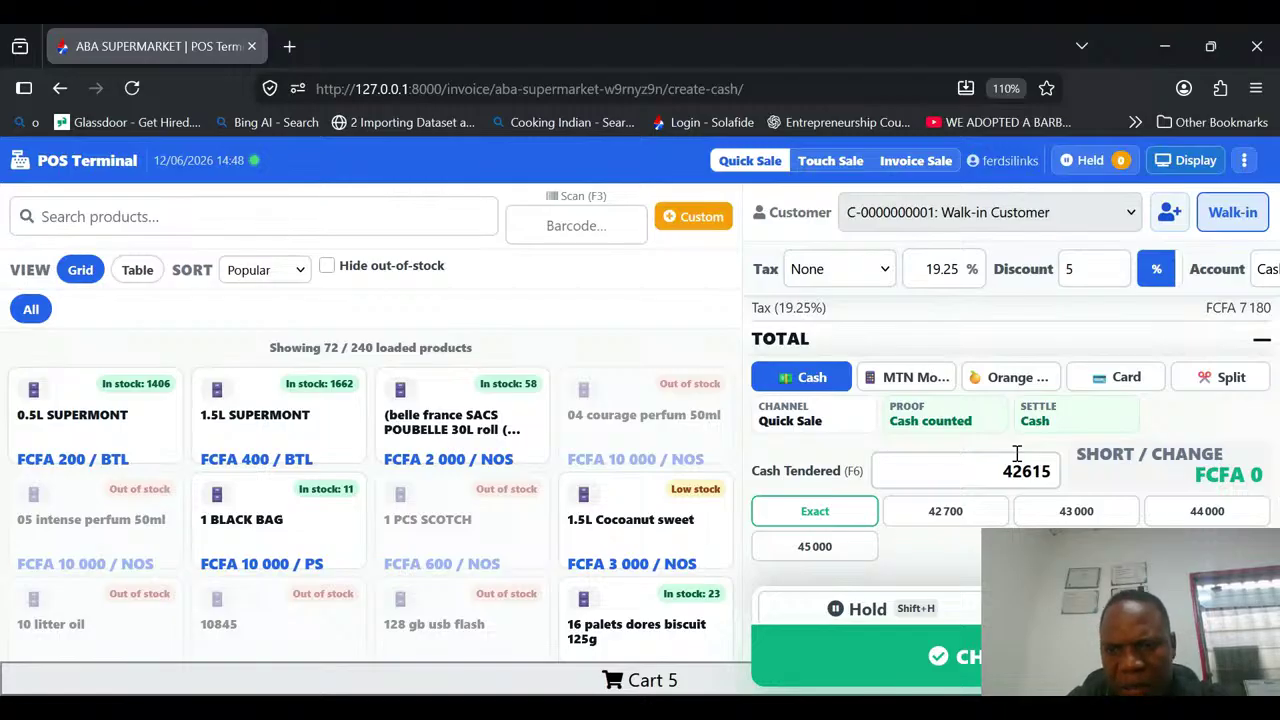
# Set the cash tendered for the sale to 42 700.
pyautogui.press('F6')
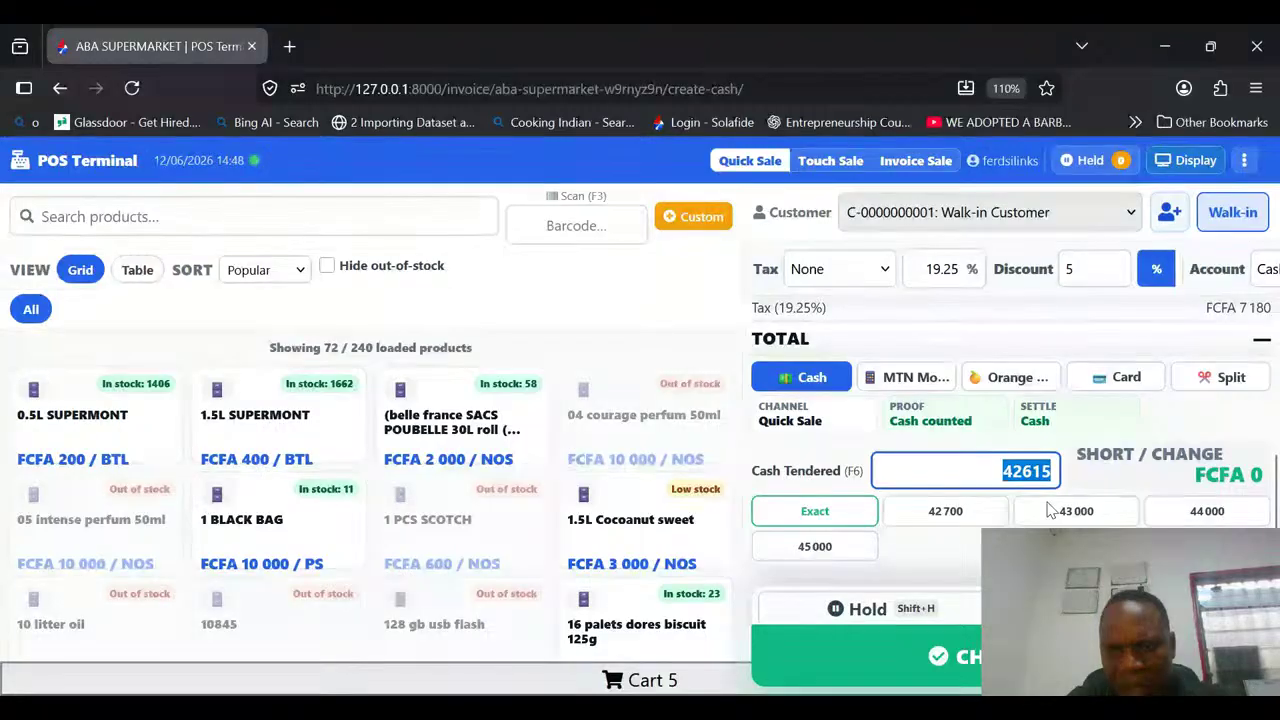
pyautogui.click(1040, 656)
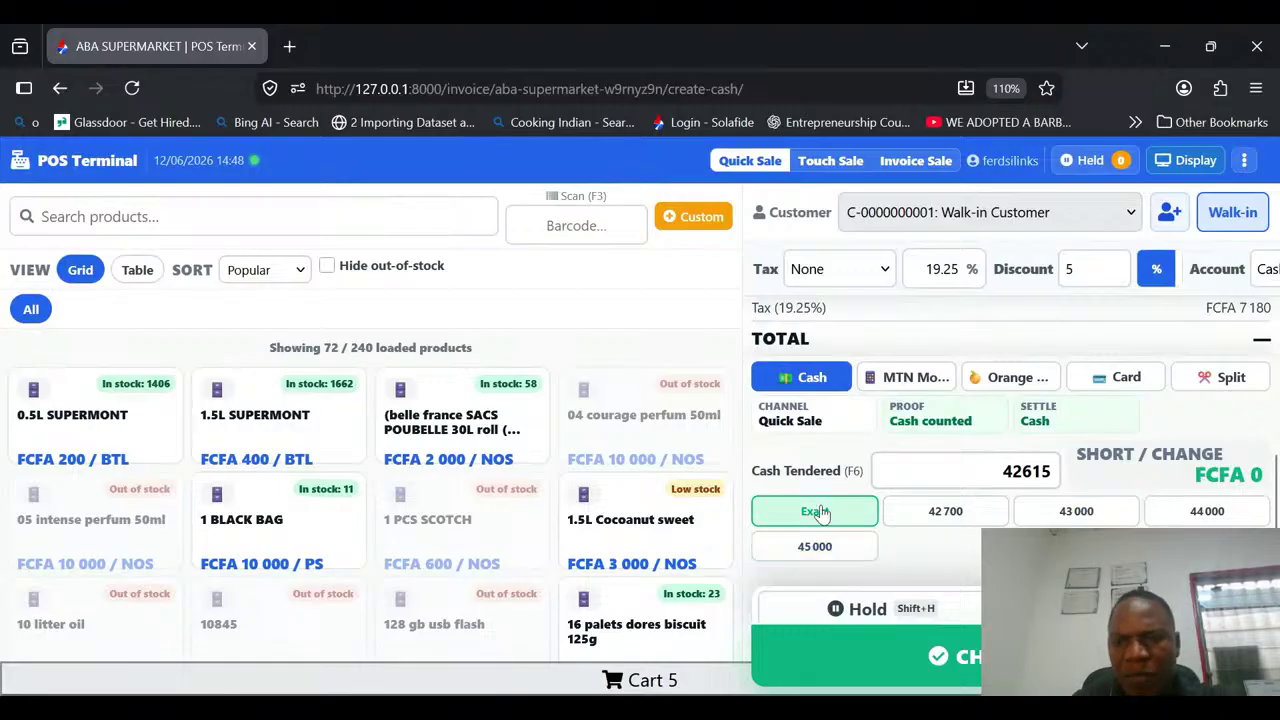
pyautogui.click(955, 514)
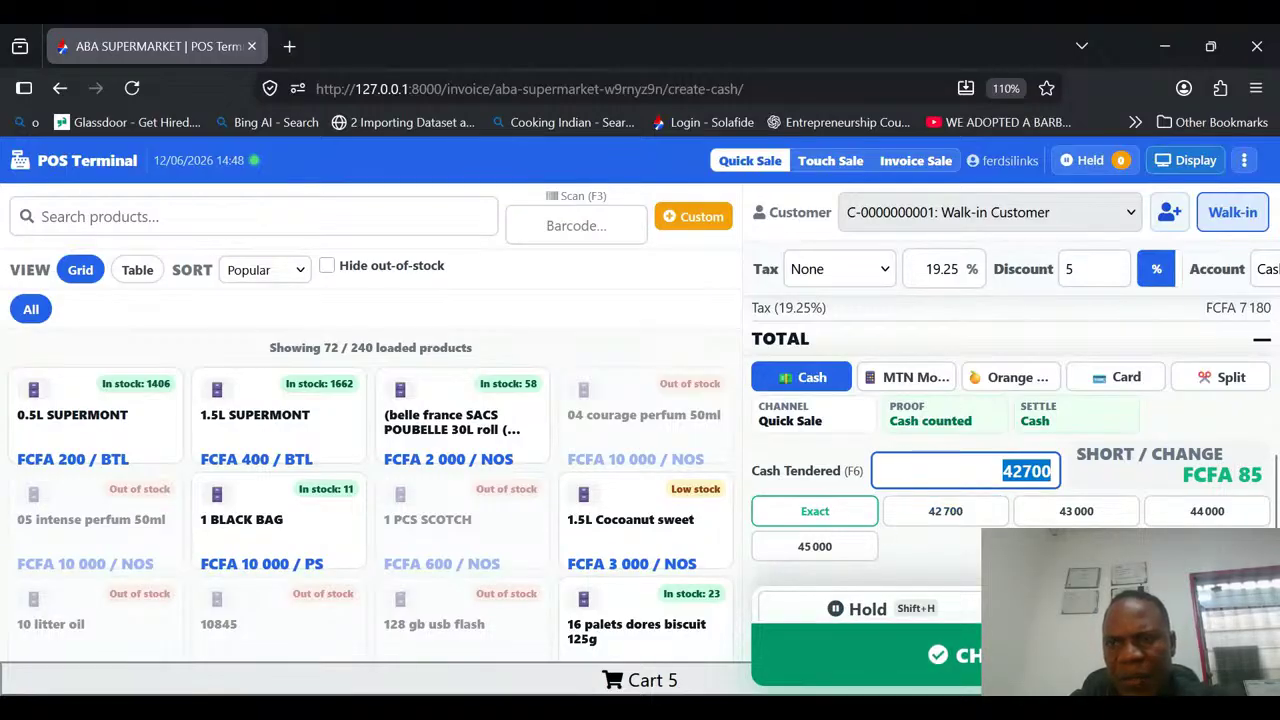
pyautogui.press('Return')
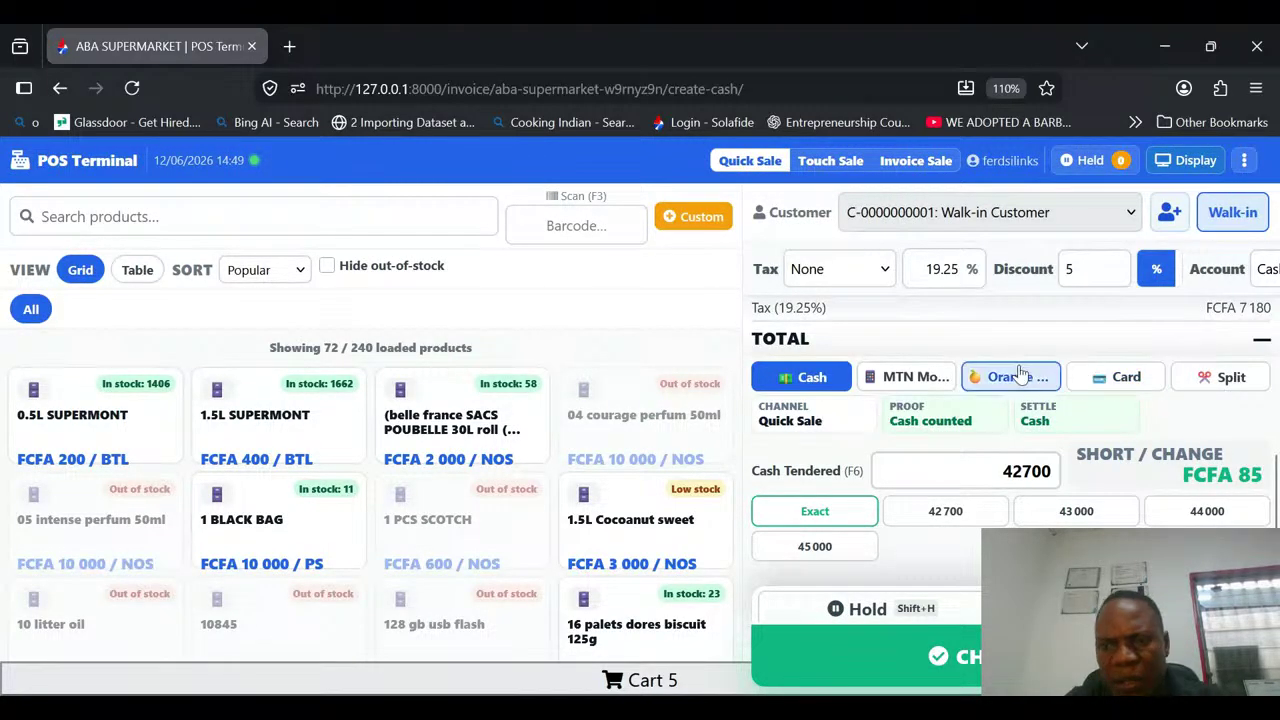
# Review the cart and payment sections, examine the setup tasks offered in POS Management, and close it.
pyautogui.scroll(3, 1010, 400)
pyautogui.moveTo(1275, 400); pyautogui.dragTo(1276, 230)
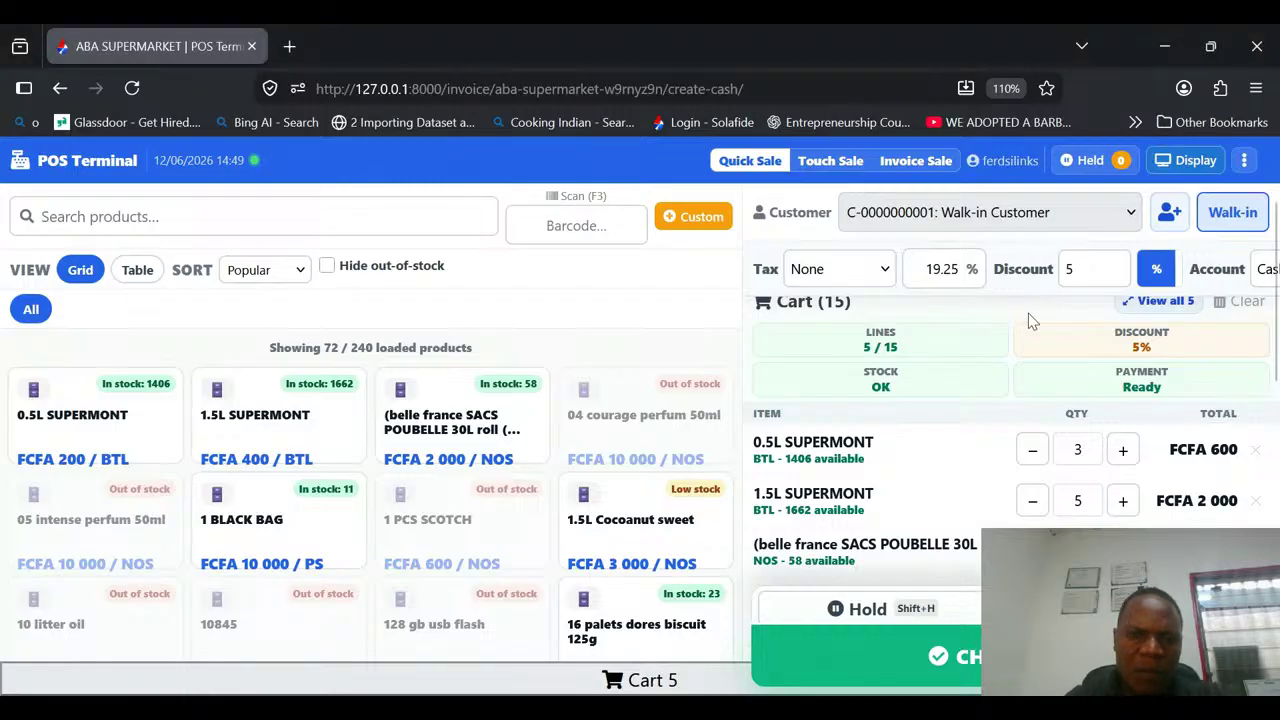
pyautogui.moveTo(1277, 232); pyautogui.dragTo(1277, 497)
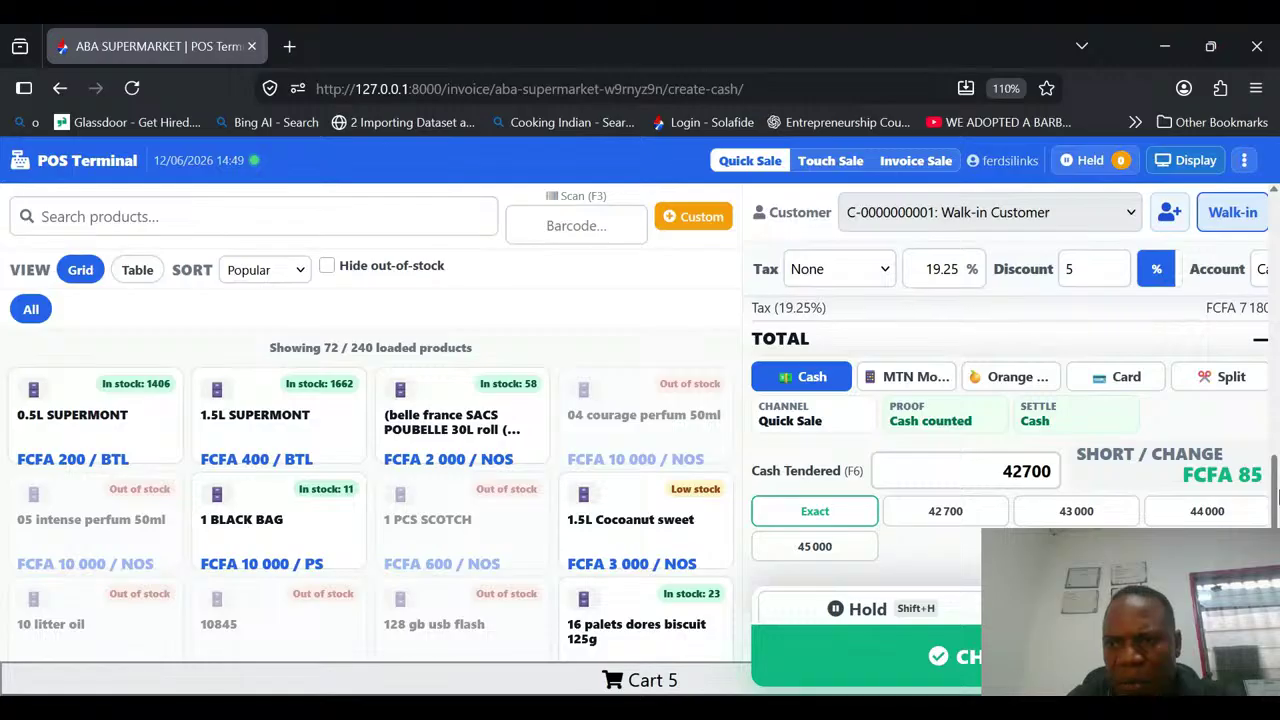
pyautogui.moveTo(1276, 512); pyautogui.dragTo(1277, 241)
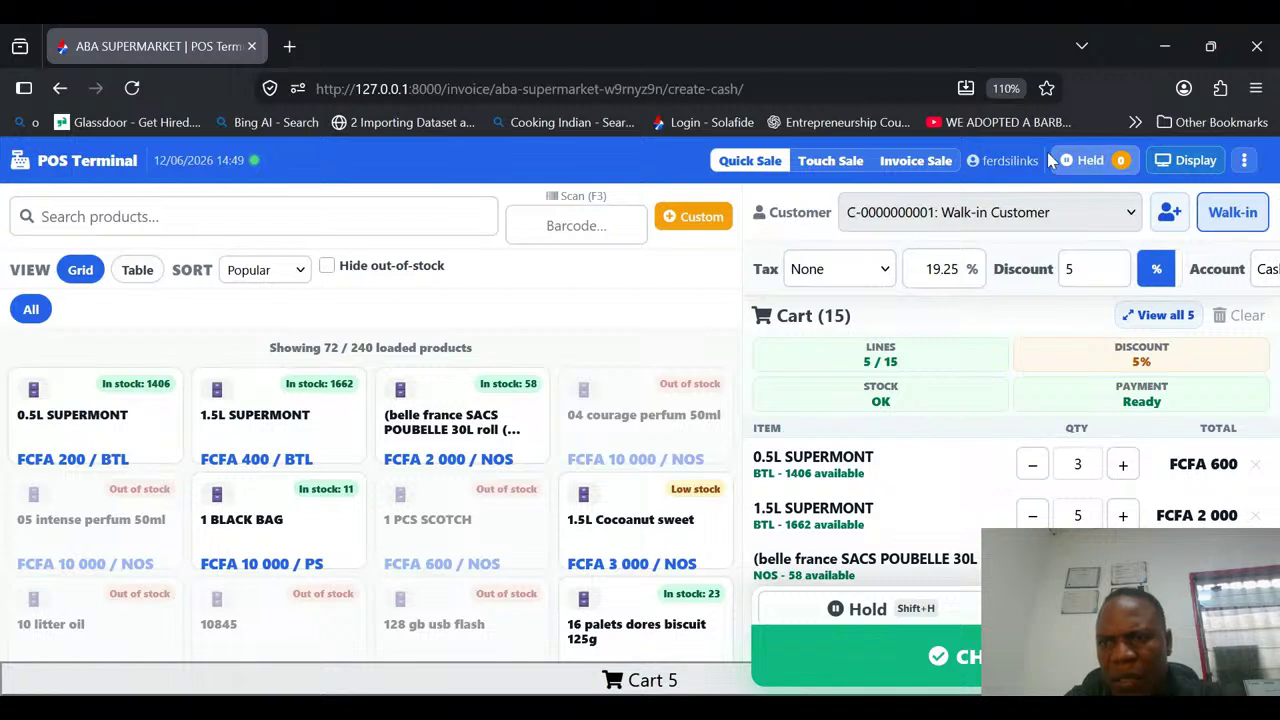
pyautogui.click(1243, 160)
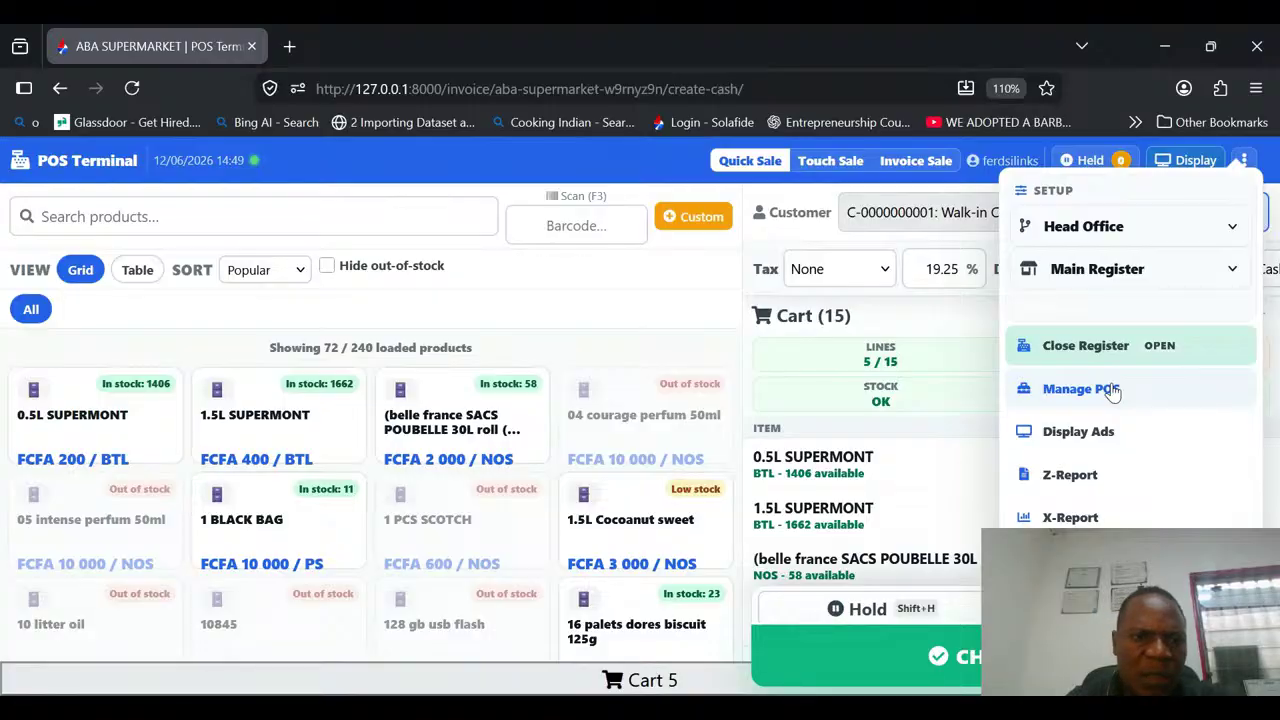
pyautogui.click(1113, 392)
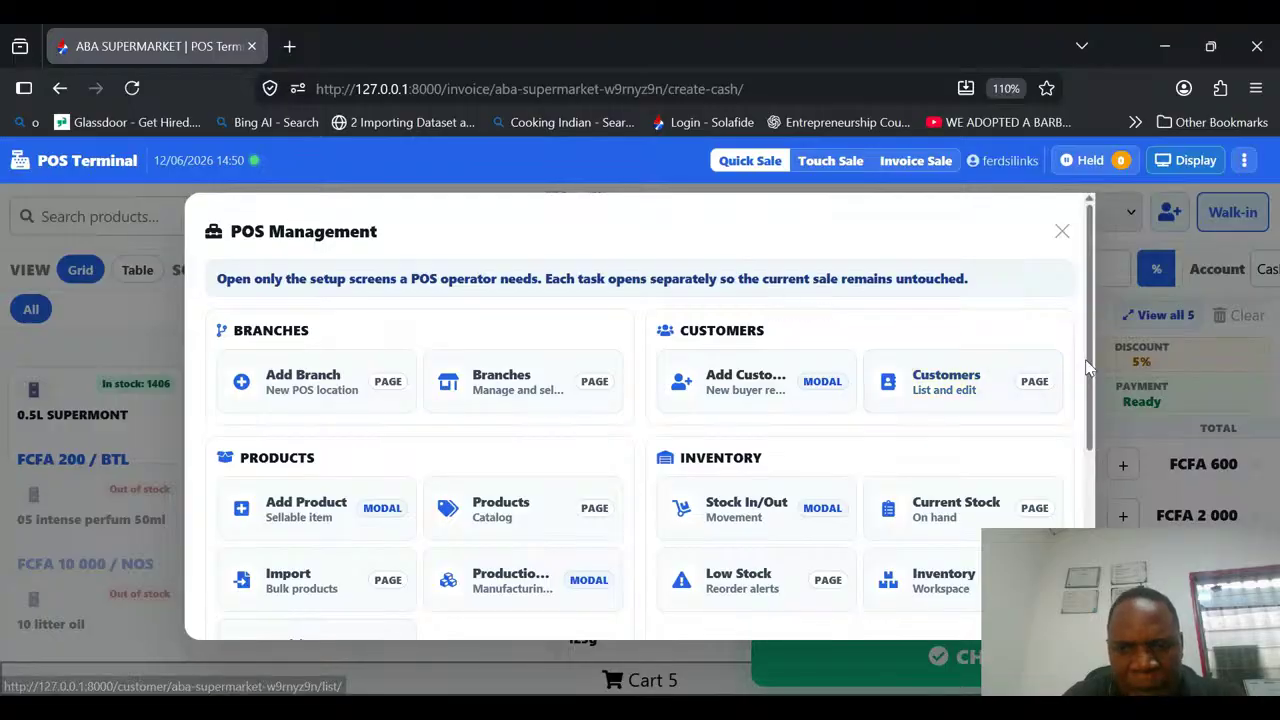
pyautogui.moveTo(1088, 370); pyautogui.dragTo(1108, 443)
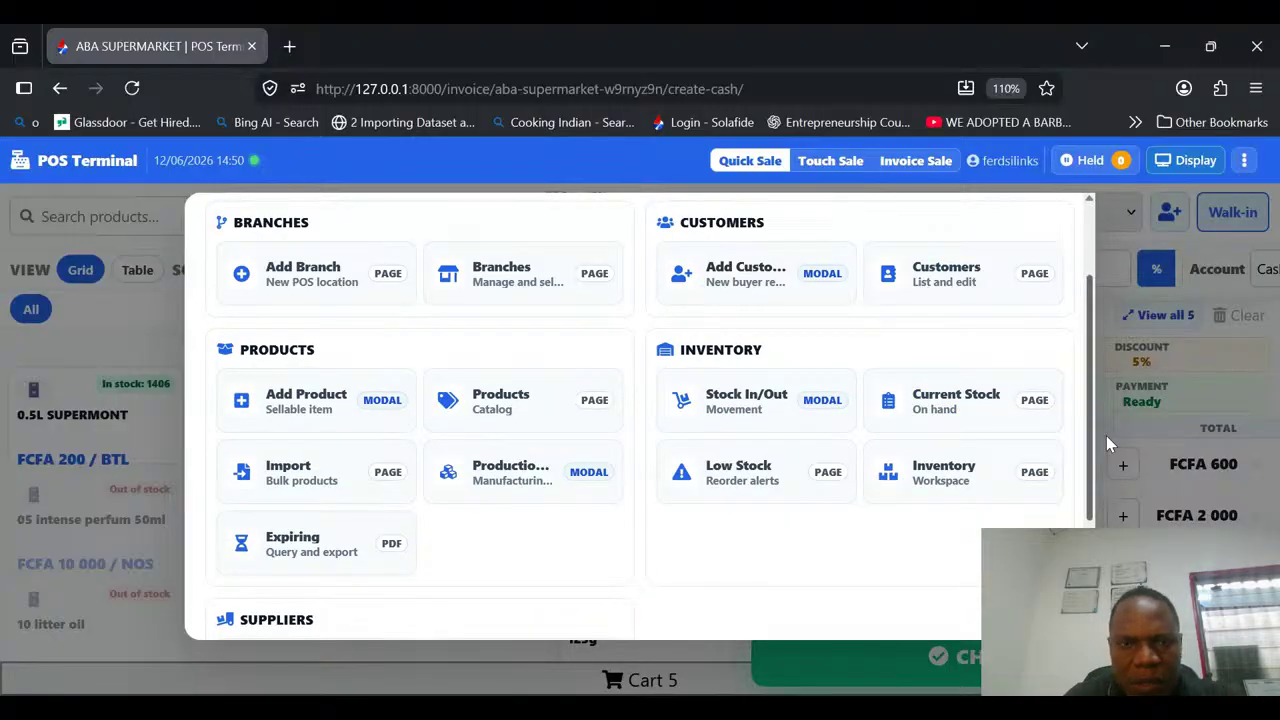
pyautogui.scroll(-1, 1070, 420)
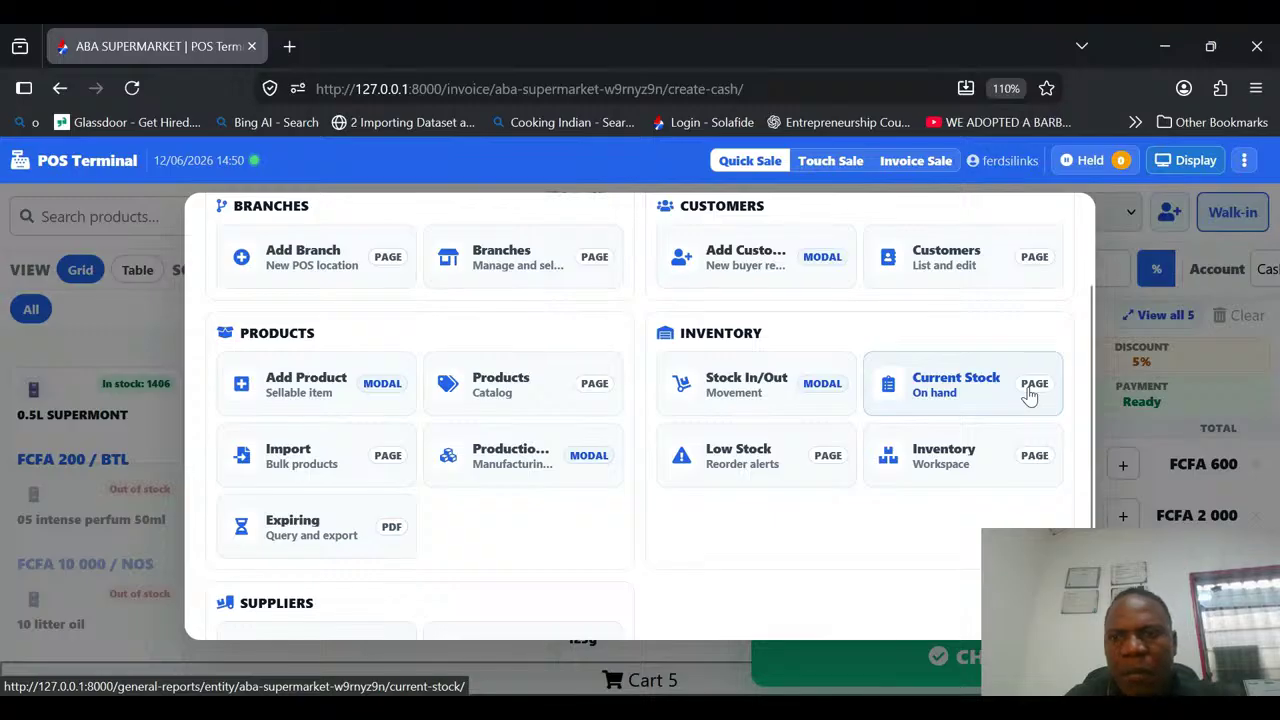
pyautogui.scroll(-2, 1094, 505)
pyautogui.click(1231, 367)
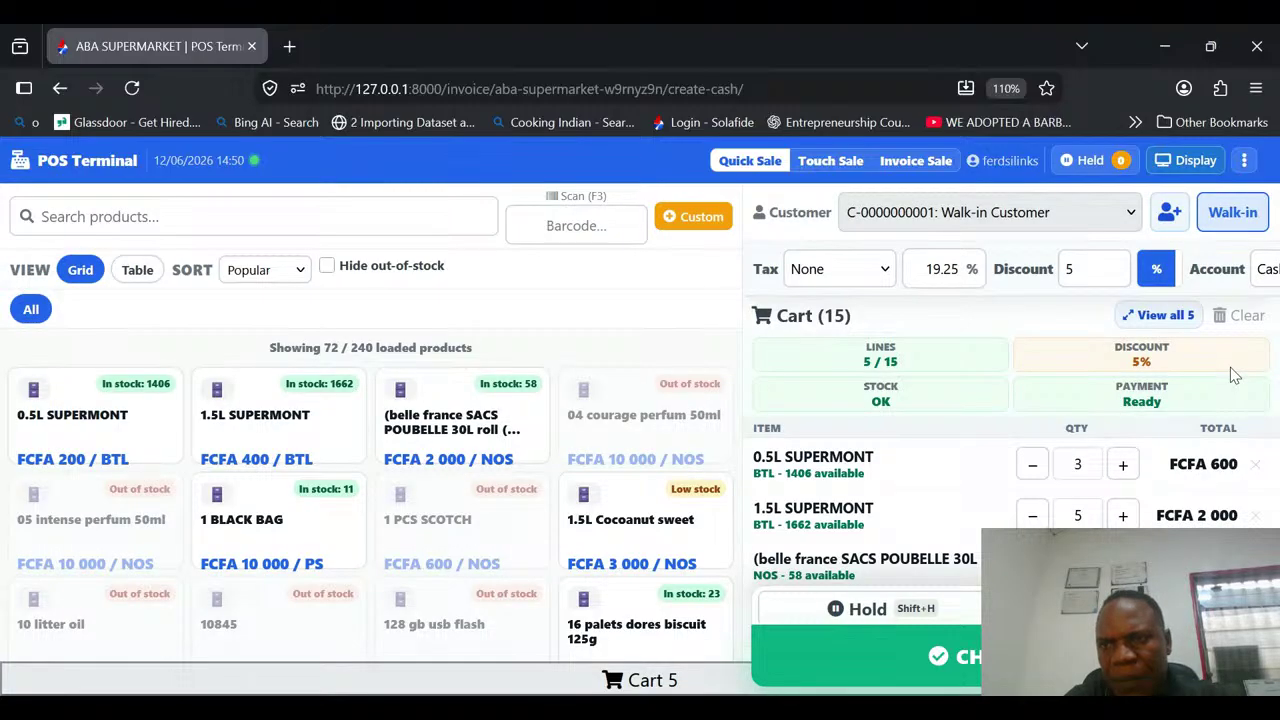
# Open the Z-Report from the POS terminal and view the consolidated daily cash reconciliation.
pyautogui.click(1244, 160)
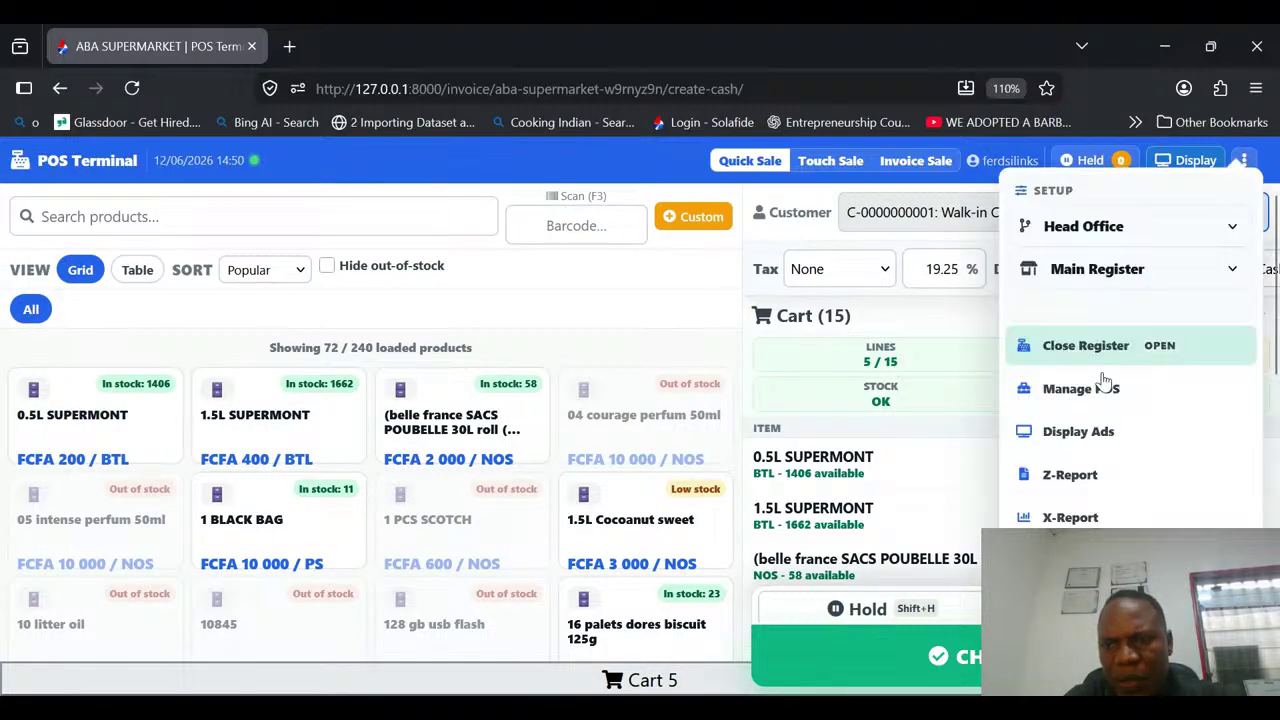
pyautogui.click(1070, 476)
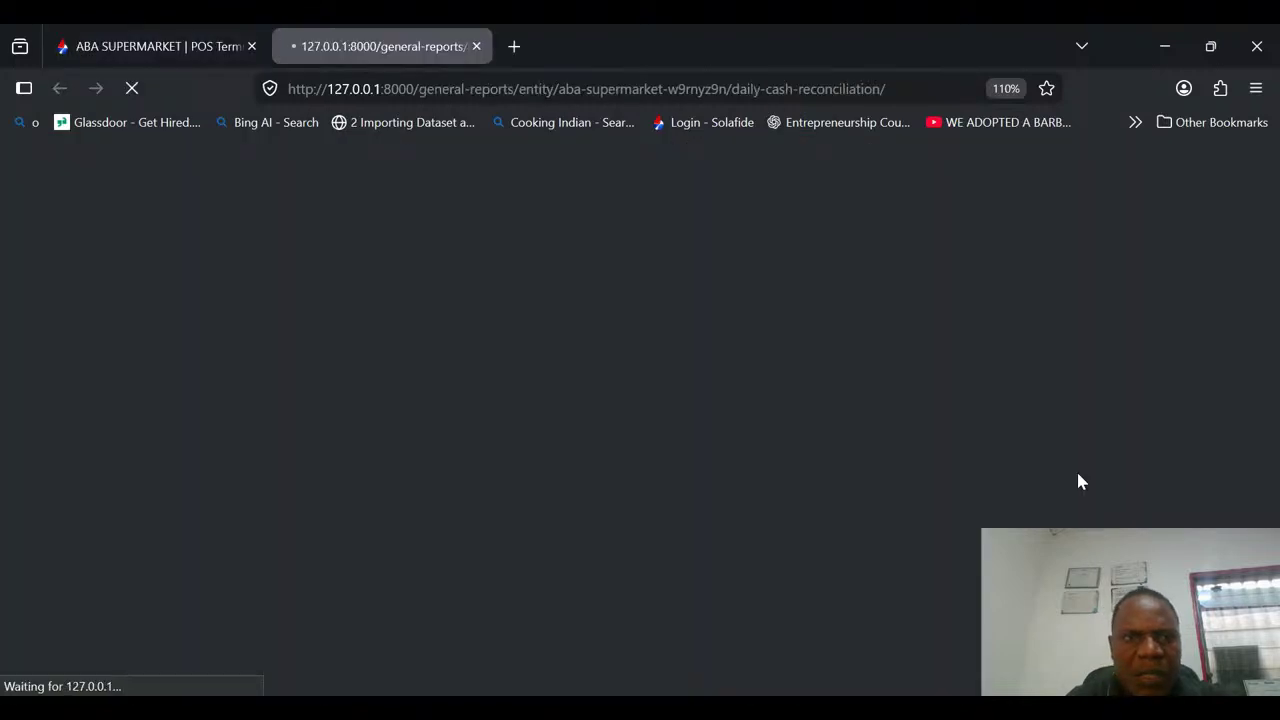
pyautogui.click(197, 53)
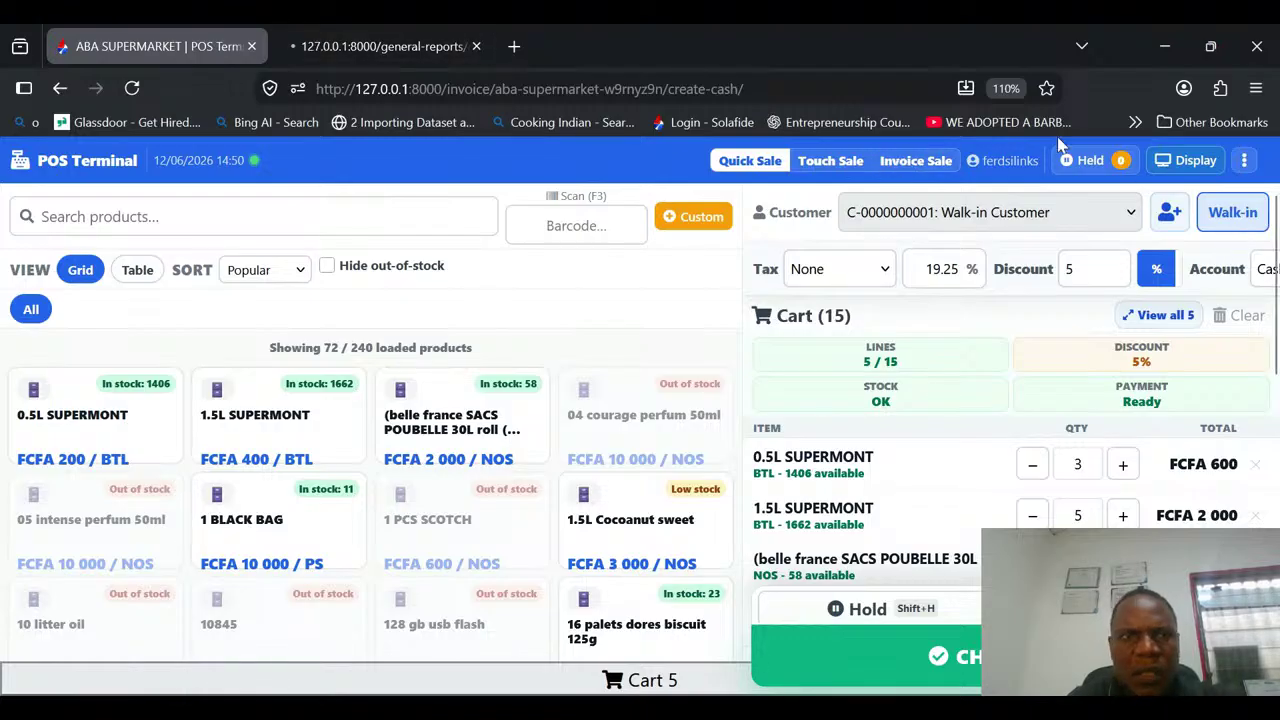
pyautogui.click(1245, 163)
pyautogui.click(1071, 476)
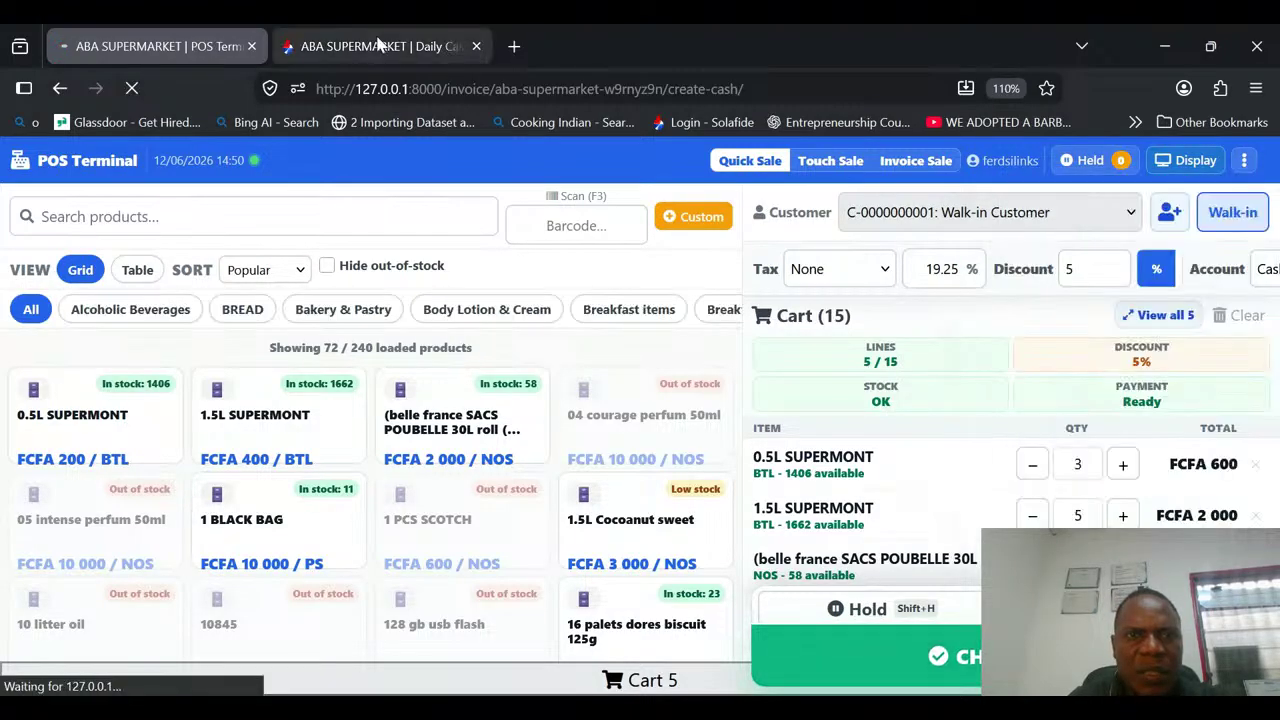
pyautogui.click(380, 45)
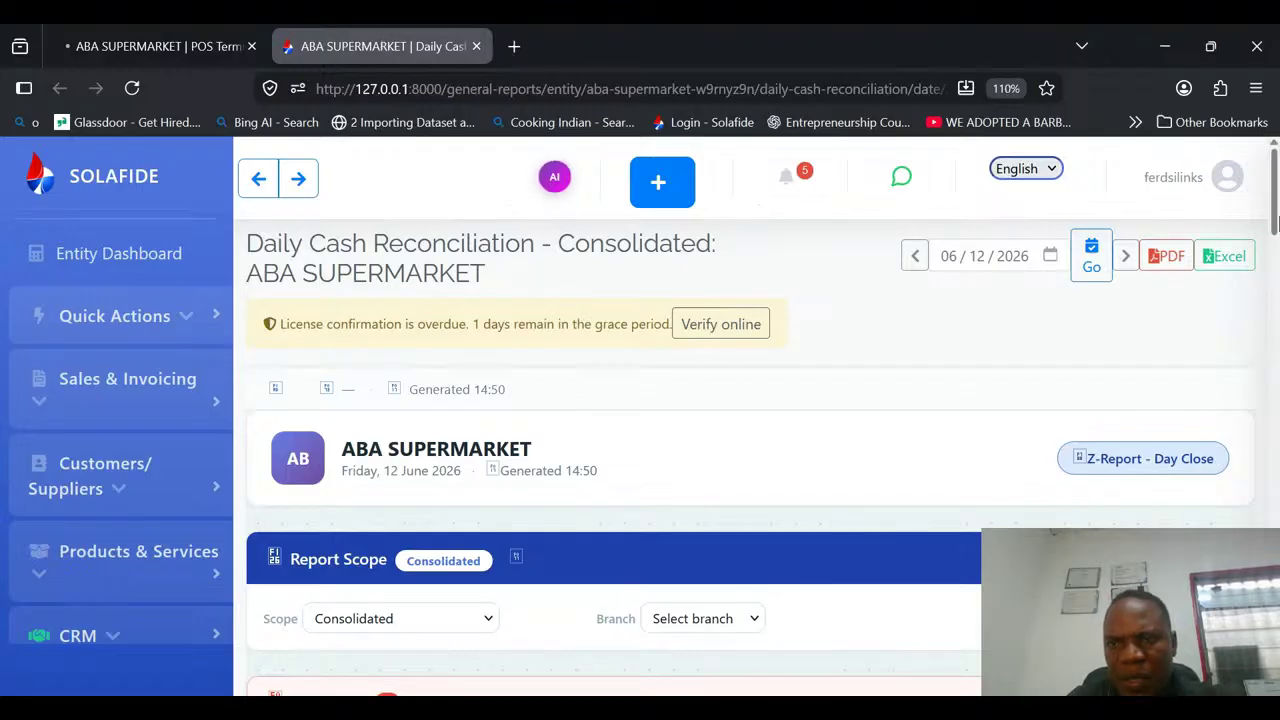
pyautogui.moveTo(1277, 204)
pyautogui.mouseDown()
pyautogui.moveTo(1277, 450)
pyautogui.moveTo(1277, 195)
pyautogui.mouseUp()
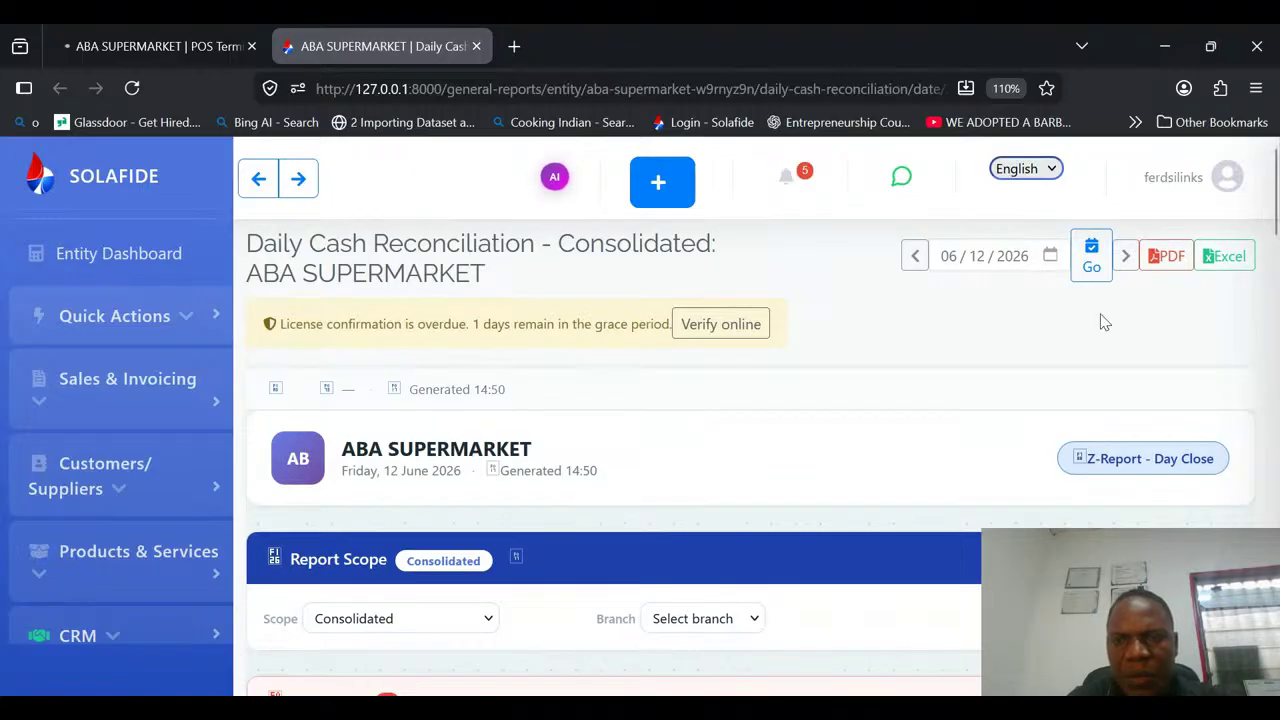
# Load the daily cash reconciliation for 06/04/2026 and look through the report.
pyautogui.click(914, 258)
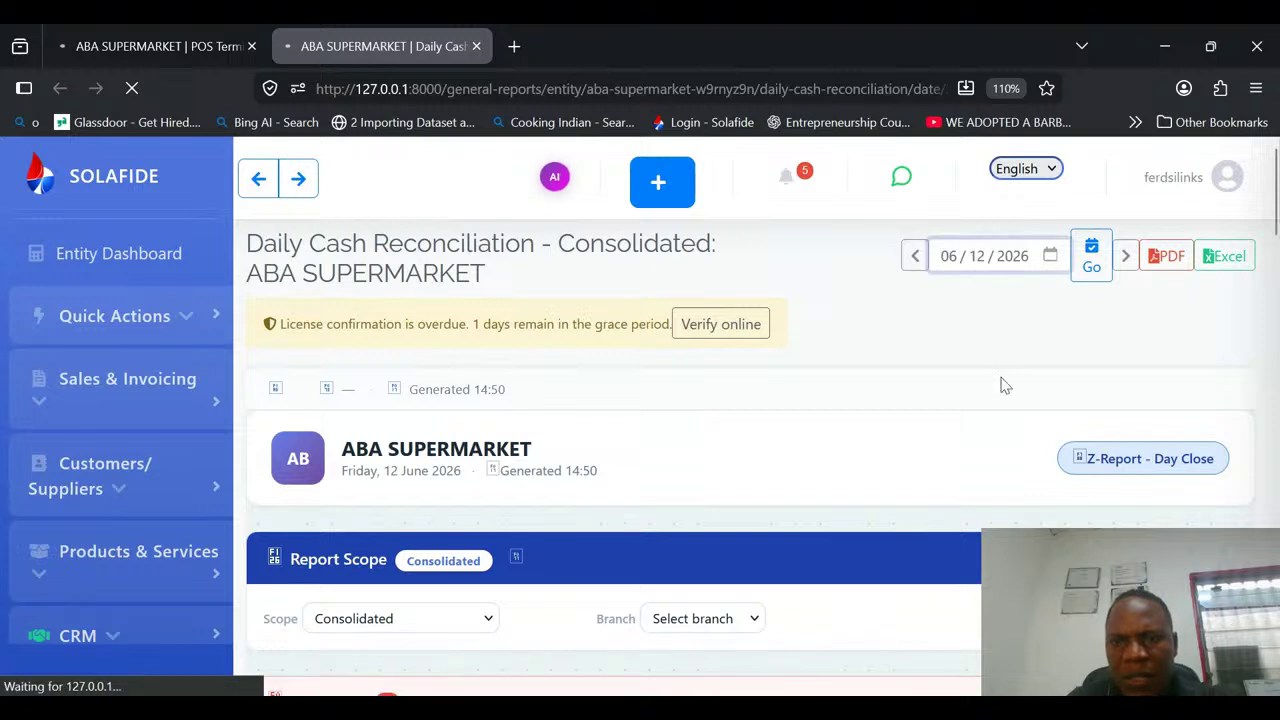
pyautogui.click(1101, 358)
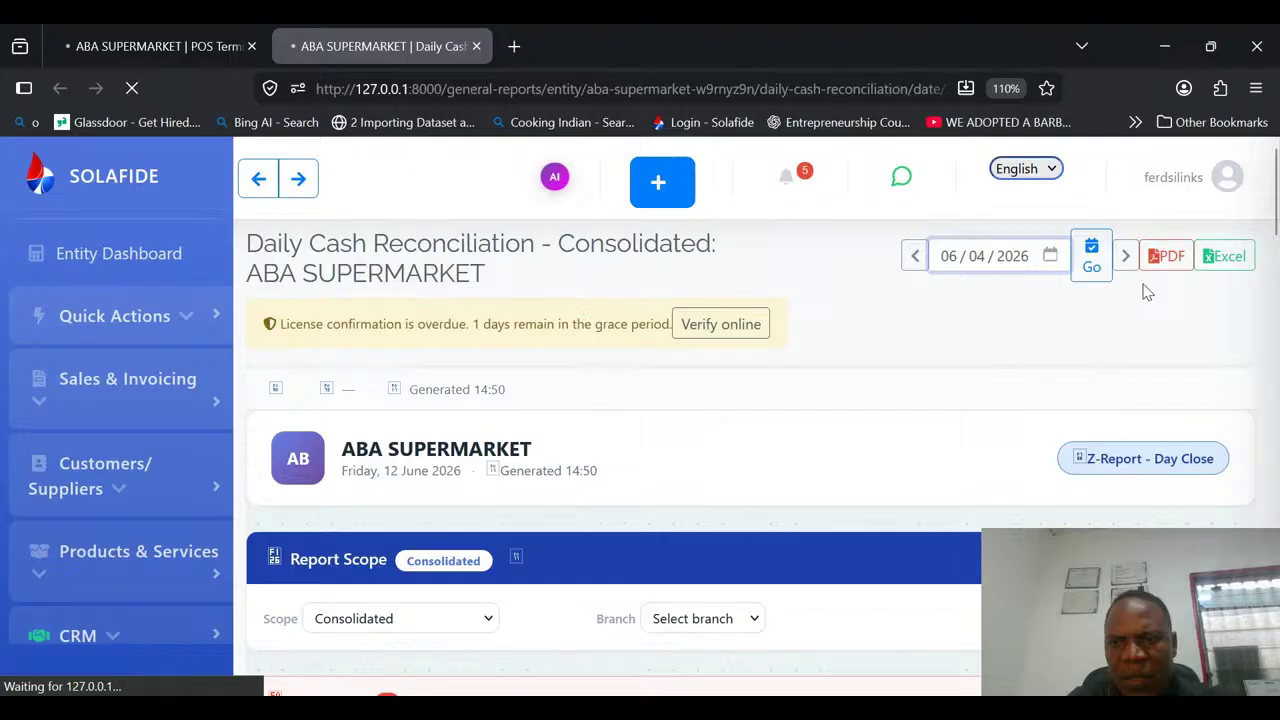
pyautogui.click(1094, 272)
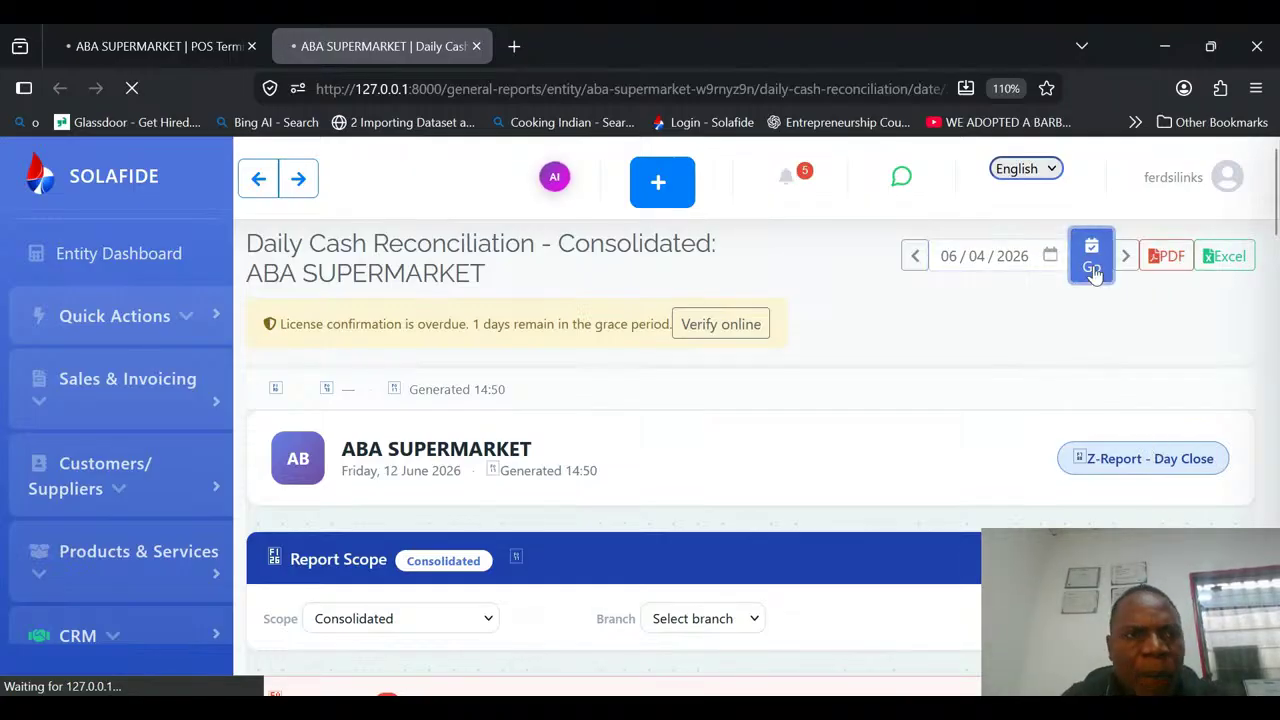
pyautogui.click(155, 46)
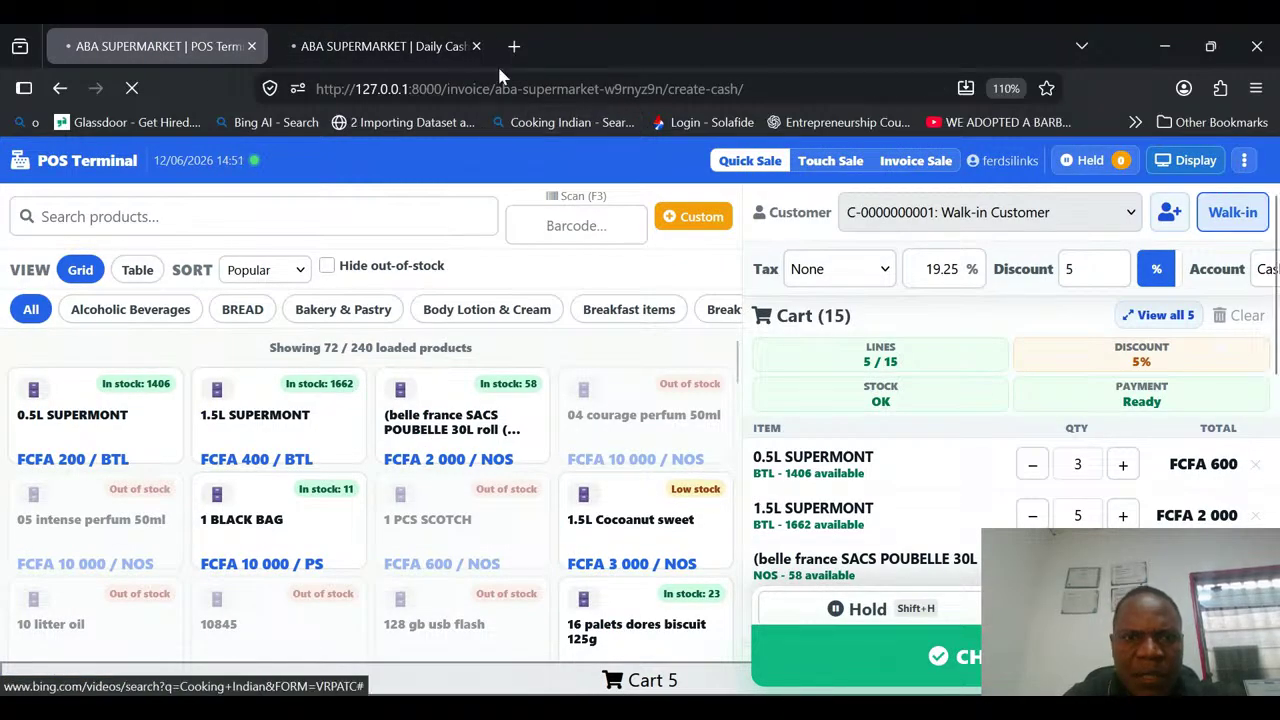
pyautogui.click(415, 46)
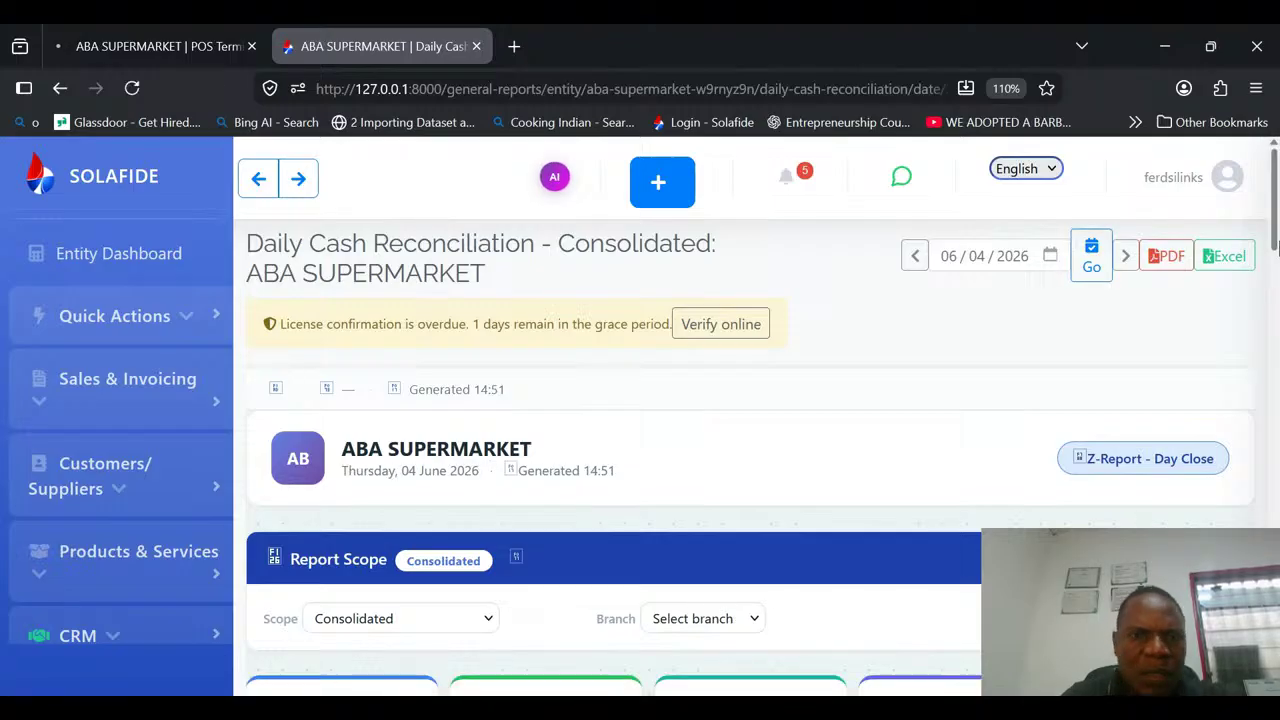
pyautogui.scroll(-5, 1277, 247)
pyautogui.scroll(5, 1277, 247)
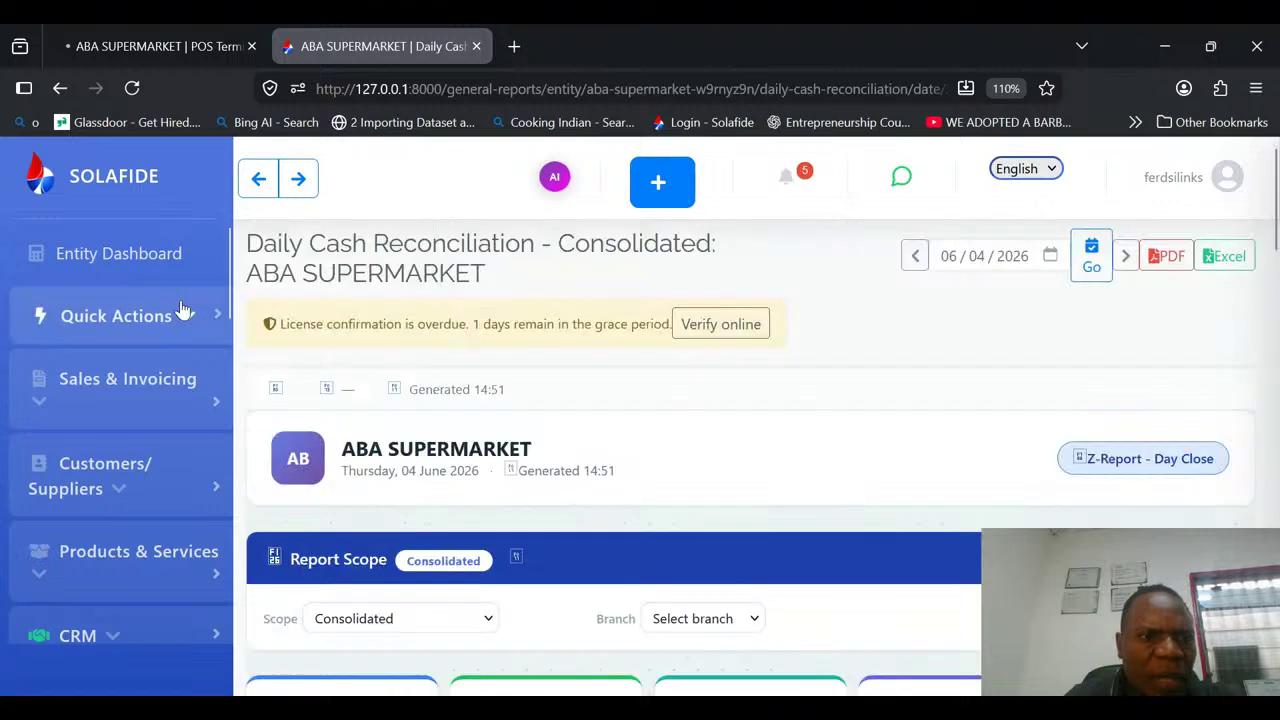
# Open the Create Invoice form from the quick actions and check the entity dashboard while it loads.
pyautogui.click(190, 316)
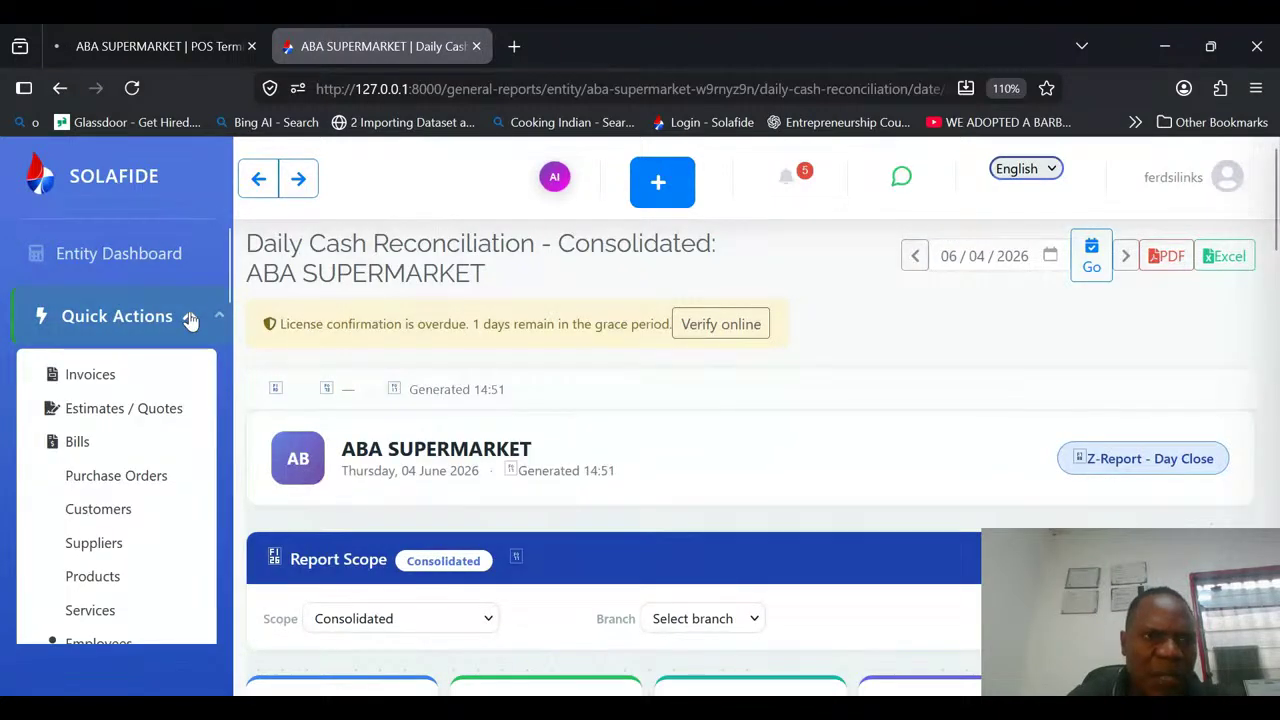
pyautogui.click(107, 376)
pyautogui.click(175, 45)
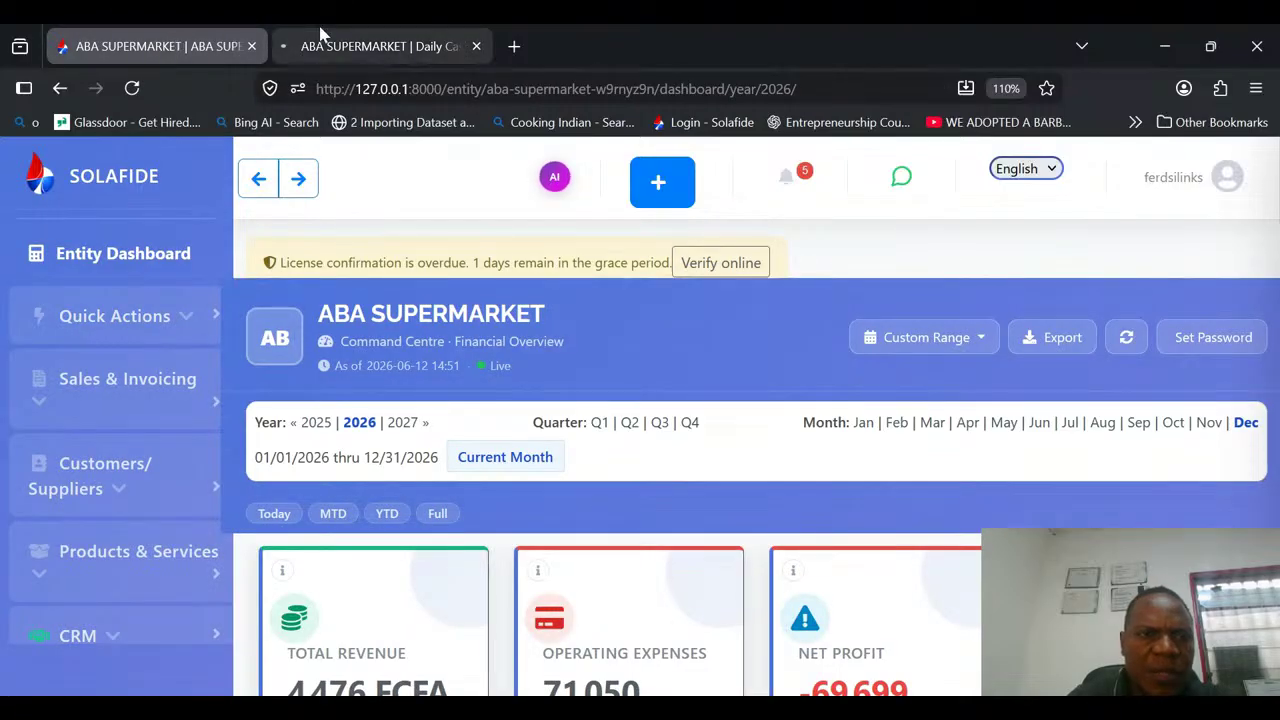
pyautogui.click(365, 38)
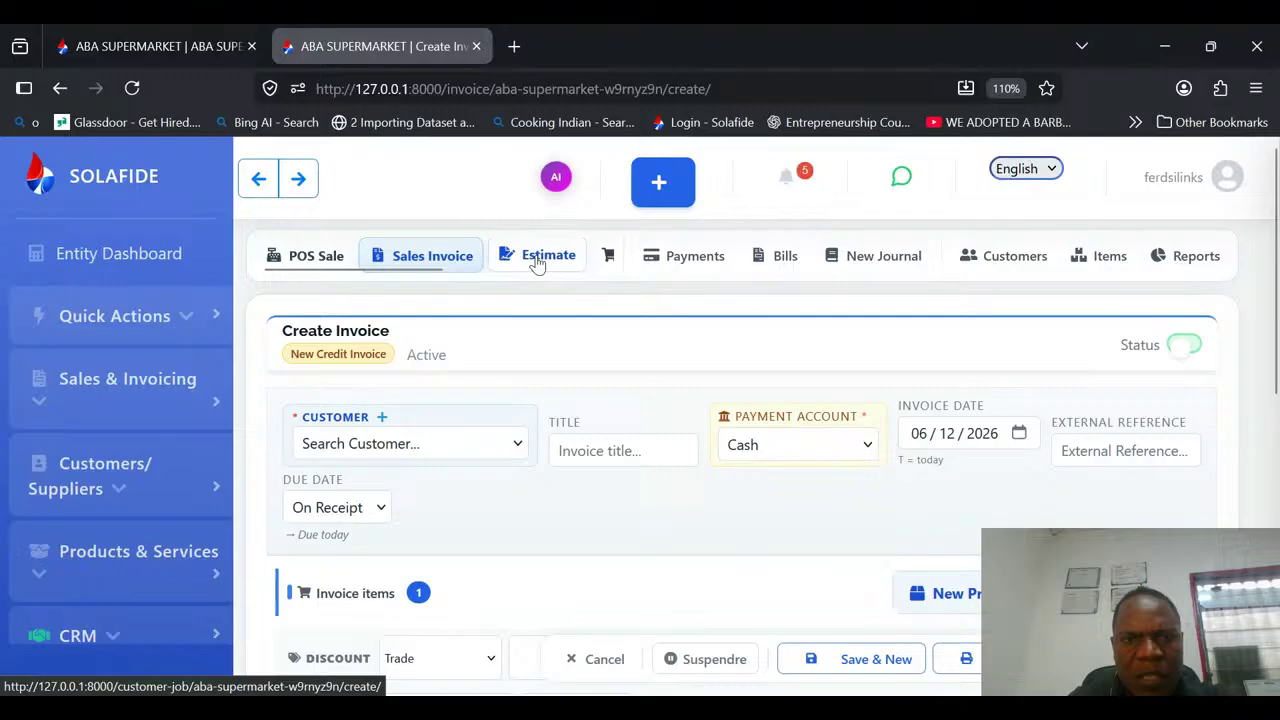
# Look through the other document types and select an existing named customer for the new credit invoice.
pyautogui.hscroll(2, 460, 268)
pyautogui.hscroll(2, 507, 290)
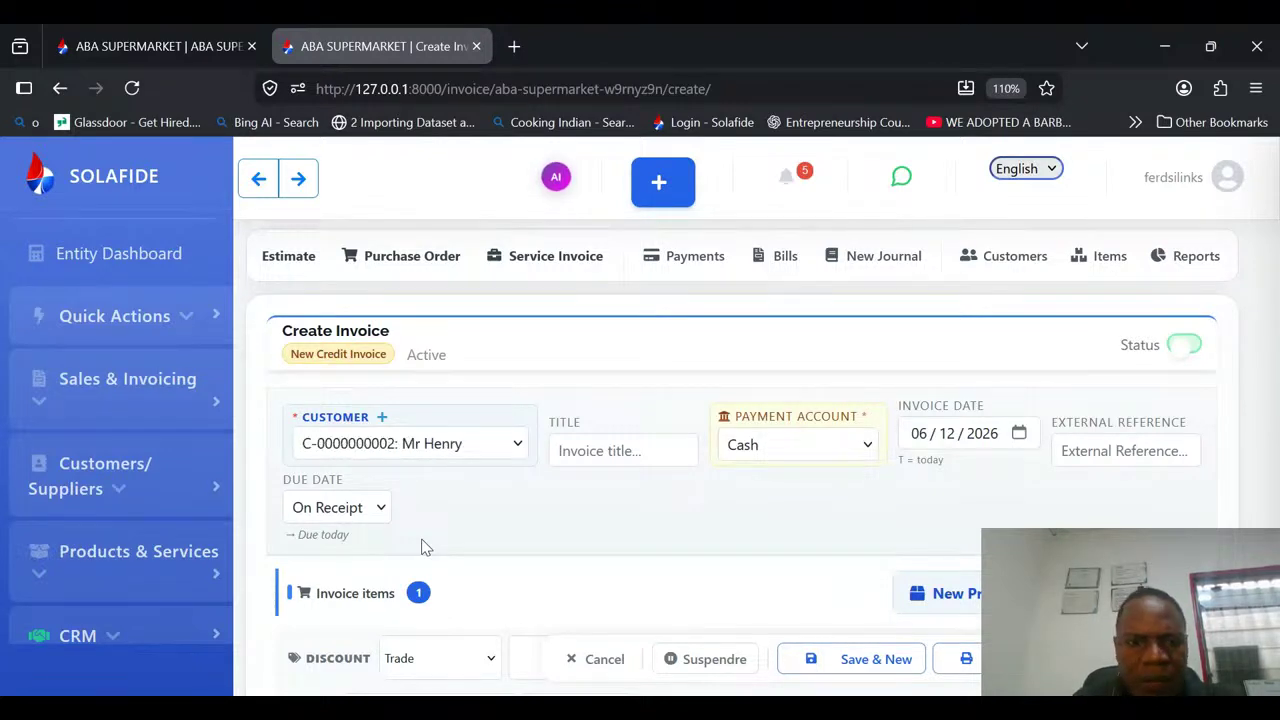
pyautogui.moveTo(1275, 283); pyautogui.dragTo(1275, 360)
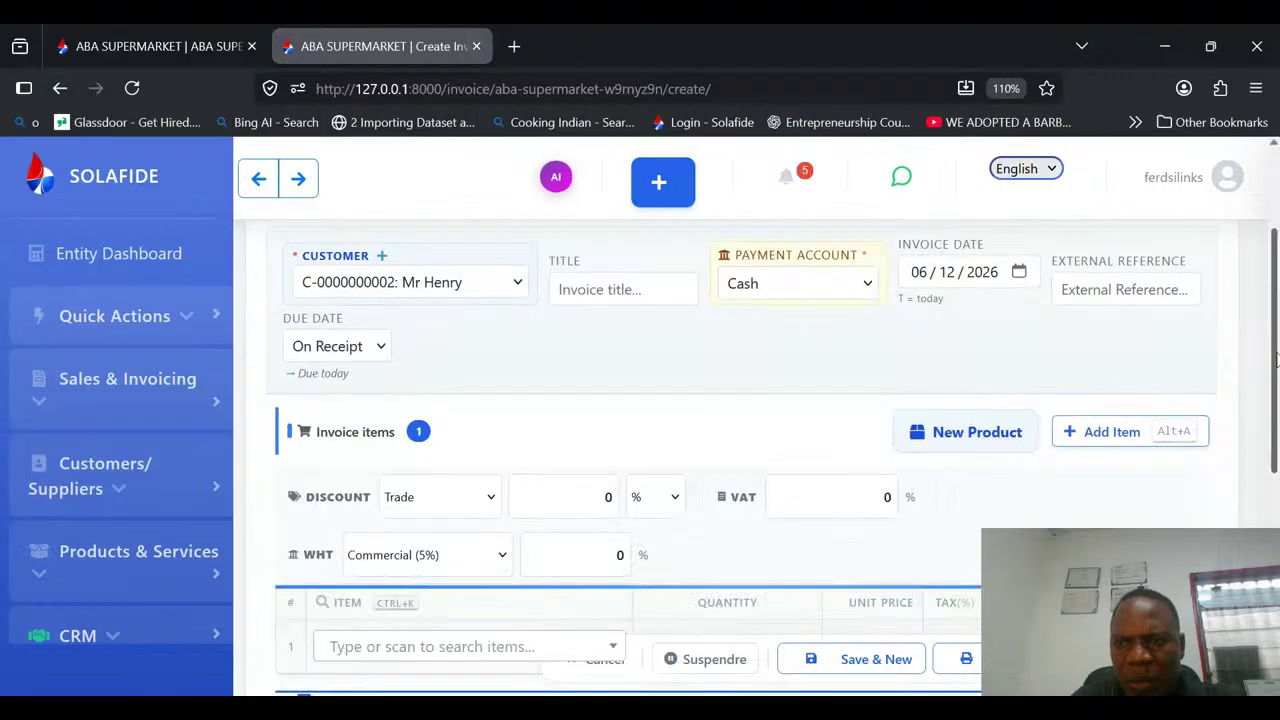
# Add the belle france SACS POUBELLE 30L roll to the invoice items with a quantity of 3.
pyautogui.scroll(-1, 1275, 340)
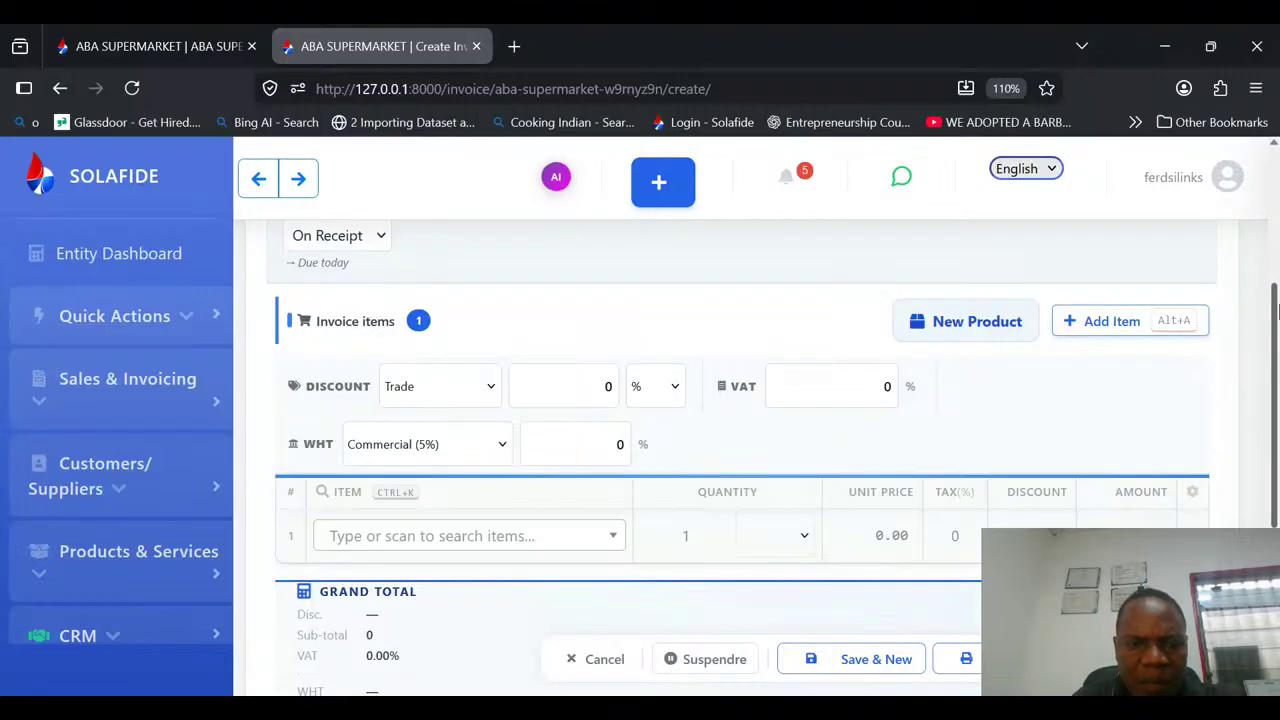
pyautogui.click(365, 536)
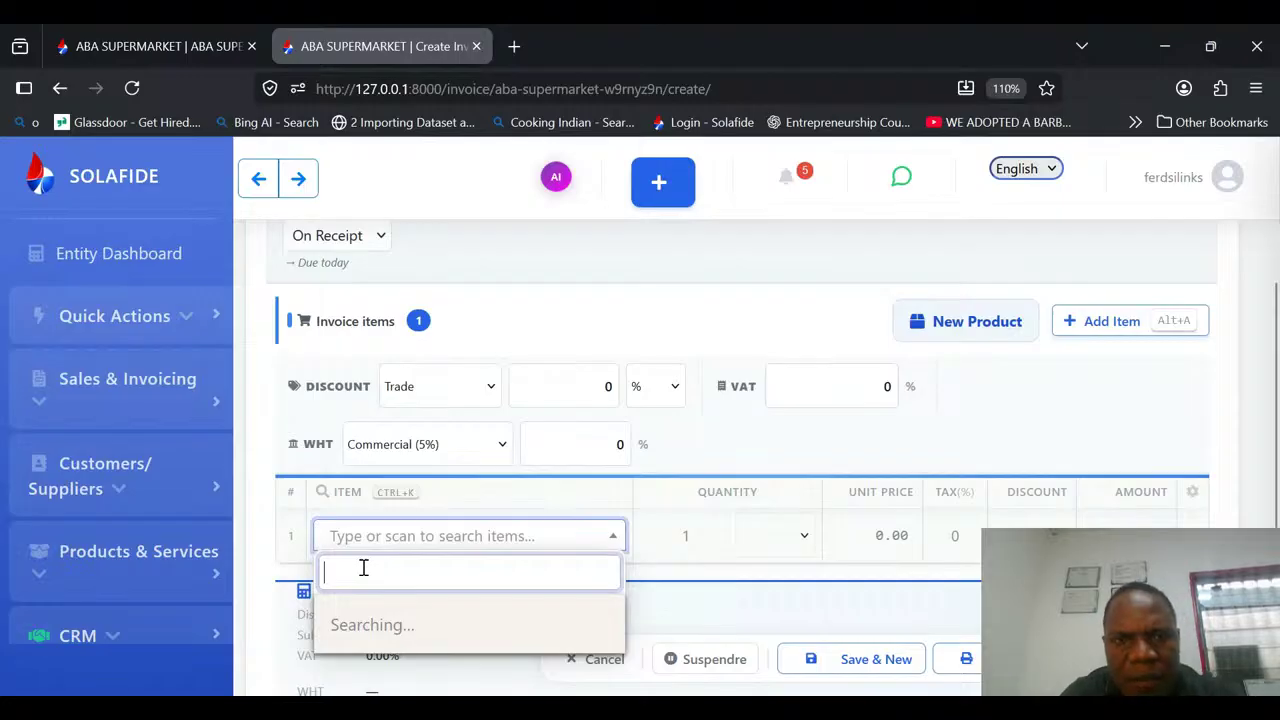
pyautogui.click(589, 284)
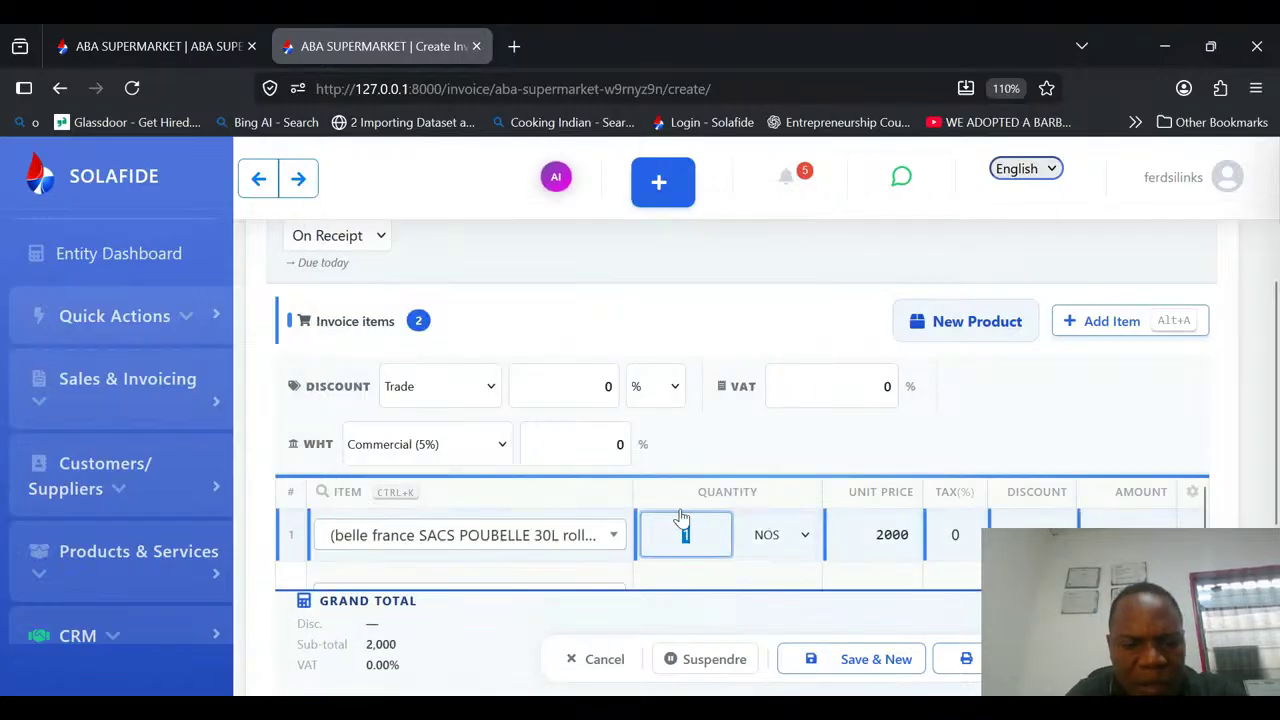
pyautogui.write('3')
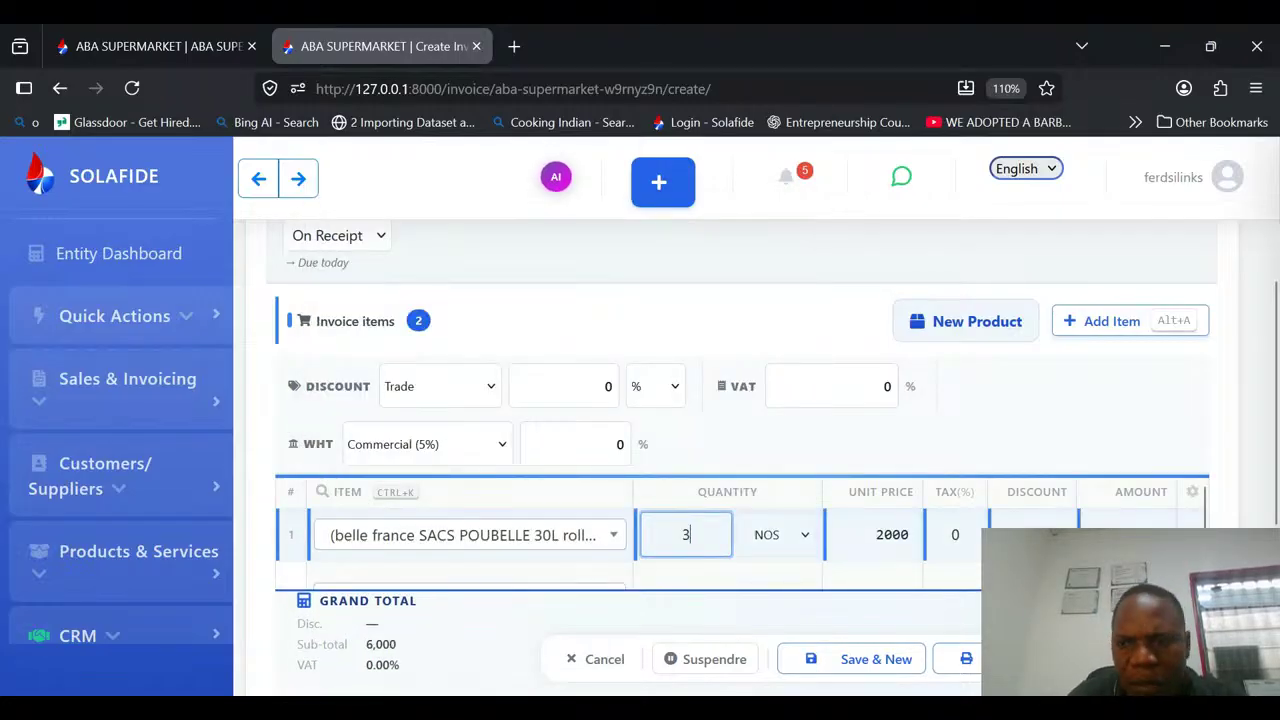
pyautogui.scroll(-1, 1277, 400)
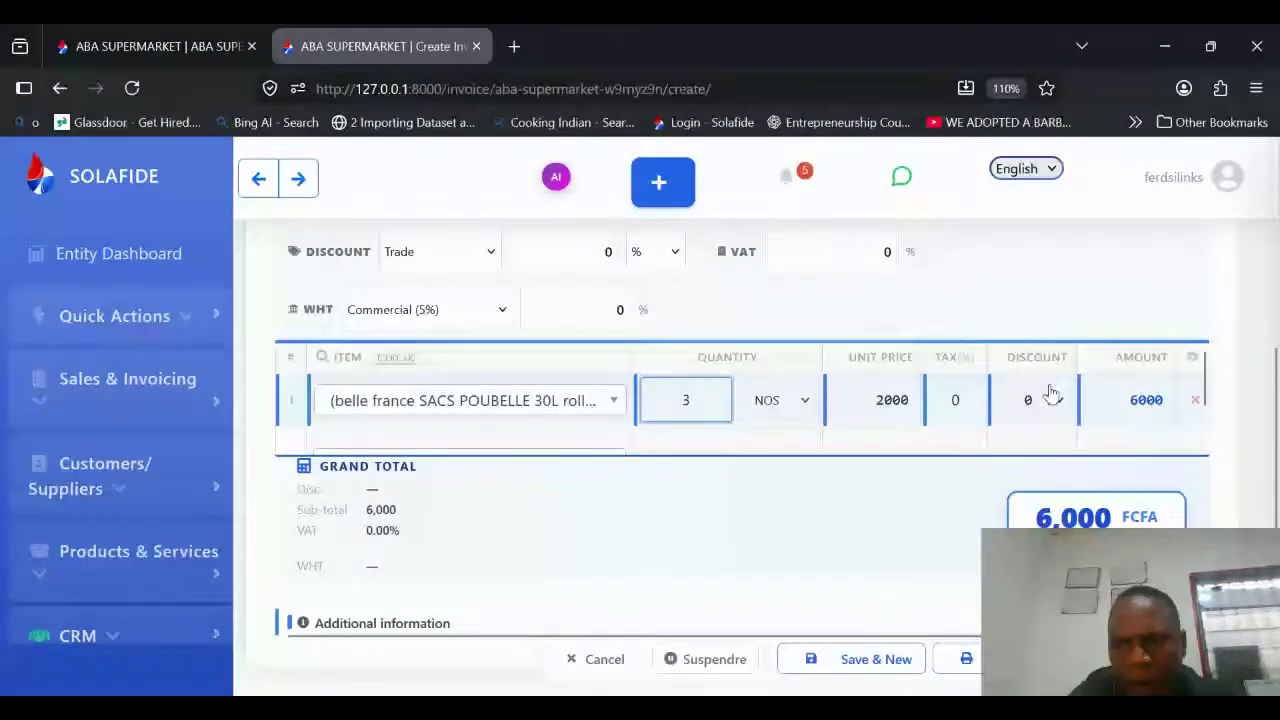
# Add SUBARU HAIR COLORANT as the second invoice item with a quantity of 3.
pyautogui.scroll(-1, 1052, 395)
pyautogui.click(414, 402)
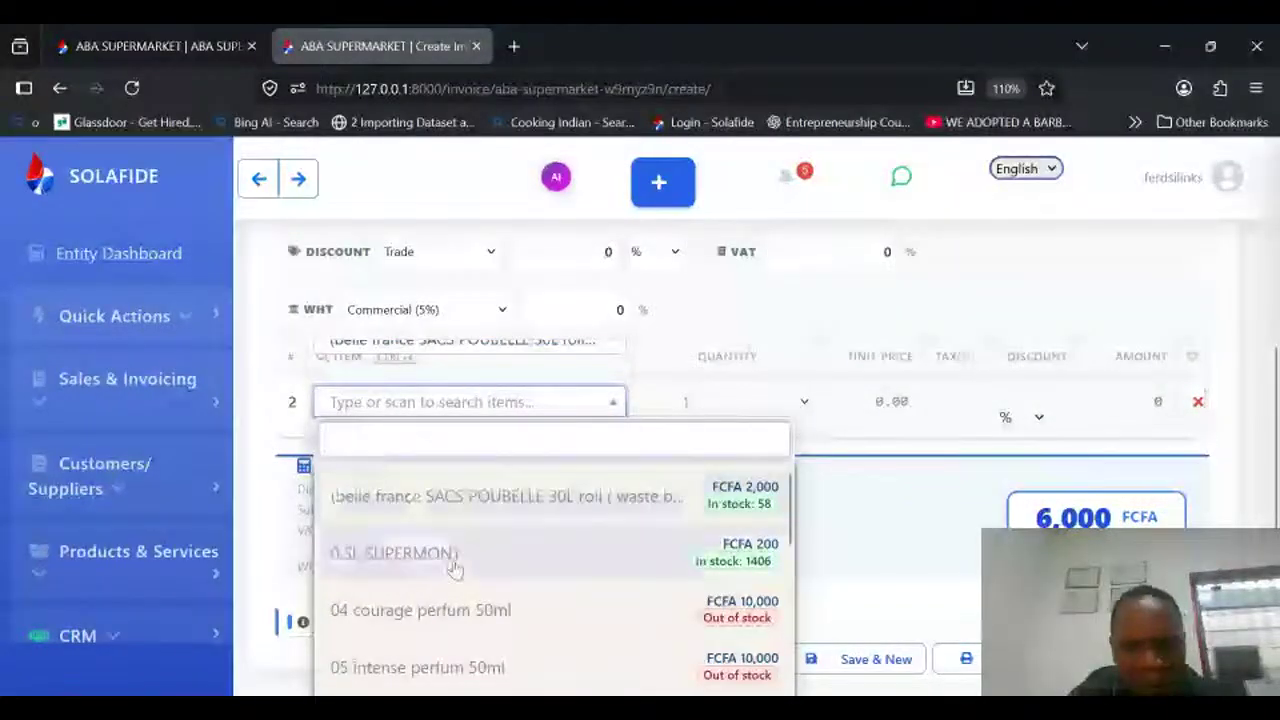
pyautogui.write('su')
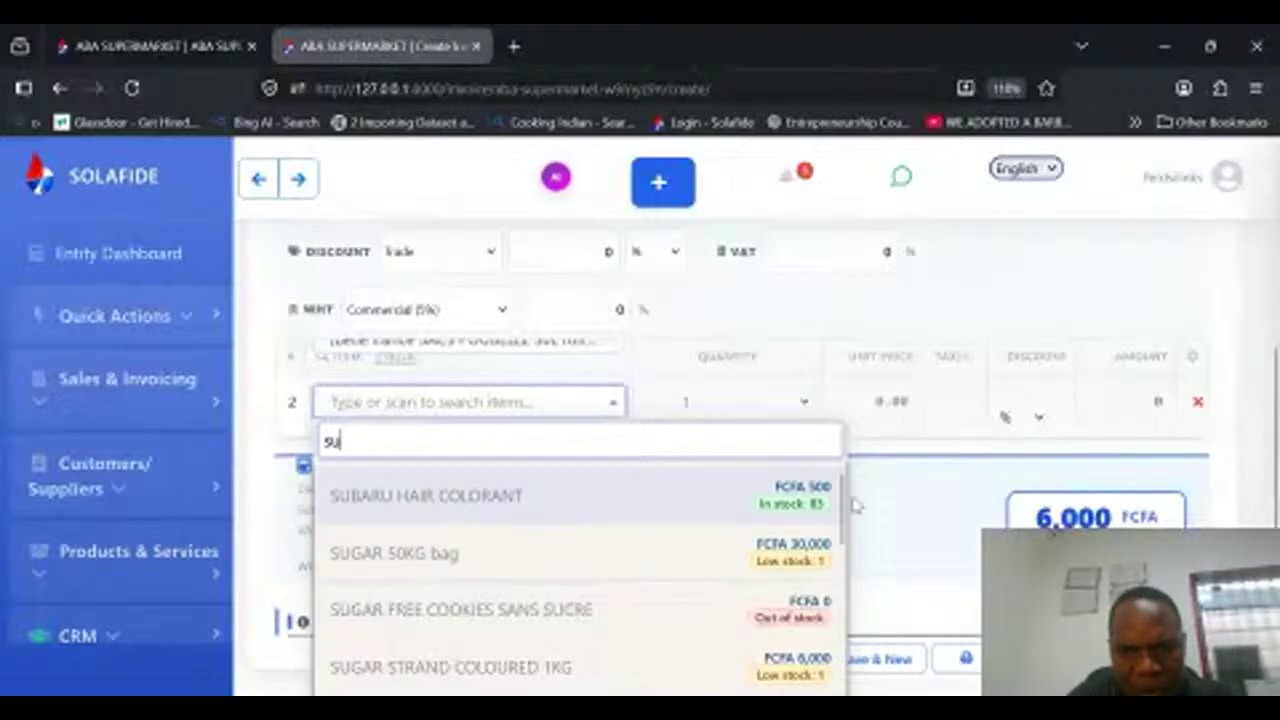
pyautogui.moveTo(853, 505)
pyautogui.mouseDown()
pyautogui.moveTo(882, 689)
pyautogui.moveTo(852, 503)
pyautogui.mouseUp()
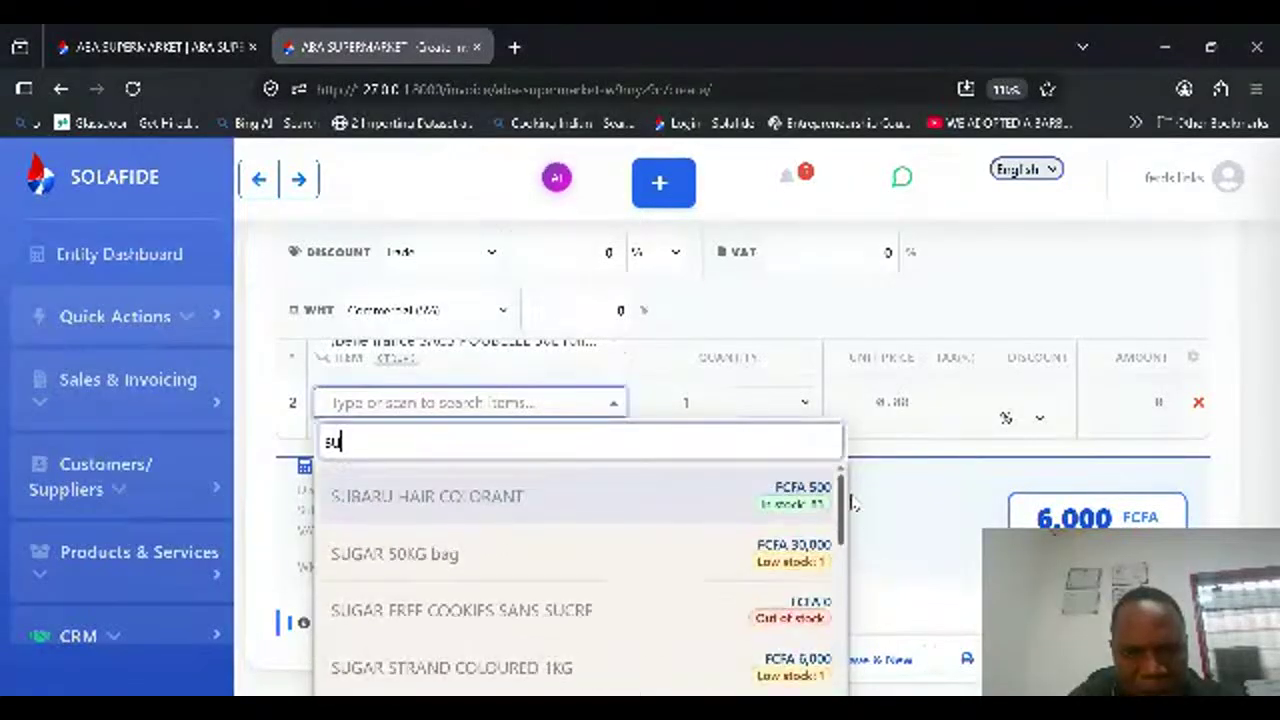
pyautogui.click(576, 500)
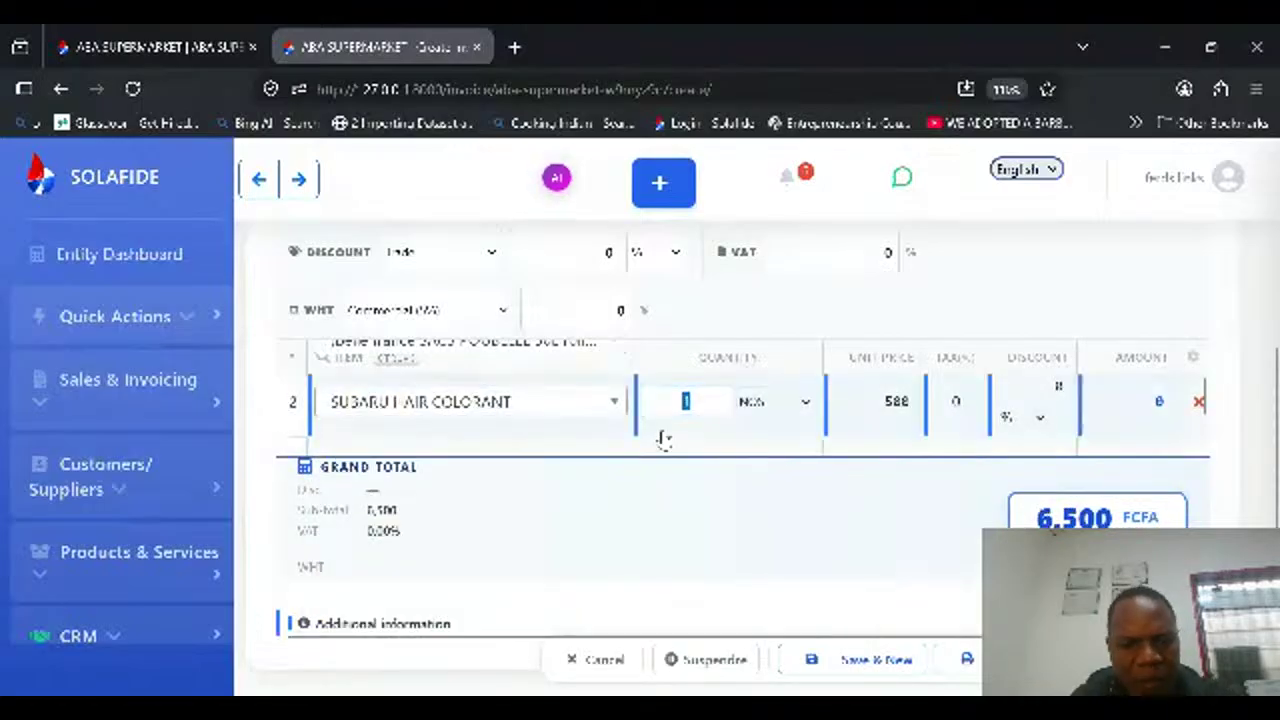
pyautogui.write('3')
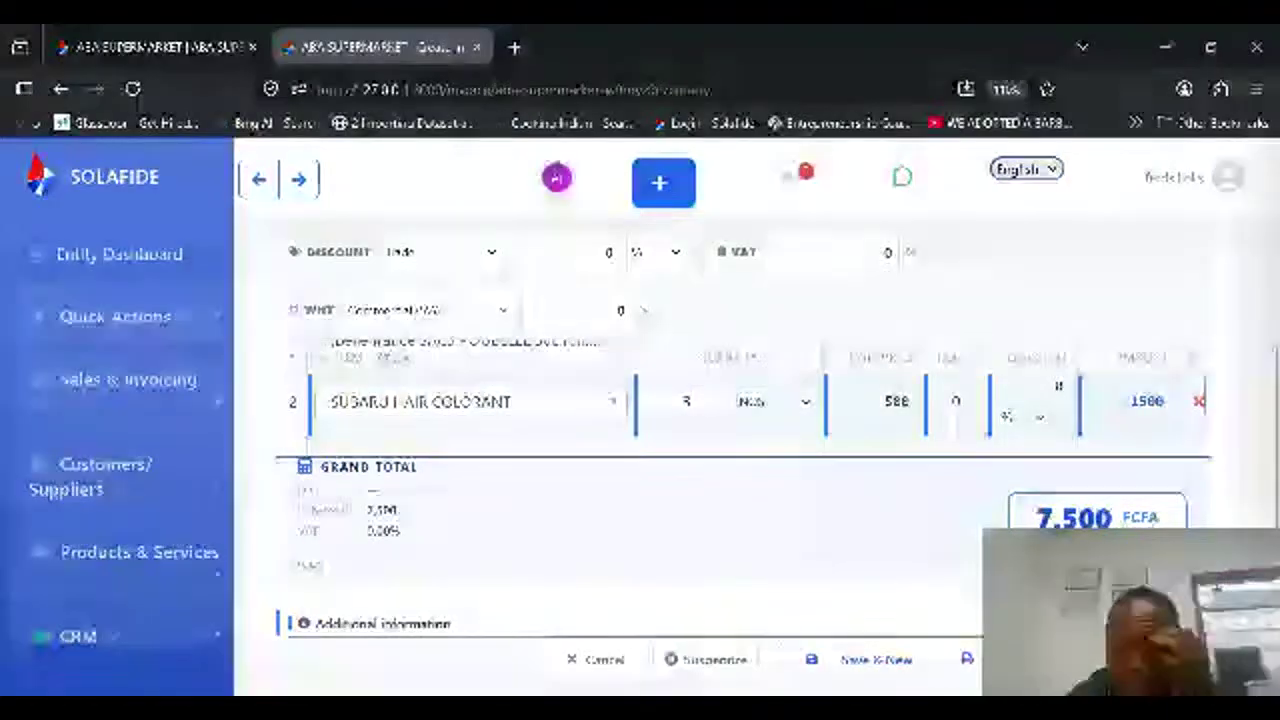
# Set the tax on the SUBARU HAIR COLORANT line to 19.25%, check the grand total and save the invoice.
pyautogui.click(940, 401)
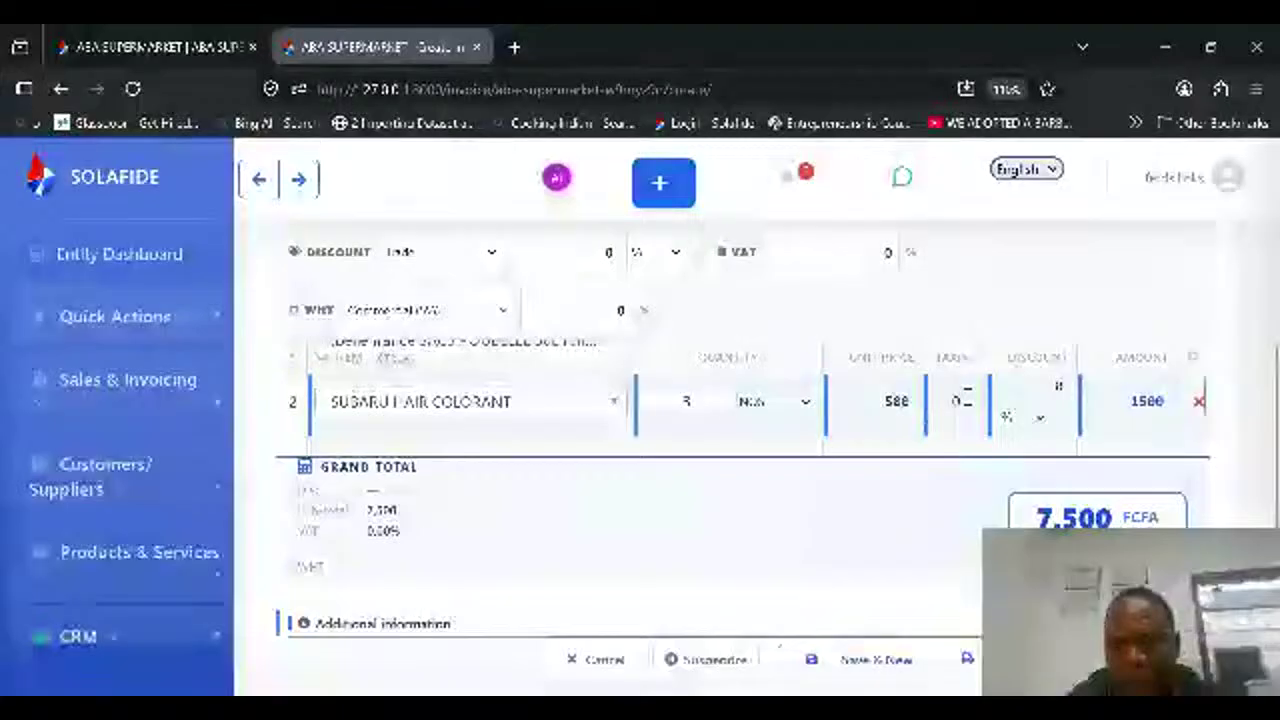
pyautogui.write('19')
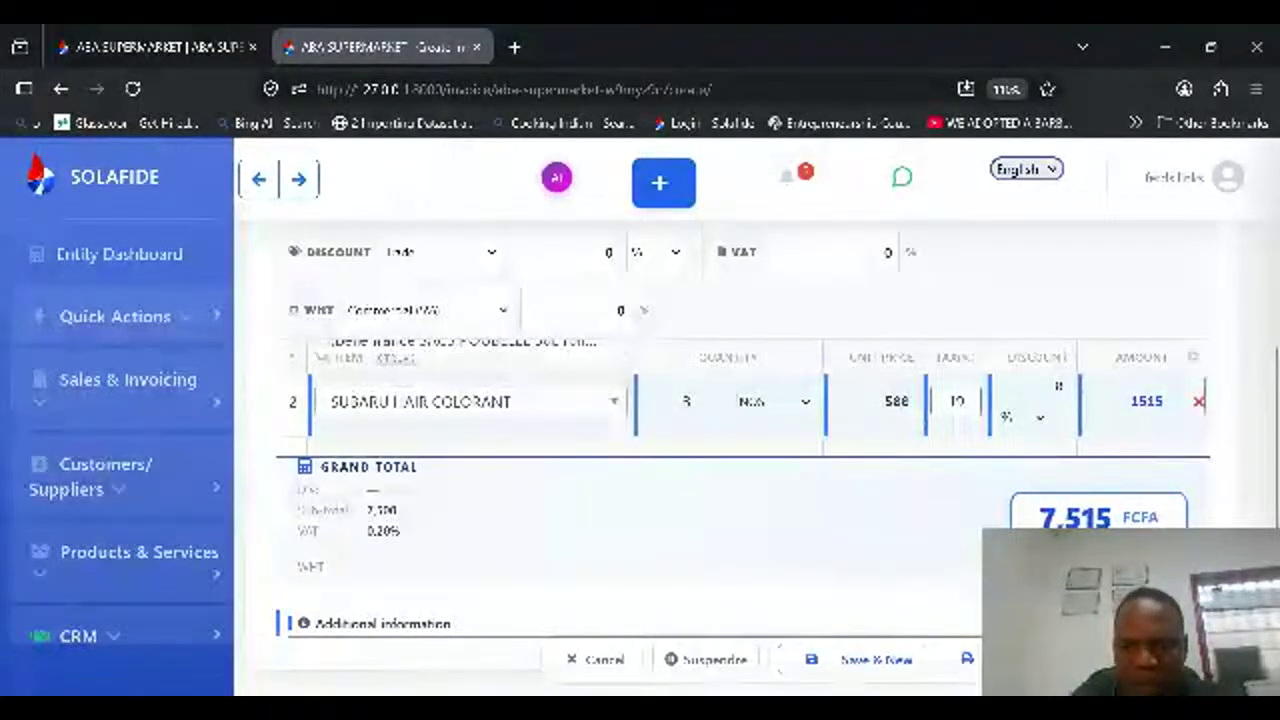
pyautogui.write('.25')
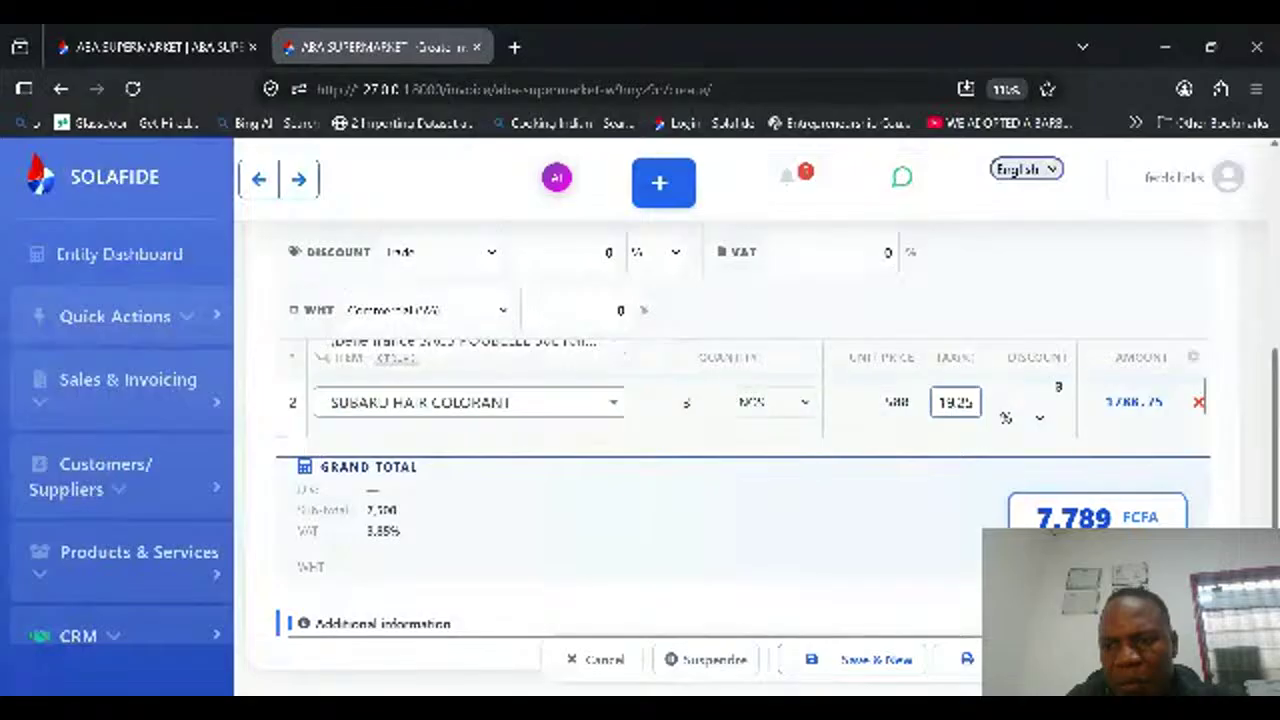
pyautogui.scroll(-2, 740, 450)
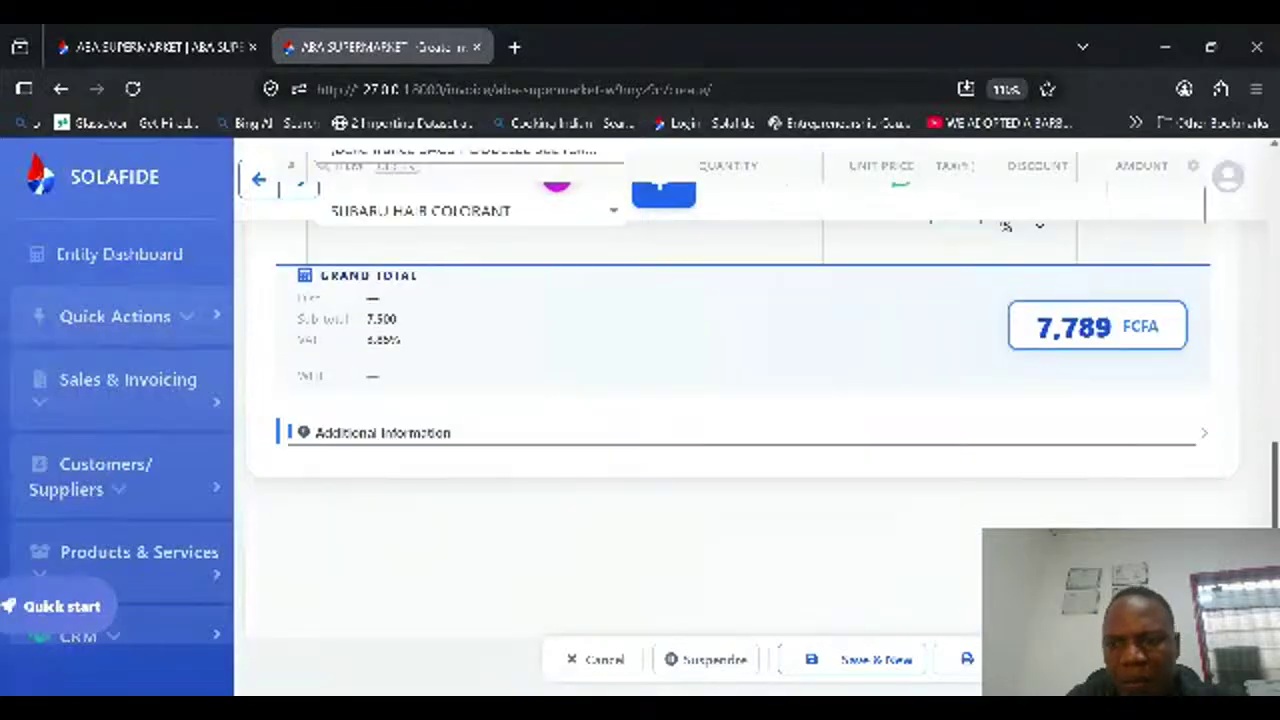
pyautogui.scroll(2, 740, 450)
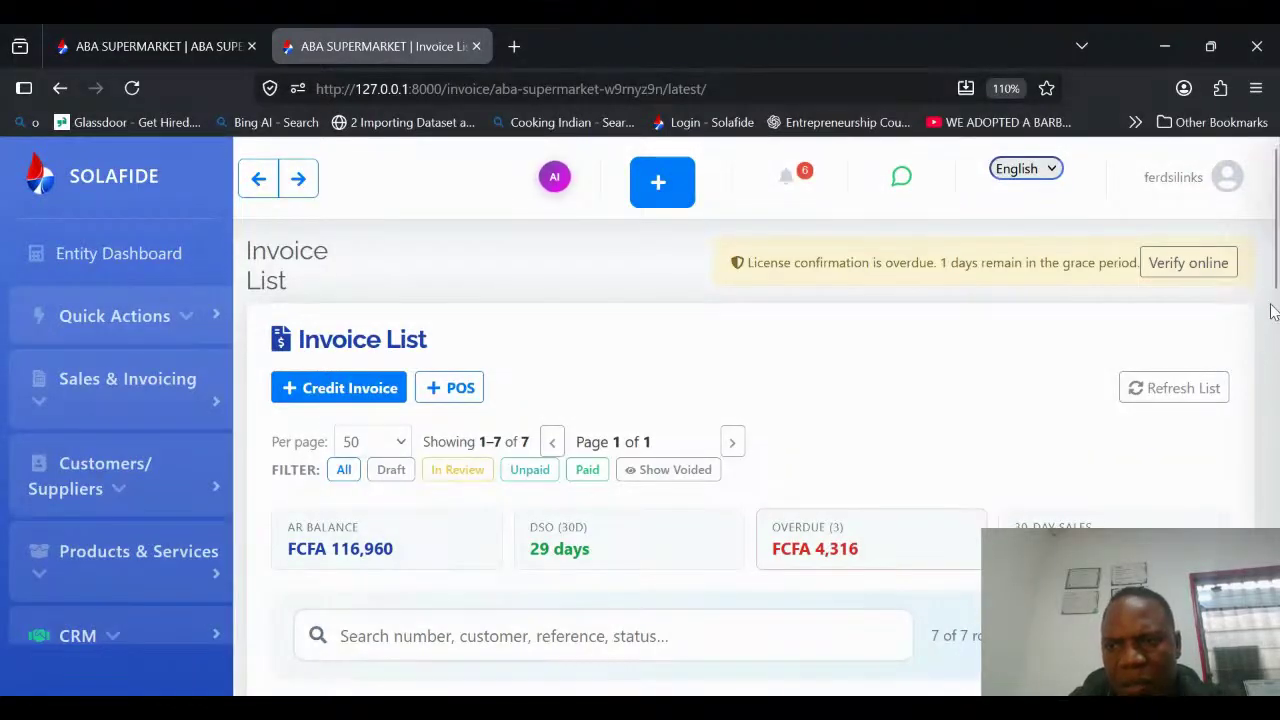
# Look through the invoice list, briefly expanding the recent activity and the invoice filter options.
pyautogui.moveTo(1276, 270); pyautogui.dragTo(1276, 410)
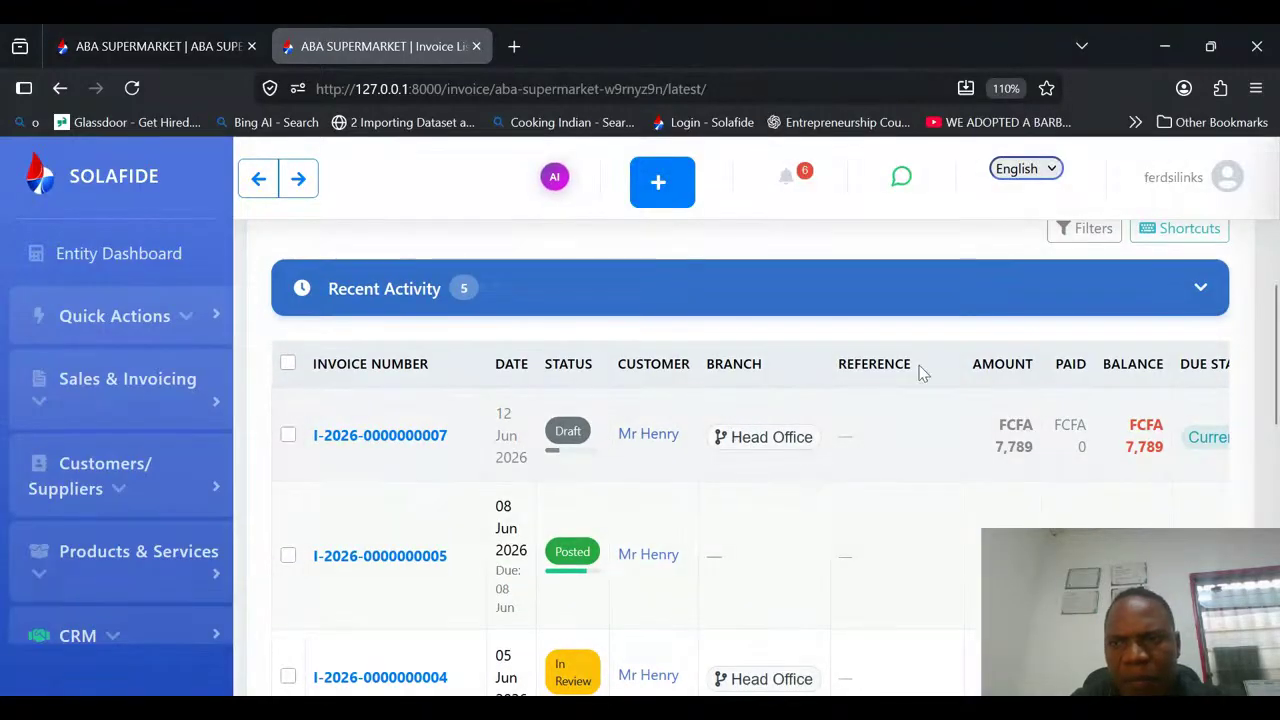
pyautogui.click(1212, 286)
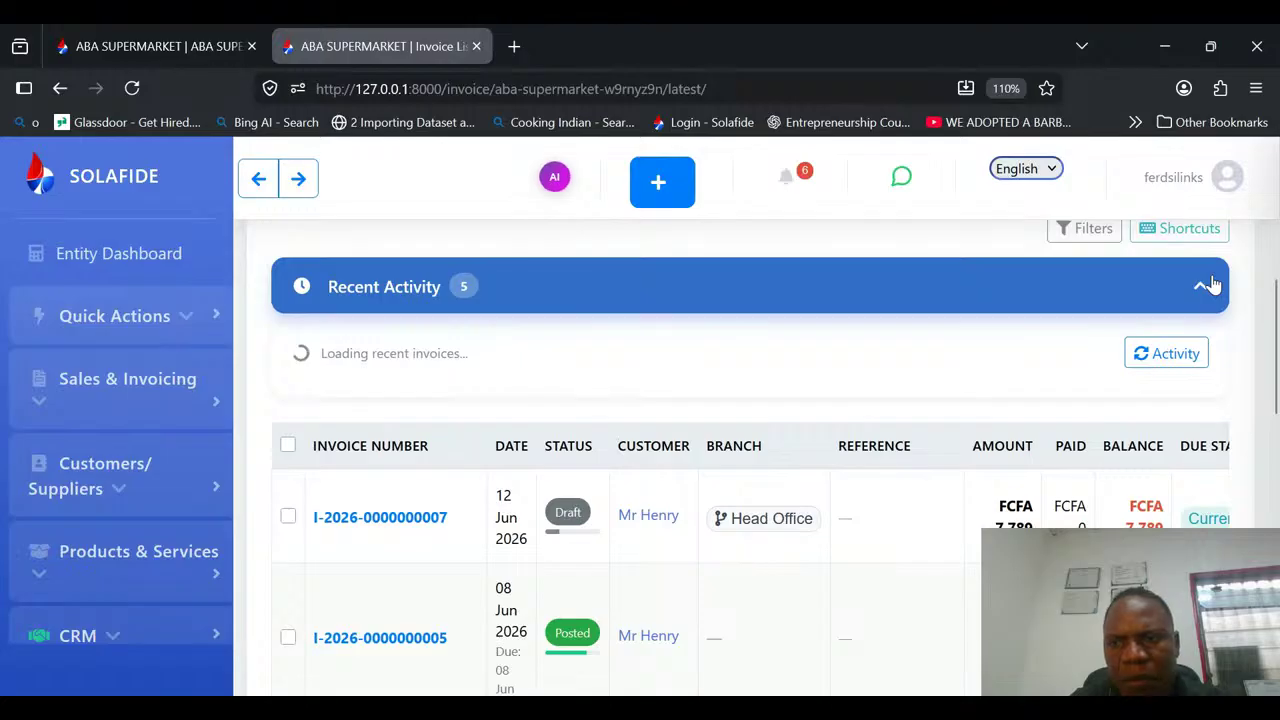
pyautogui.click(1211, 286)
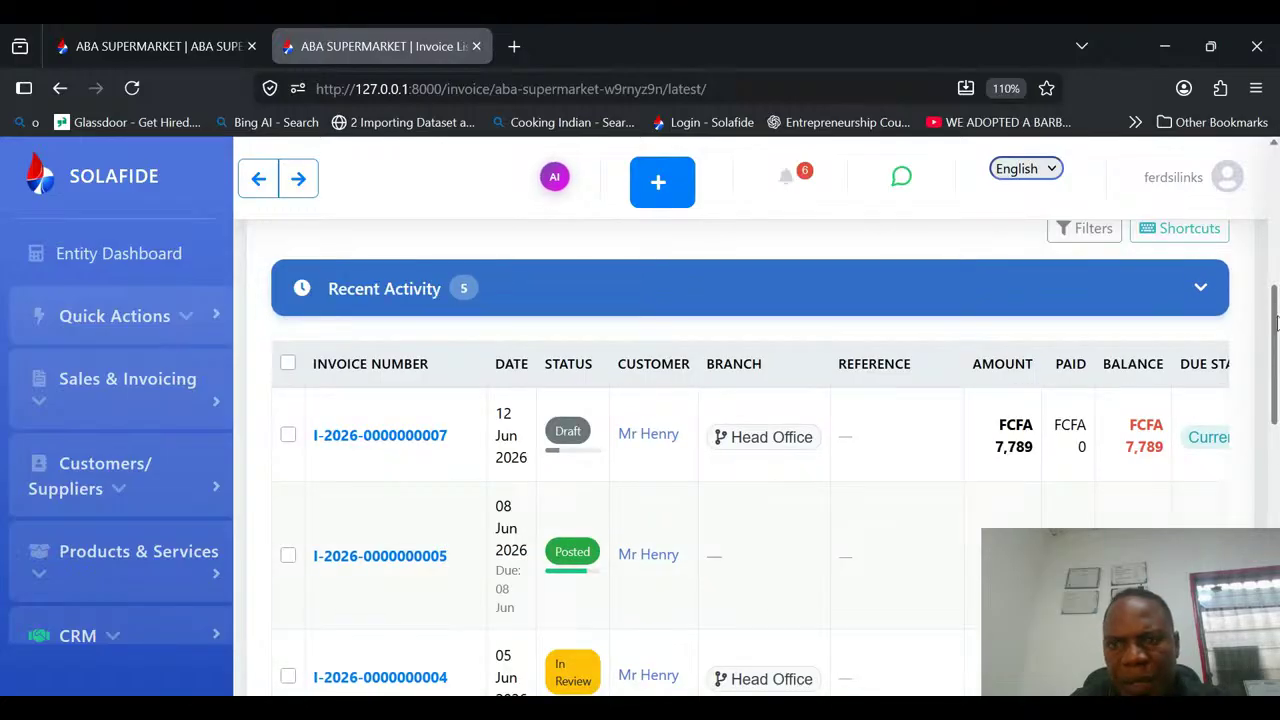
pyautogui.moveTo(1275, 320); pyautogui.dragTo(1275, 265)
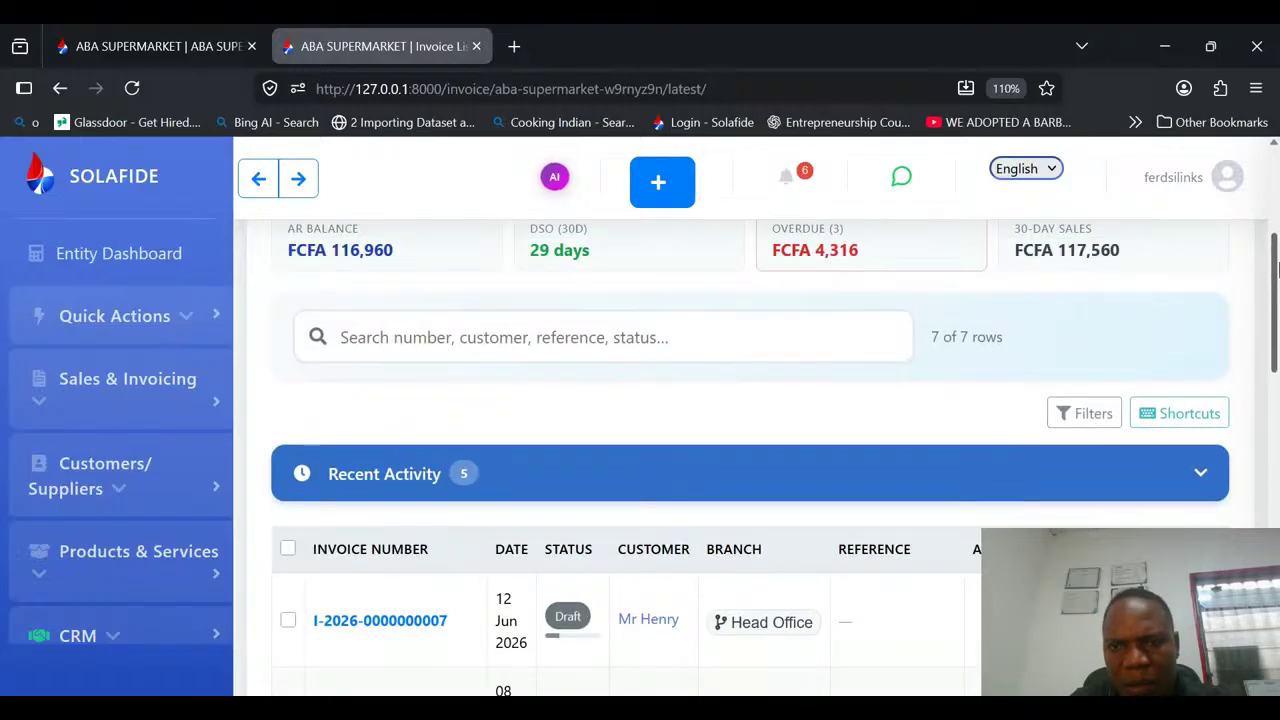
pyautogui.click(1066, 418)
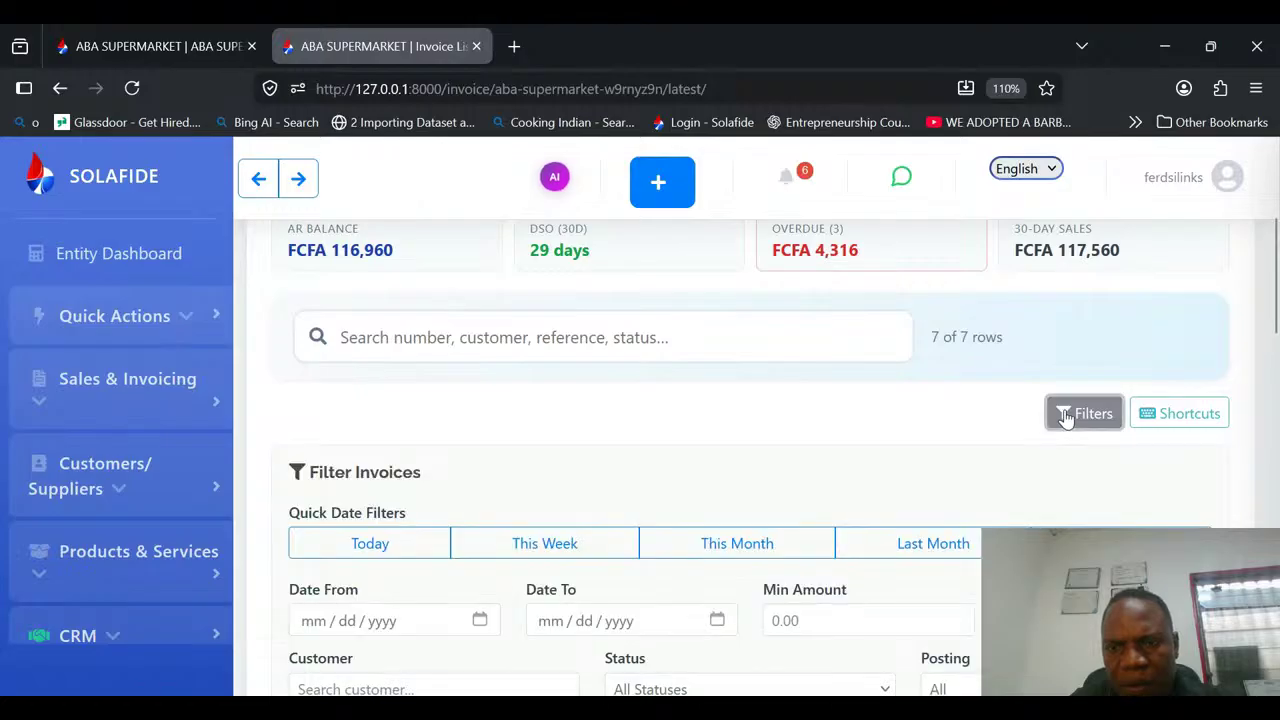
pyautogui.click(1066, 418)
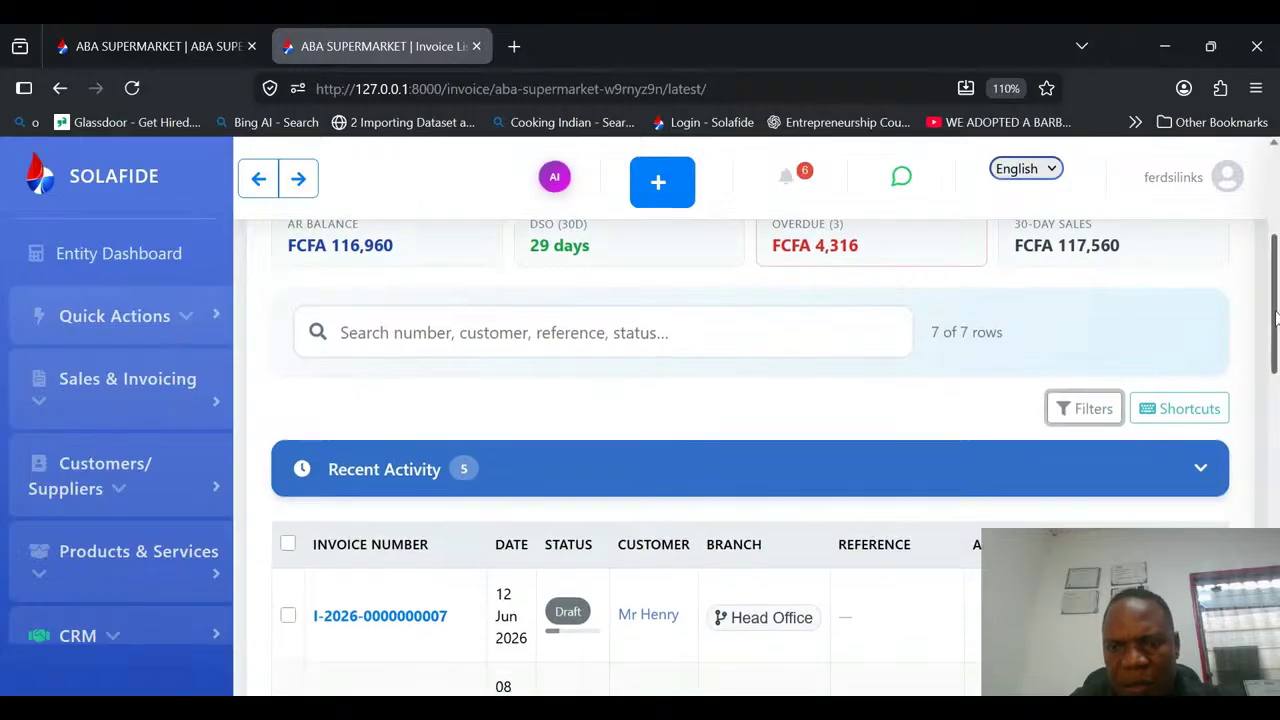
# Send the new draft invoice dated 12 Jun 2026 for review, and approve and post it.
pyautogui.scroll(-3, 1262, 380)
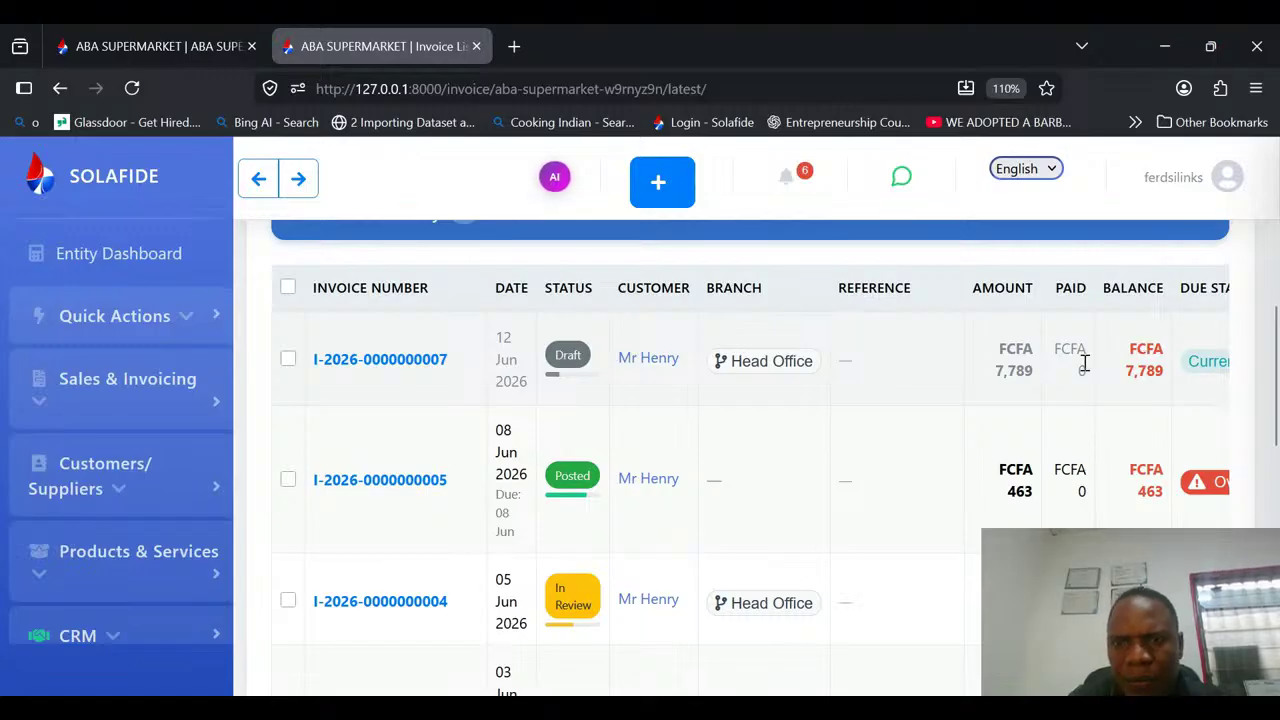
pyautogui.hscroll(3, 1010, 367)
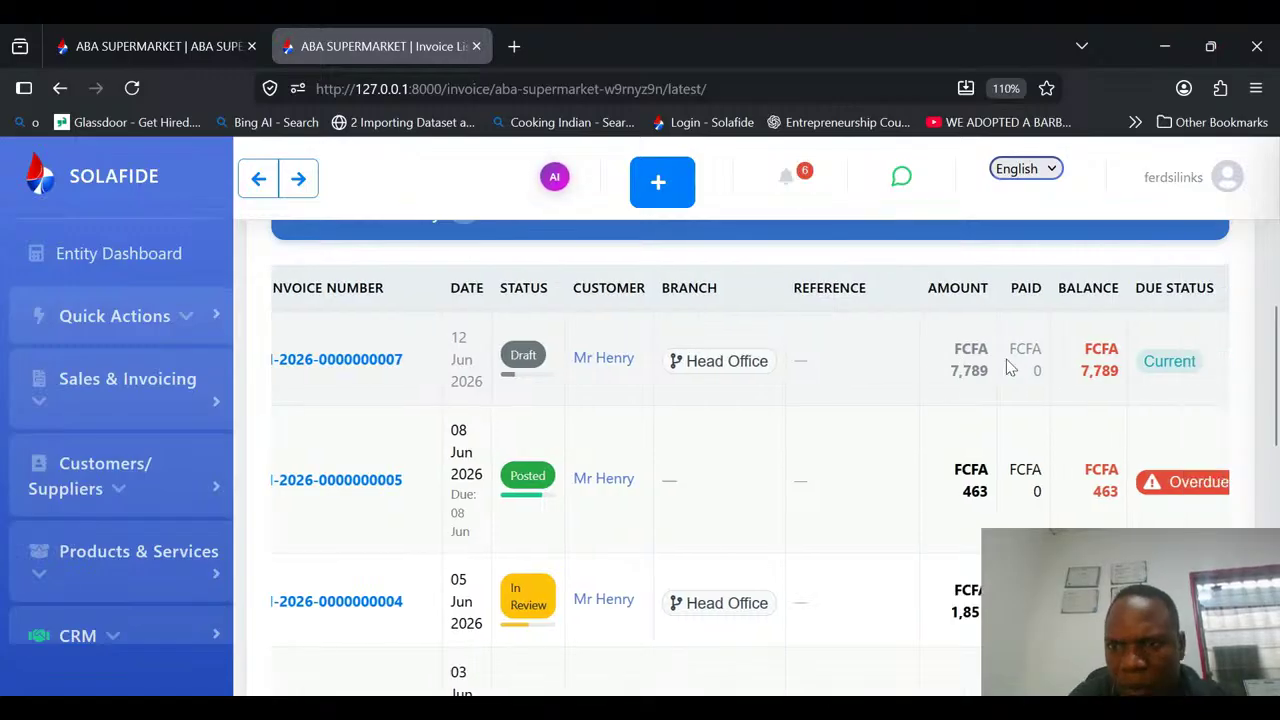
pyautogui.hscroll(5, 1010, 367)
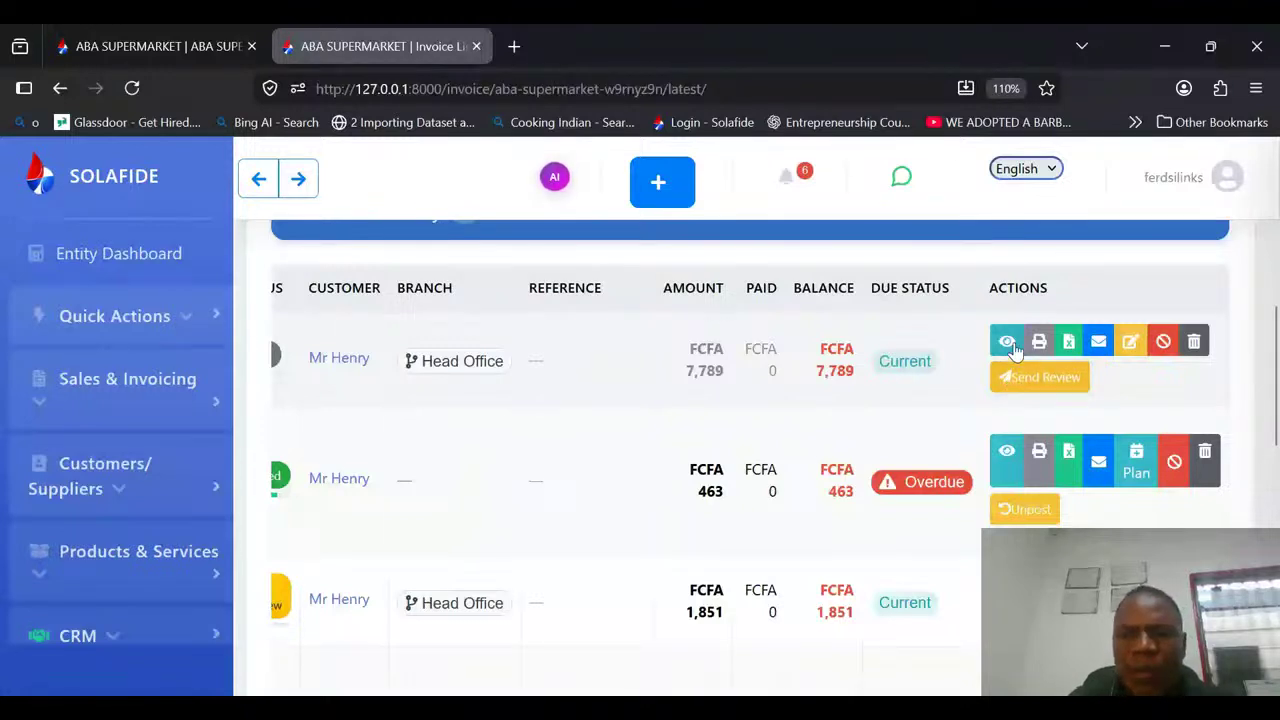
pyautogui.click(1030, 377)
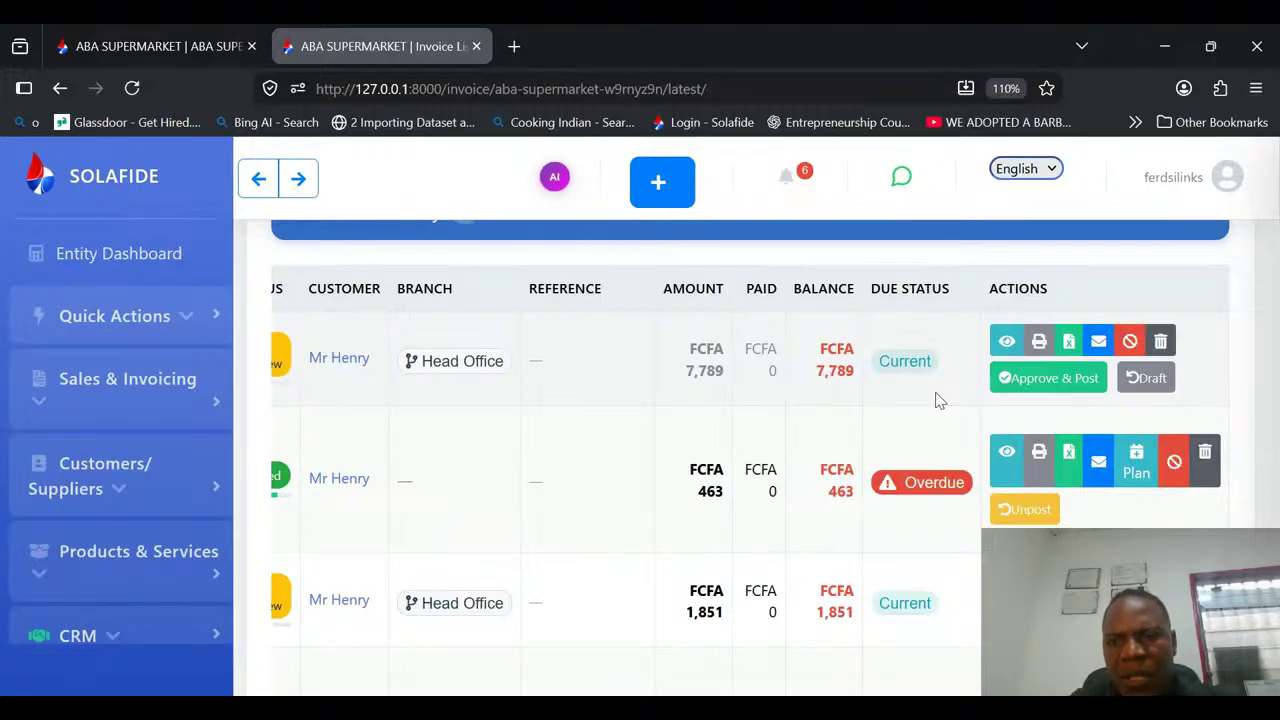
pyautogui.click(1040, 378)
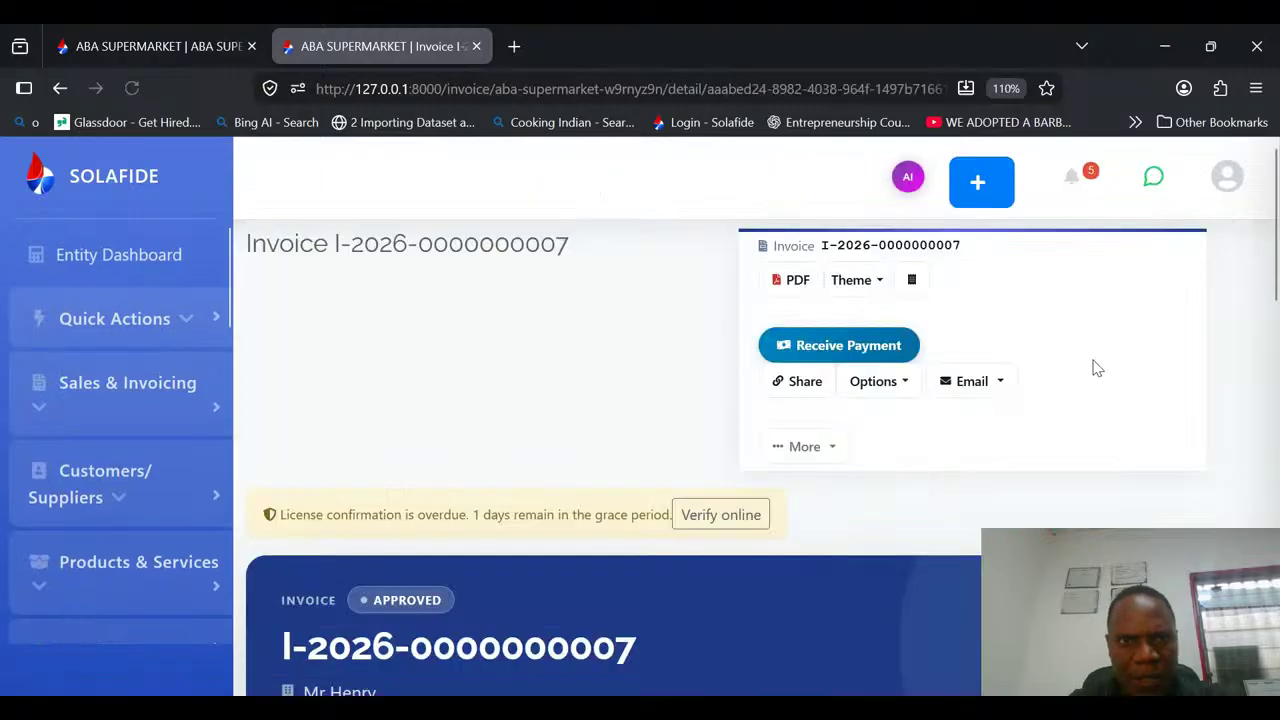
# Open the approved invoice's PDF, examine its items, tax, totals and payment details, and return to the invoice page.
pyautogui.click(790, 285)
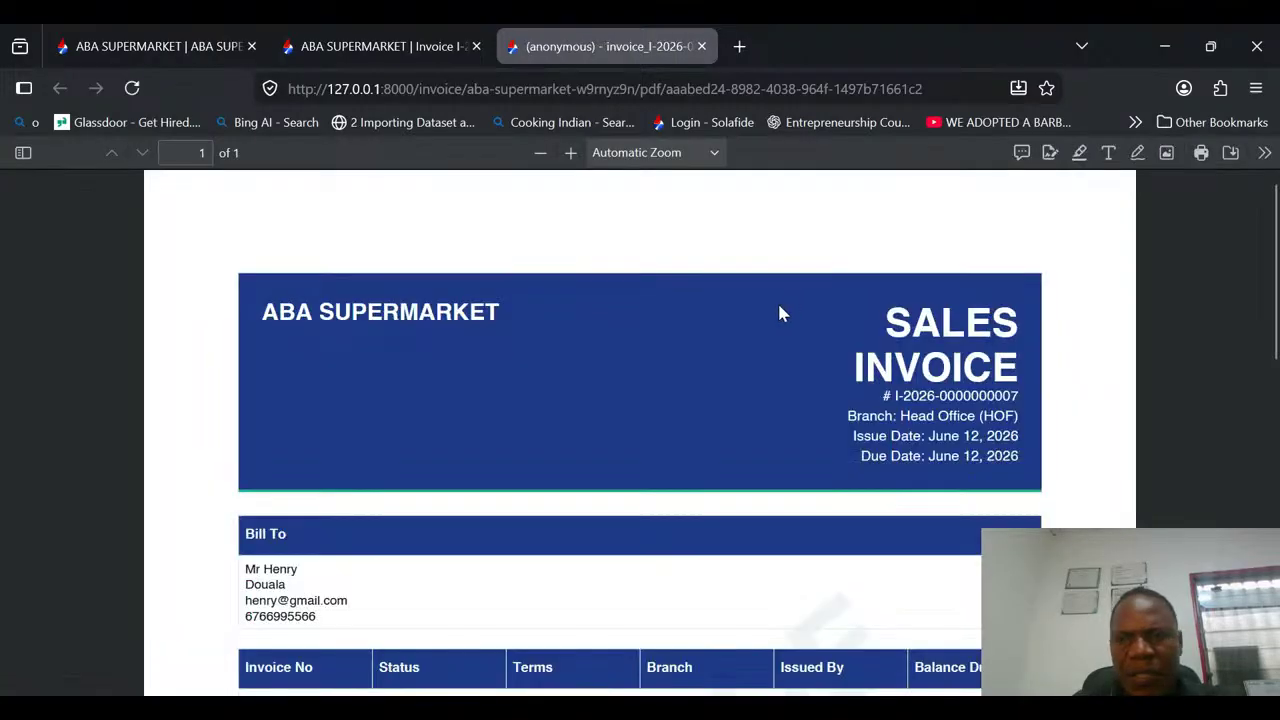
pyautogui.moveTo(1278, 213)
pyautogui.mouseDown()
pyautogui.moveTo(1276, 232)
pyautogui.moveTo(1275, 216)
pyautogui.mouseUp()
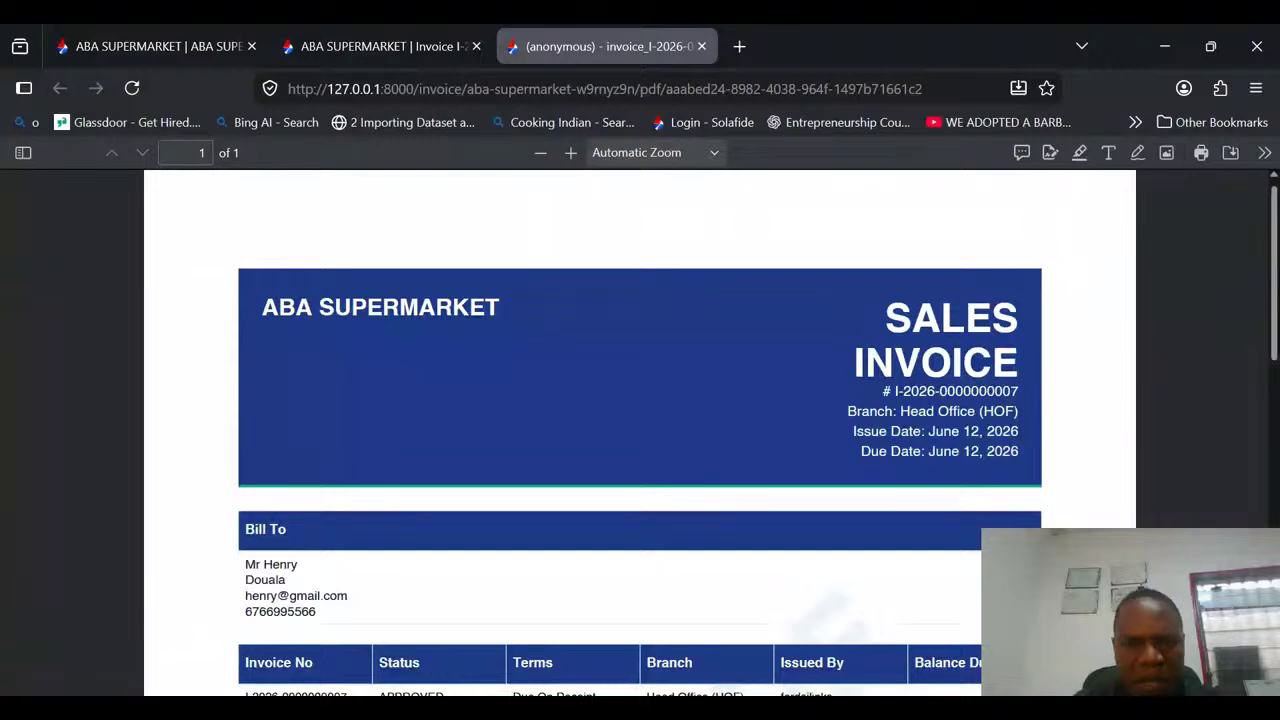
pyautogui.scroll(-3, 640, 430)
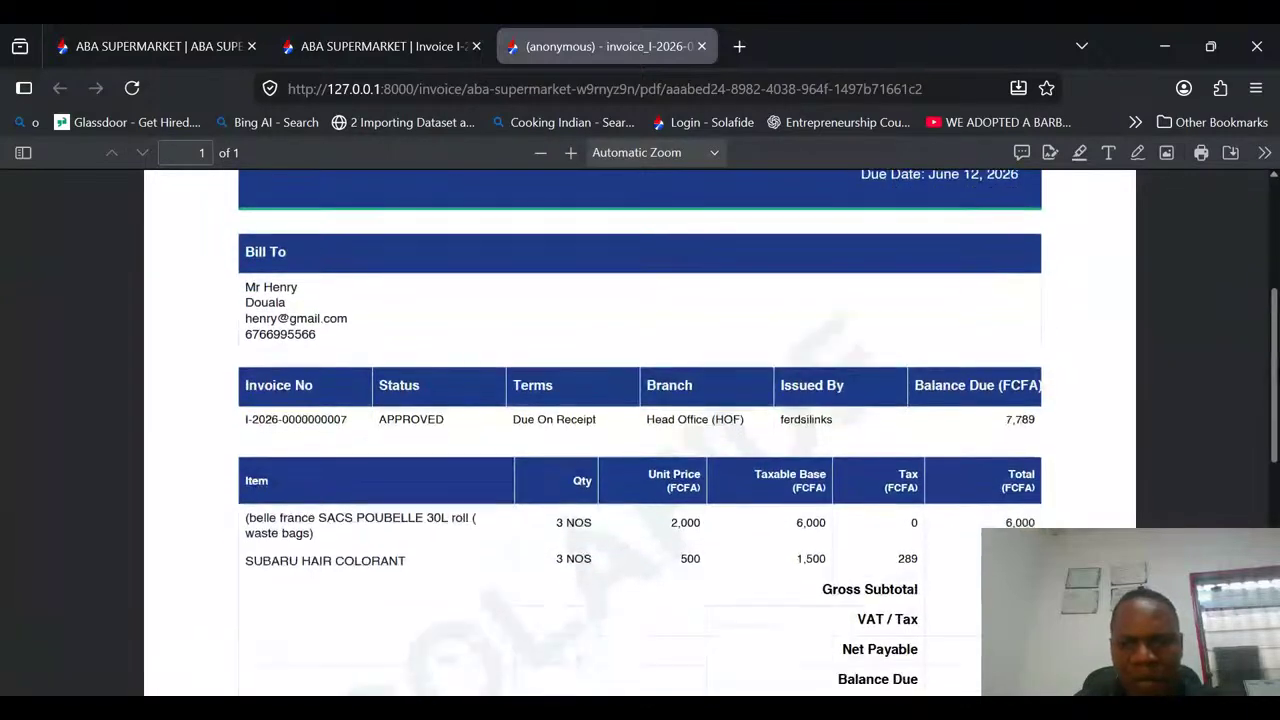
pyautogui.scroll(-3, 640, 430)
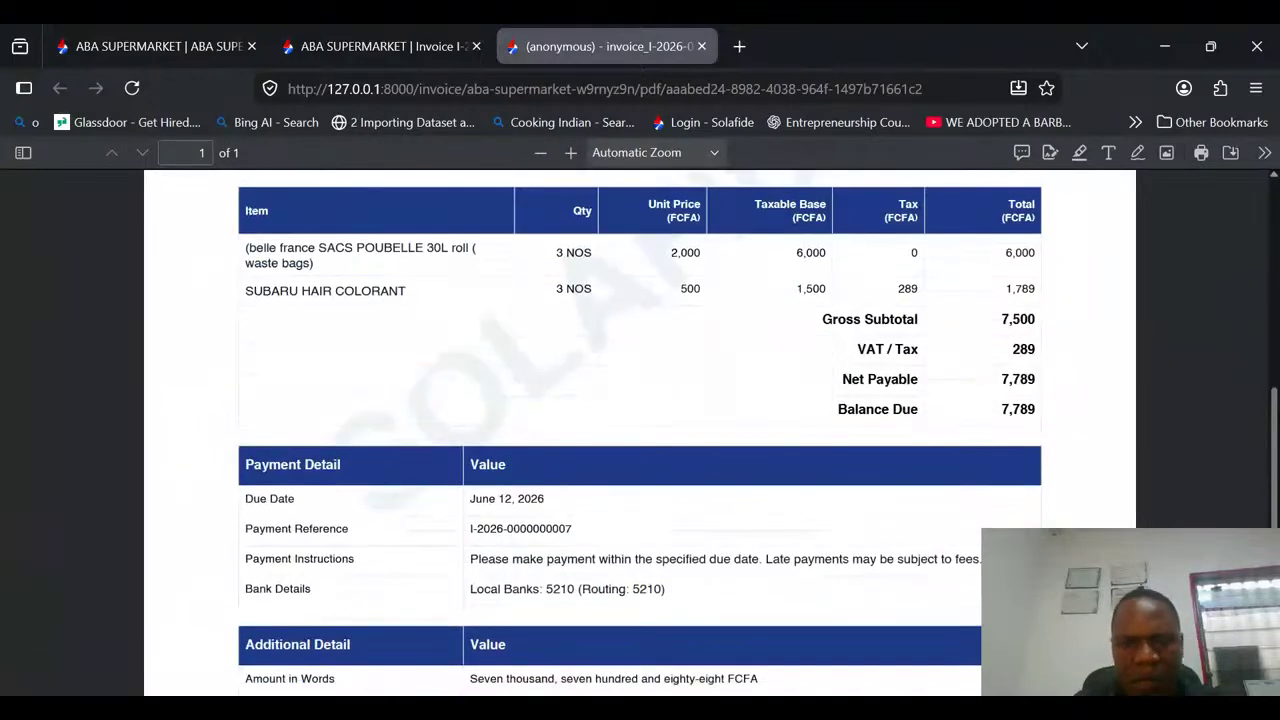
pyautogui.scroll(6, 1276, 228)
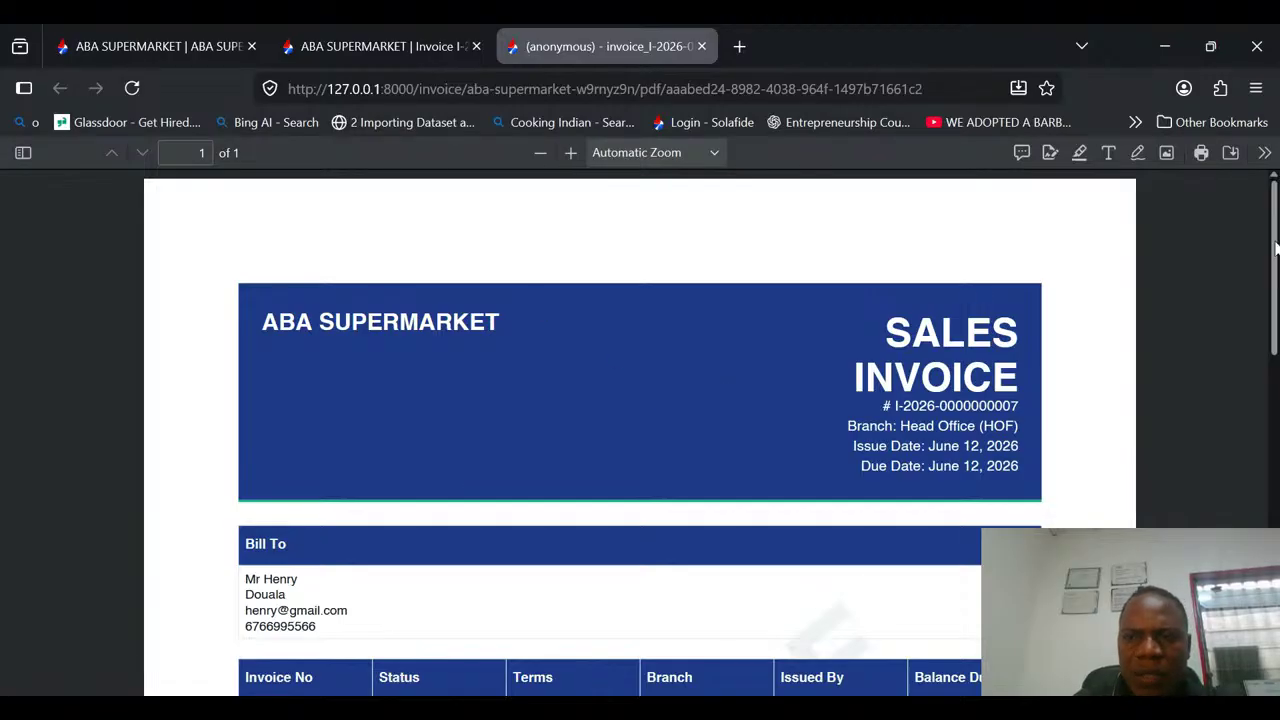
pyautogui.scroll(-5, 1276, 248)
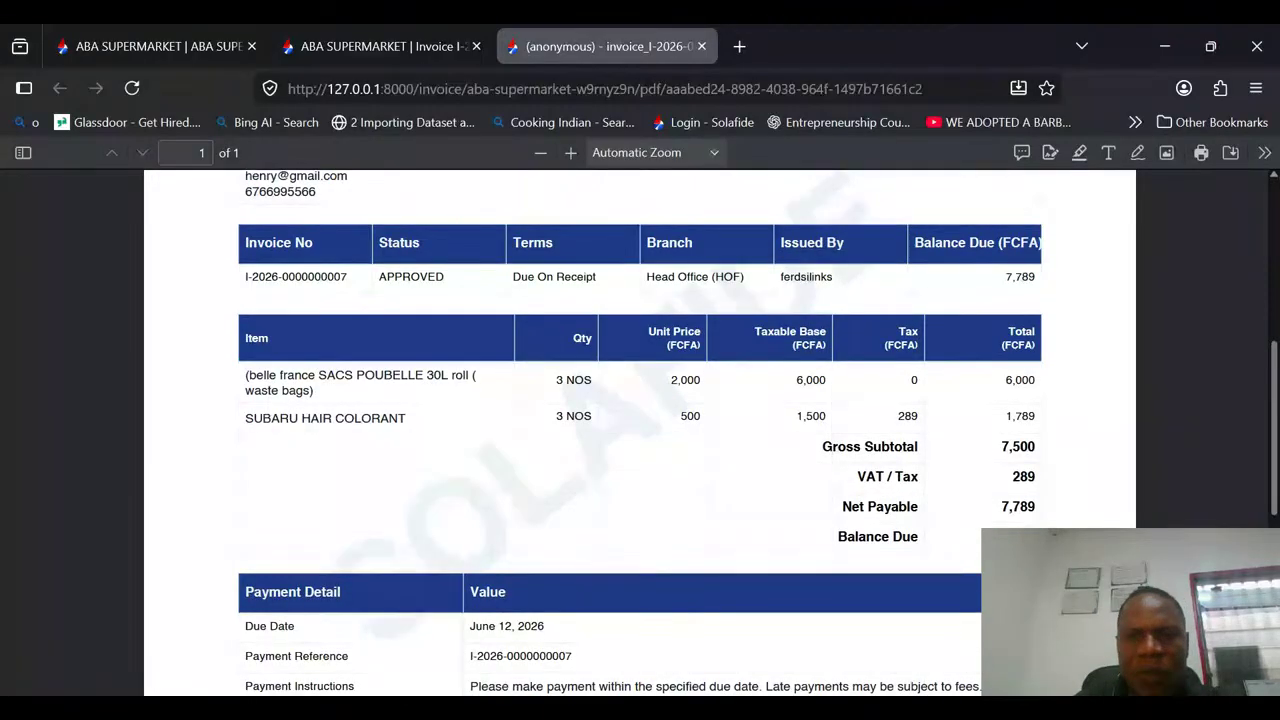
pyautogui.scroll(5, 1268, 285)
pyautogui.scroll(-5, 1268, 285)
pyautogui.scroll(-4, 1268, 285)
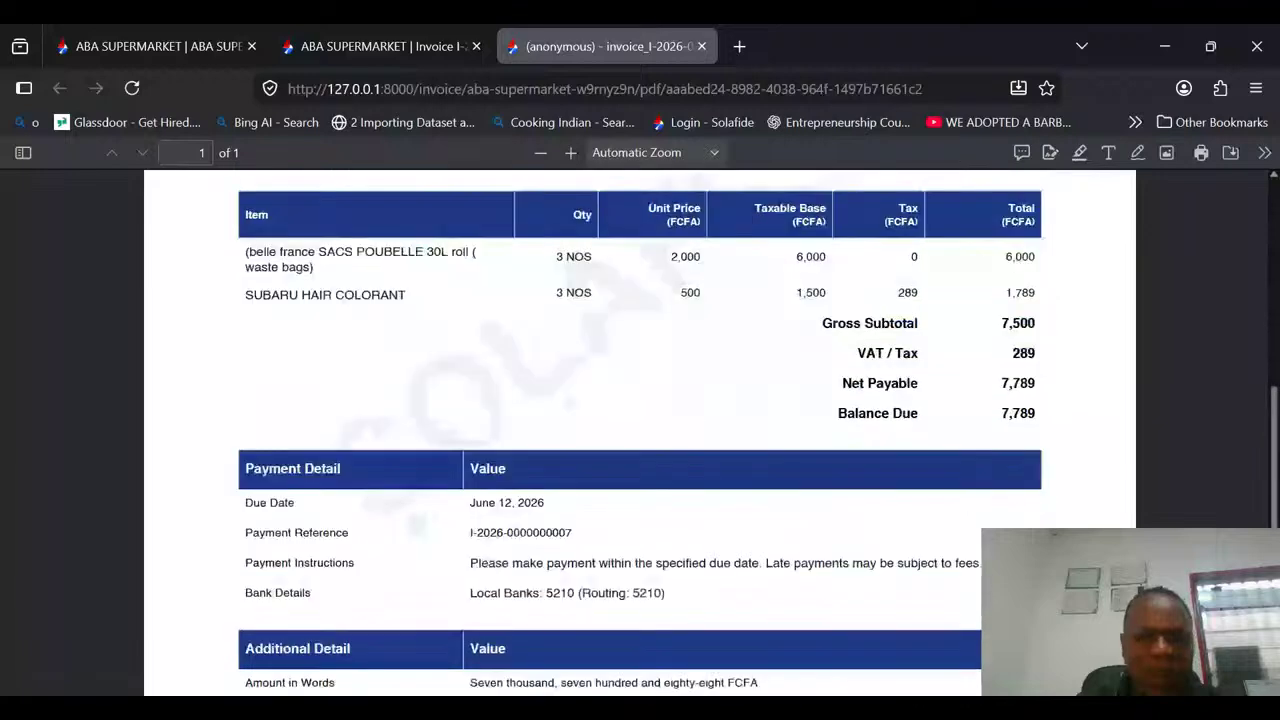
pyautogui.scroll(3, 1268, 285)
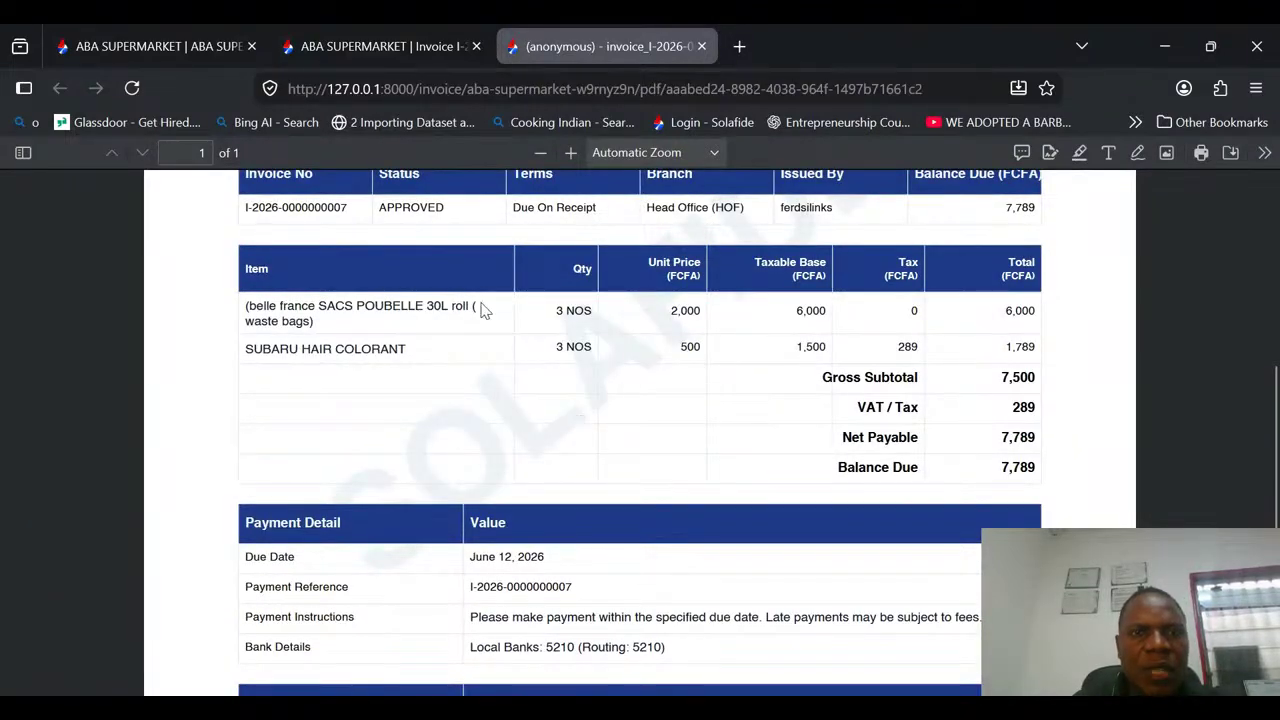
pyautogui.click(375, 45)
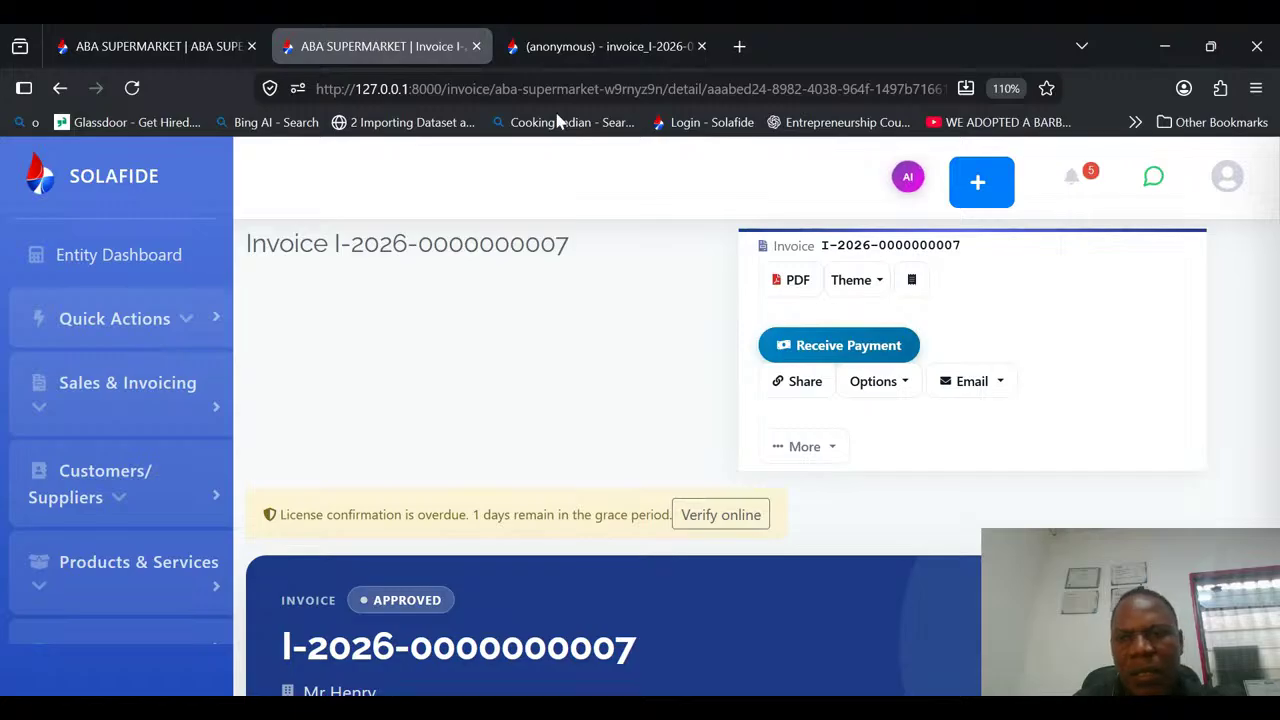
# Receive the full payment of FCFA 7788.75 for the approved invoice into the Cash account.
pyautogui.click(872, 346)
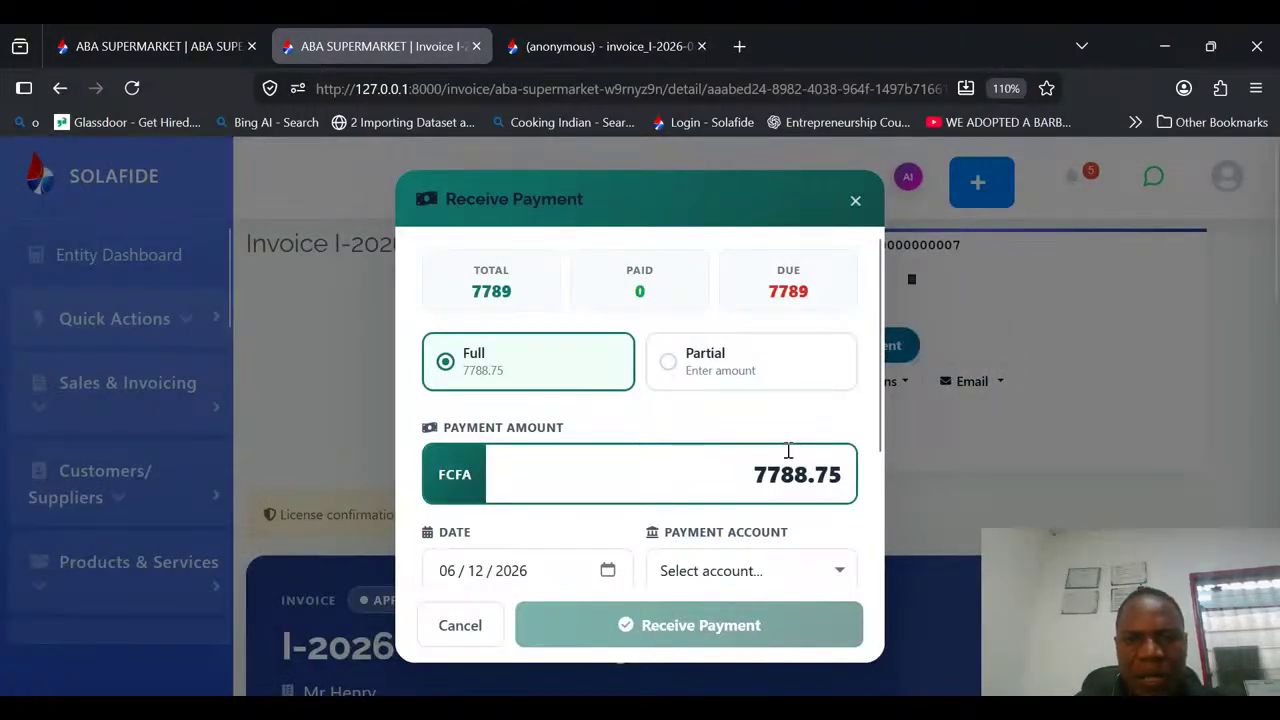
pyautogui.click(674, 360)
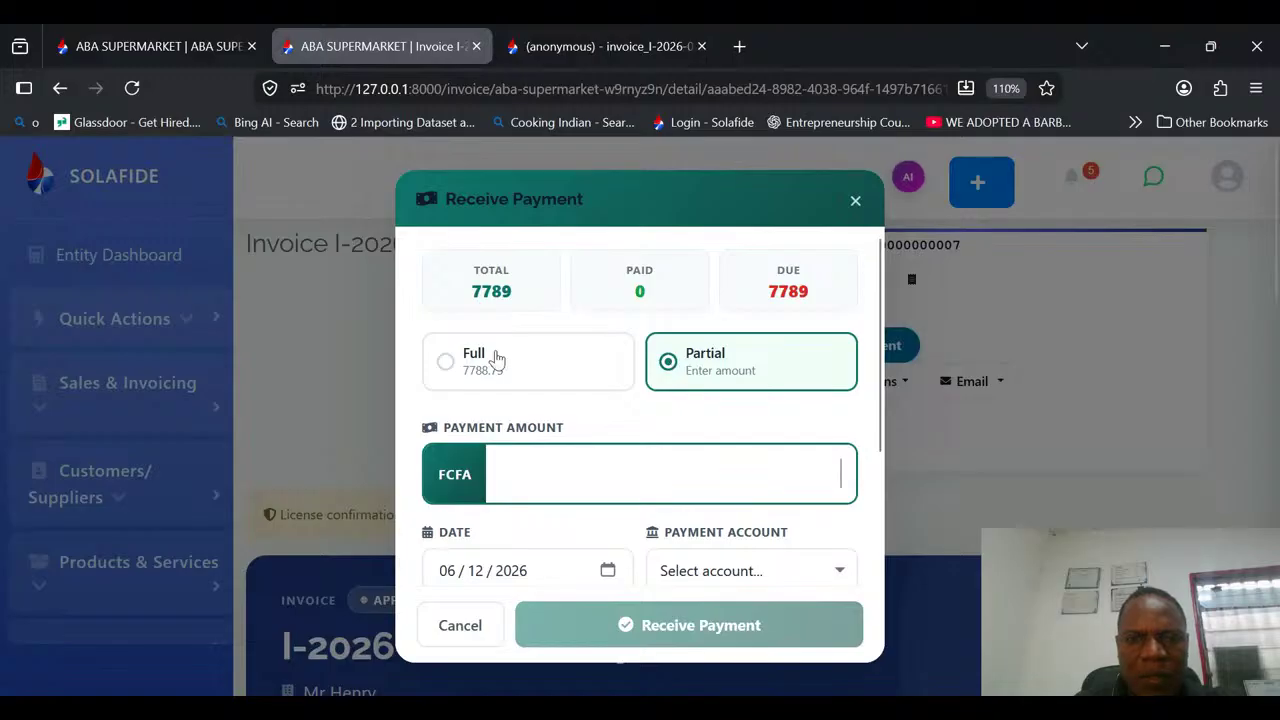
pyautogui.click(445, 362)
pyautogui.click(703, 567)
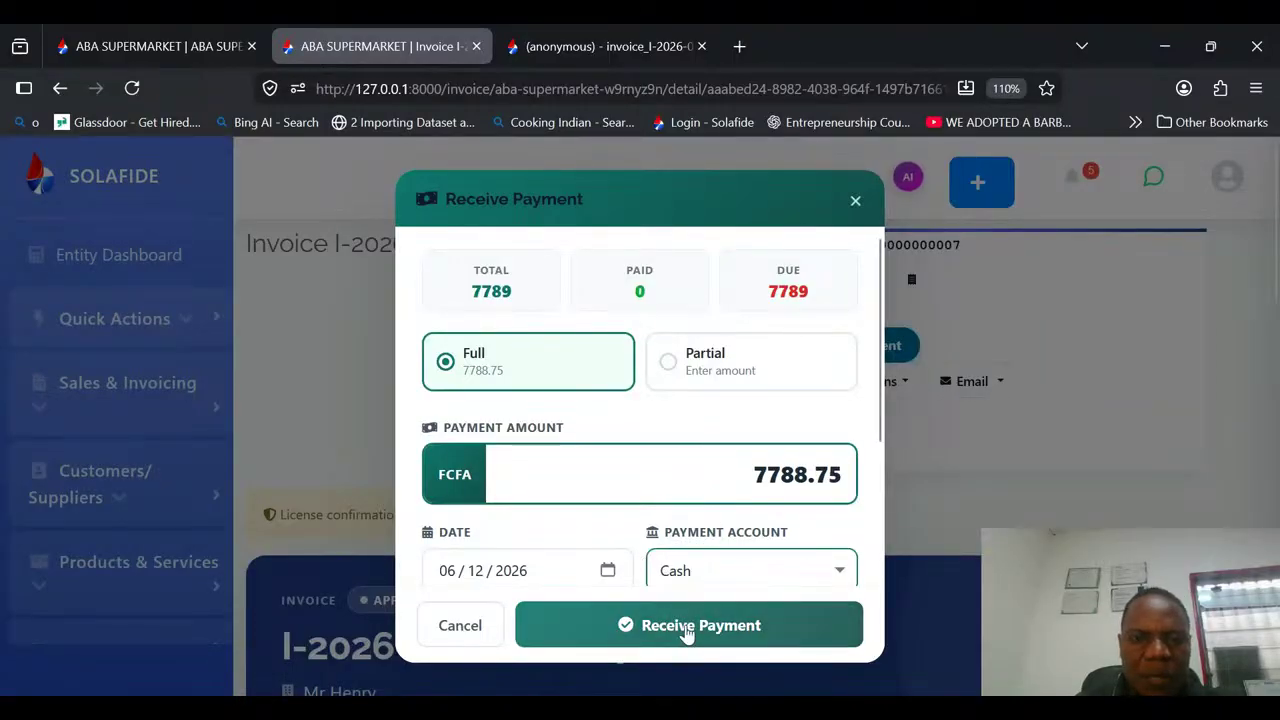
pyautogui.click(686, 628)
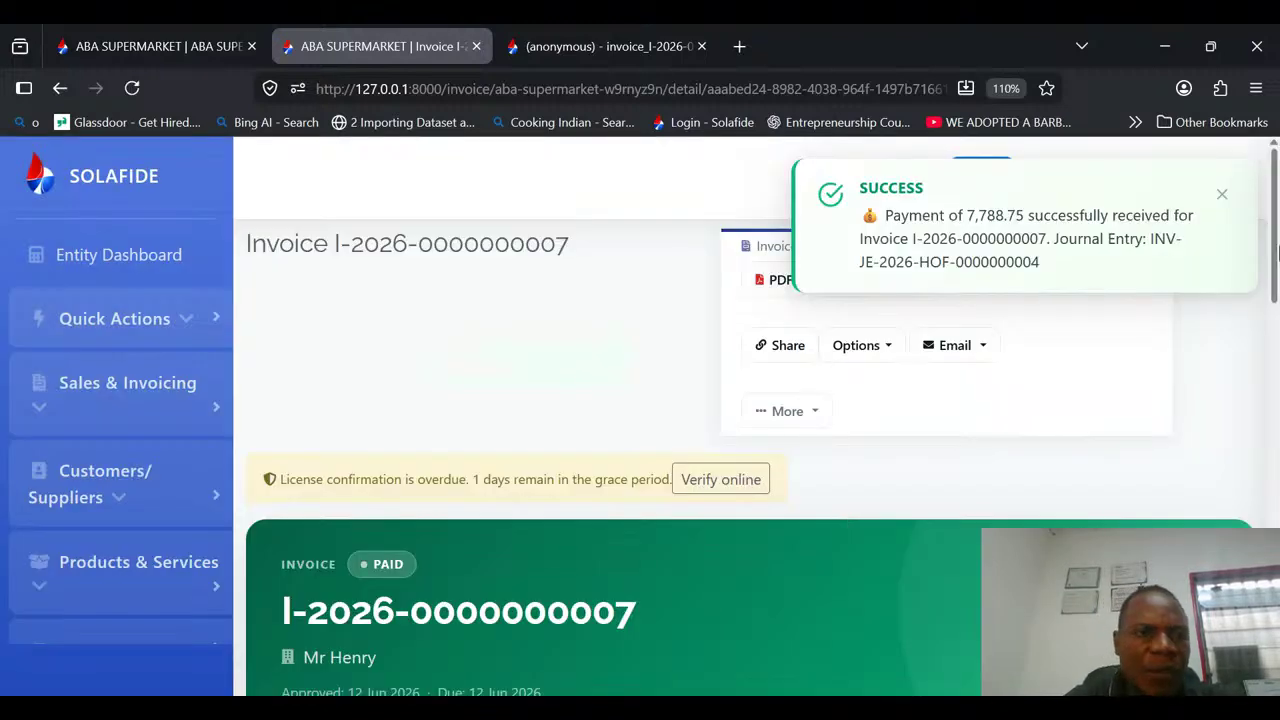
# Look through the invoice receipts list and open the details of the 12 June 2026 receipt for FCFA 7,789.
pyautogui.moveTo(1277, 253); pyautogui.dragTo(268, 337)
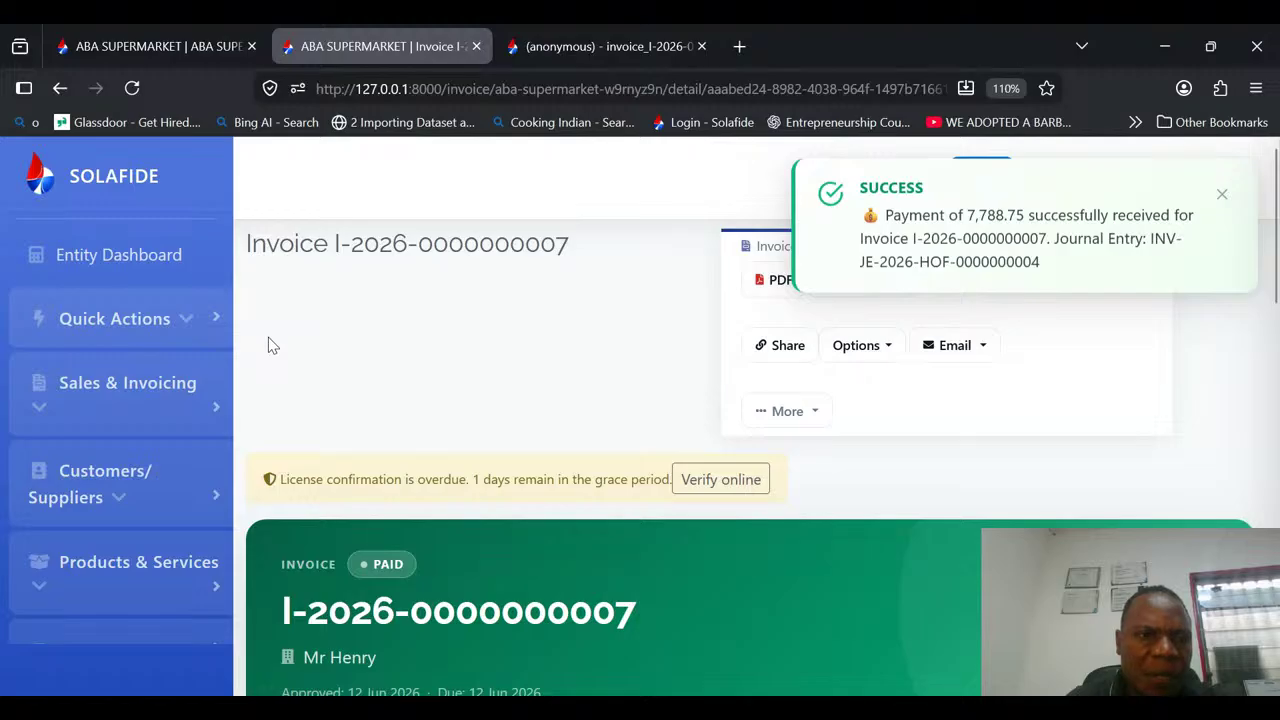
pyautogui.click(186, 317)
pyautogui.click(166, 334)
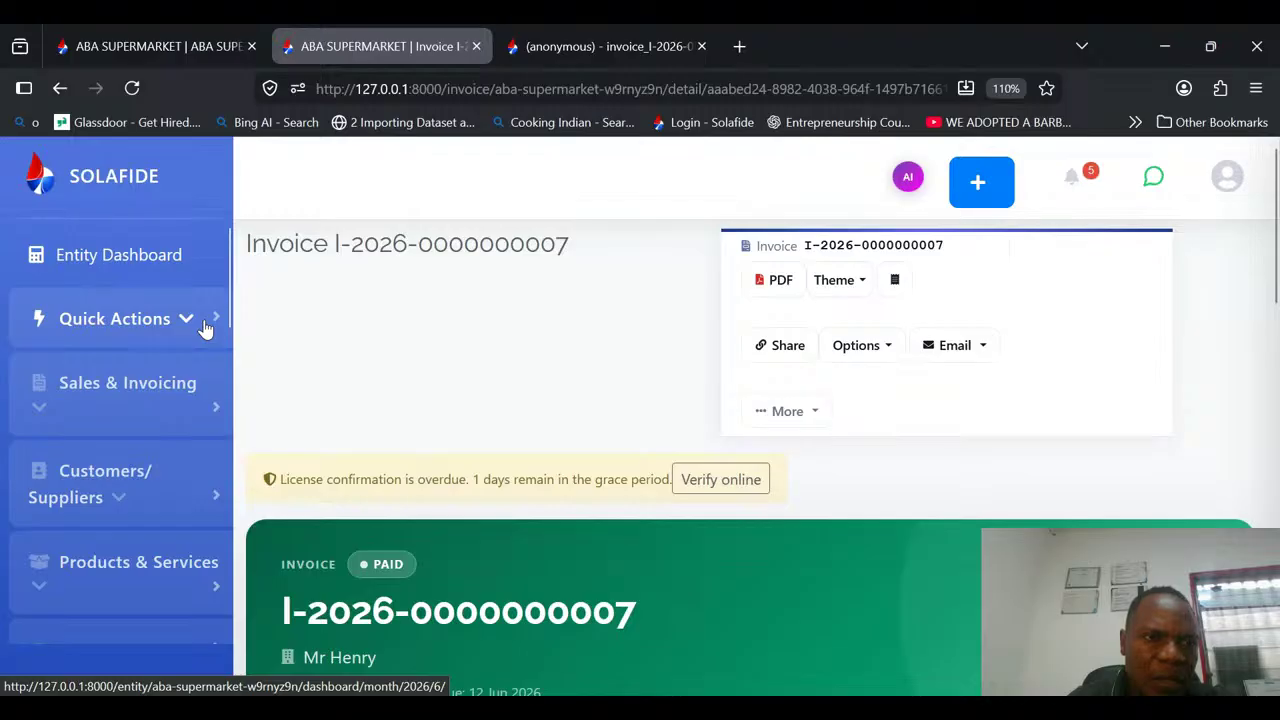
pyautogui.click(162, 390)
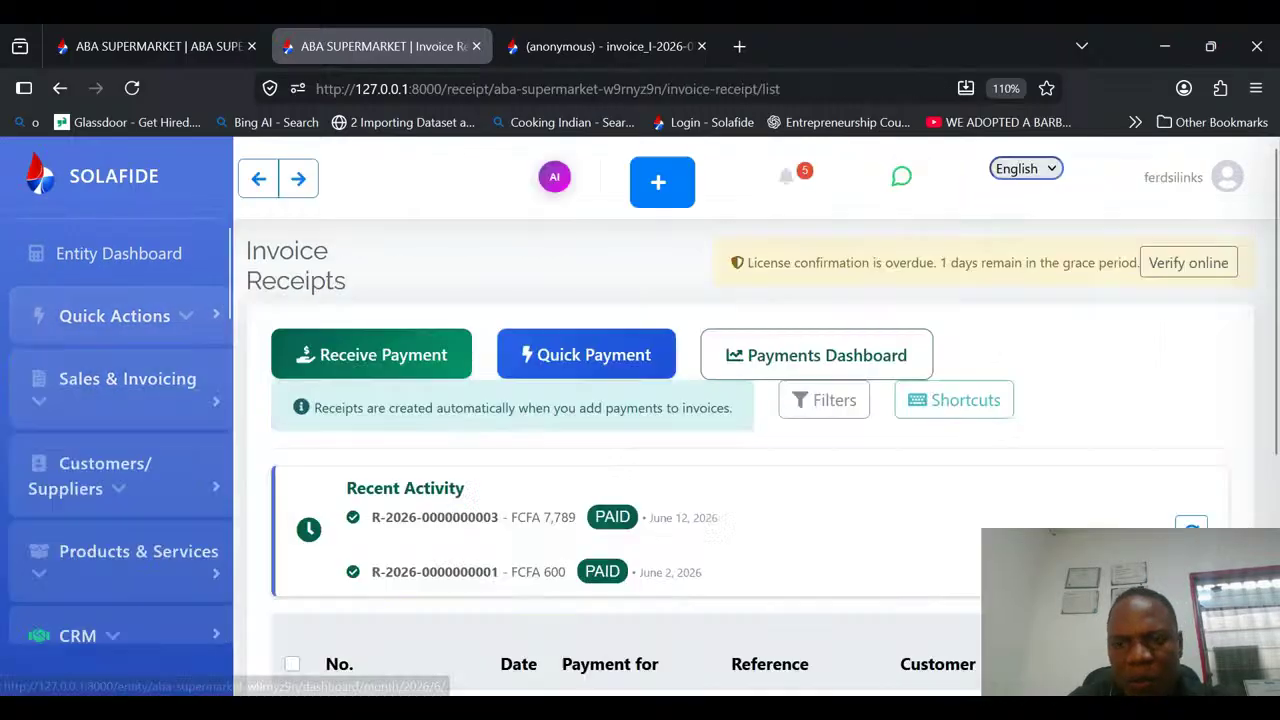
pyautogui.moveTo(1276, 326); pyautogui.dragTo(1278, 483)
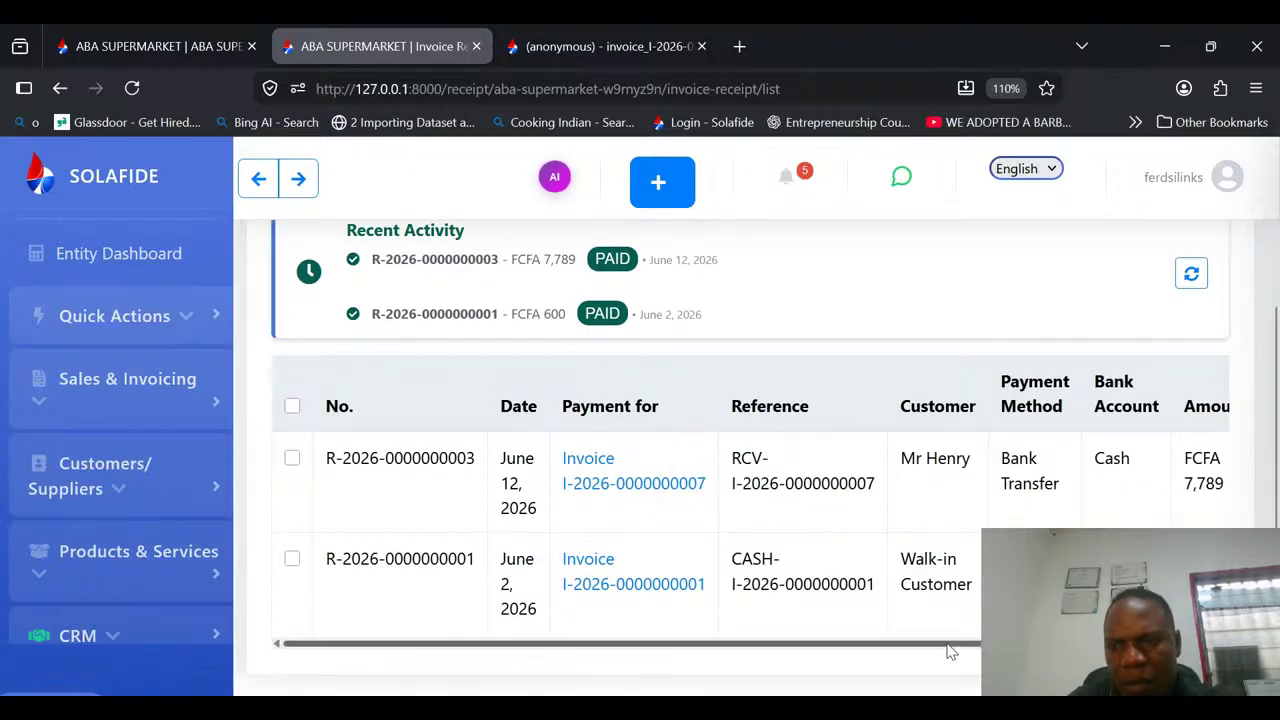
pyautogui.moveTo(948, 645); pyautogui.dragTo(1173, 645)
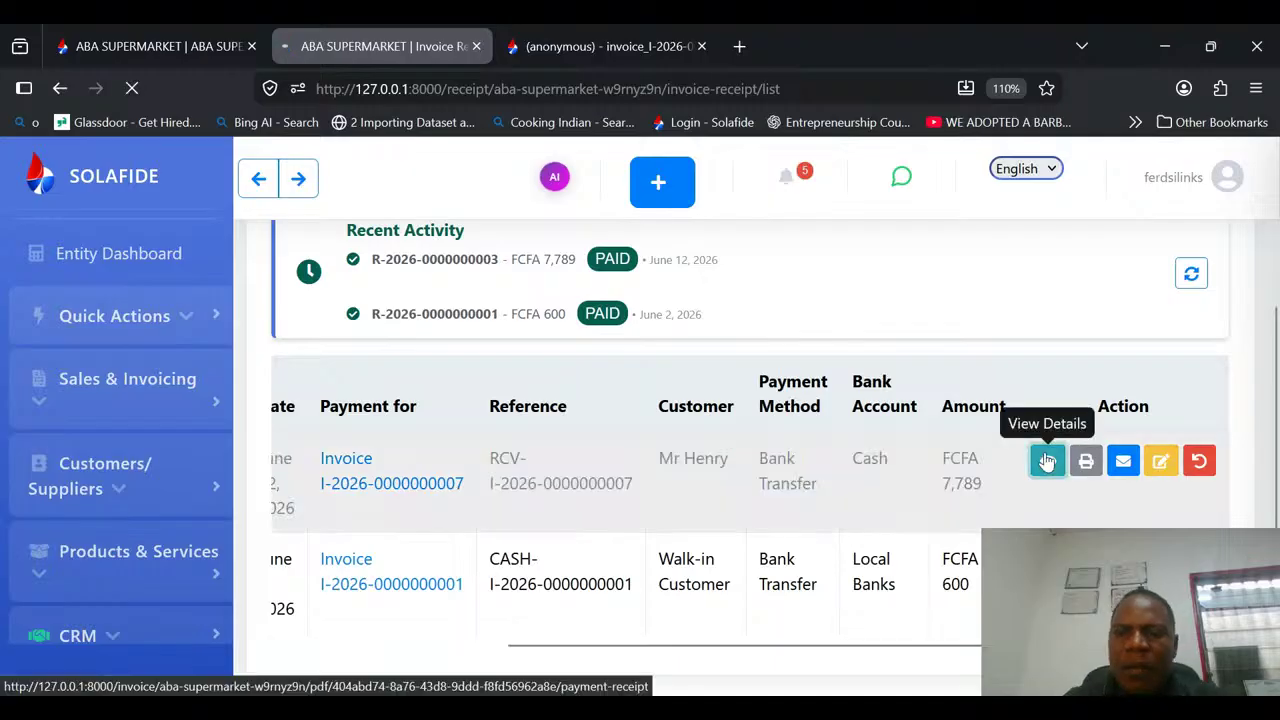
pyautogui.click(1047, 461)
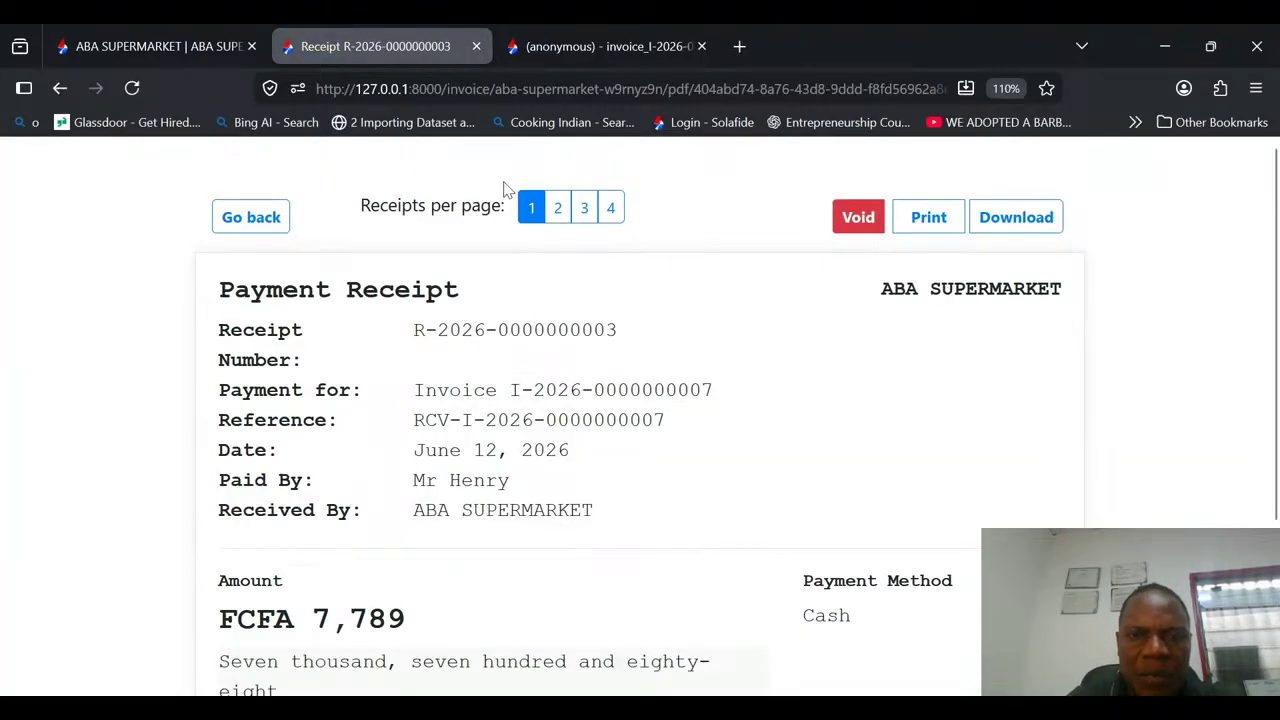
# Set the payment receipt view to 2 receipts per page, examine the receipt's details and return to the receipts list.
pyautogui.click(552, 205)
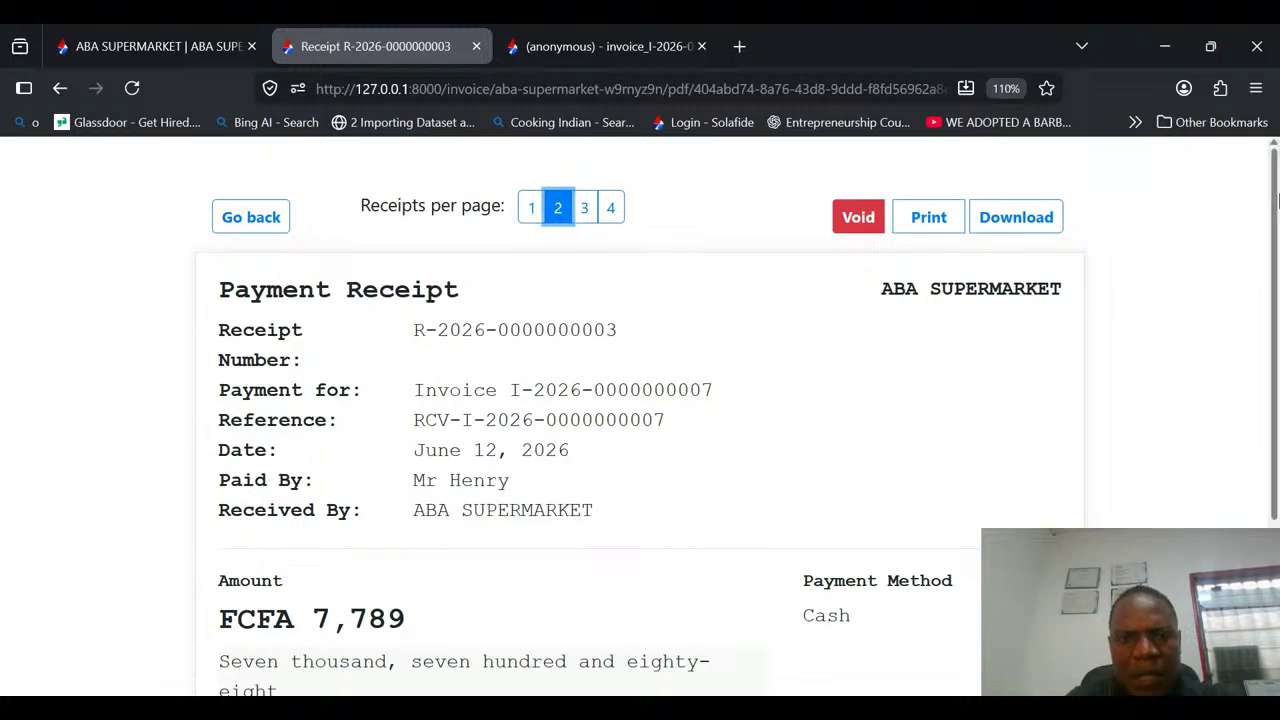
pyautogui.moveTo(1278, 203); pyautogui.dragTo(1278, 240)
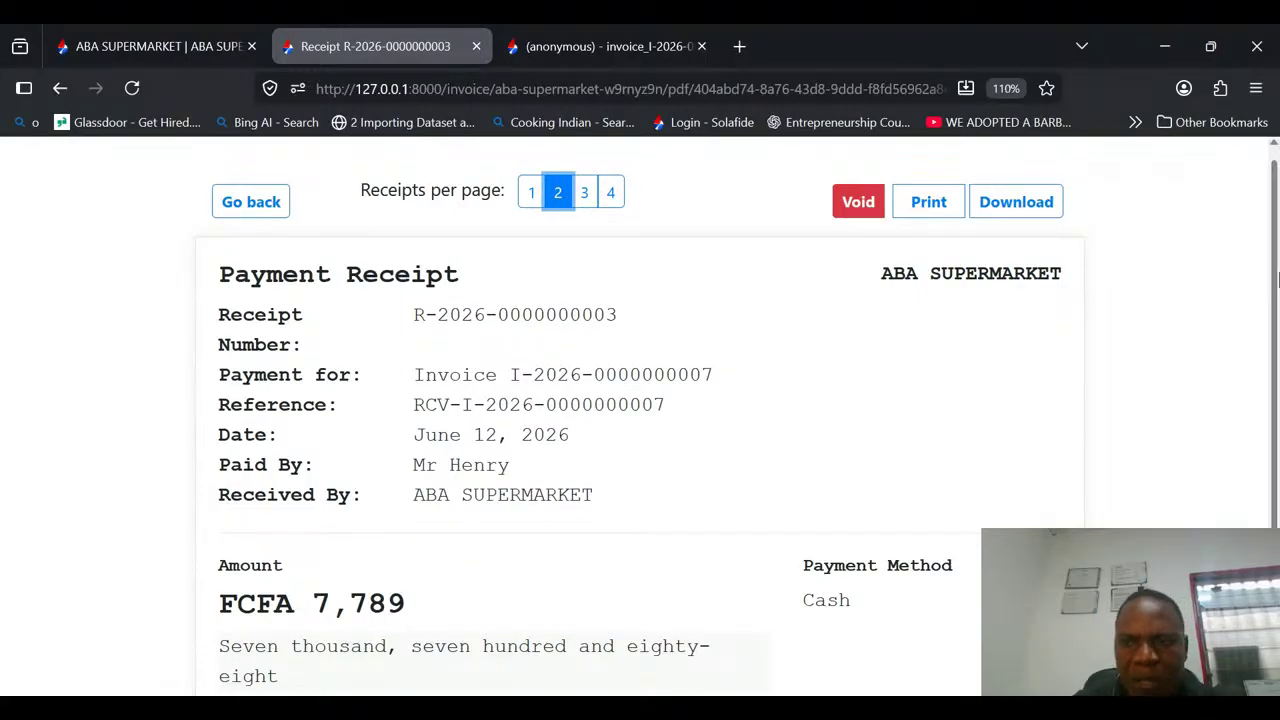
pyautogui.moveTo(1275, 262)
pyautogui.mouseDown()
pyautogui.moveTo(1275, 452)
pyautogui.moveTo(1260, 289)
pyautogui.mouseUp()
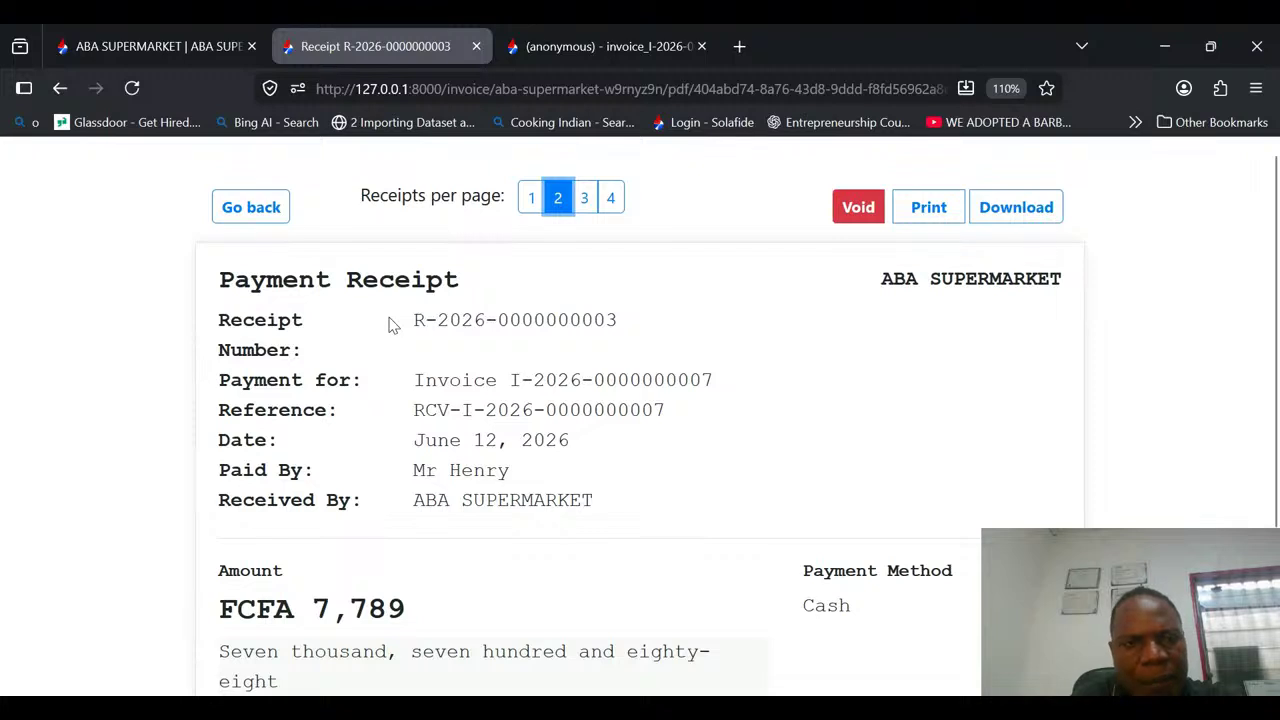
pyautogui.click(263, 208)
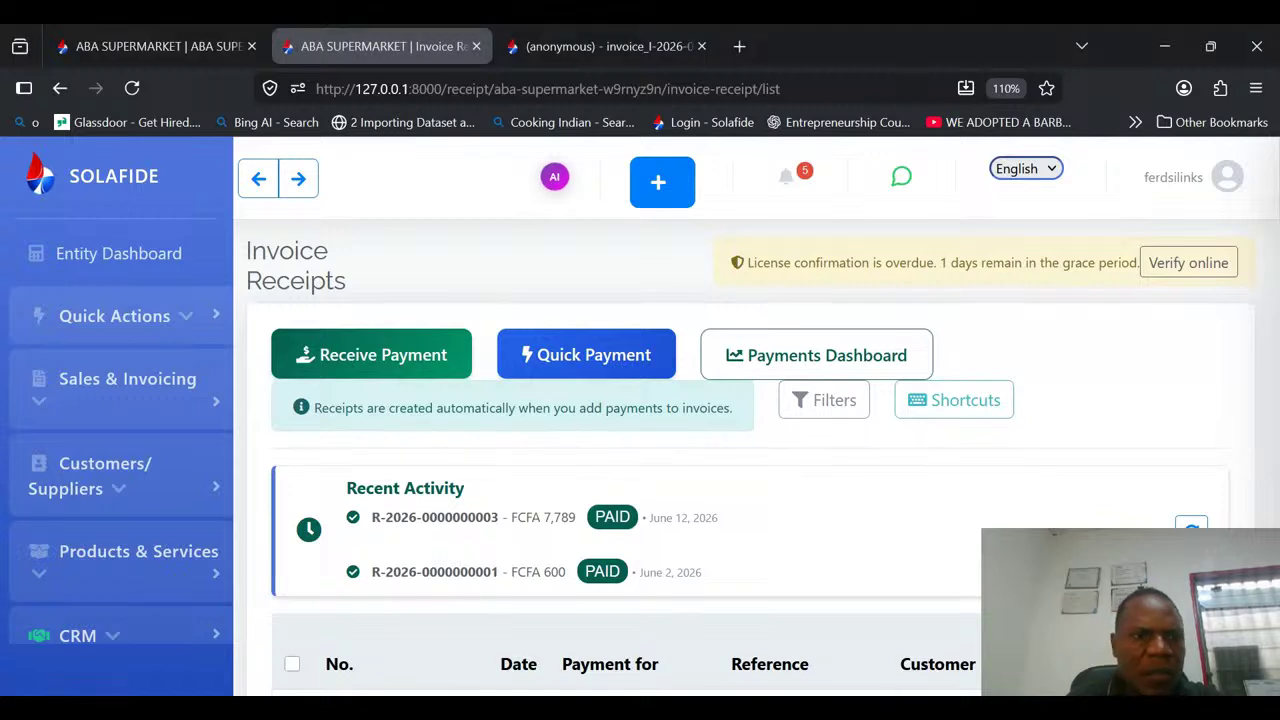
# Open the customer estimates list and start creating a new customer estimate.
pyautogui.click(171, 310)
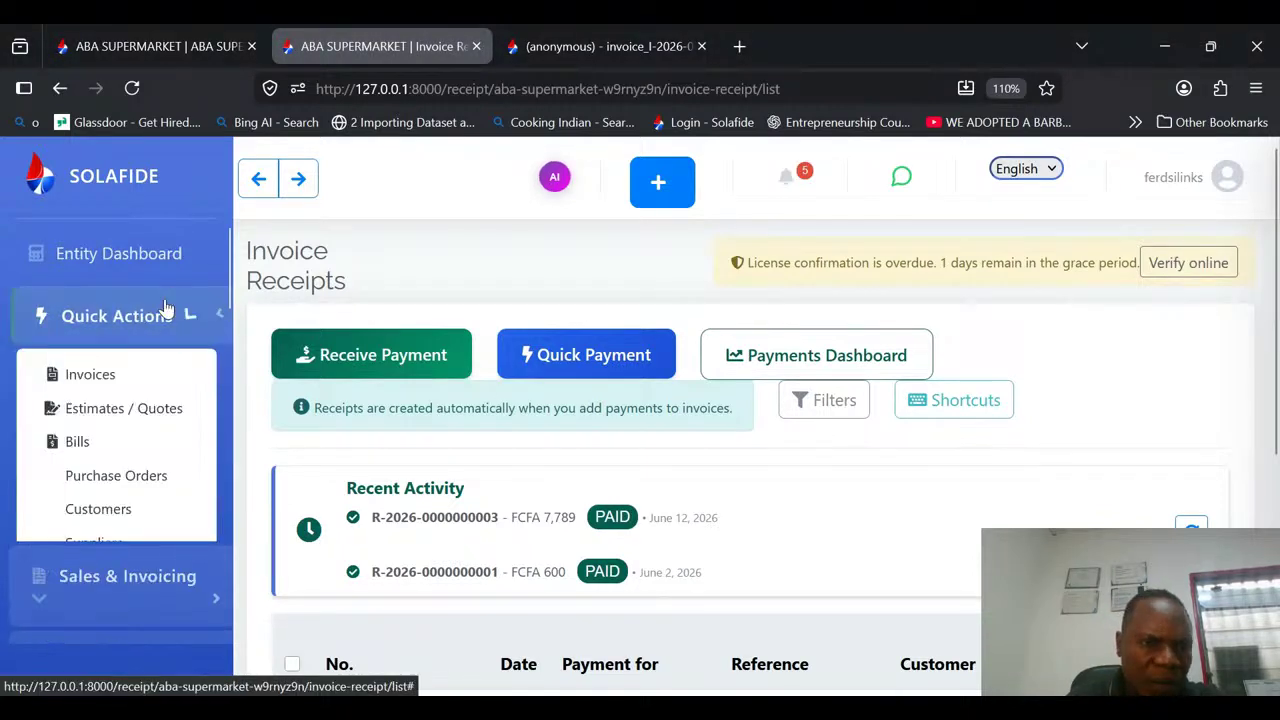
pyautogui.click(112, 418)
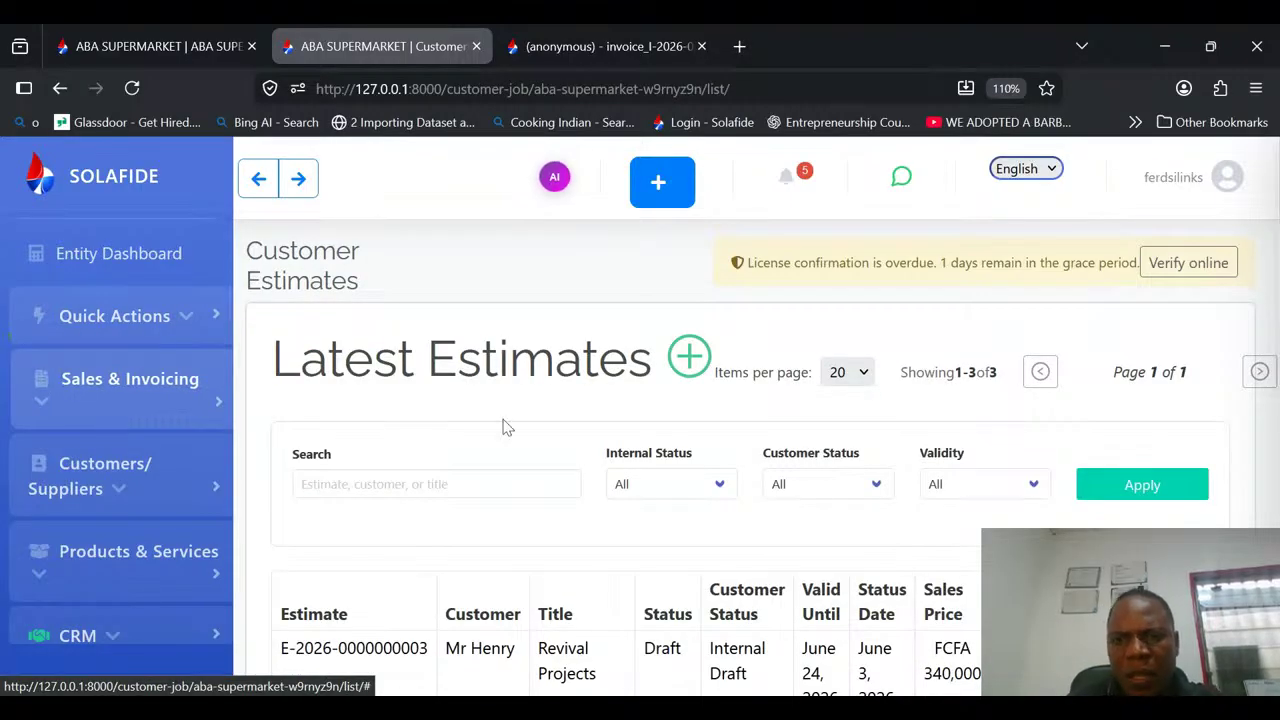
pyautogui.moveTo(1278, 260); pyautogui.dragTo(1275, 296)
pyautogui.click(698, 318)
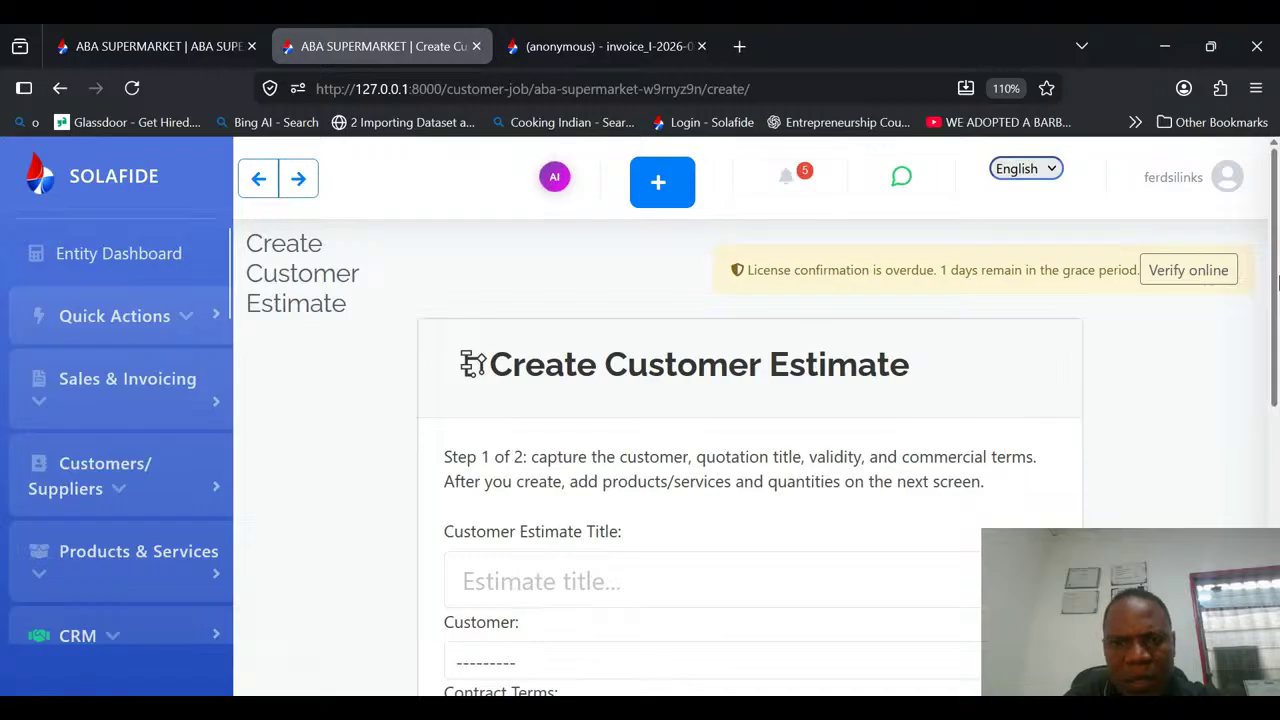
# Enter "Water Project for ABC" as the customer estimate's title.
pyautogui.moveTo(1278, 283); pyautogui.dragTo(1277, 370)
pyautogui.click(565, 418)
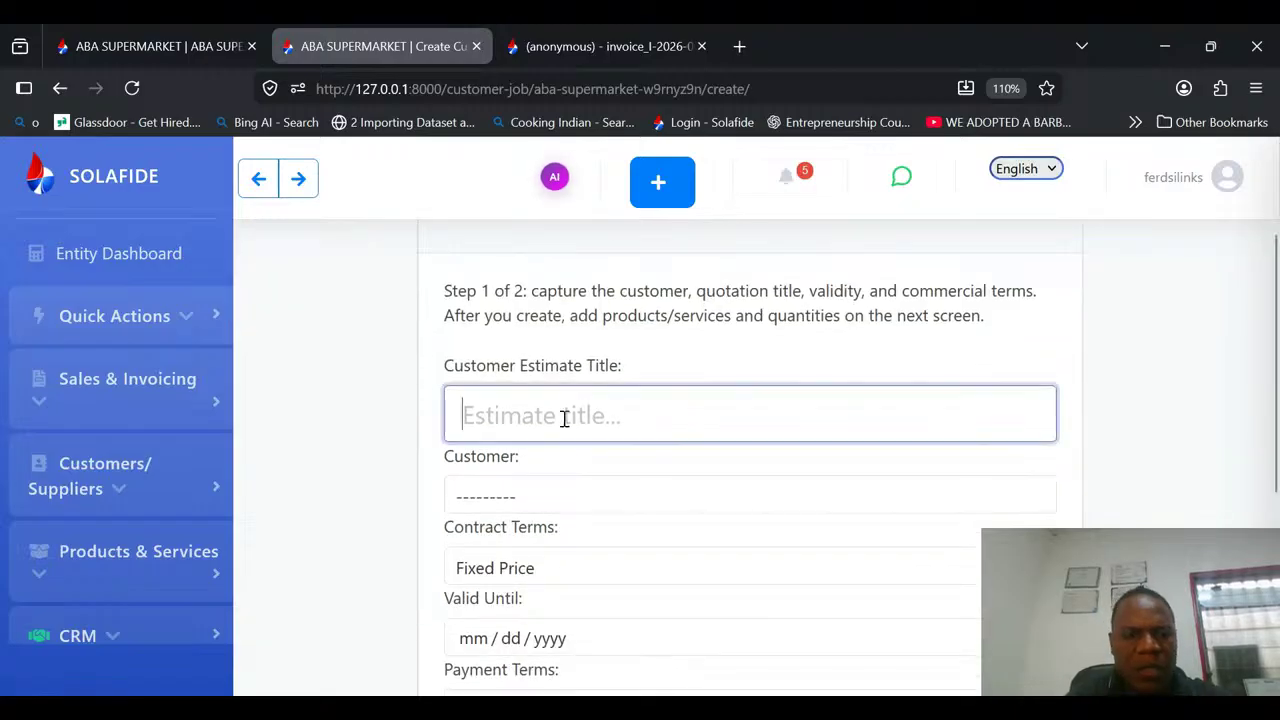
pyautogui.write('Q')
pyautogui.press('BackSpace')
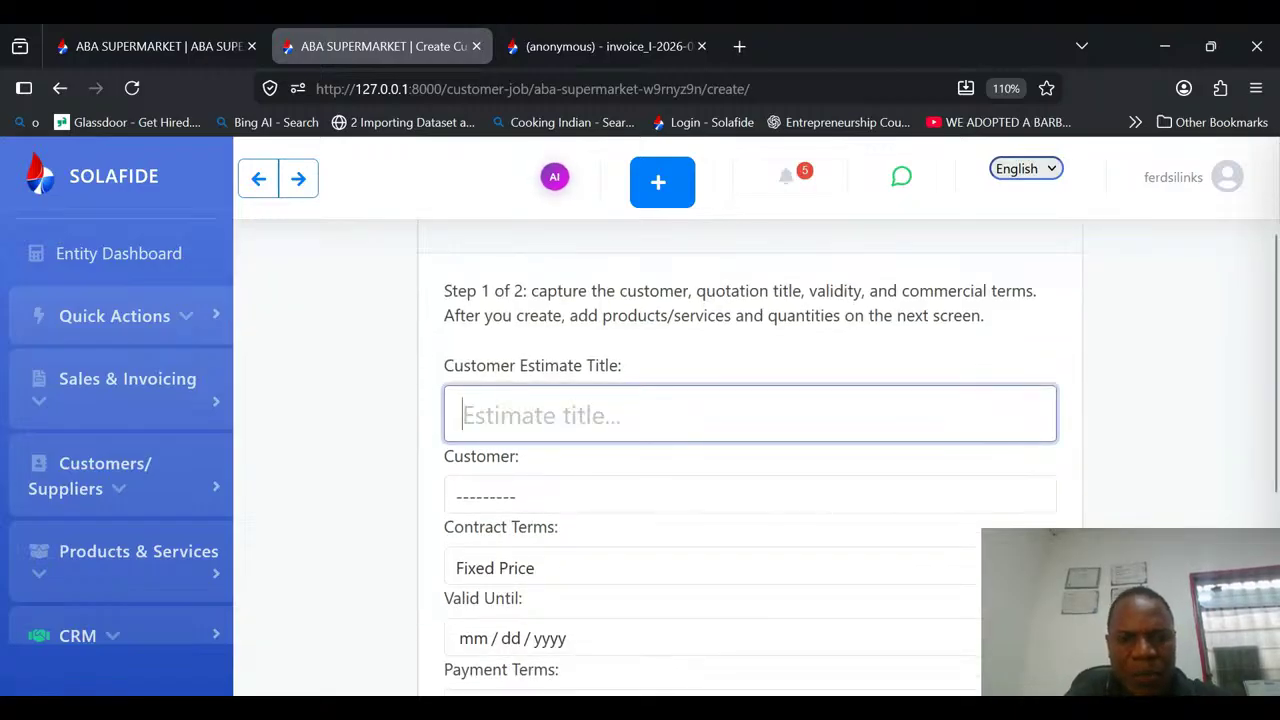
pyautogui.write('Water P')
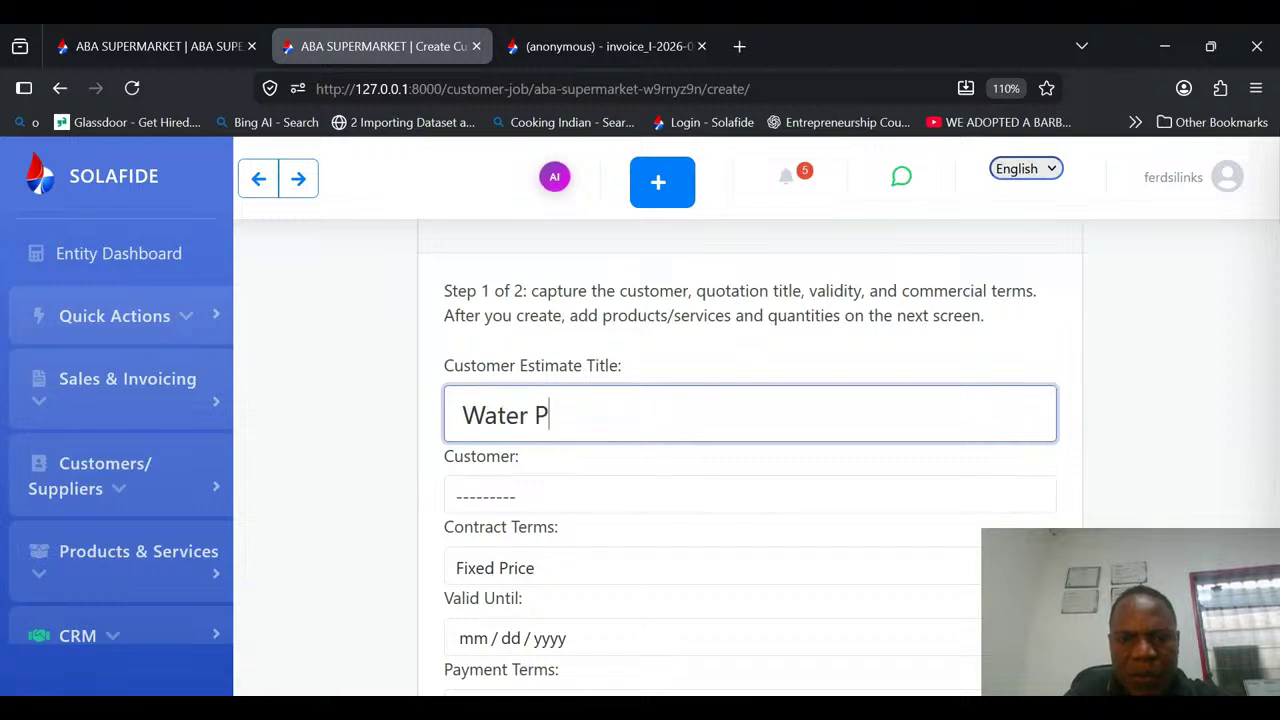
pyautogui.write('rj')
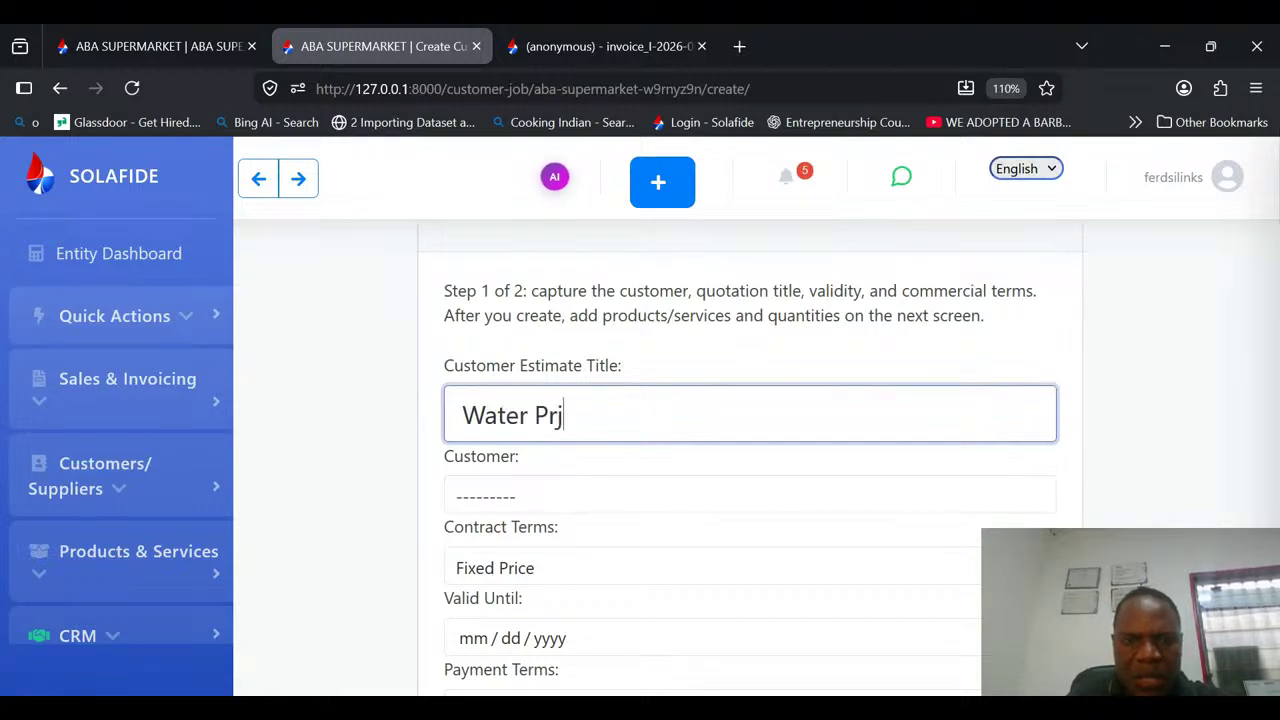
pyautogui.press('BackSpace')
pyautogui.write('ojec')
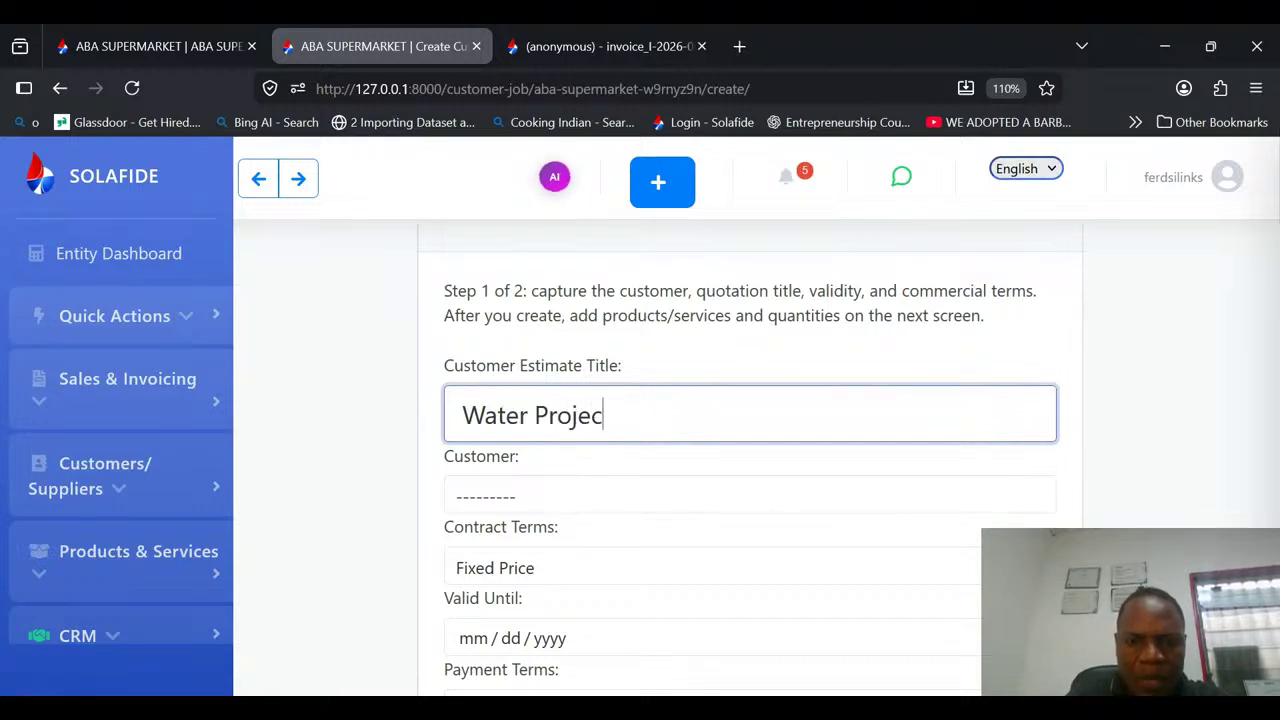
pyautogui.write('t for ')
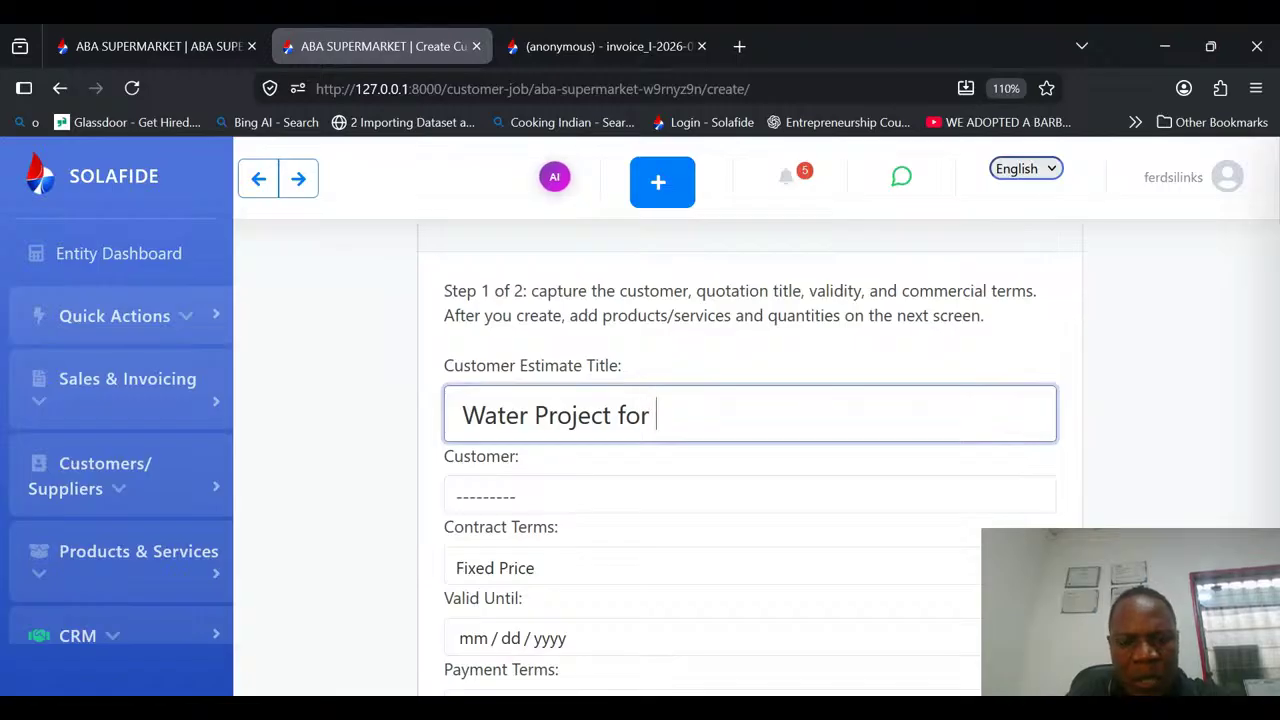
pyautogui.write('ABC')
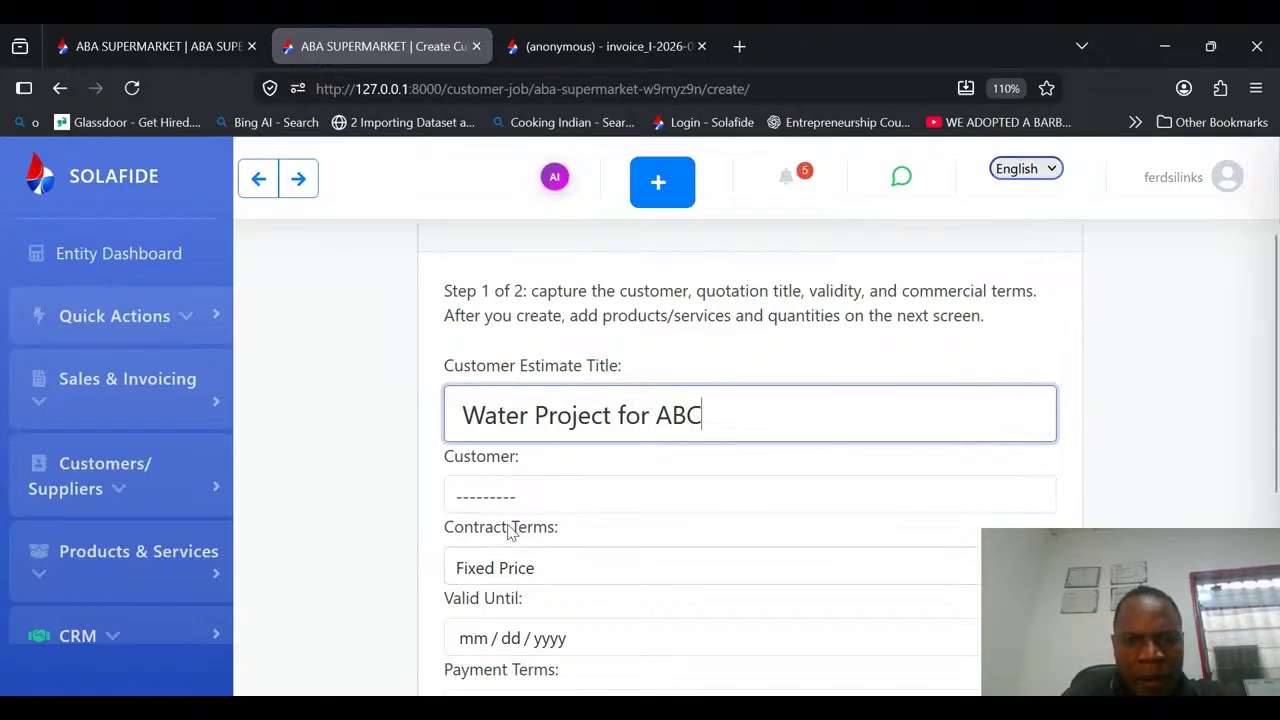
pyautogui.click(521, 506)
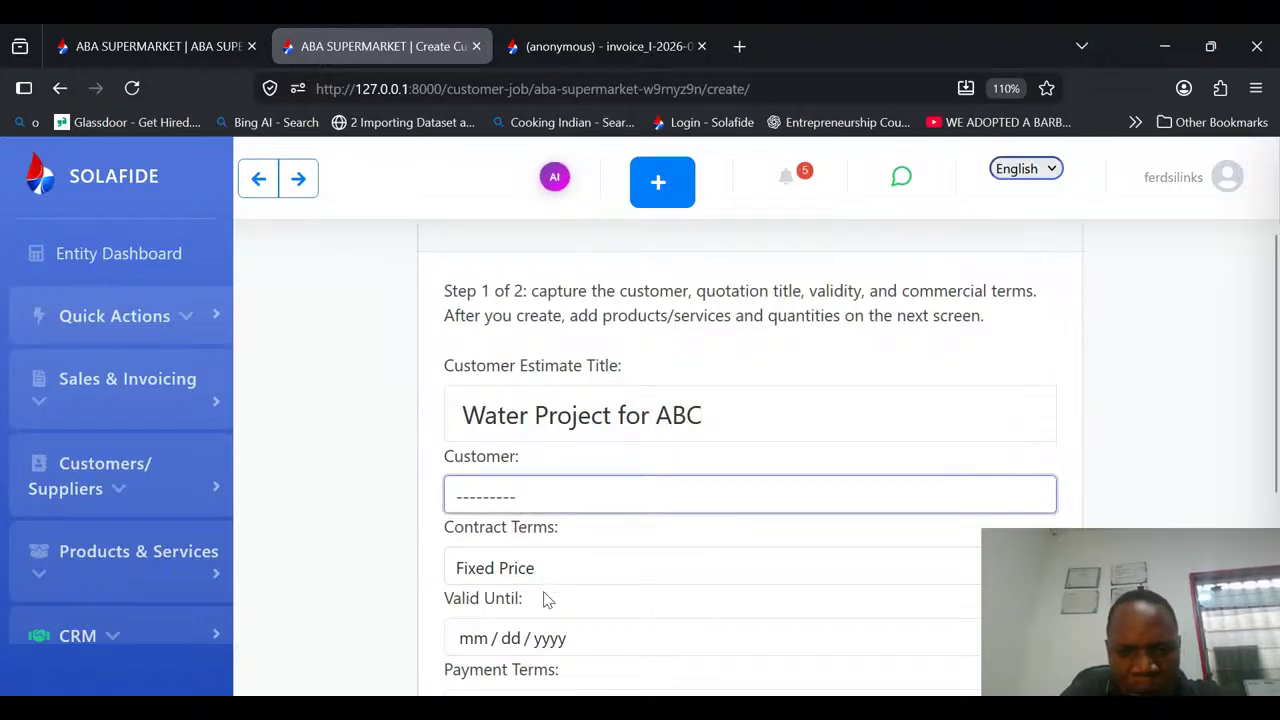
pyautogui.click(571, 578)
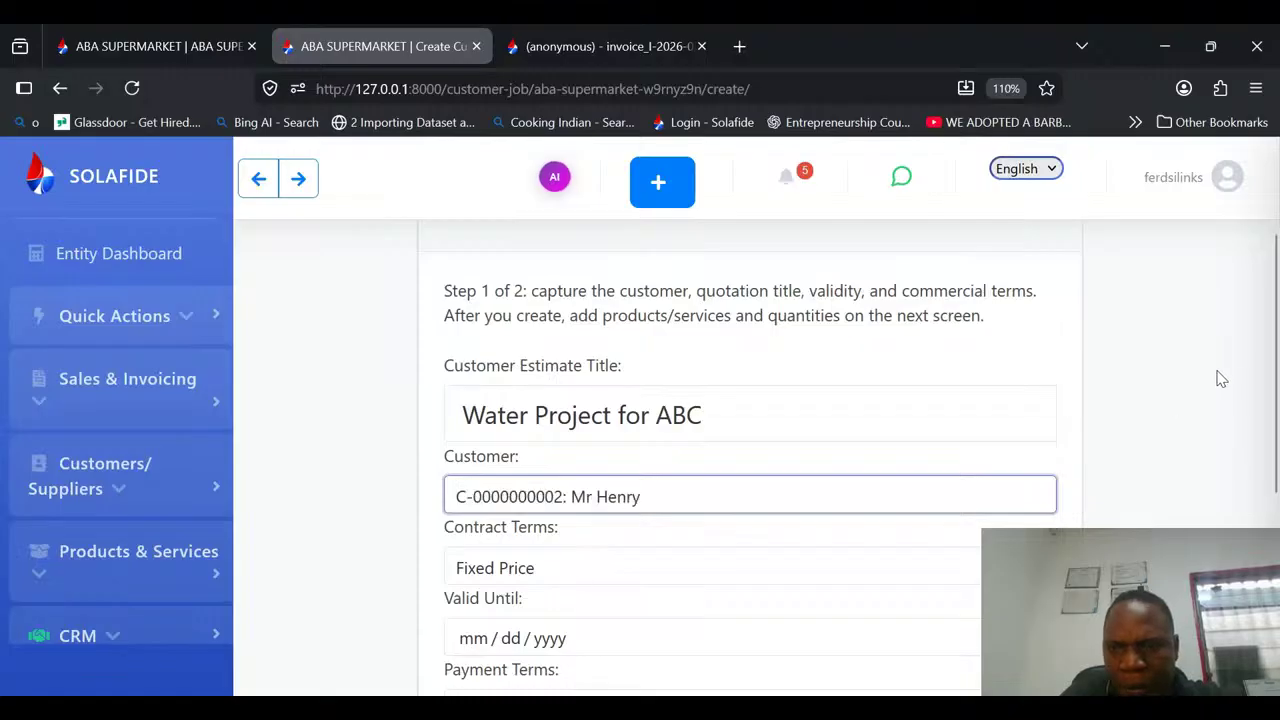
pyautogui.moveTo(1278, 344); pyautogui.dragTo(1278, 468)
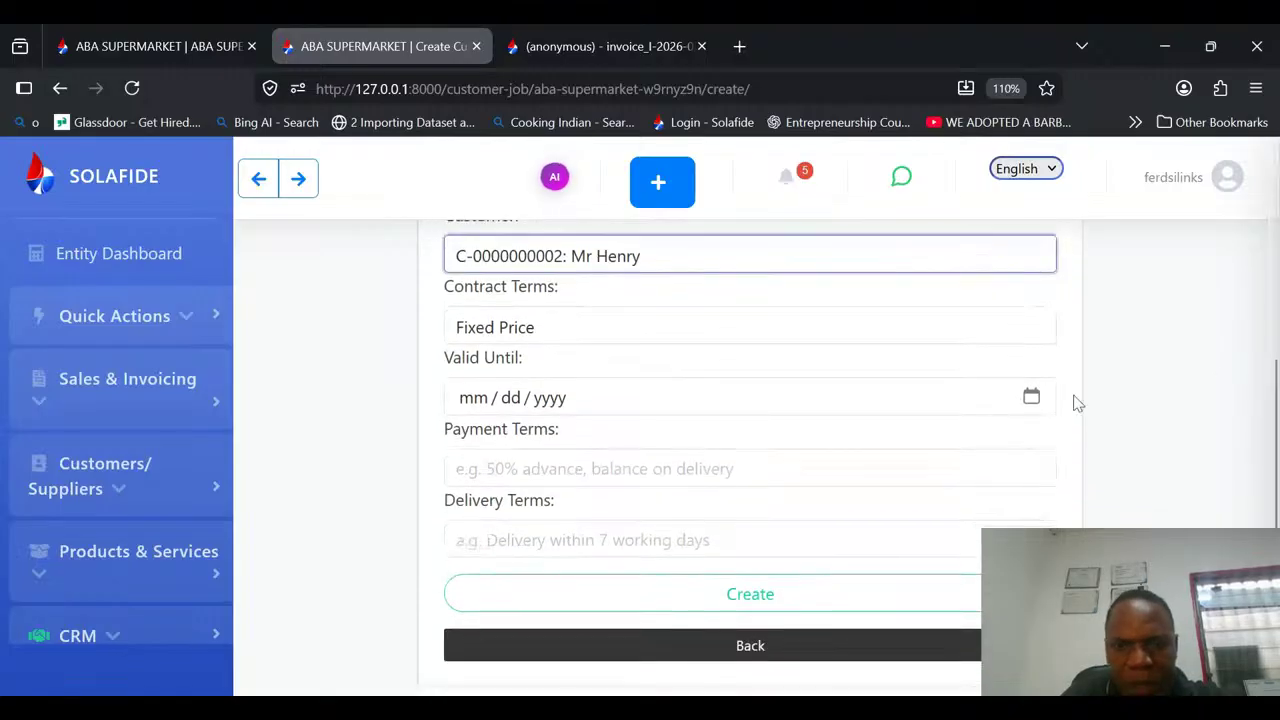
pyautogui.click(1031, 395)
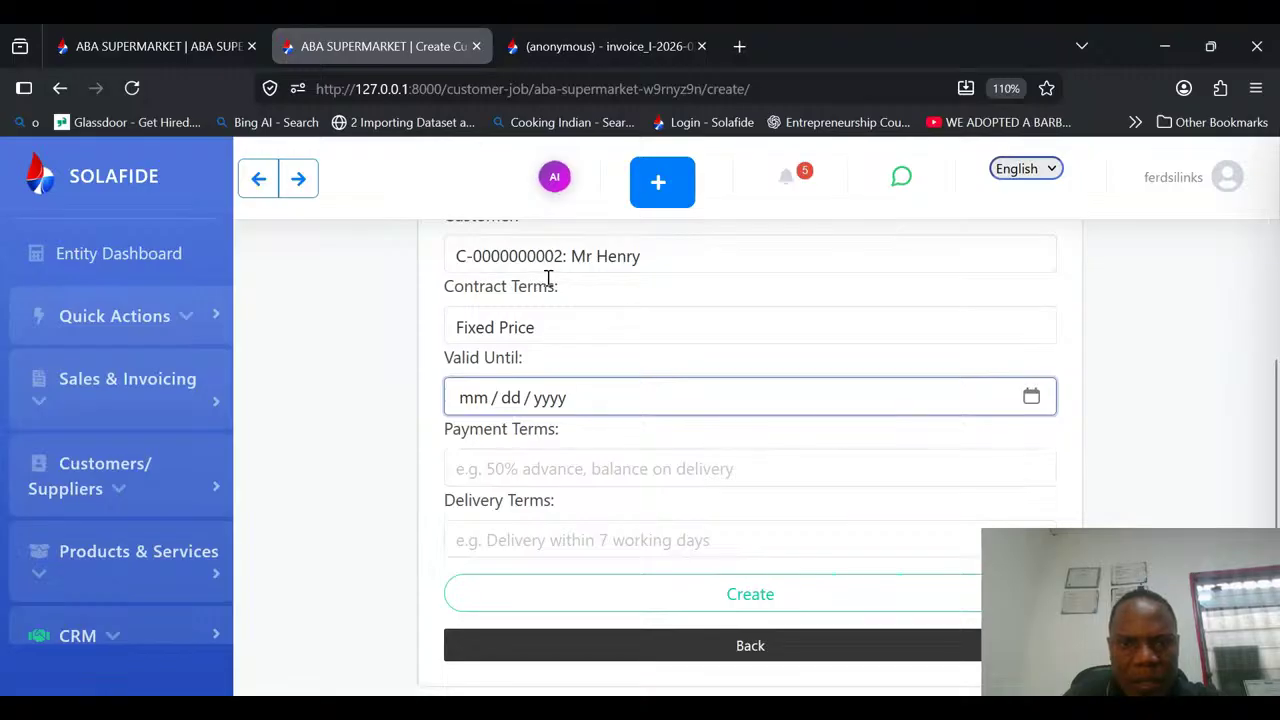
pyautogui.click(530, 468)
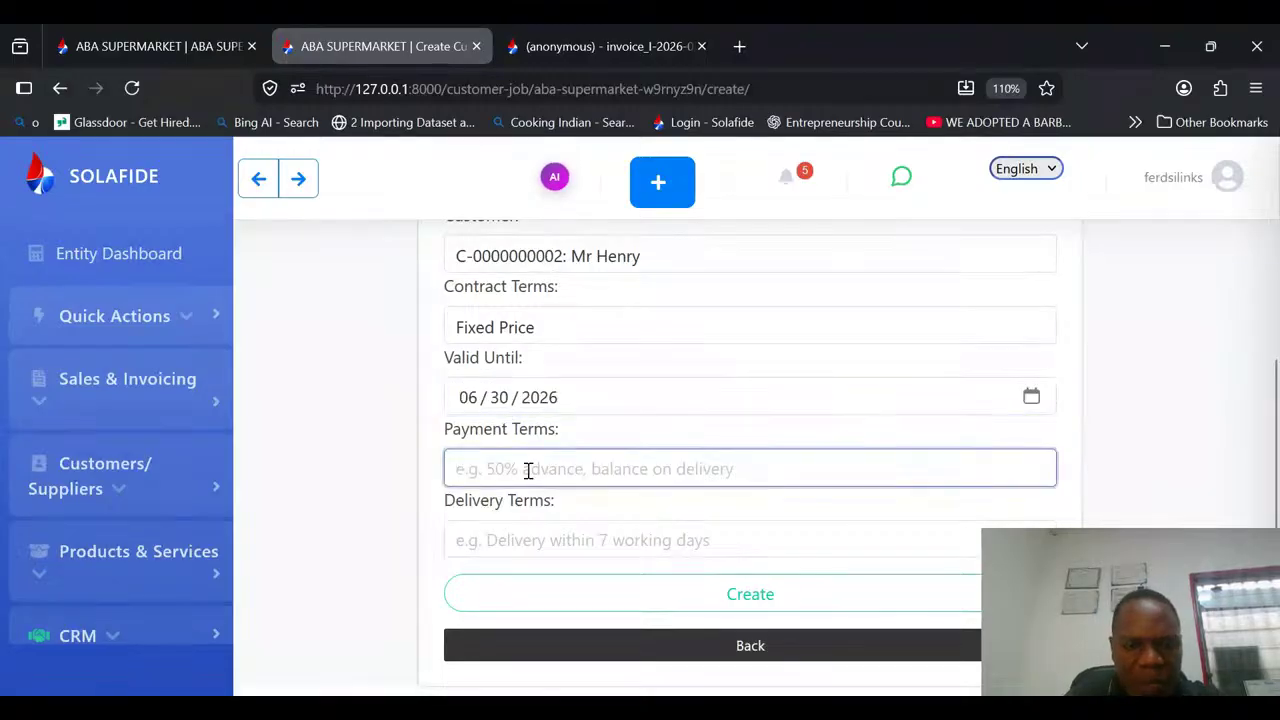
pyautogui.write('20%')
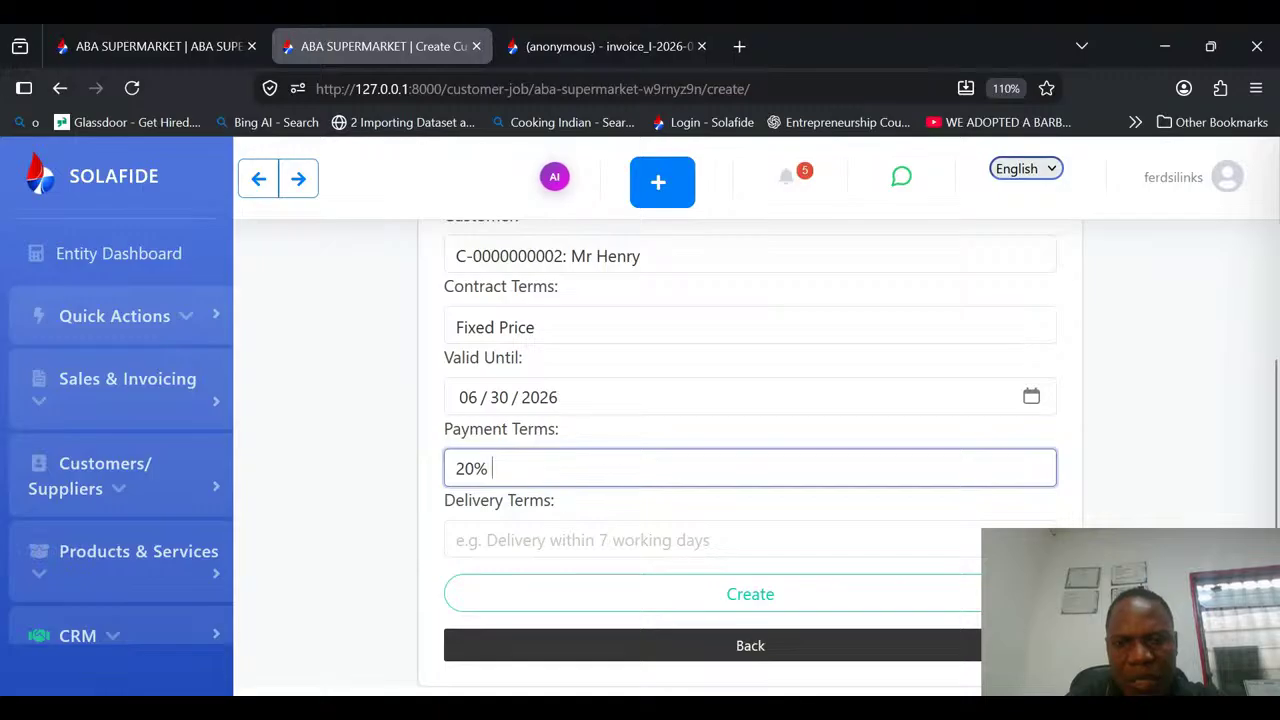
pyautogui.click(700, 594)
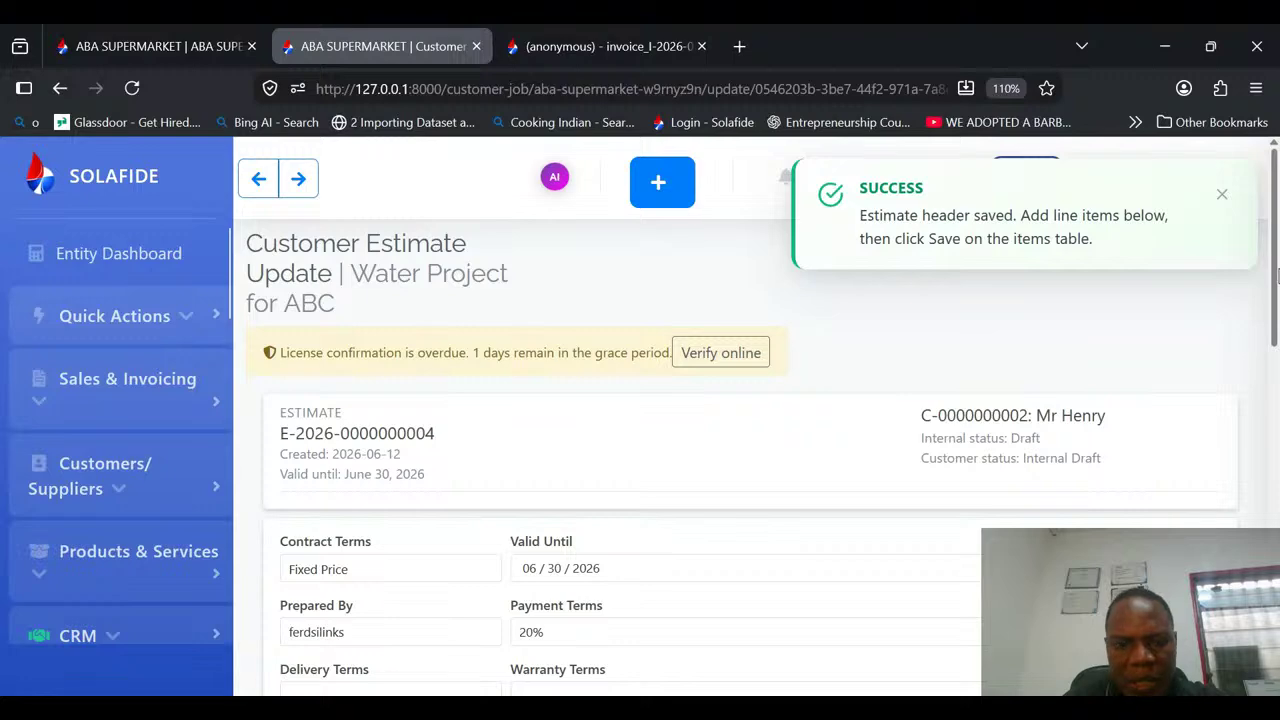
# Find 0.5L SUPERMONT in the catalog and choose it as the estimate's first line item.
pyautogui.scroll(-1, 1276, 272)
pyautogui.moveTo(1276, 290); pyautogui.dragTo(1276, 500)
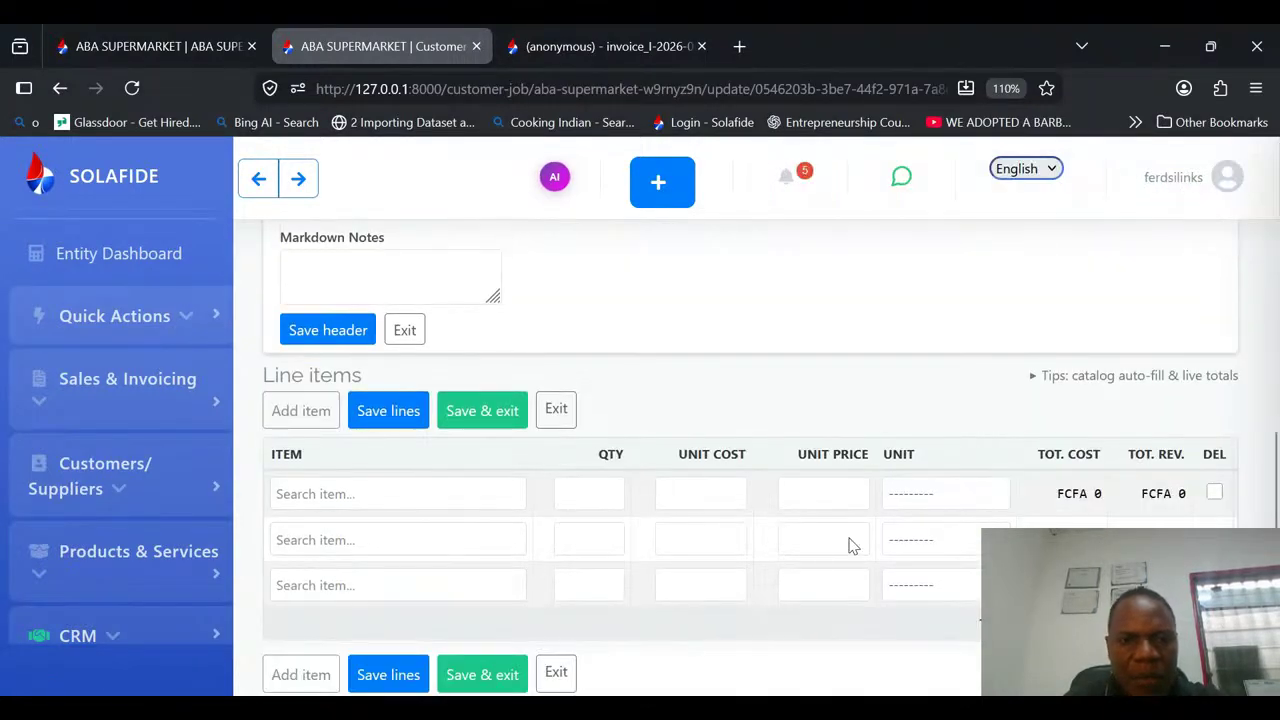
pyautogui.click(388, 503)
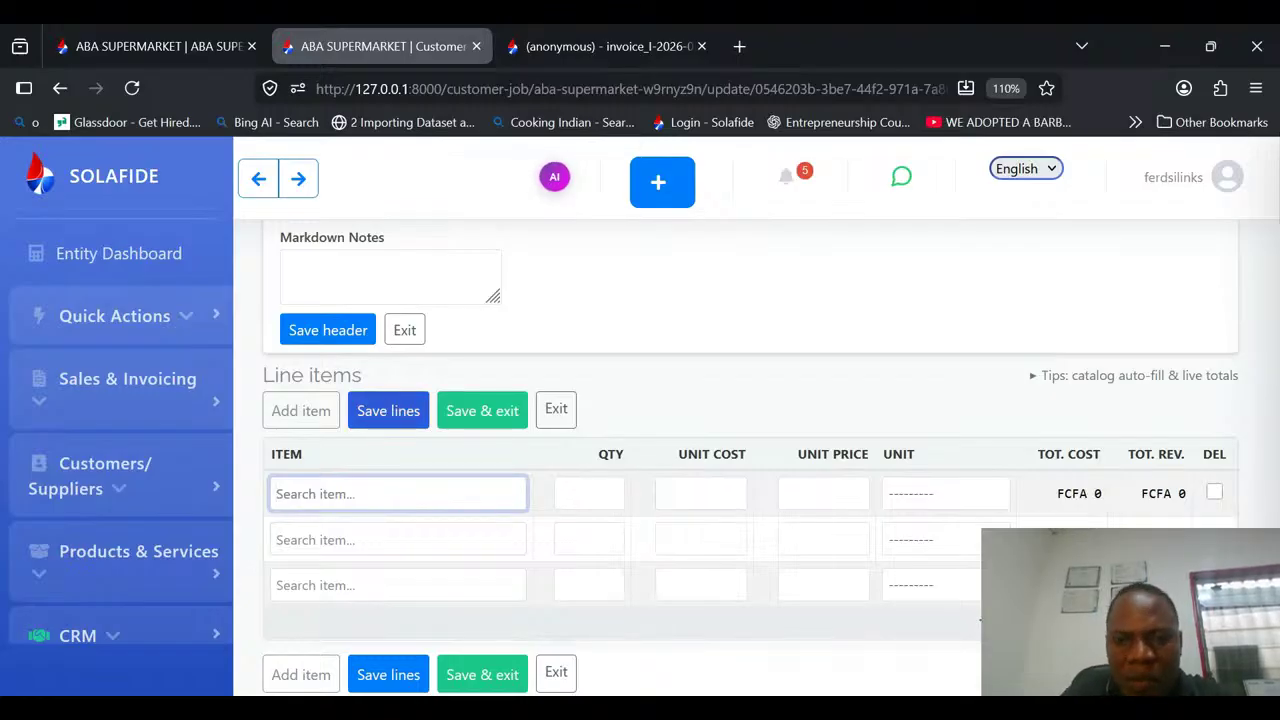
pyautogui.write('su')
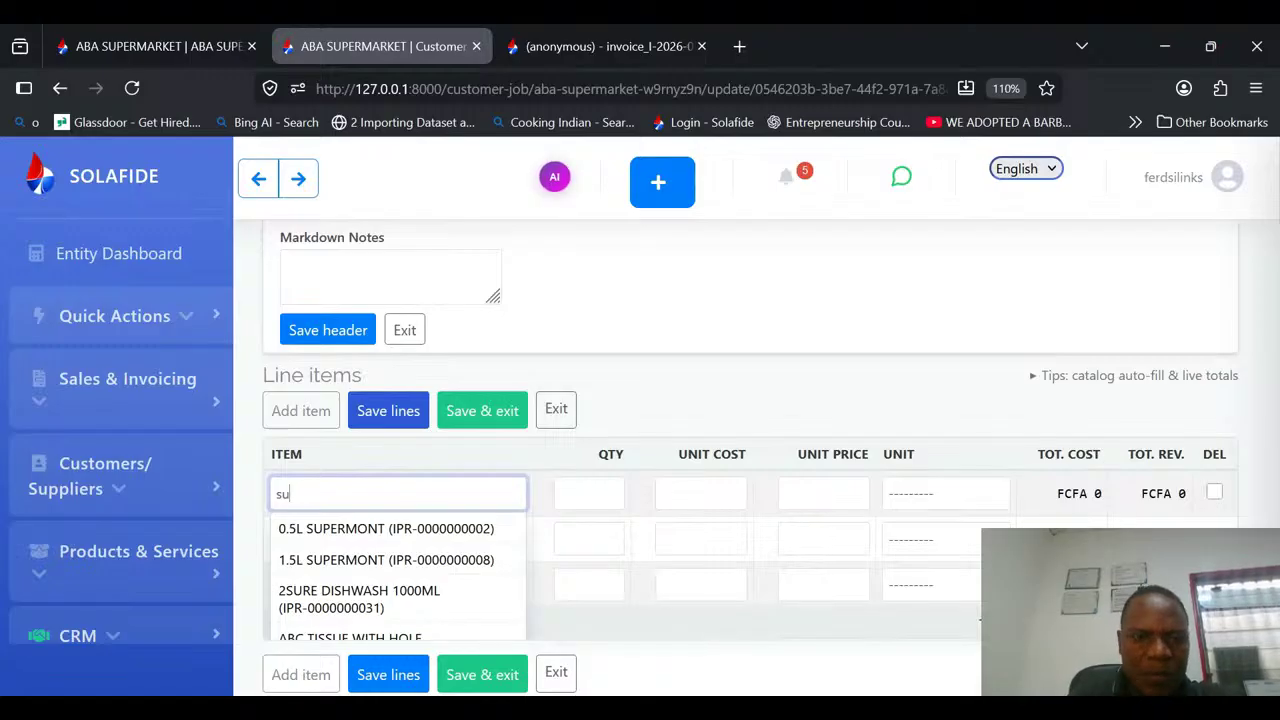
pyautogui.click(420, 530)
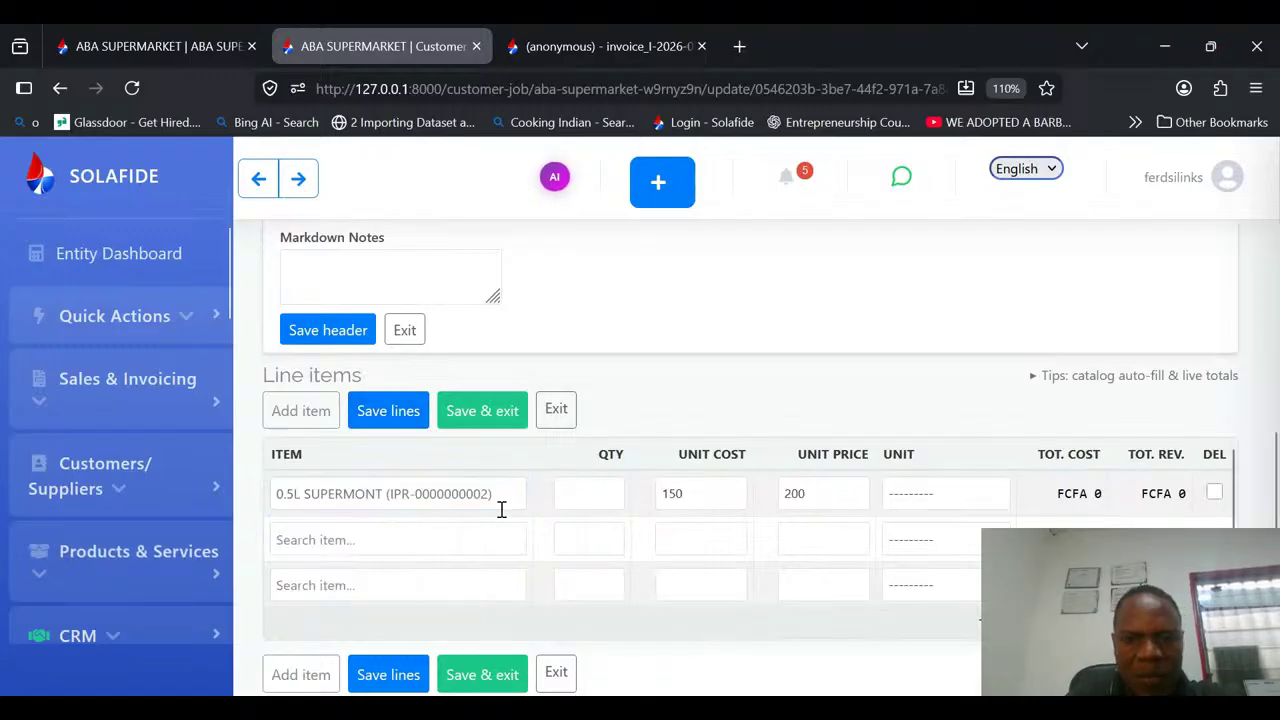
# Set the 0.5L SUPERMONT quantity to 10 and add BAVARIA ORANGE BOTTLE as the second line item with quantity 15.
pyautogui.click(586, 494)
pyautogui.write('10')
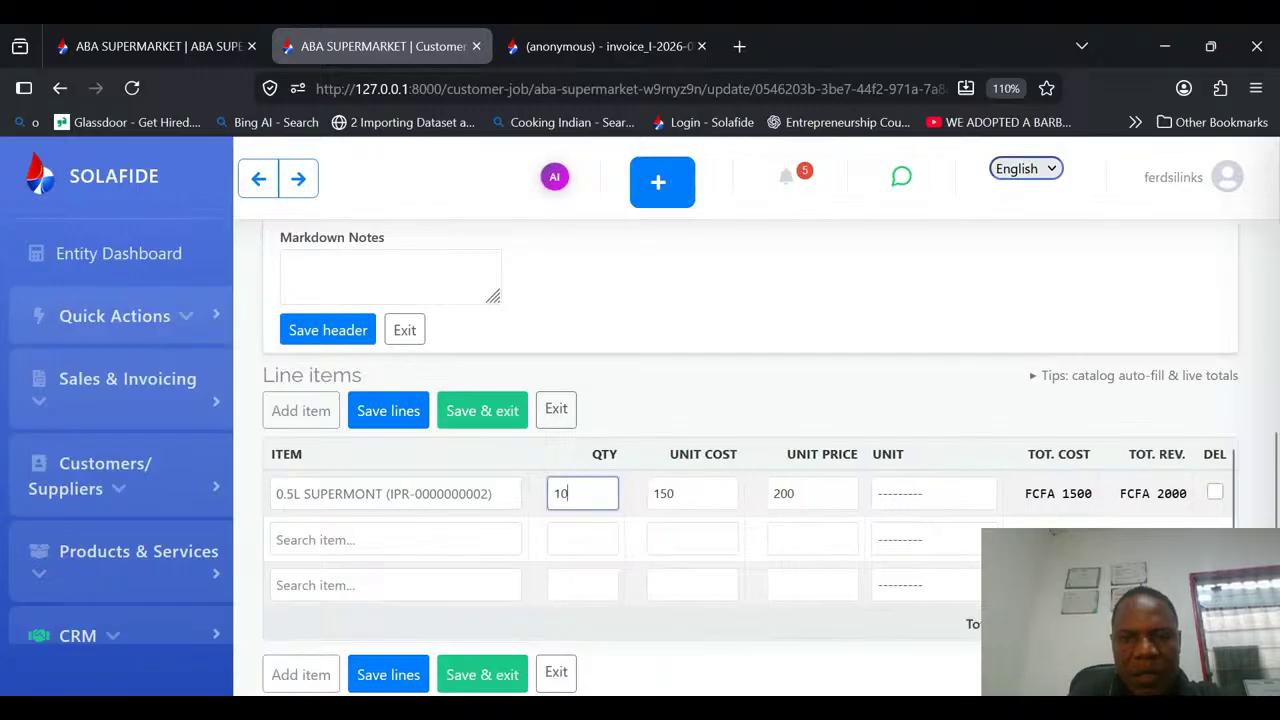
pyautogui.click(477, 528)
pyautogui.write('bo')
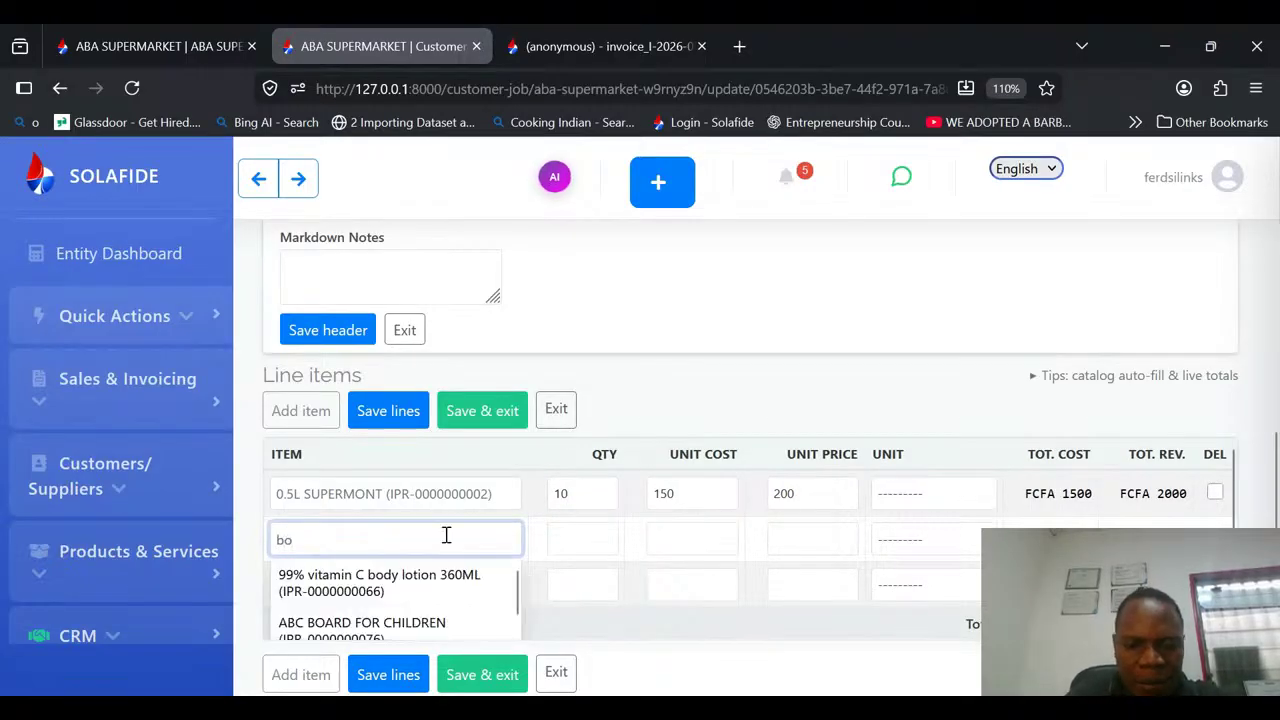
pyautogui.write('tt')
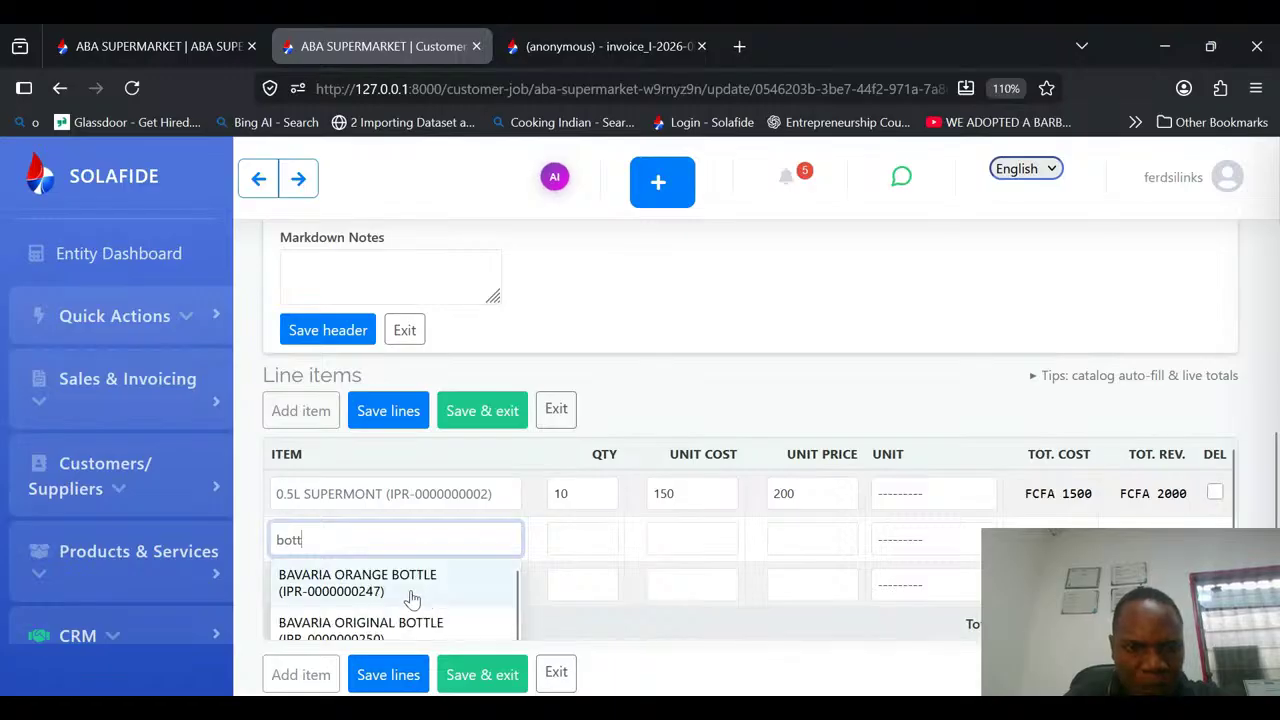
pyautogui.click(414, 586)
pyautogui.click(563, 535)
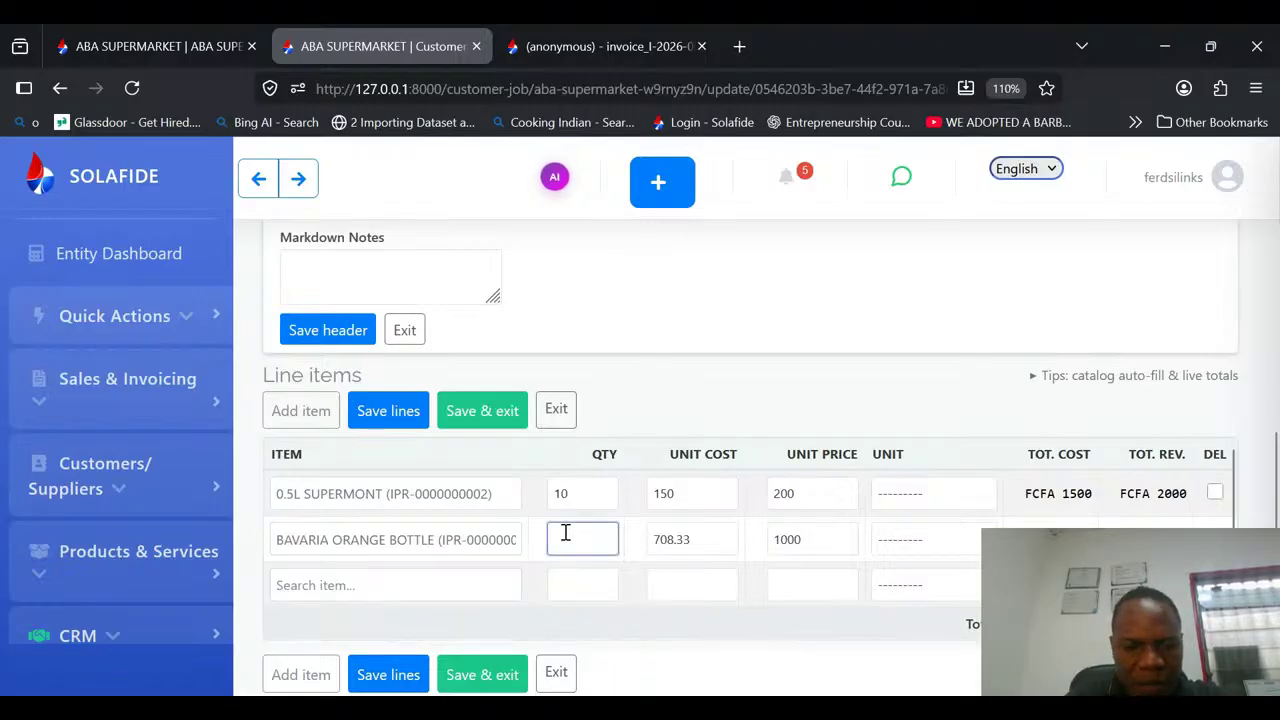
pyautogui.write('15')
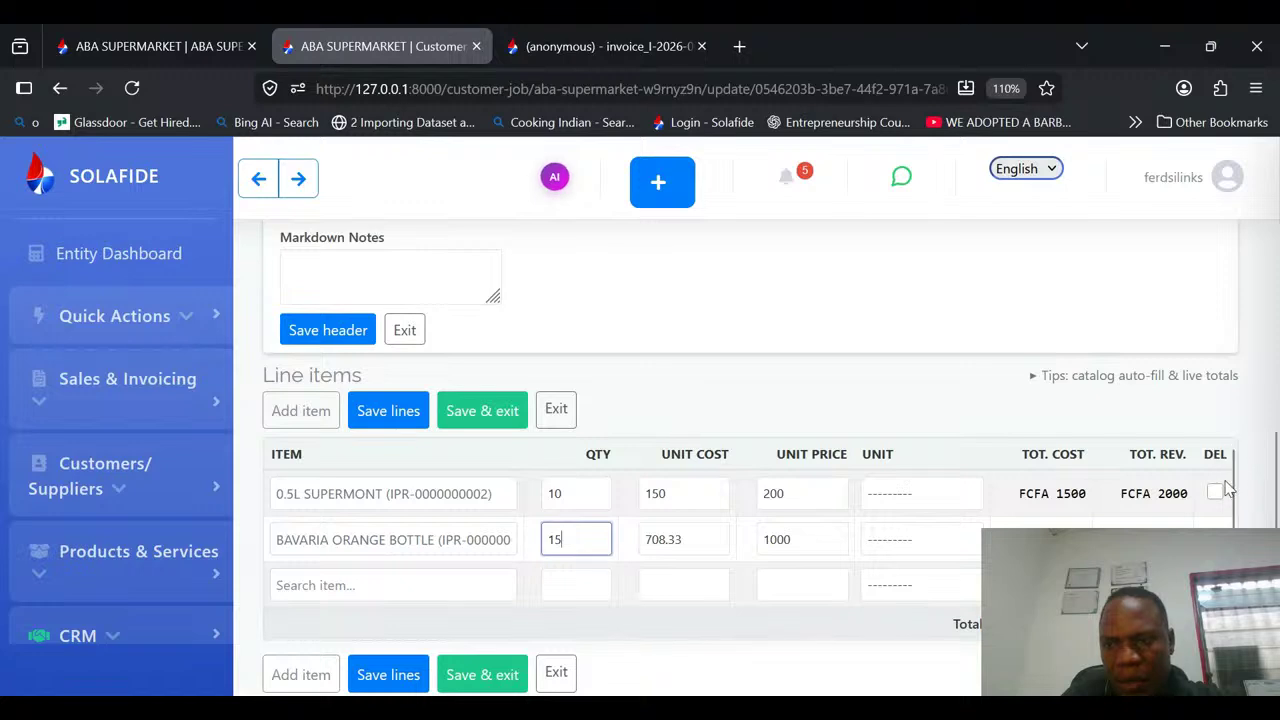
# Save the estimate's line items and exit to the estimate's detail page.
pyautogui.moveTo(1232, 482); pyautogui.dragTo(1230, 454)
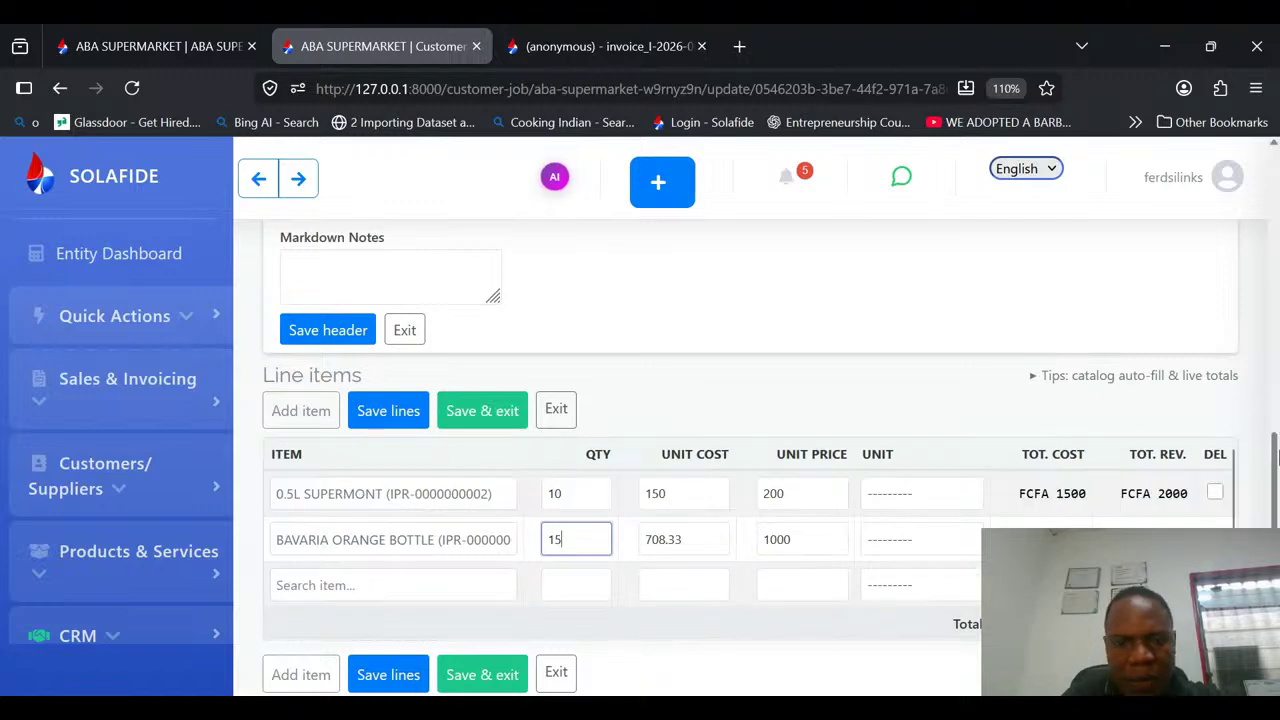
pyautogui.scroll(-2, 1276, 456)
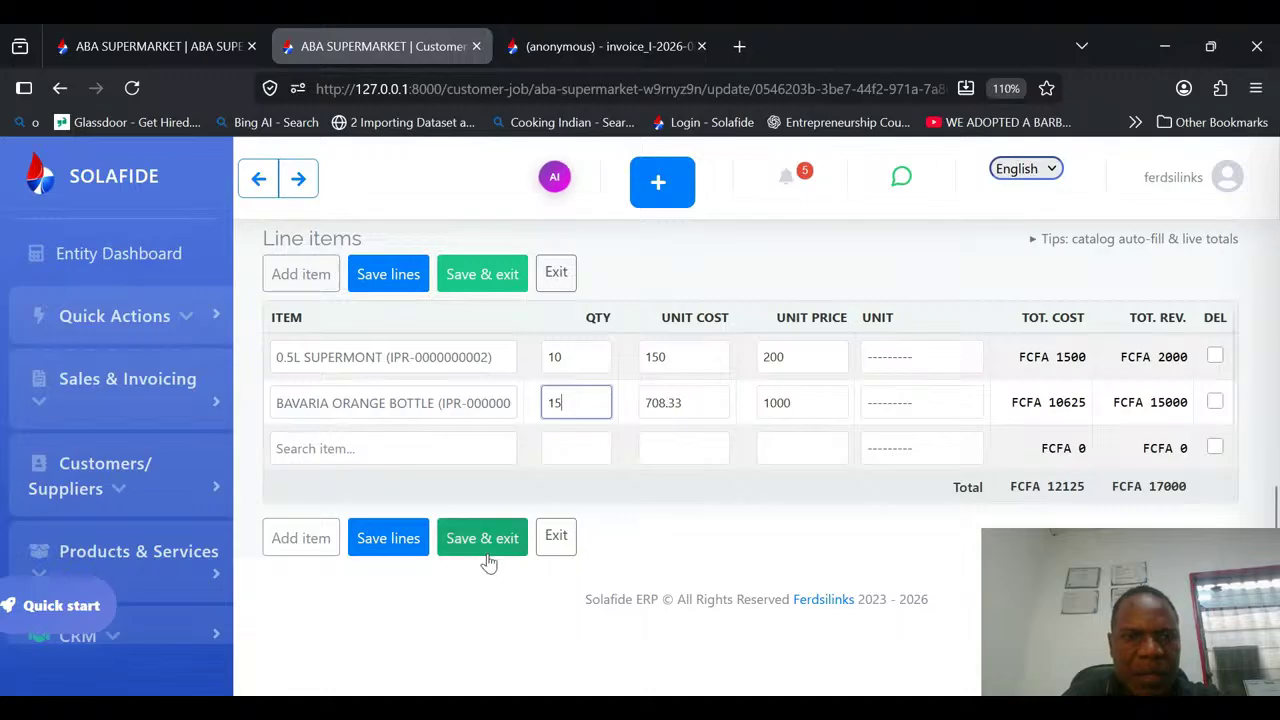
pyautogui.click(491, 546)
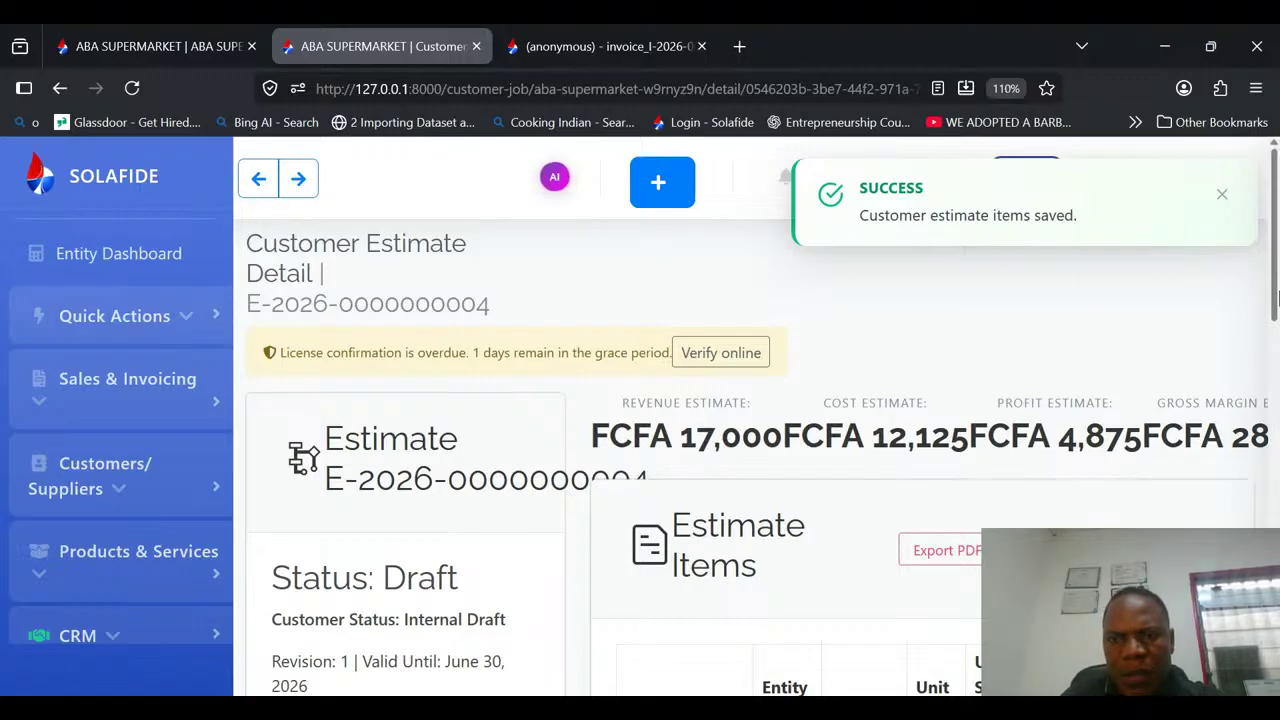
# Export the estimate as a PDF and review the pro forma invoice down to its commercial terms and approval section.
pyautogui.moveTo(1275, 302); pyautogui.dragTo(1274, 345)
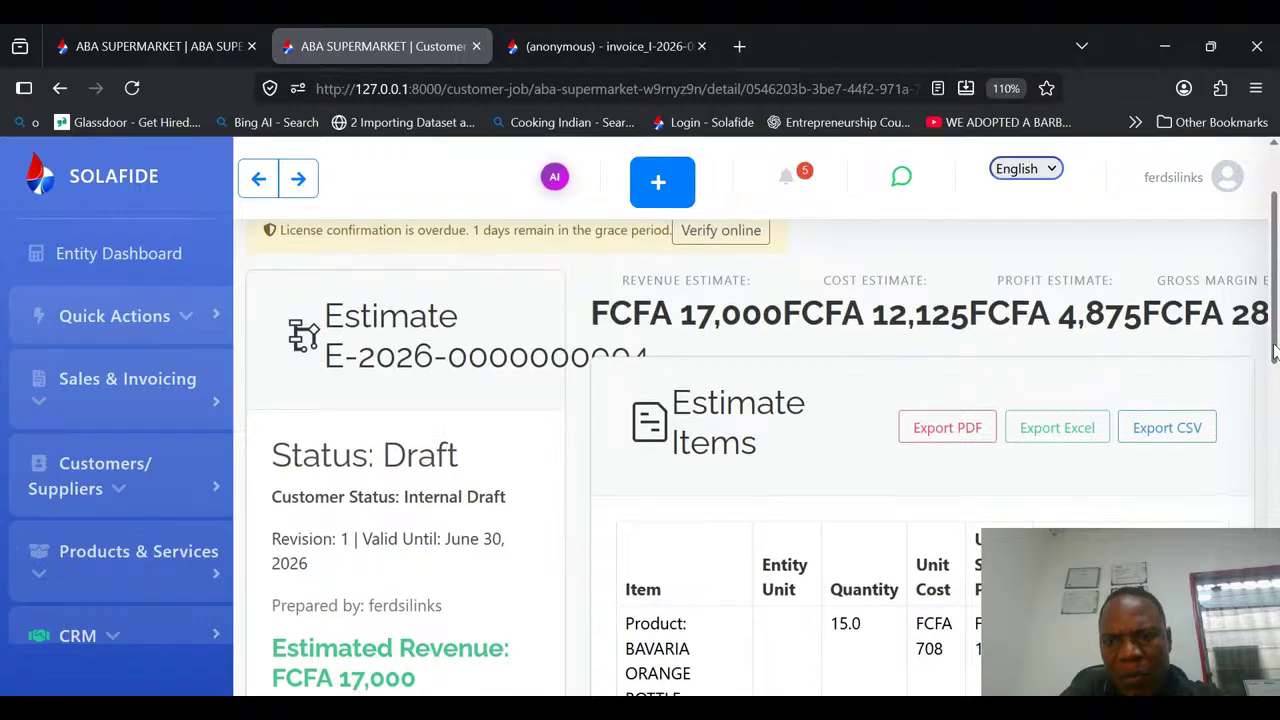
pyautogui.click(966, 433)
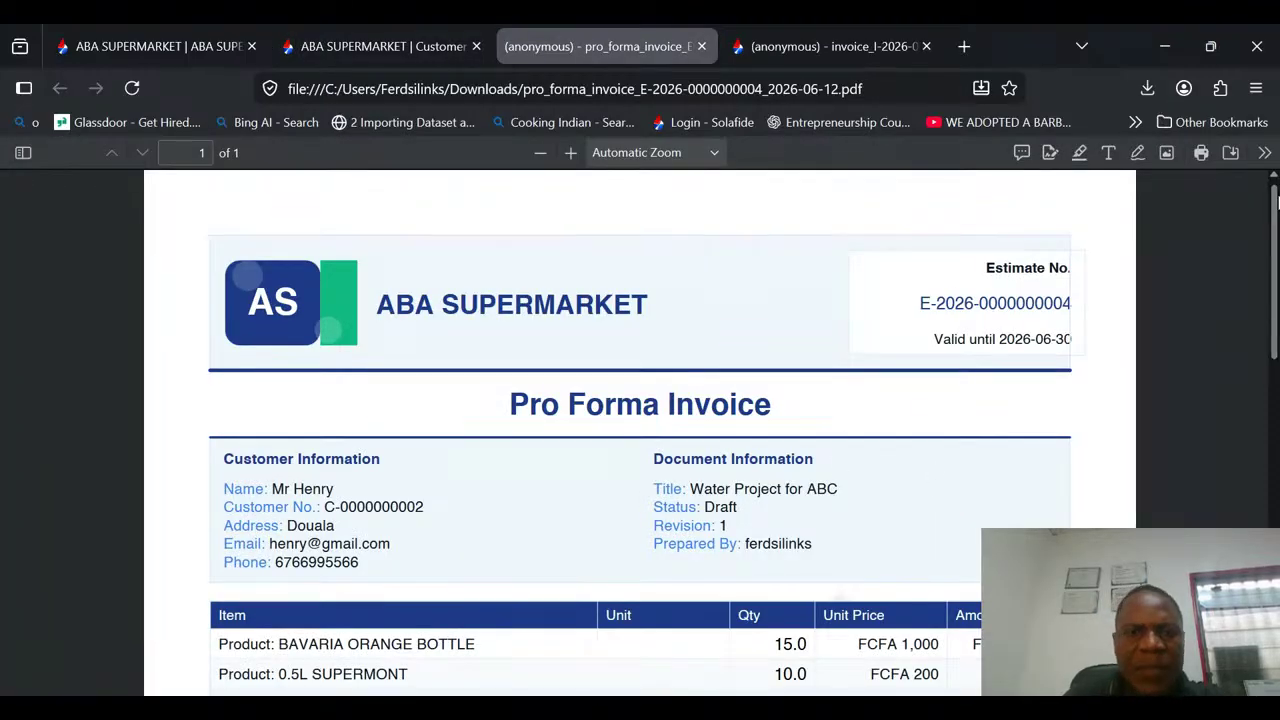
pyautogui.scroll(-1, 1276, 202)
pyautogui.moveTo(1278, 229)
pyautogui.mouseDown()
pyautogui.moveTo(1278, 296)
pyautogui.moveTo(1272, 228)
pyautogui.moveTo(1272, 244)
pyautogui.mouseUp()
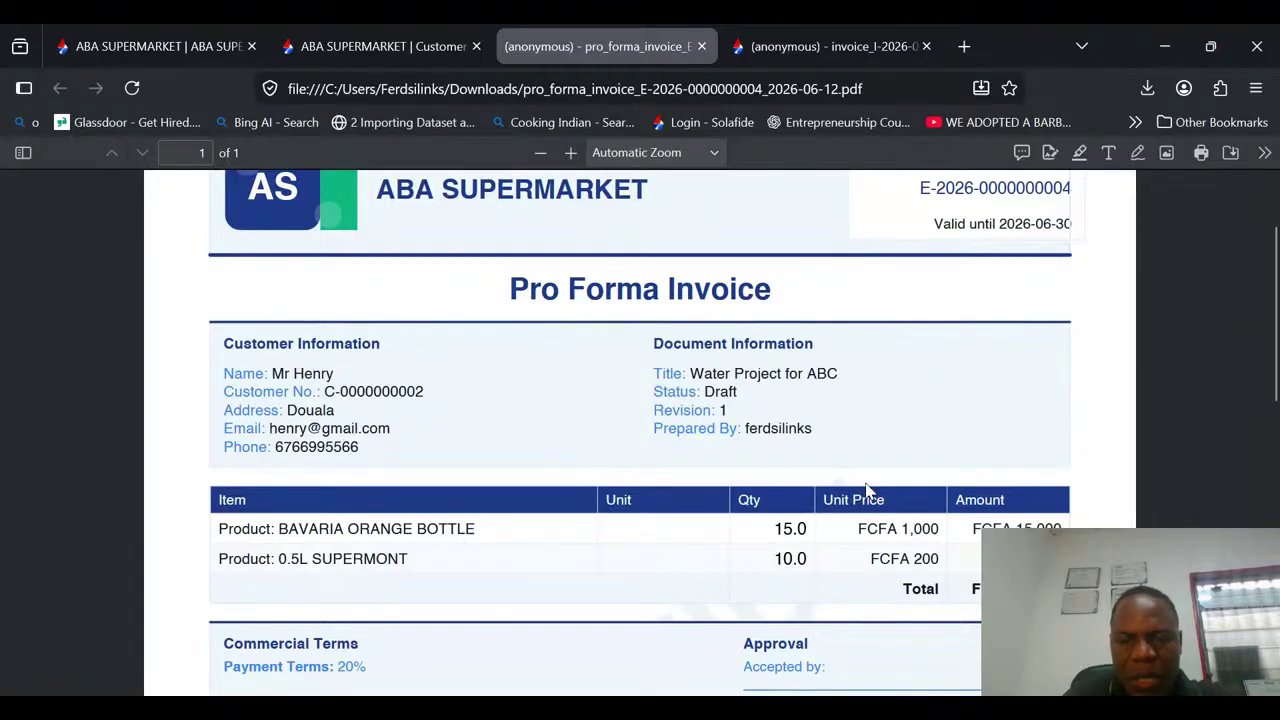
pyautogui.scroll(-3, 1258, 498)
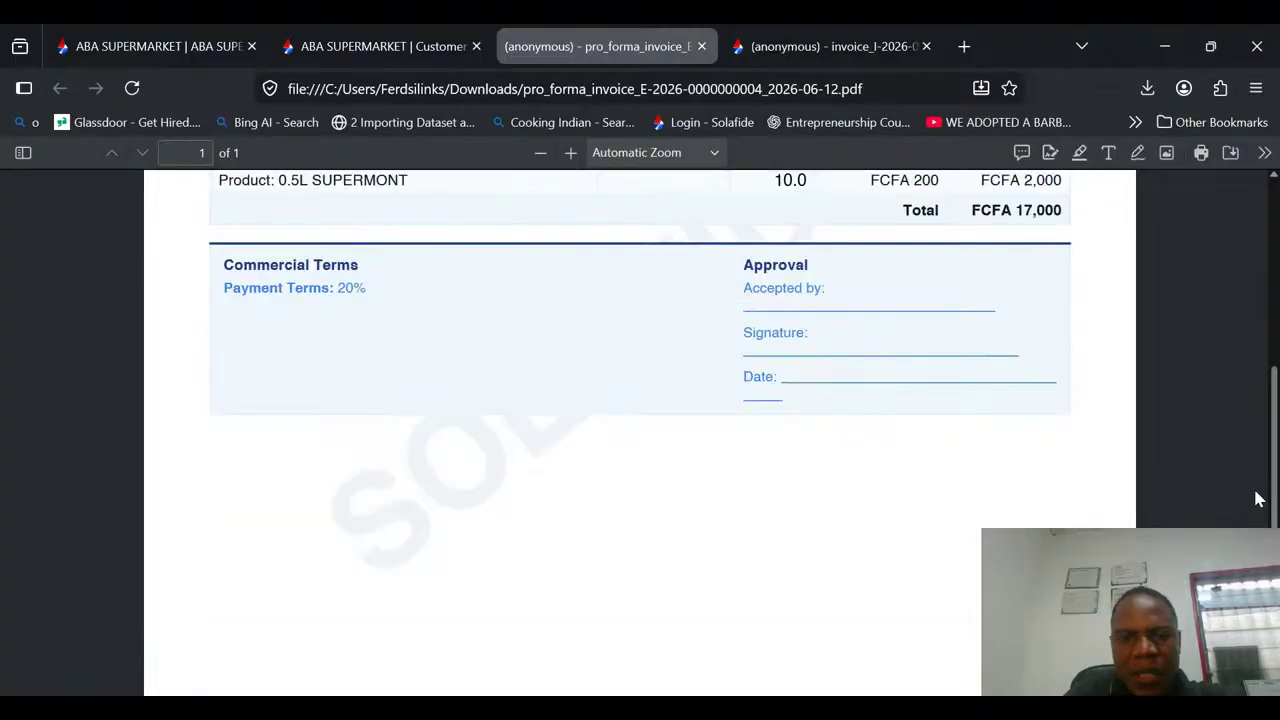
pyautogui.scroll(3, 1258, 495)
# Return to the estimate's detail page and examine its line items, cost breakdown and estimated gross margin.
pyautogui.click(403, 44)
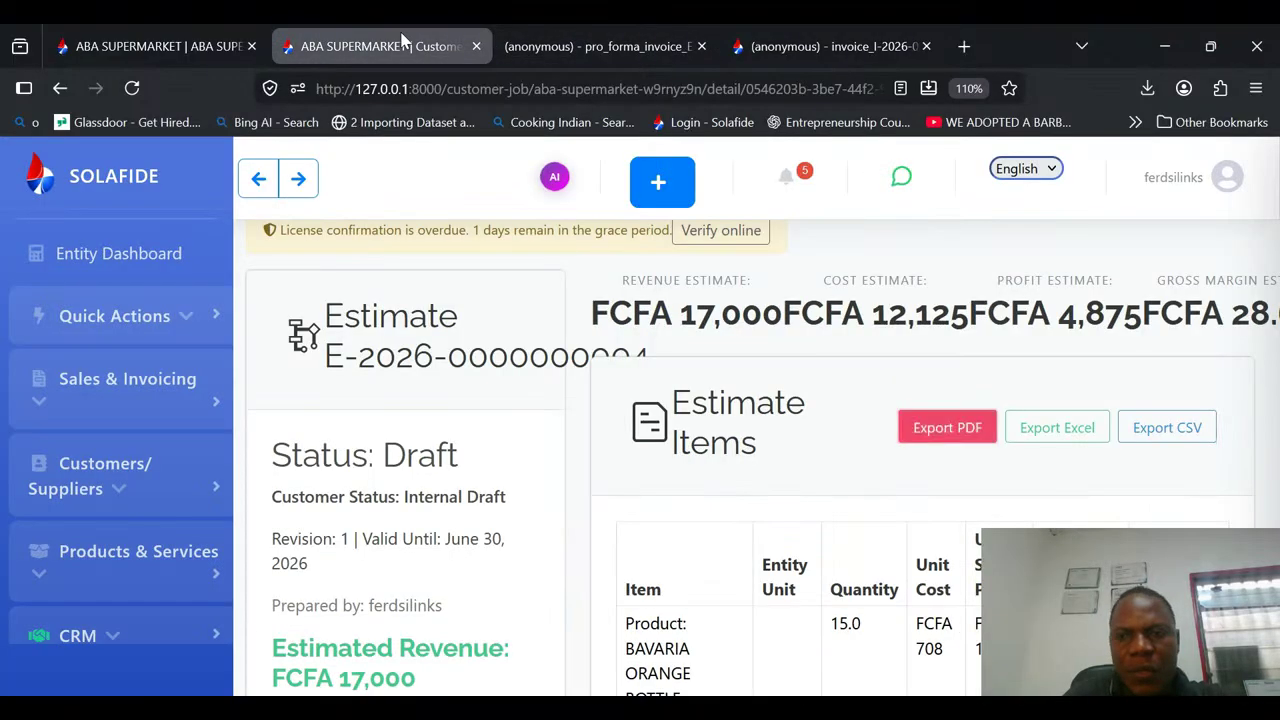
pyautogui.scroll(-2, 1276, 385)
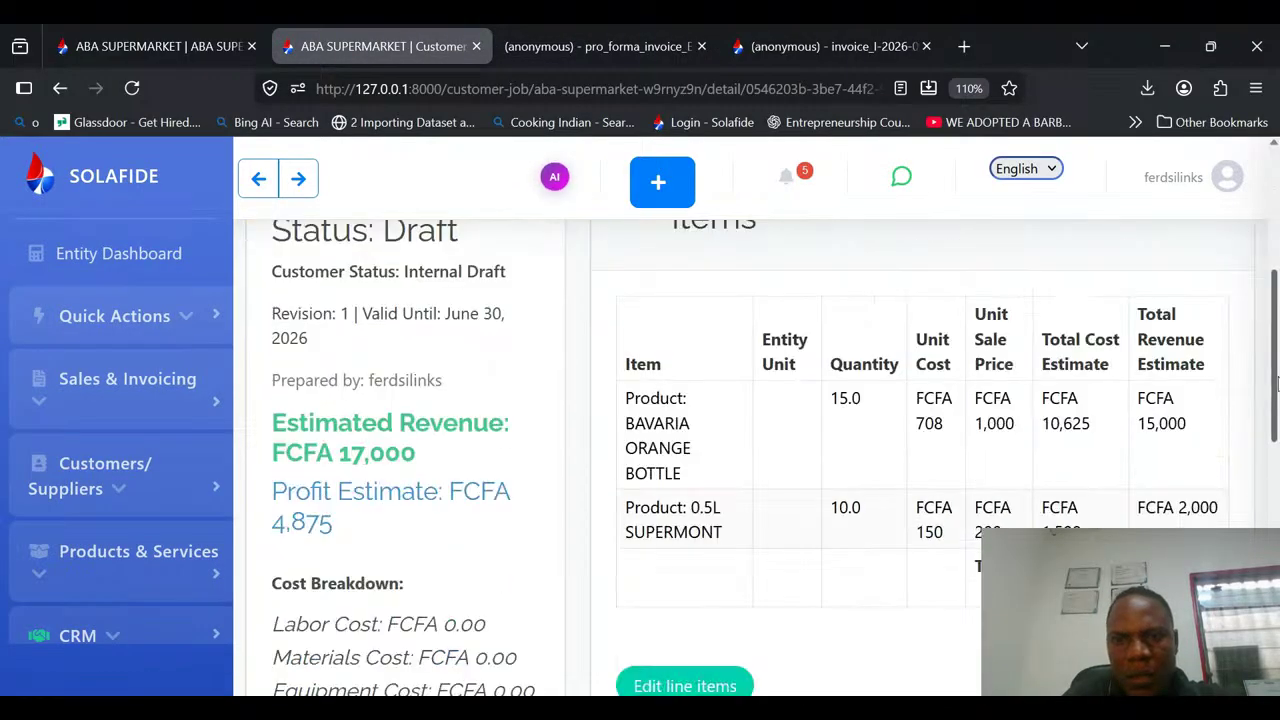
pyautogui.moveTo(1276, 385); pyautogui.dragTo(1276, 345)
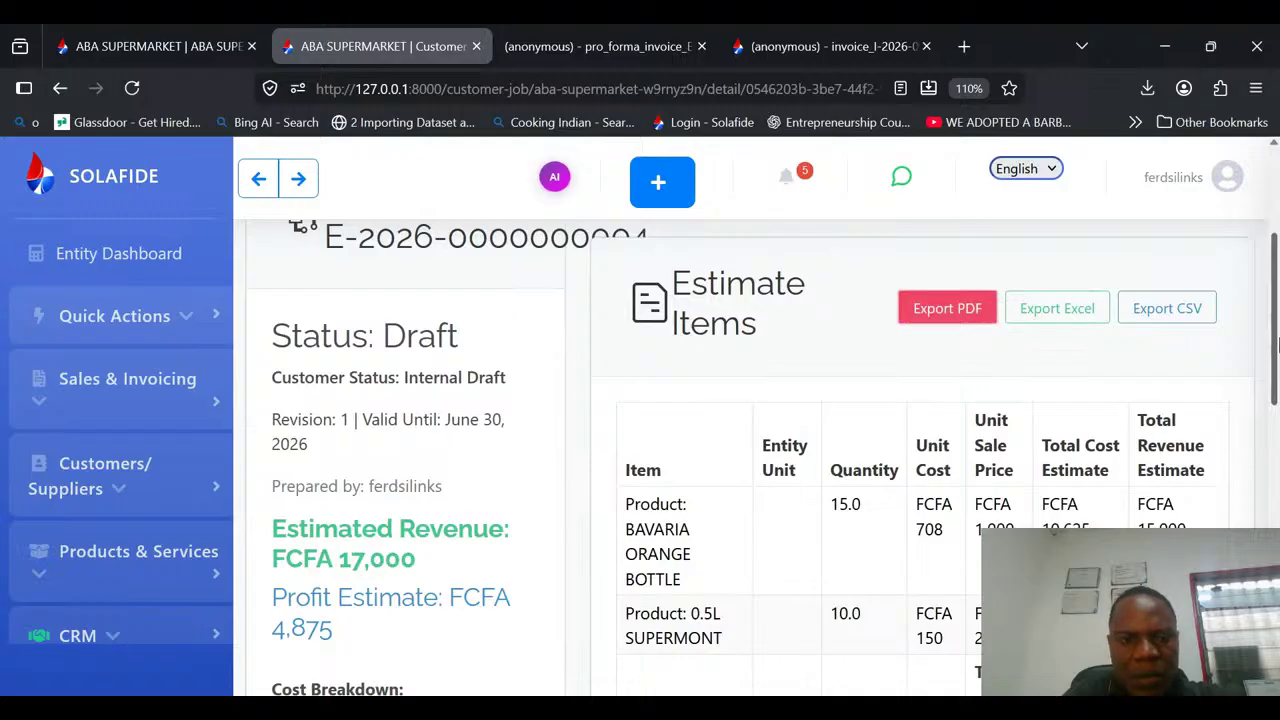
pyautogui.scroll(-3, 1276, 345)
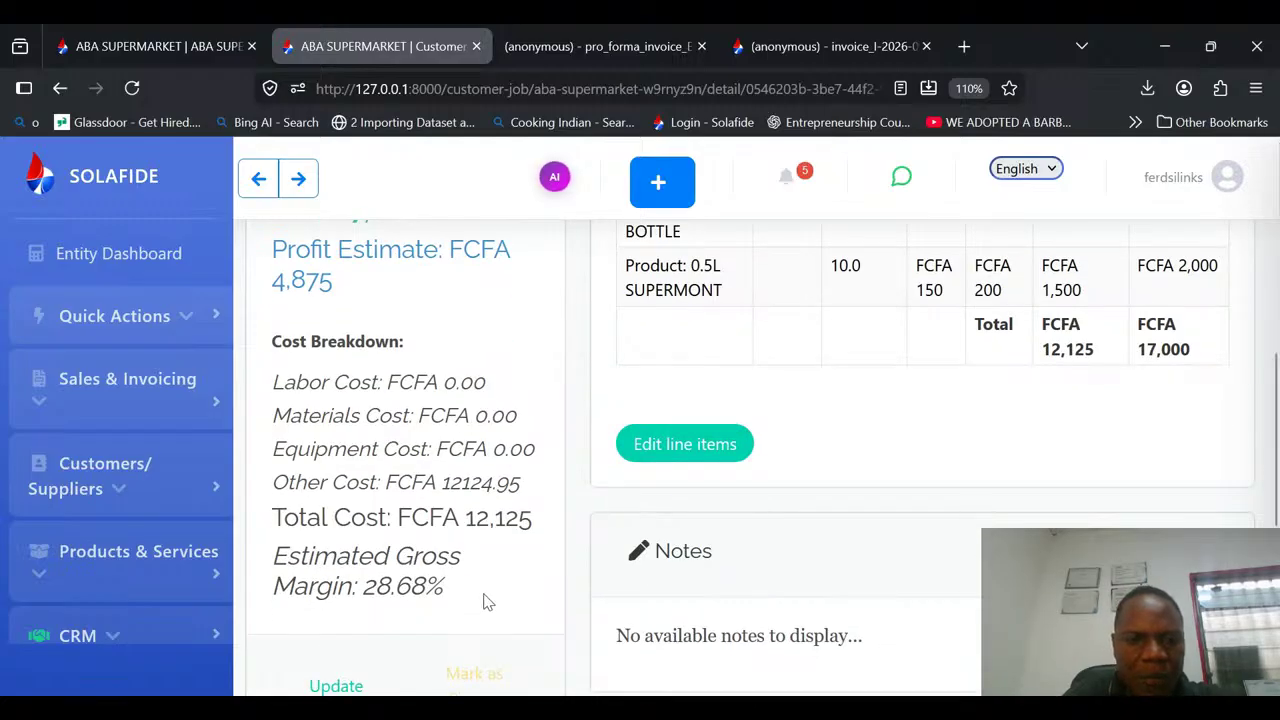
pyautogui.moveTo(483, 601); pyautogui.dragTo(393, 560)
pyautogui.click(367, 593)
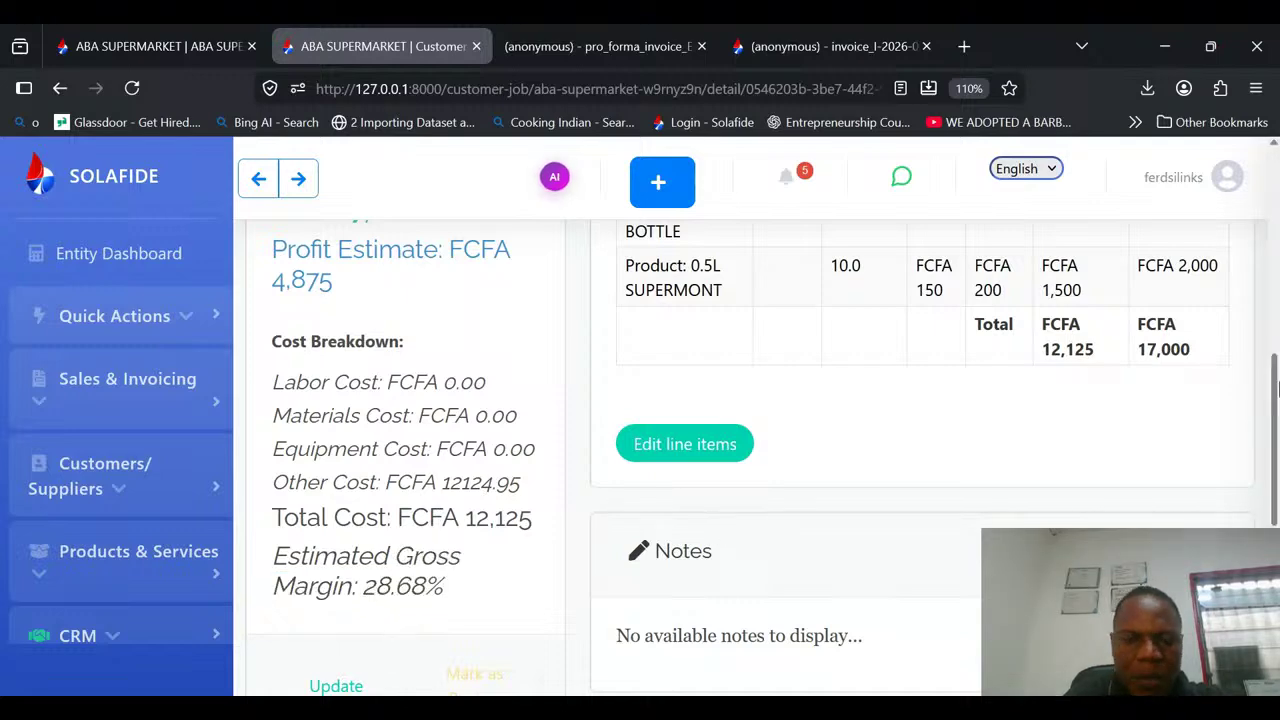
pyautogui.moveTo(1276, 390); pyautogui.dragTo(1248, 458)
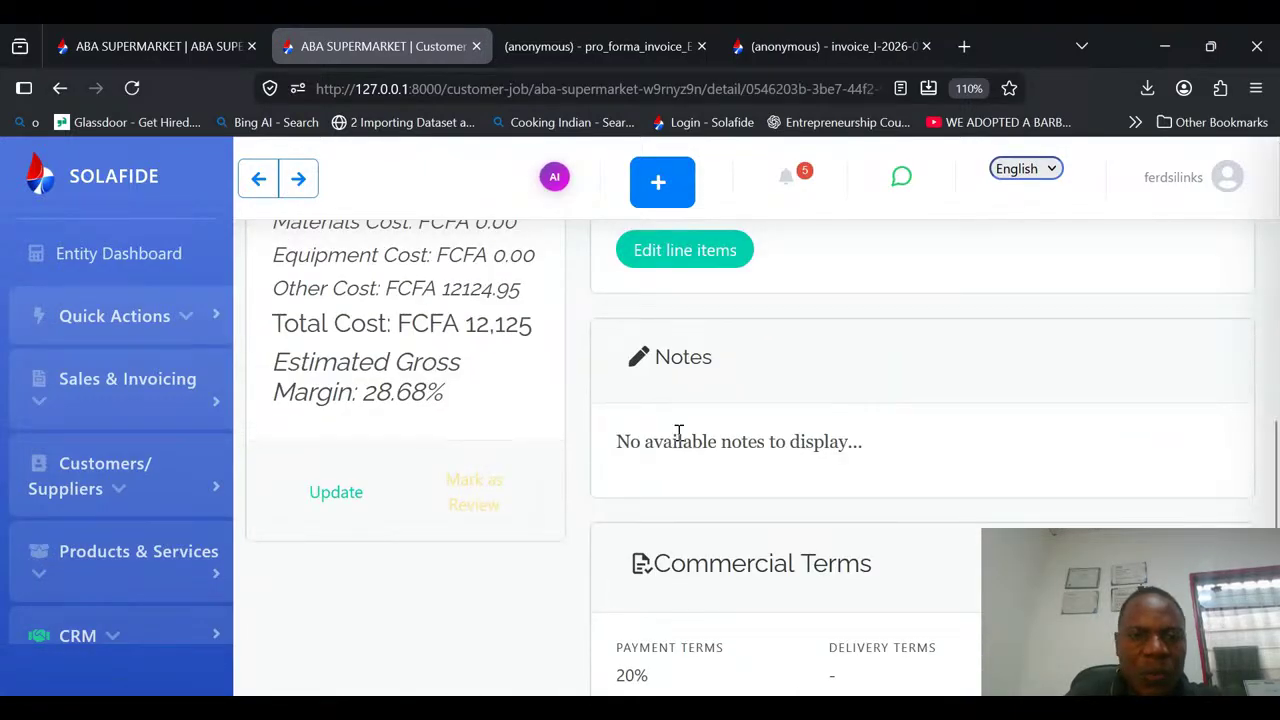
pyautogui.click(474, 490)
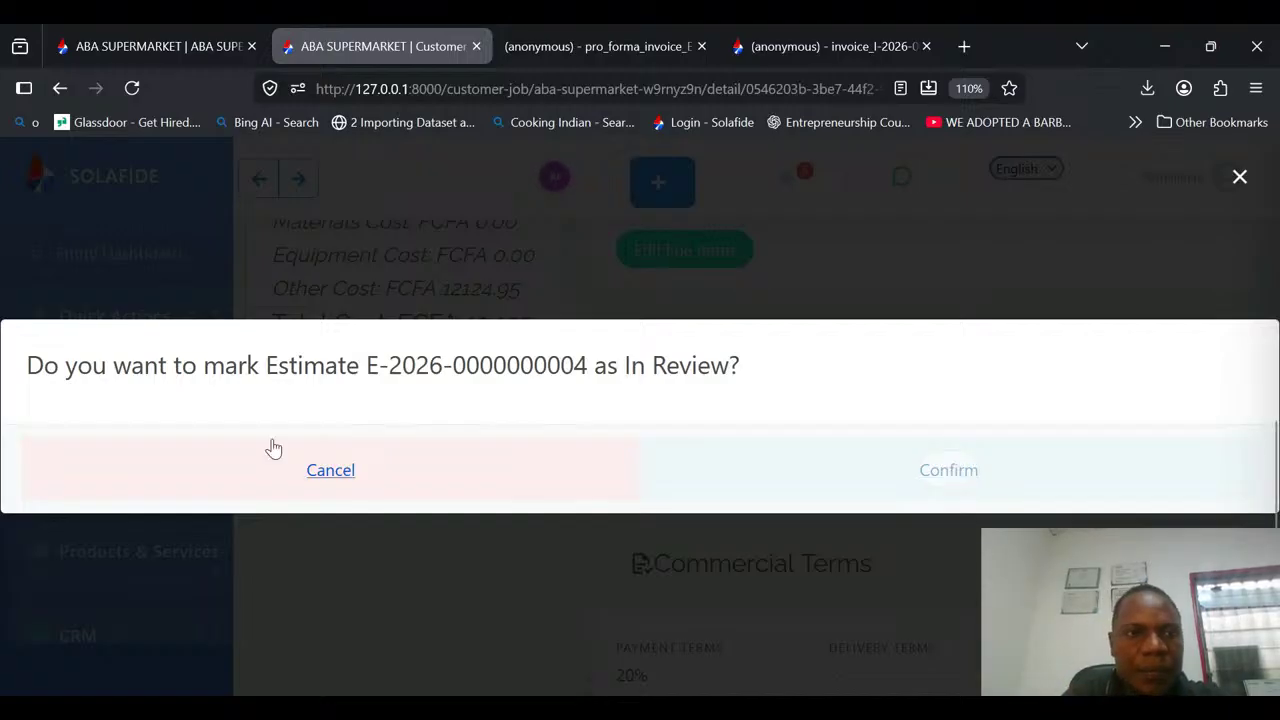
pyautogui.click(330, 471)
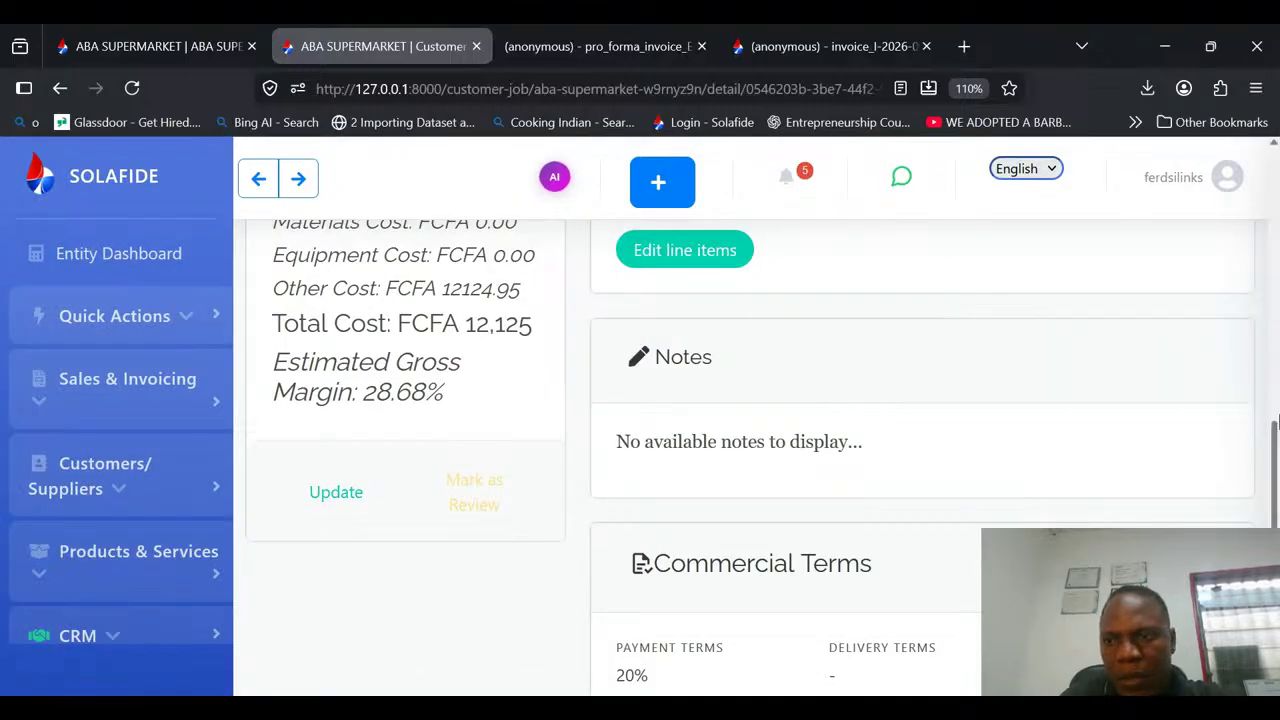
# Review the estimate's PDF, Excel and CSV export options and its notes and commercial terms.
pyautogui.moveTo(1278, 434); pyautogui.dragTo(1220, 256)
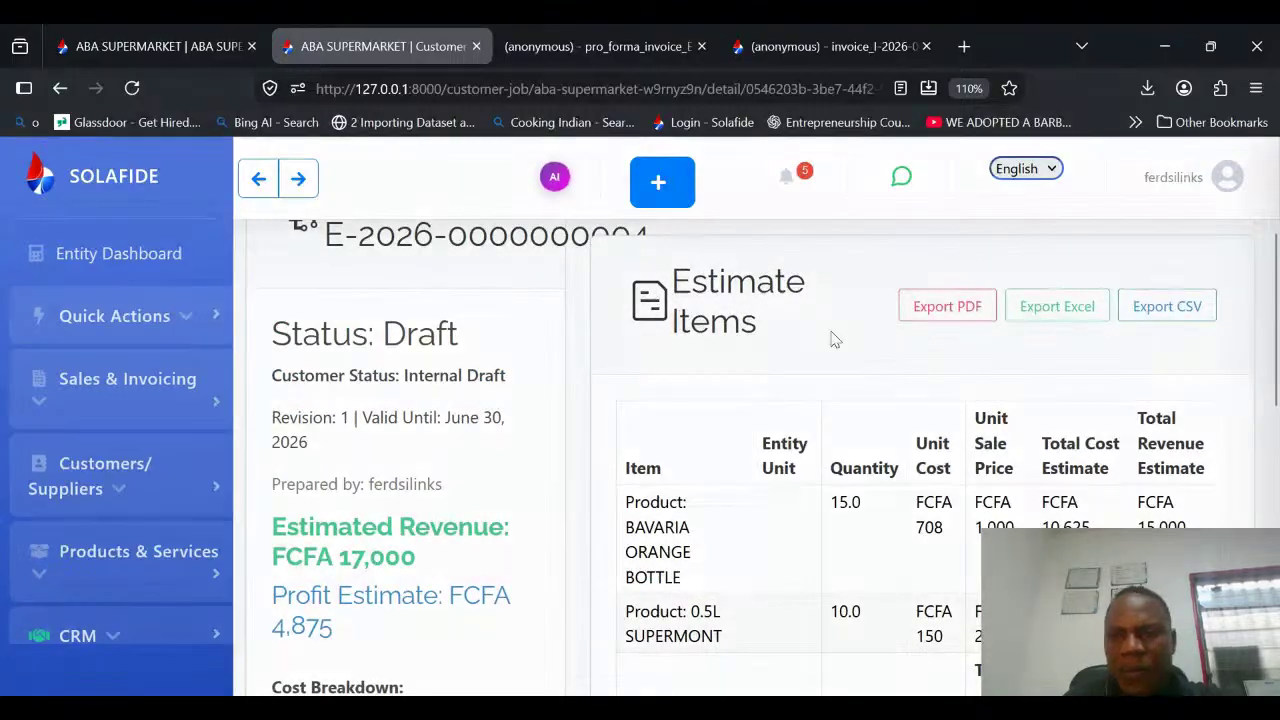
pyautogui.click(1153, 307)
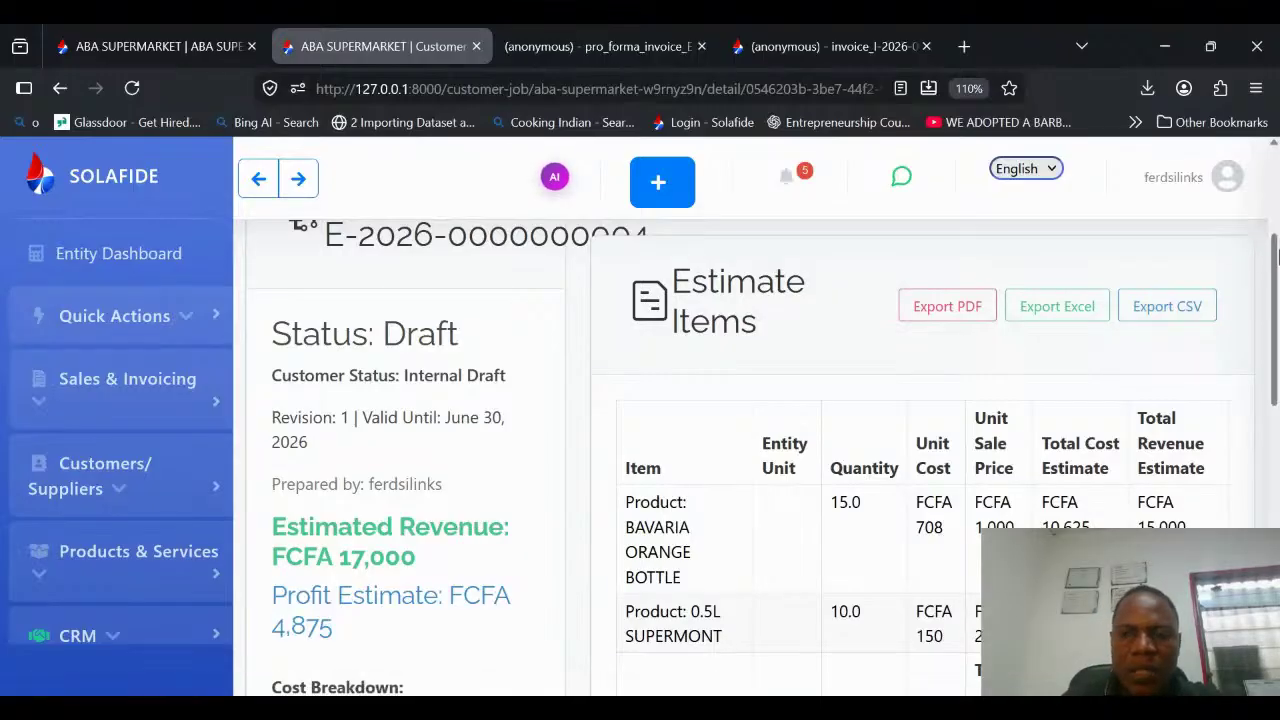
pyautogui.click(1047, 314)
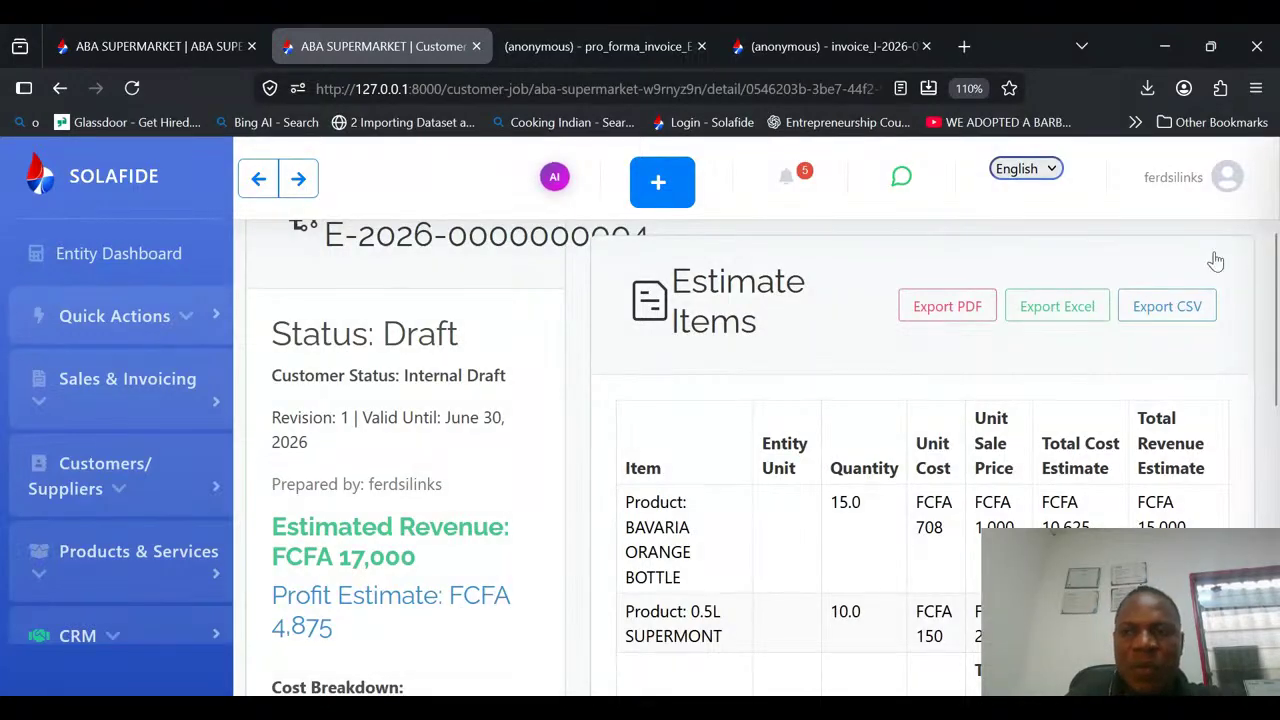
pyautogui.moveTo(1276, 256); pyautogui.dragTo(1276, 534)
pyautogui.scroll(3, 760, 450)
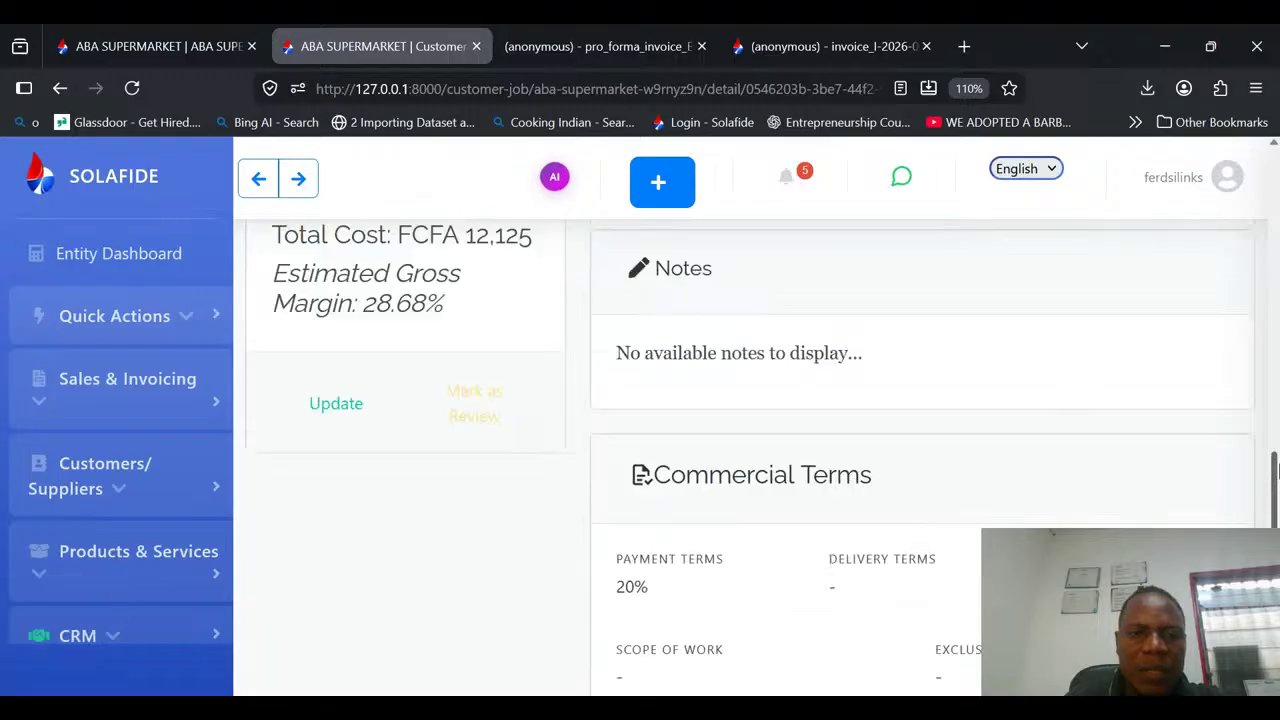
# Open the estimate for updating, set Prepared By to Solafide, and save and exit from the line items section.
pyautogui.click(361, 477)
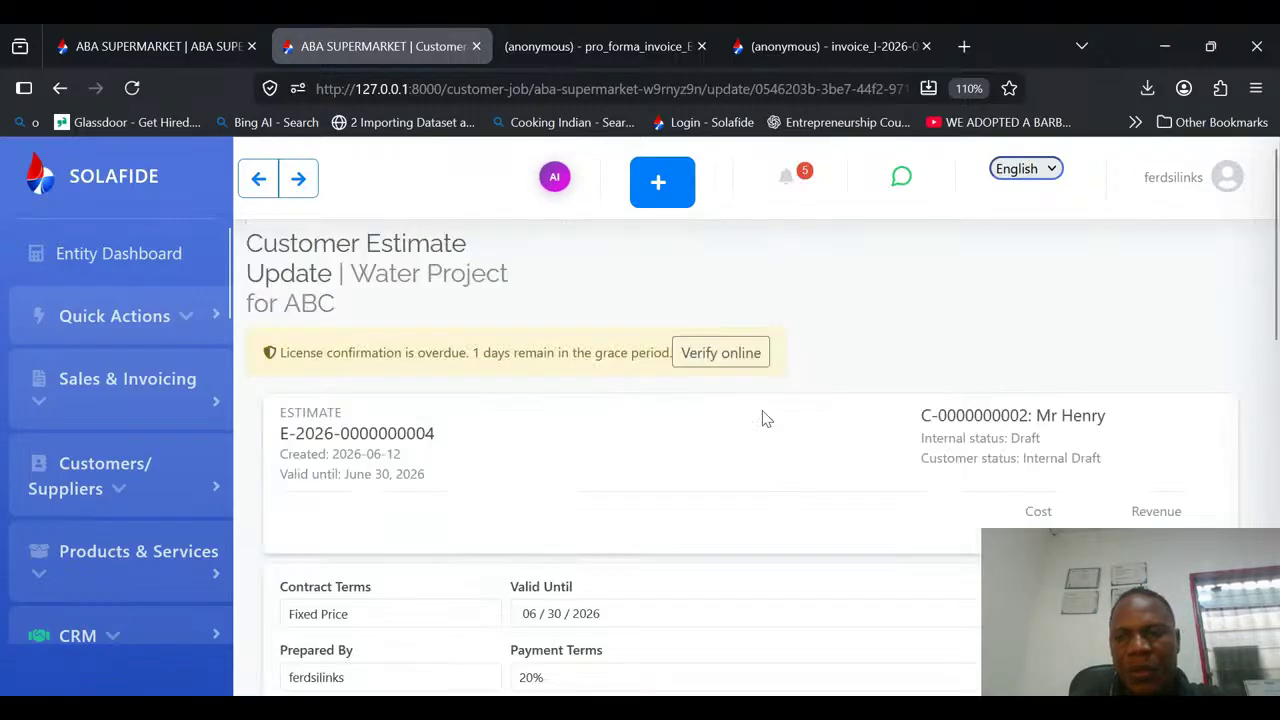
pyautogui.moveTo(1276, 318); pyautogui.dragTo(1276, 441)
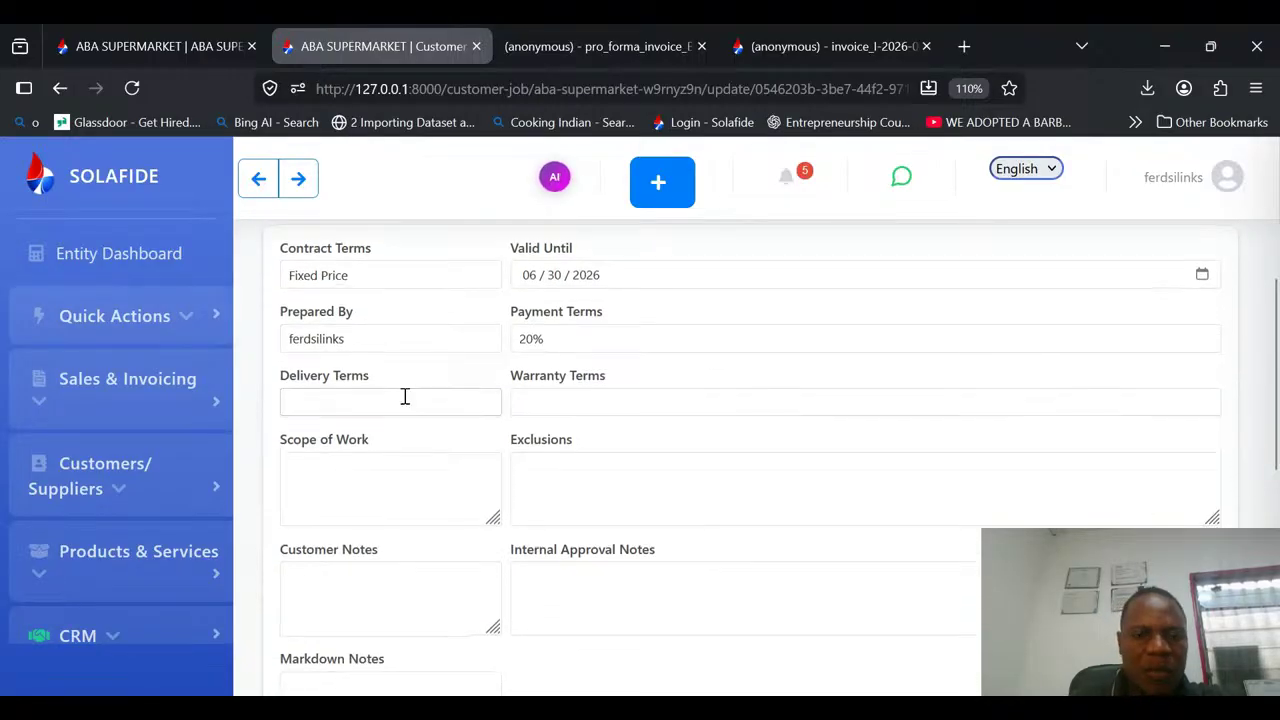
pyautogui.moveTo(346, 339); pyautogui.dragTo(254, 334)
pyautogui.write('Solafide')
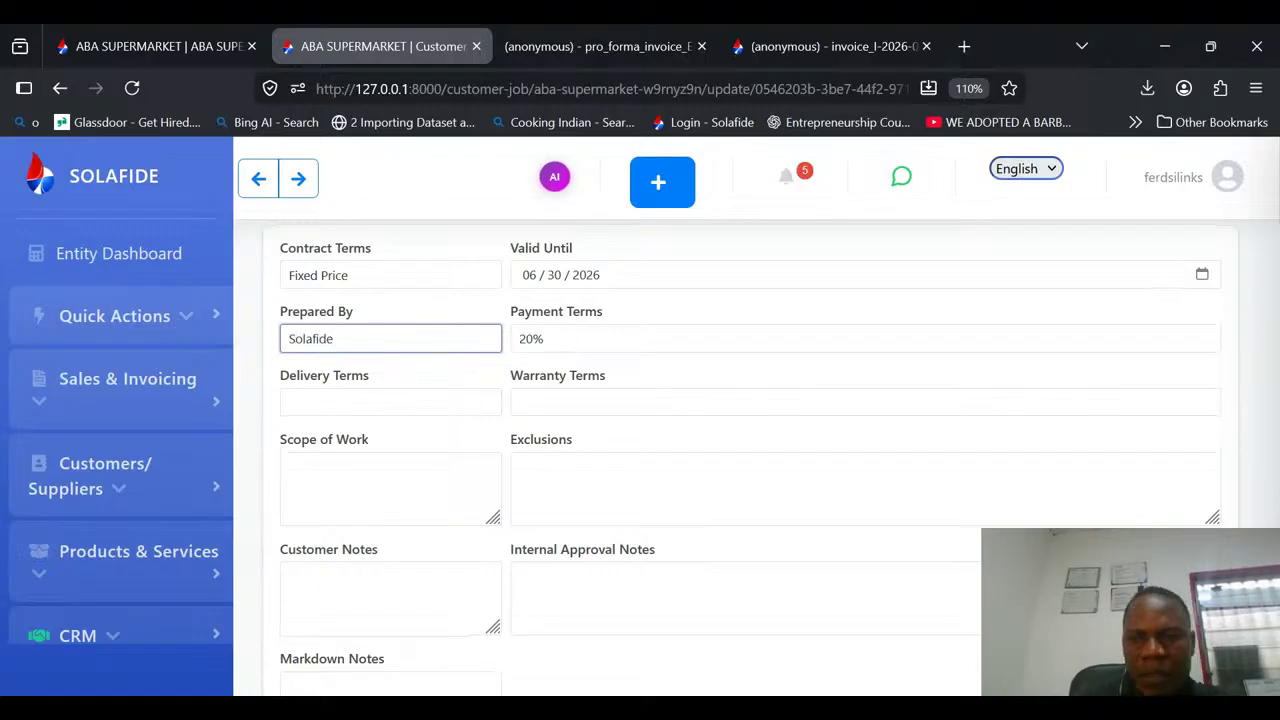
pyautogui.moveTo(1276, 441); pyautogui.dragTo(1276, 483)
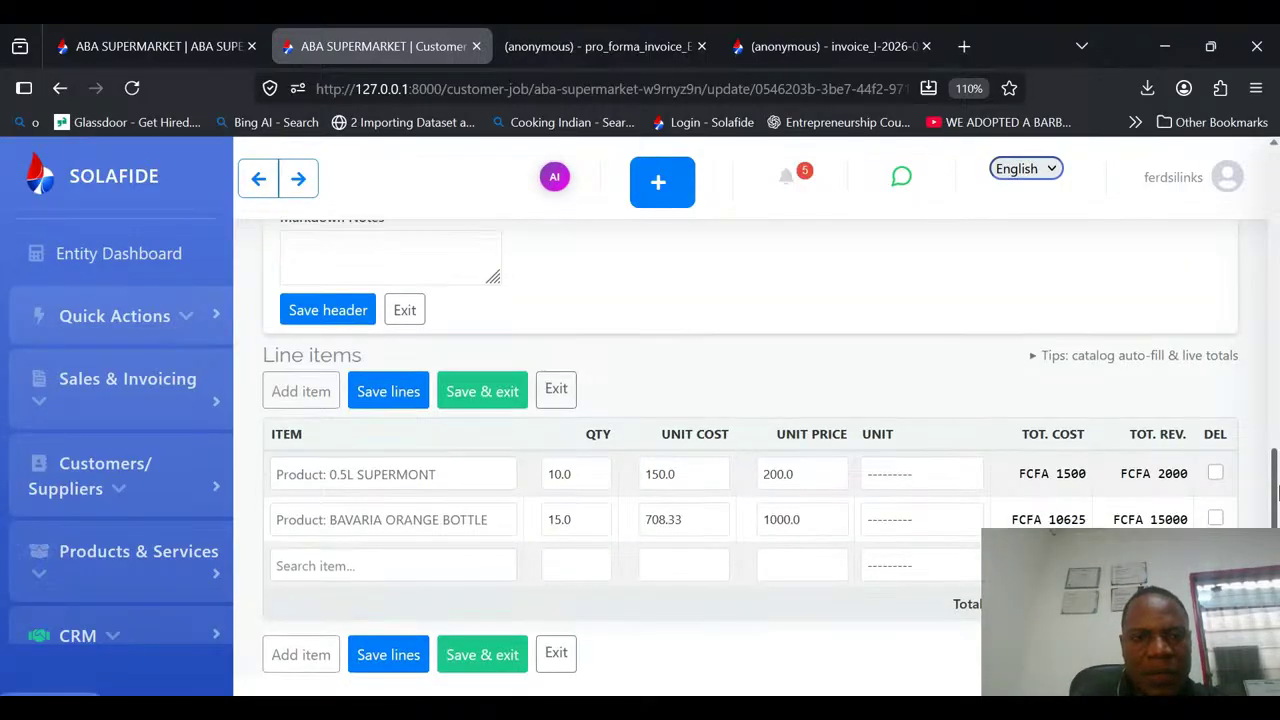
pyautogui.click(490, 391)
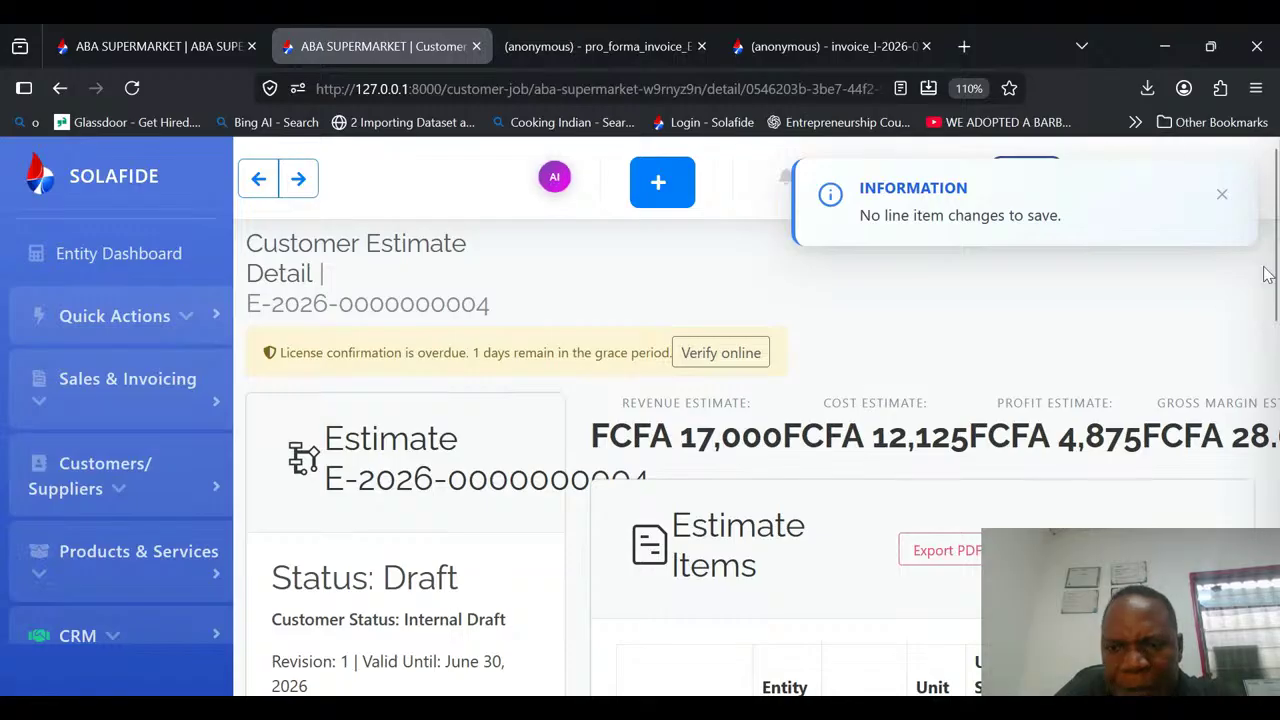
# Open the recurring invoices list, start creating a recurring invoice, and look through the form to its automation settings.
pyautogui.moveTo(1269, 275); pyautogui.dragTo(1277, 425)
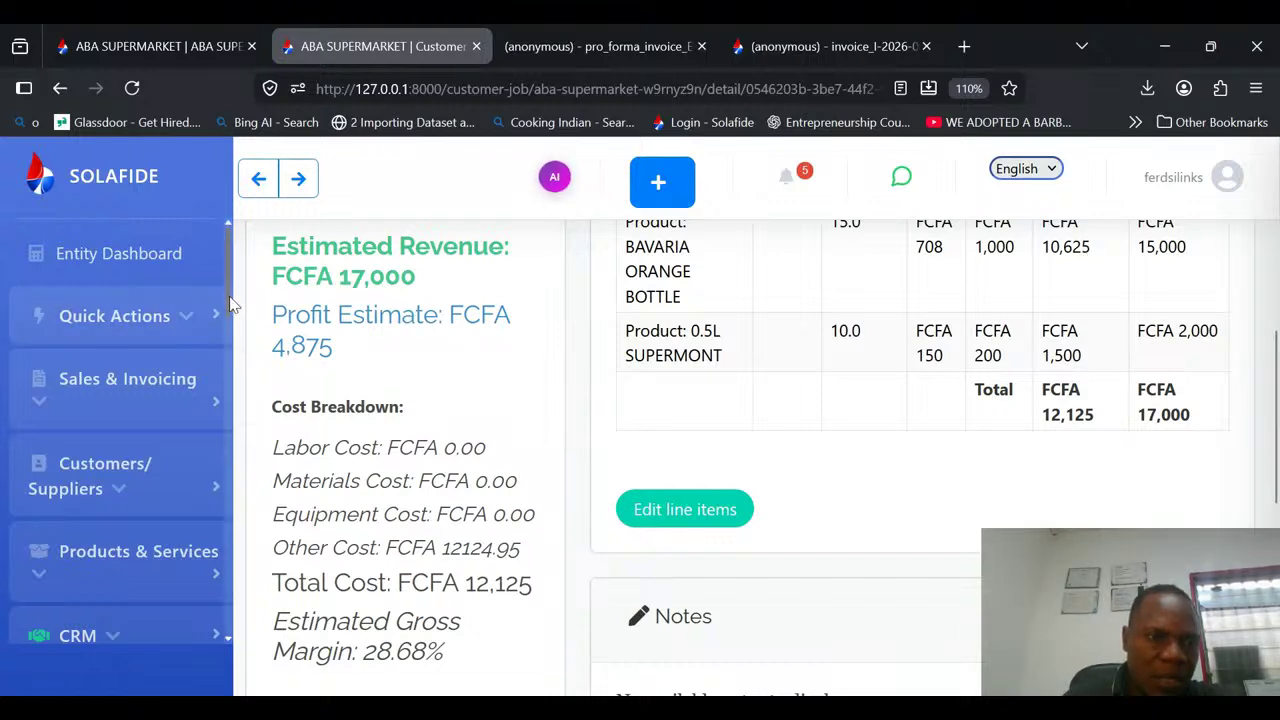
pyautogui.scroll(-1, 229, 304)
pyautogui.scroll(-1, 229, 304)
pyautogui.click(160, 350)
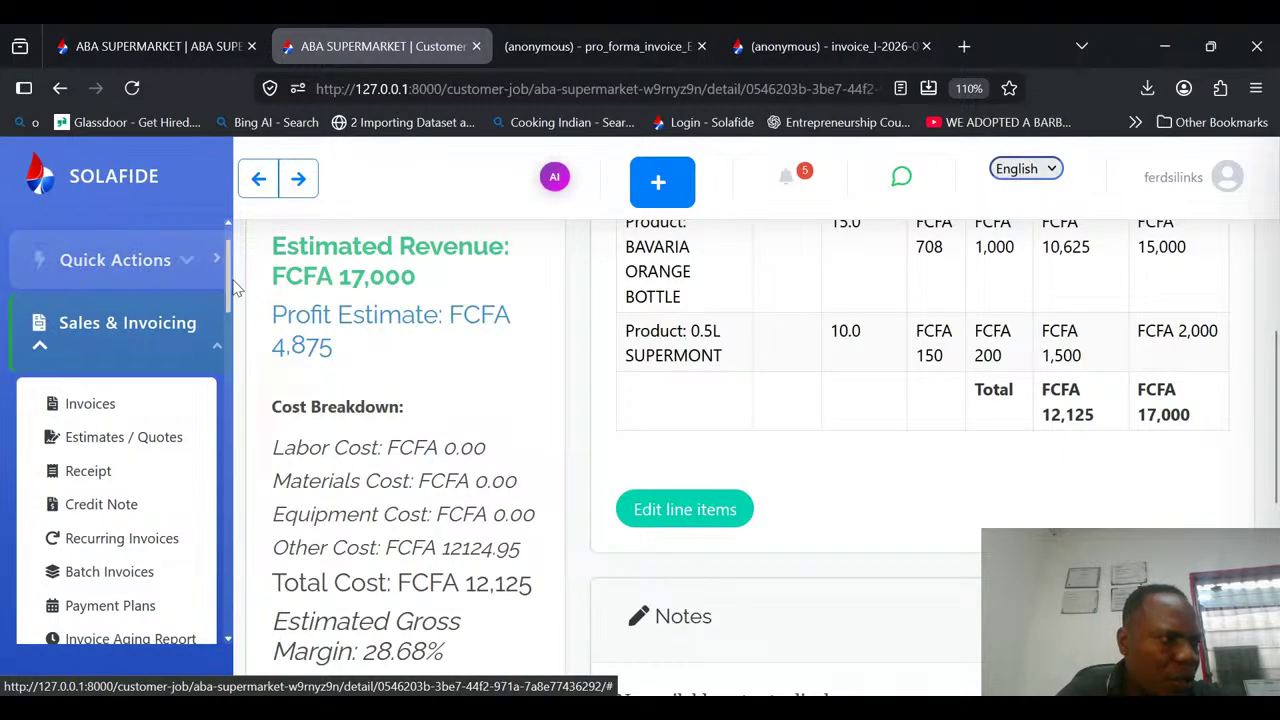
pyautogui.scroll(-1, 225, 295)
pyautogui.scroll(-3, 238, 303)
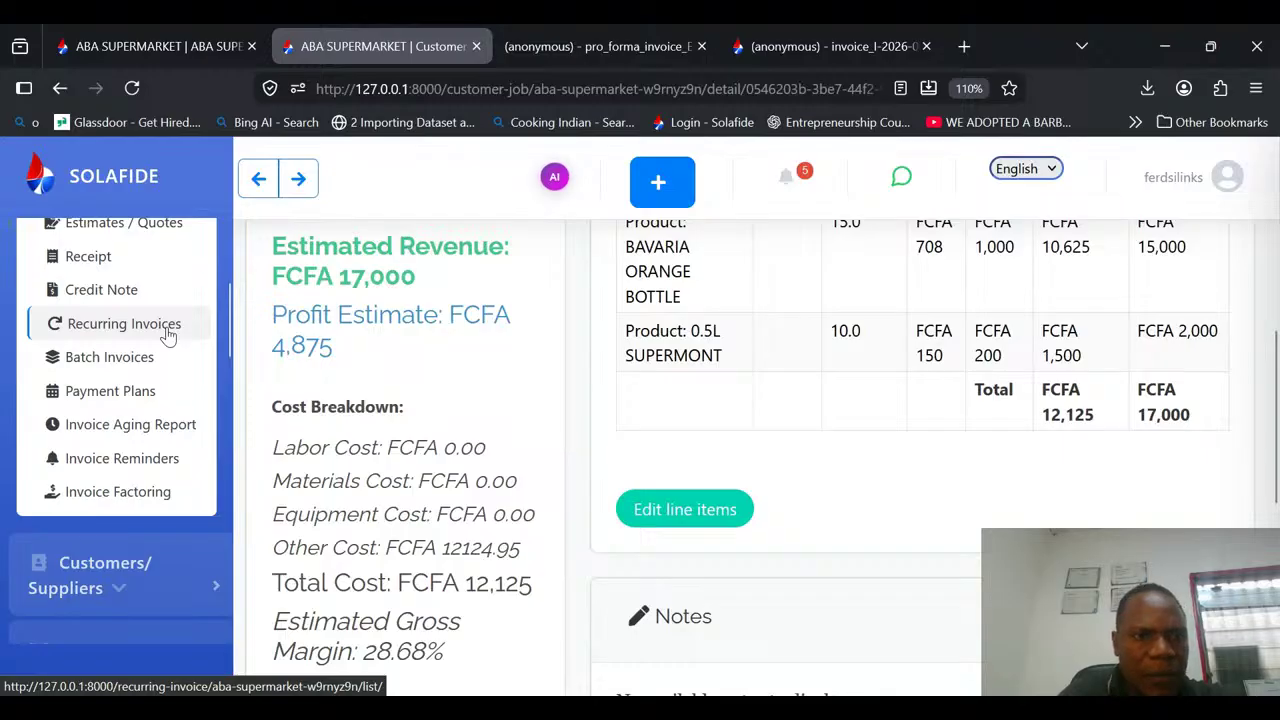
pyautogui.click(124, 324)
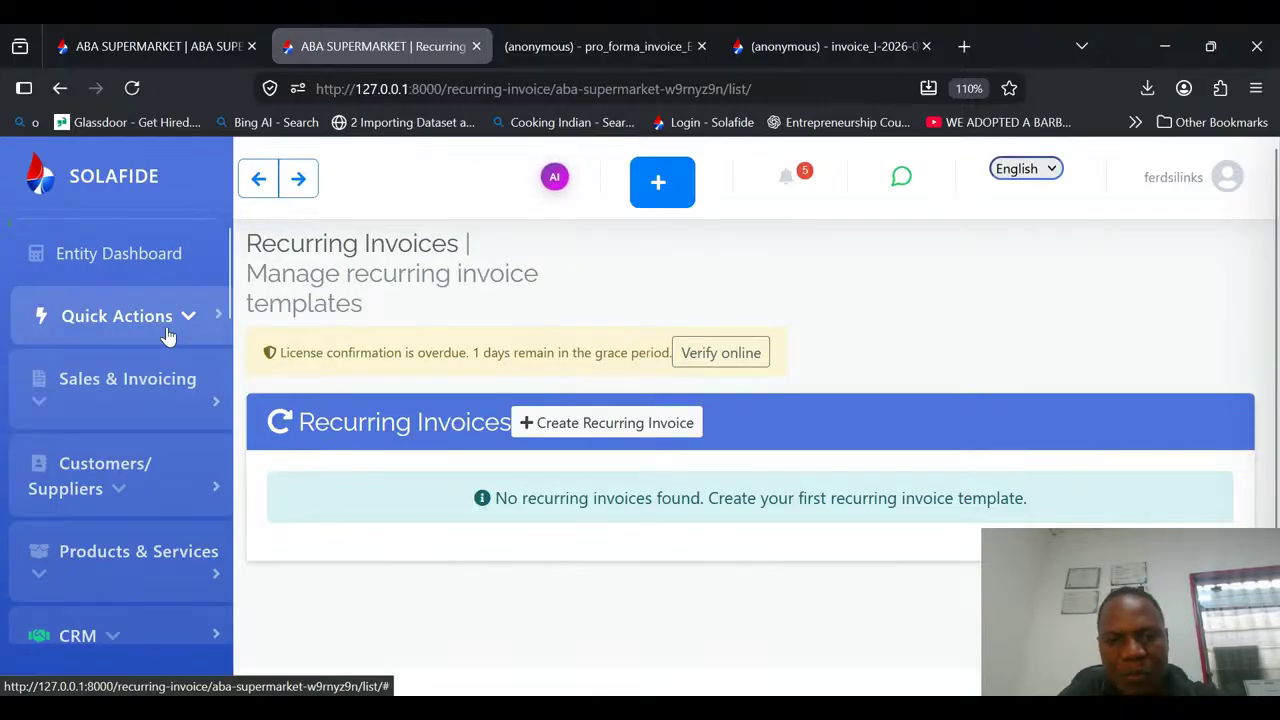
pyautogui.click(536, 422)
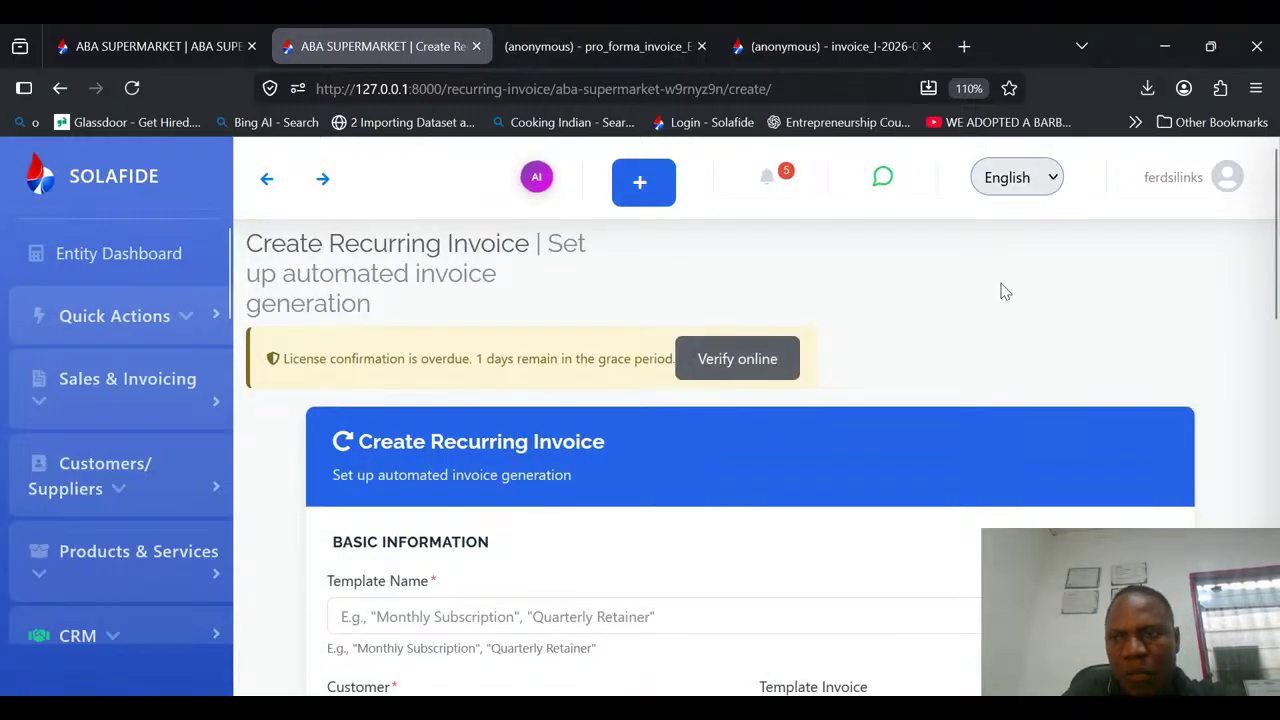
pyautogui.moveTo(1275, 245); pyautogui.dragTo(1277, 555)
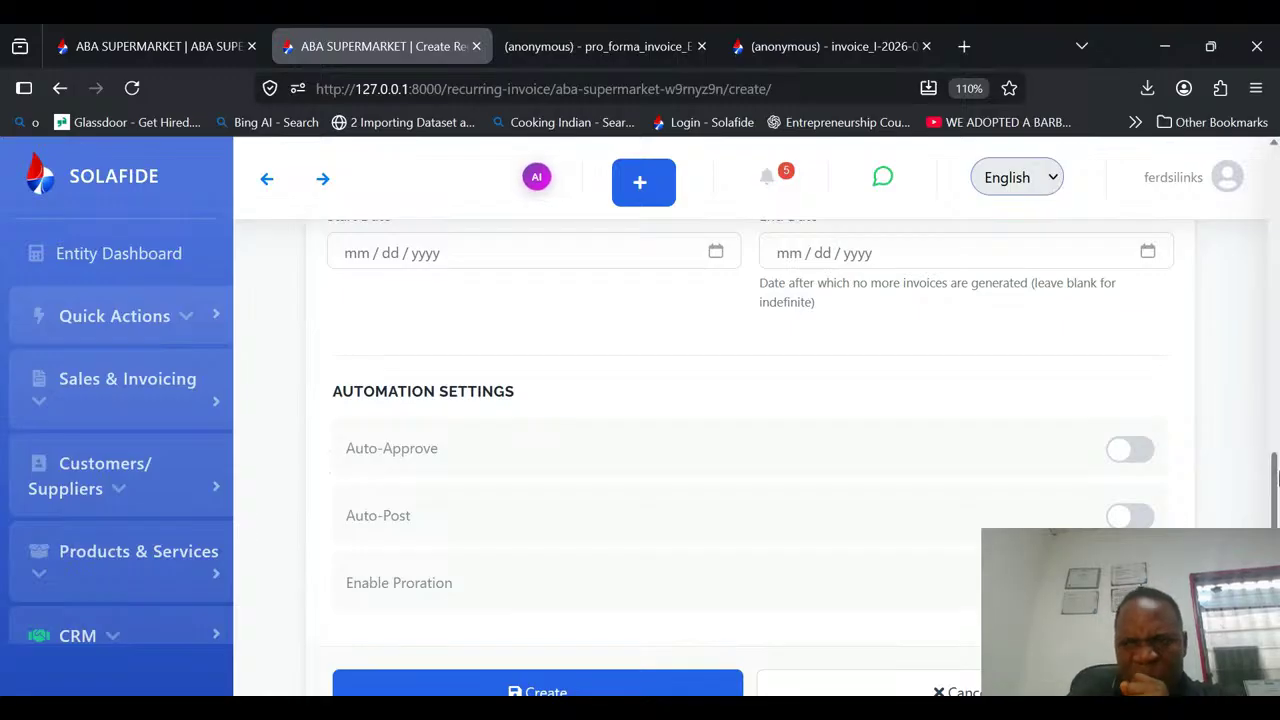
# Name the recurring invoice template "Monthly Internet Bills".
pyautogui.moveTo(1277, 480); pyautogui.dragTo(1277, 274)
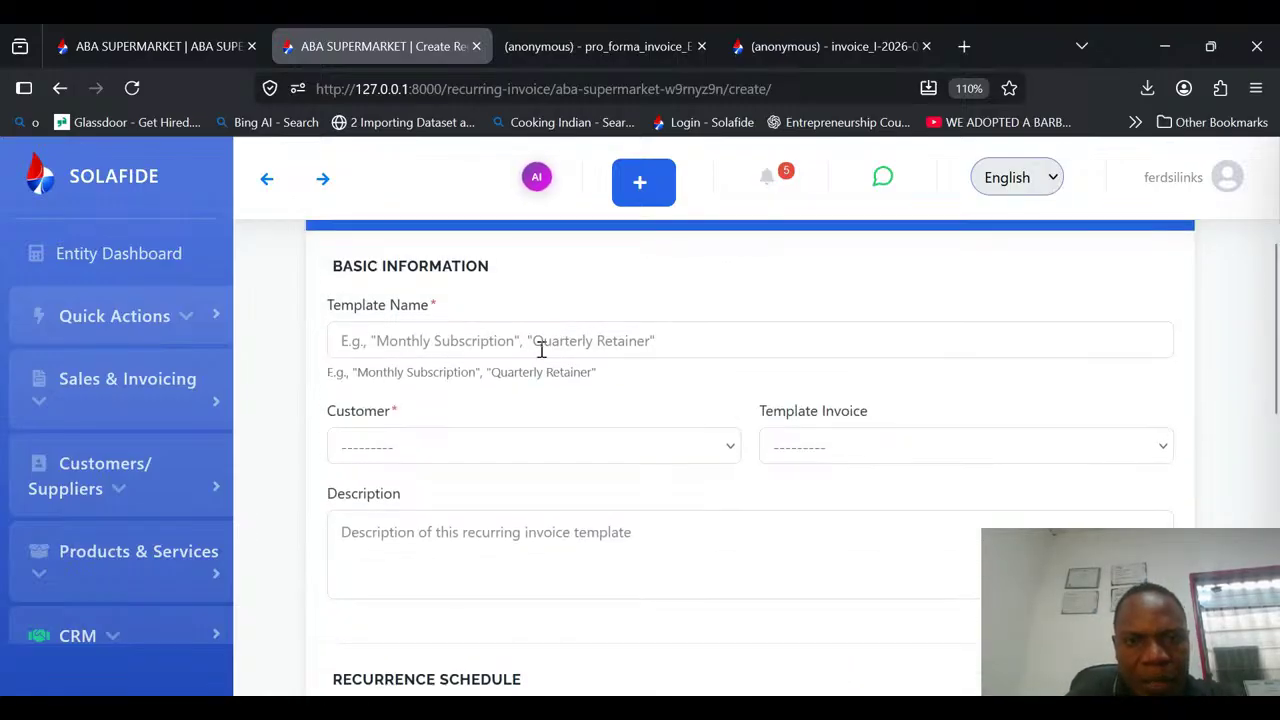
pyautogui.click(476, 339)
pyautogui.write('Mo')
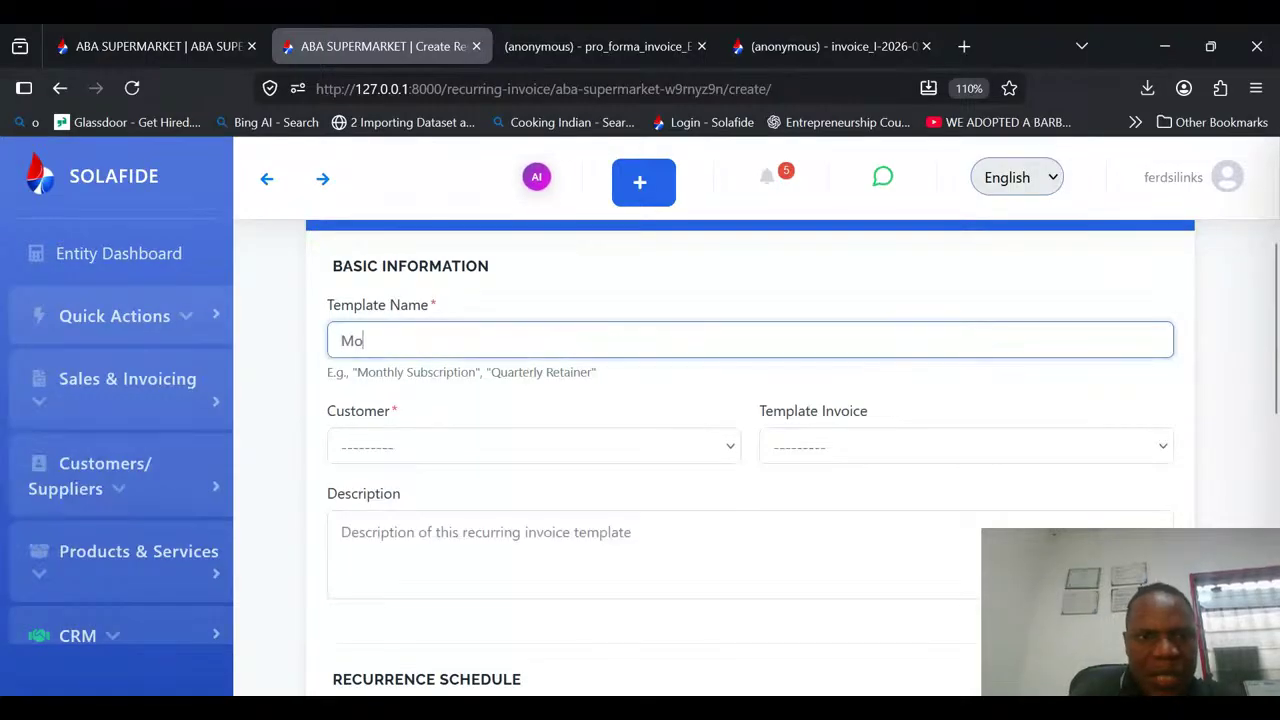
pyautogui.write('nthly ')
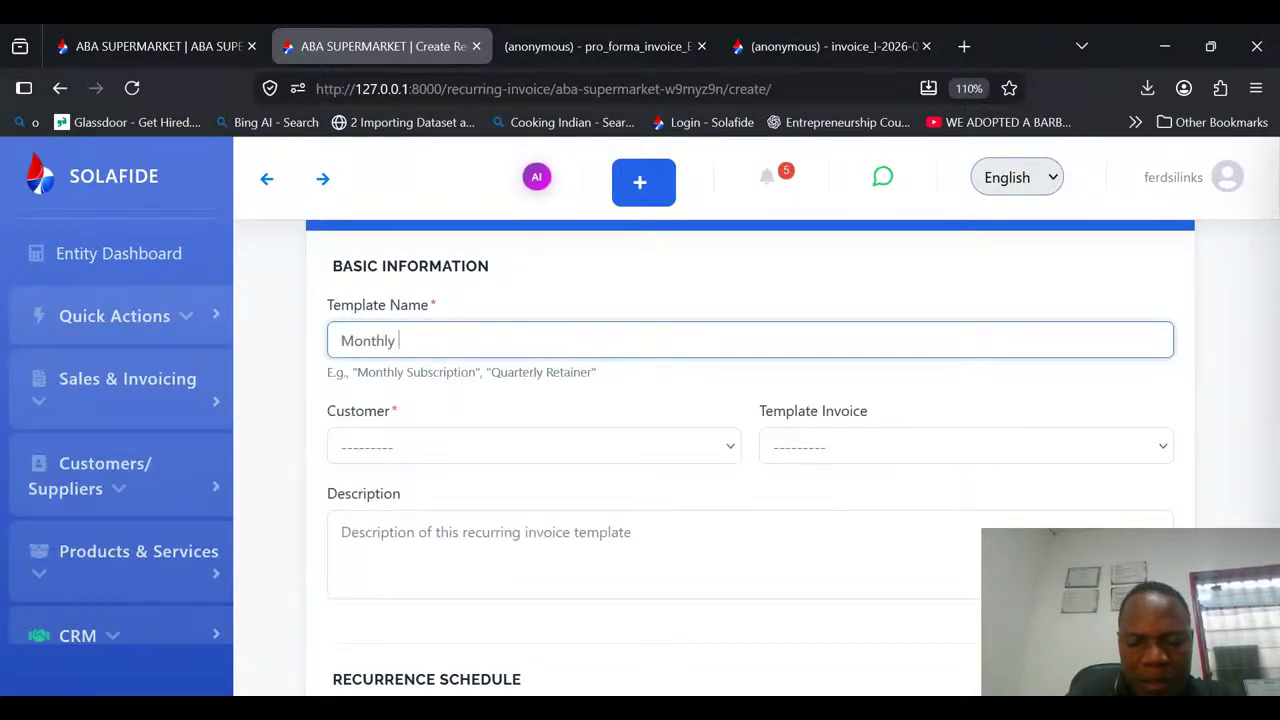
pyautogui.write('Internet B')
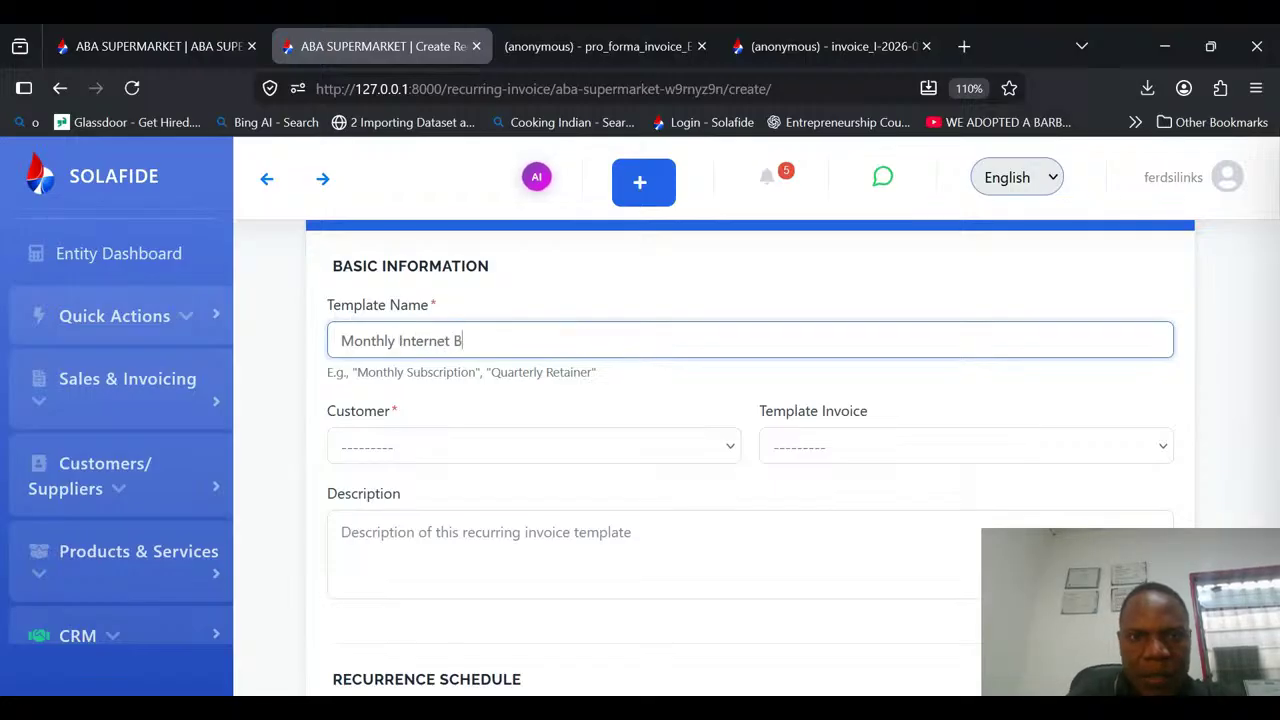
pyautogui.press('BackSpace')
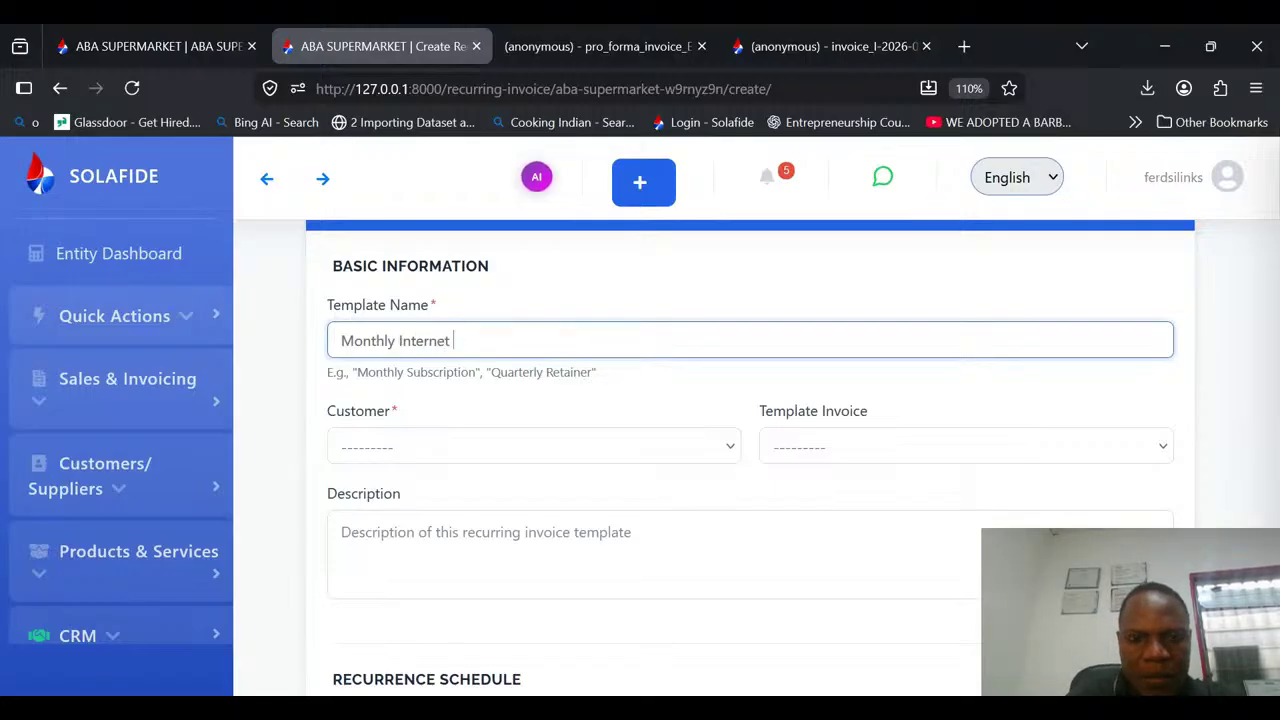
pyautogui.write('Bills')
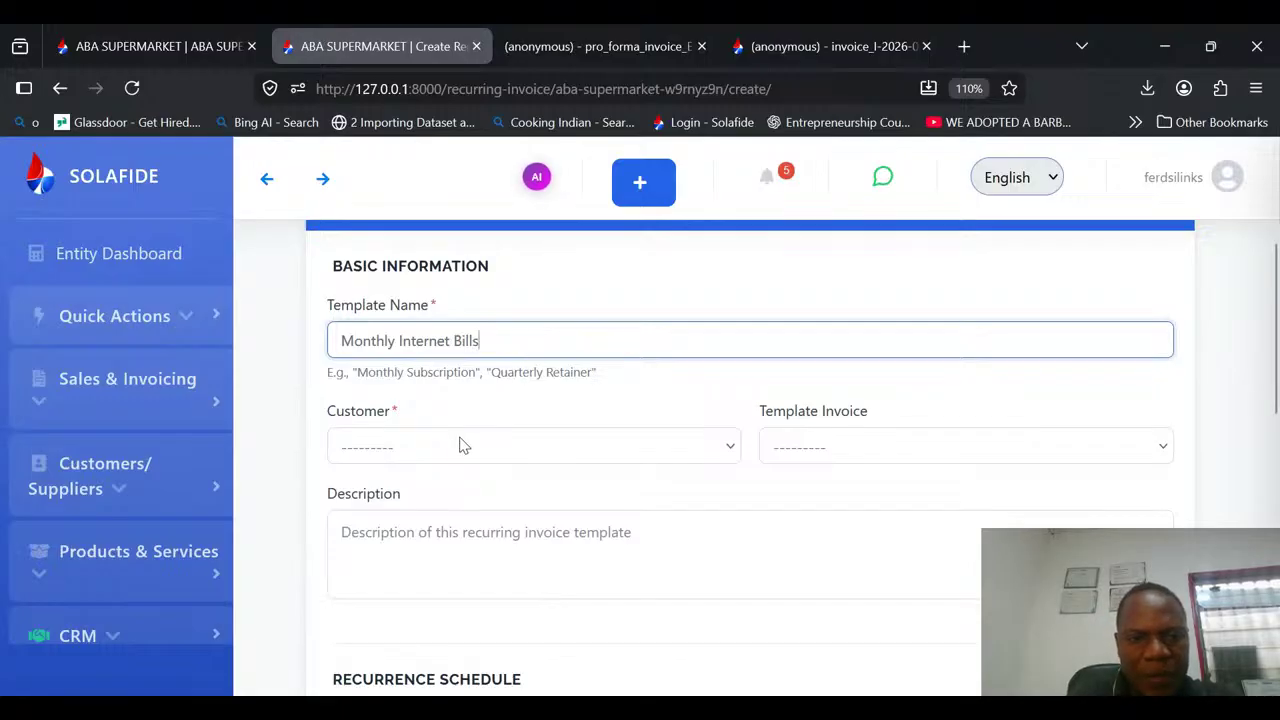
# Set the customer to Walk-in Customer and choose the first listed approved invoice as the template invoice.
pyautogui.press('Tab')
pyautogui.press('Down')
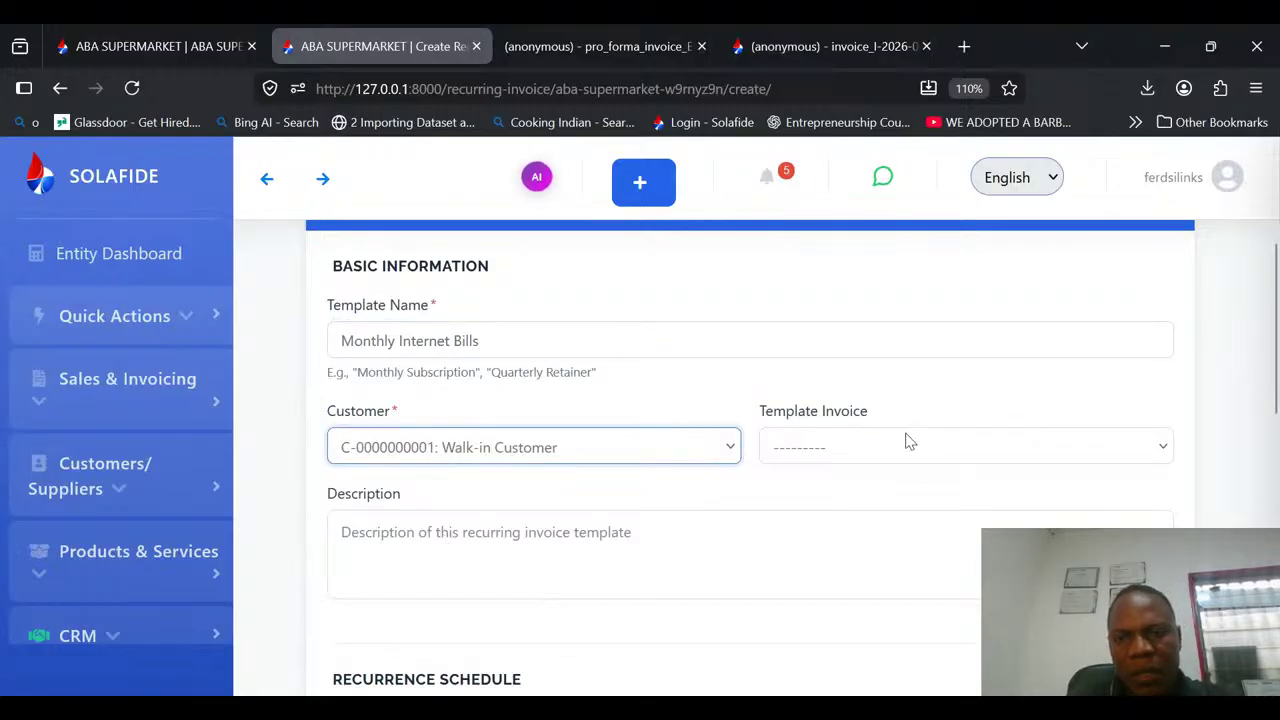
pyautogui.click(896, 455)
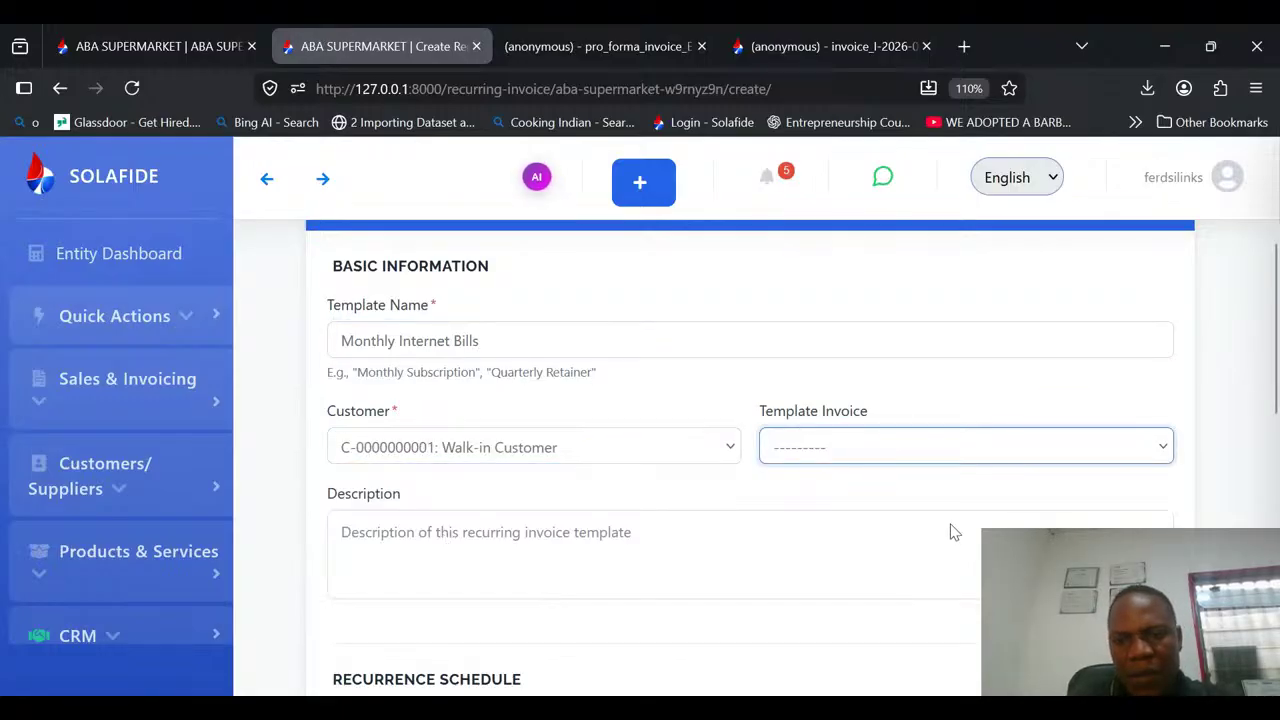
pyautogui.press('Down')
# Set the recurrence schedule's start date to 06/01/2026.
pyautogui.moveTo(1277, 372); pyautogui.dragTo(1247, 444)
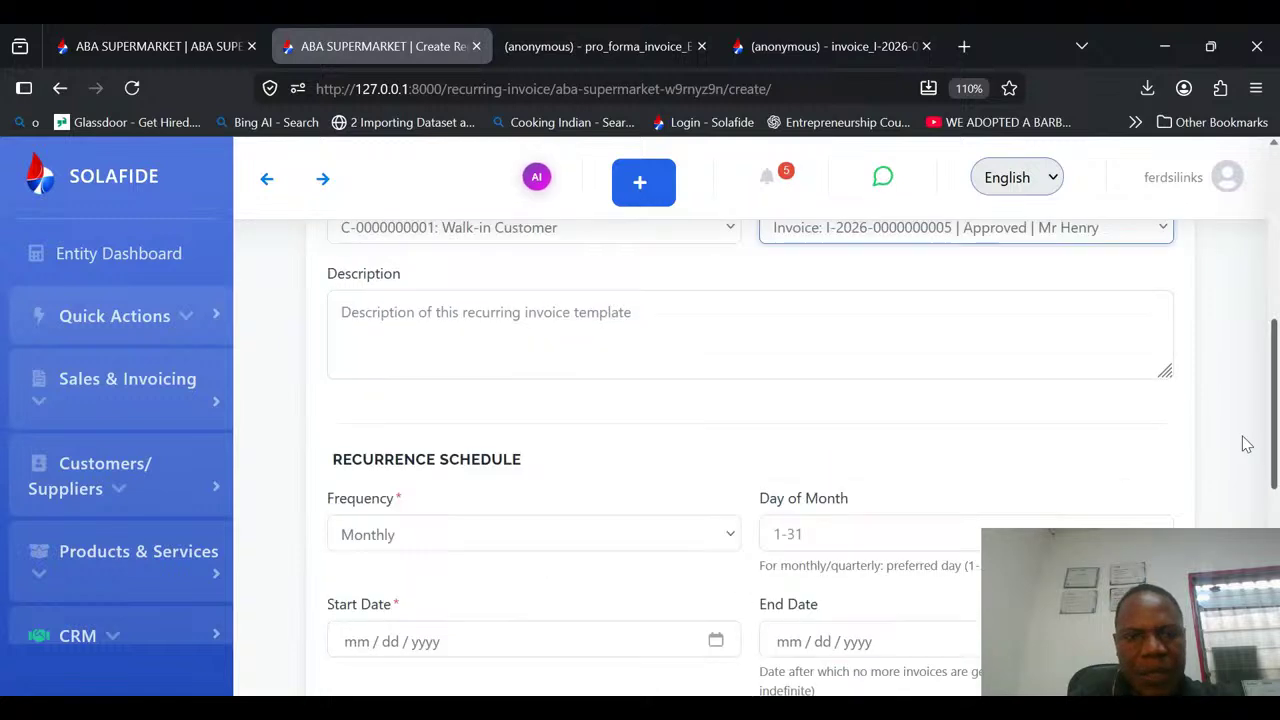
pyautogui.scroll(-1, 1242, 458)
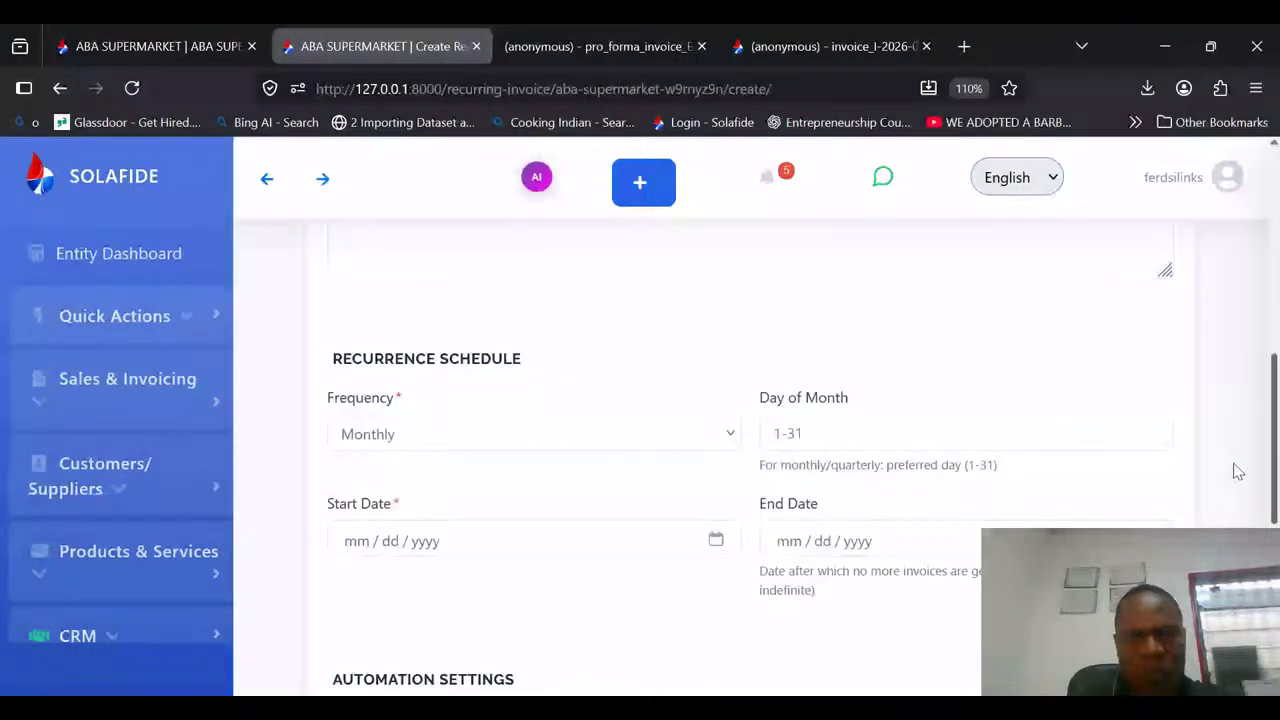
pyautogui.scroll(-1, 1237, 471)
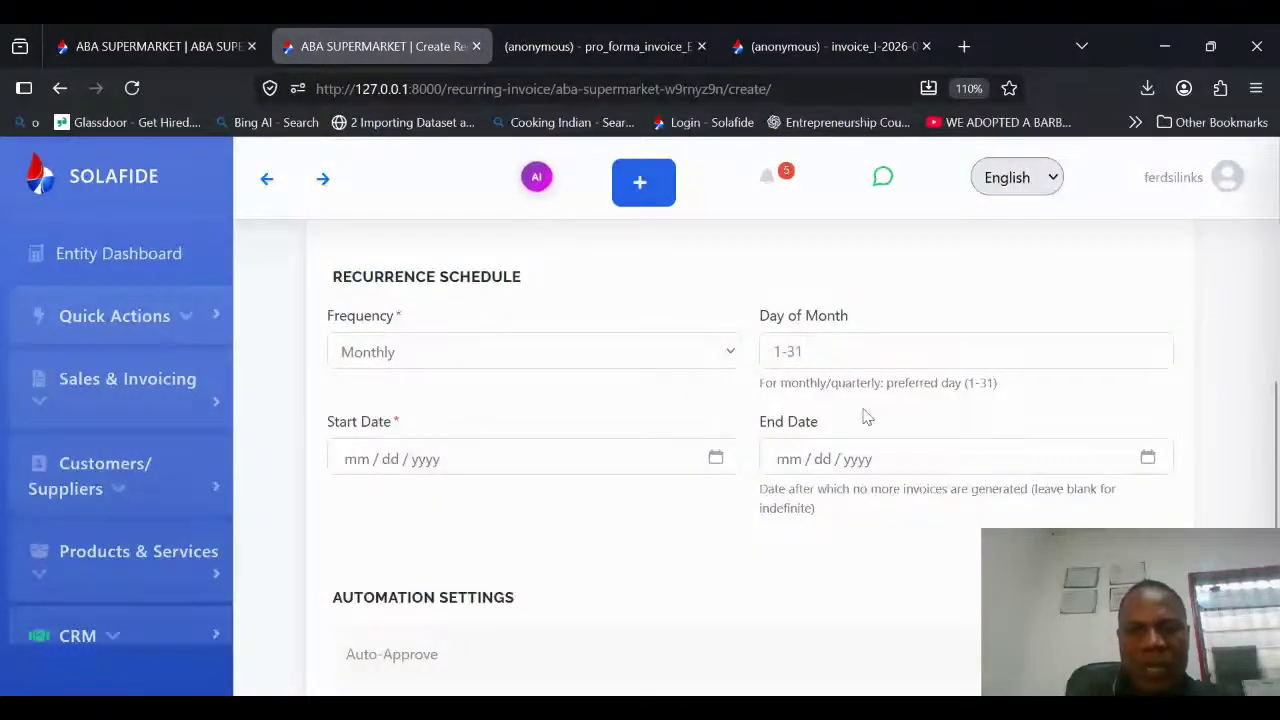
pyautogui.click(715, 458)
pyautogui.write('06012026')
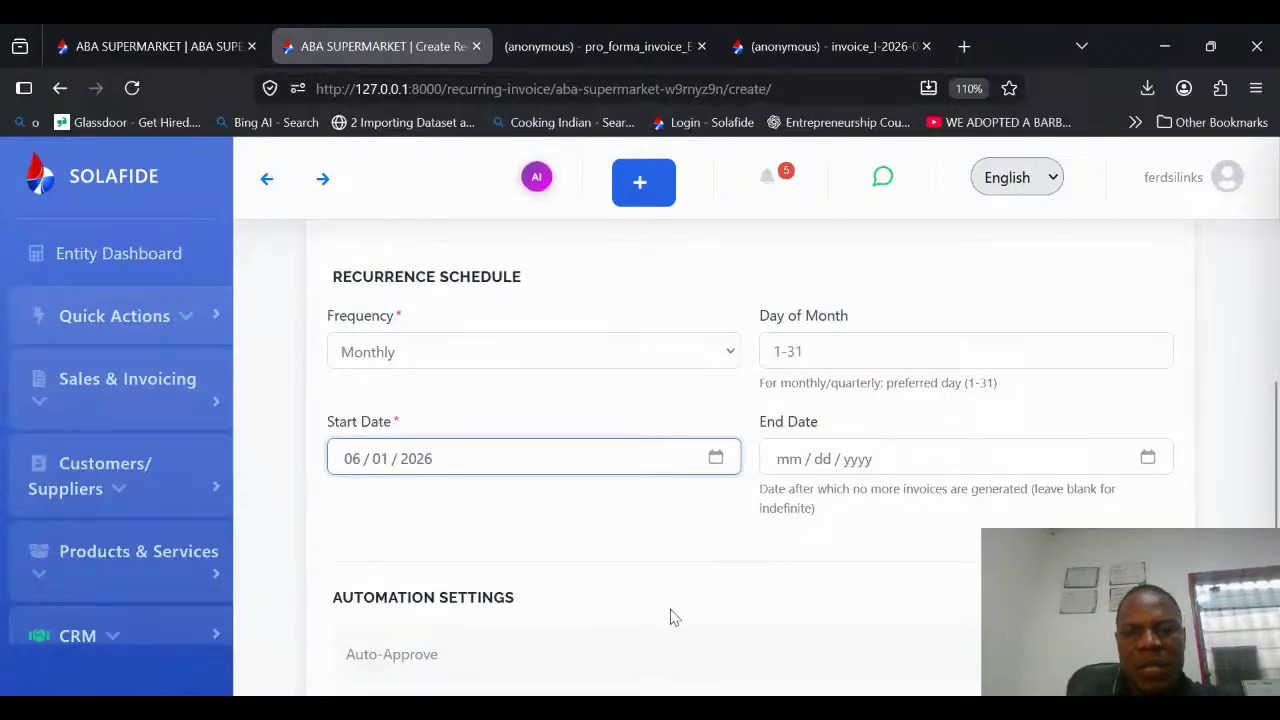
# Enable Auto-Approve, Auto-Post and Proration in the automation settings, and create the recurring invoice template.
pyautogui.scroll(-3, 1222, 459)
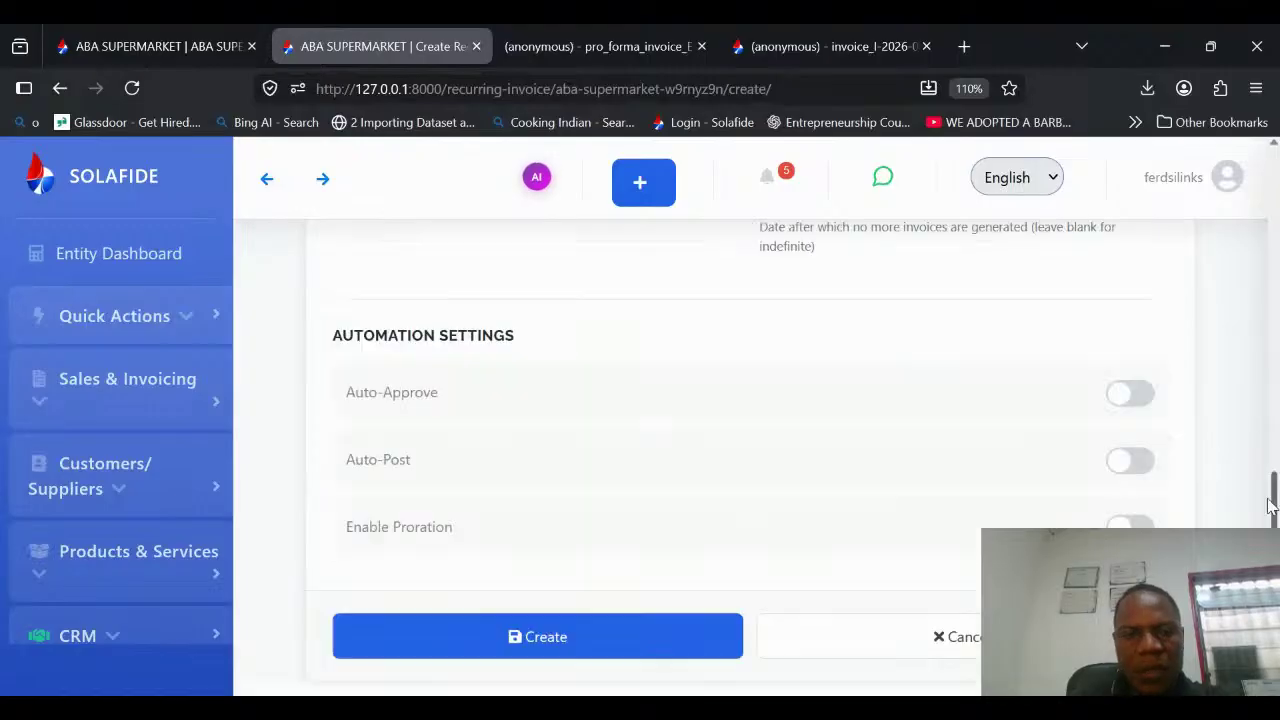
pyautogui.click(1145, 394)
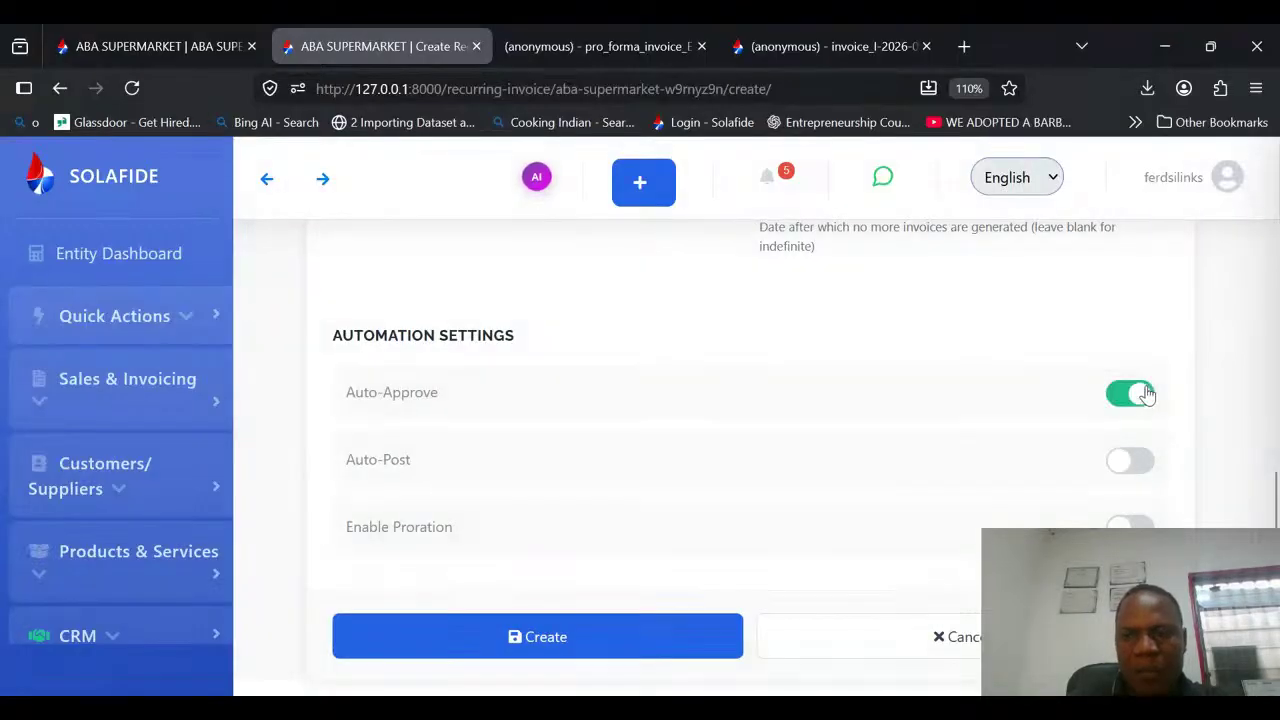
pyautogui.click(1126, 459)
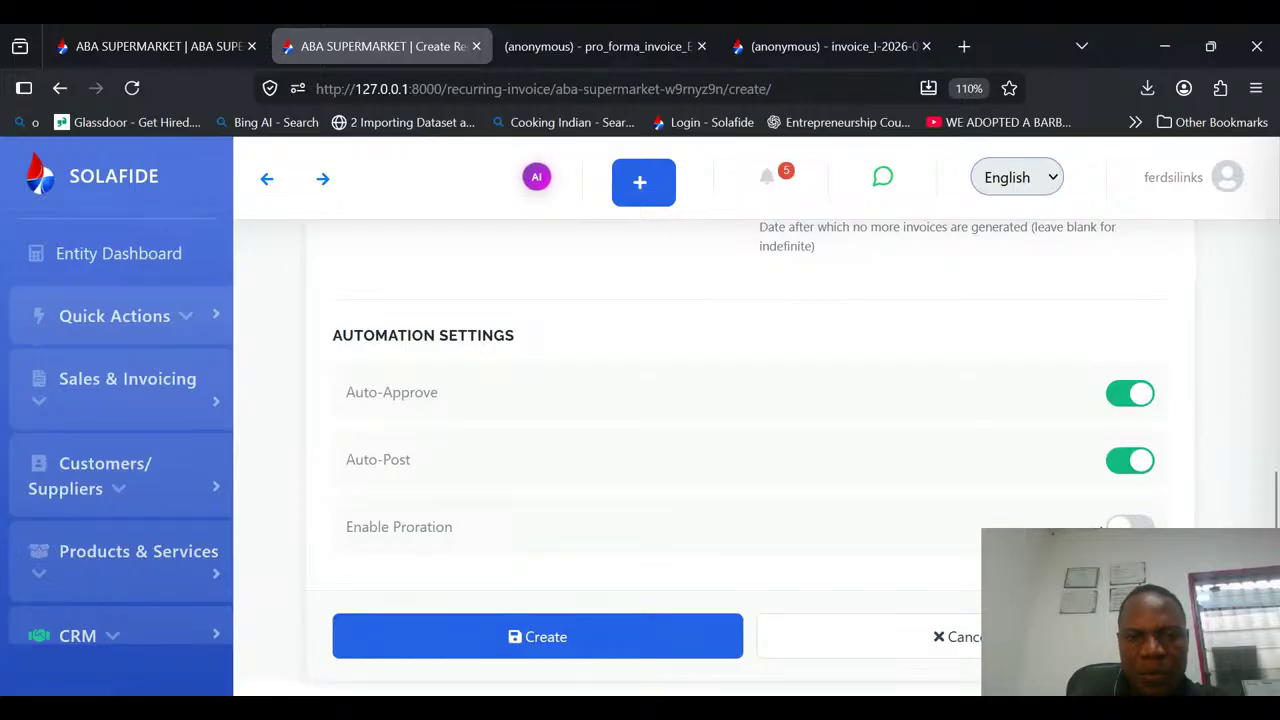
pyautogui.click(1130, 524)
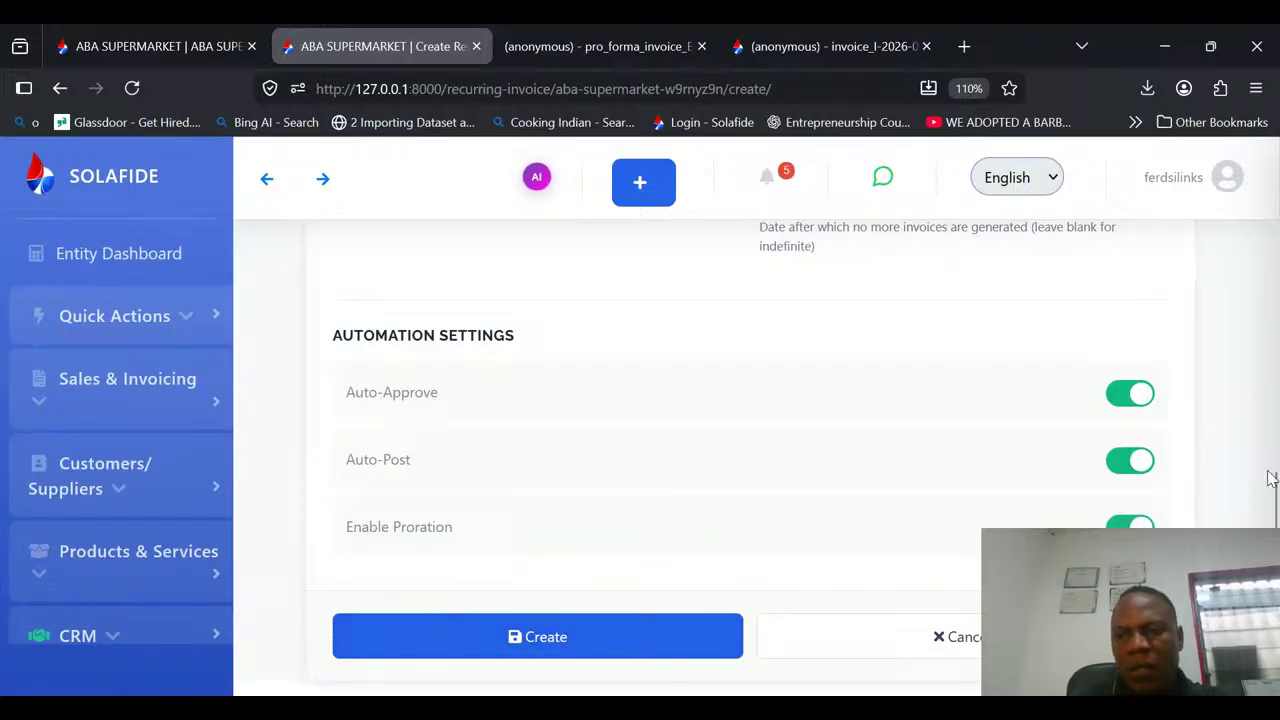
pyautogui.moveTo(1273, 488)
pyautogui.mouseDown()
pyautogui.moveTo(1277, 255)
pyautogui.moveTo(1276, 490)
pyautogui.mouseUp()
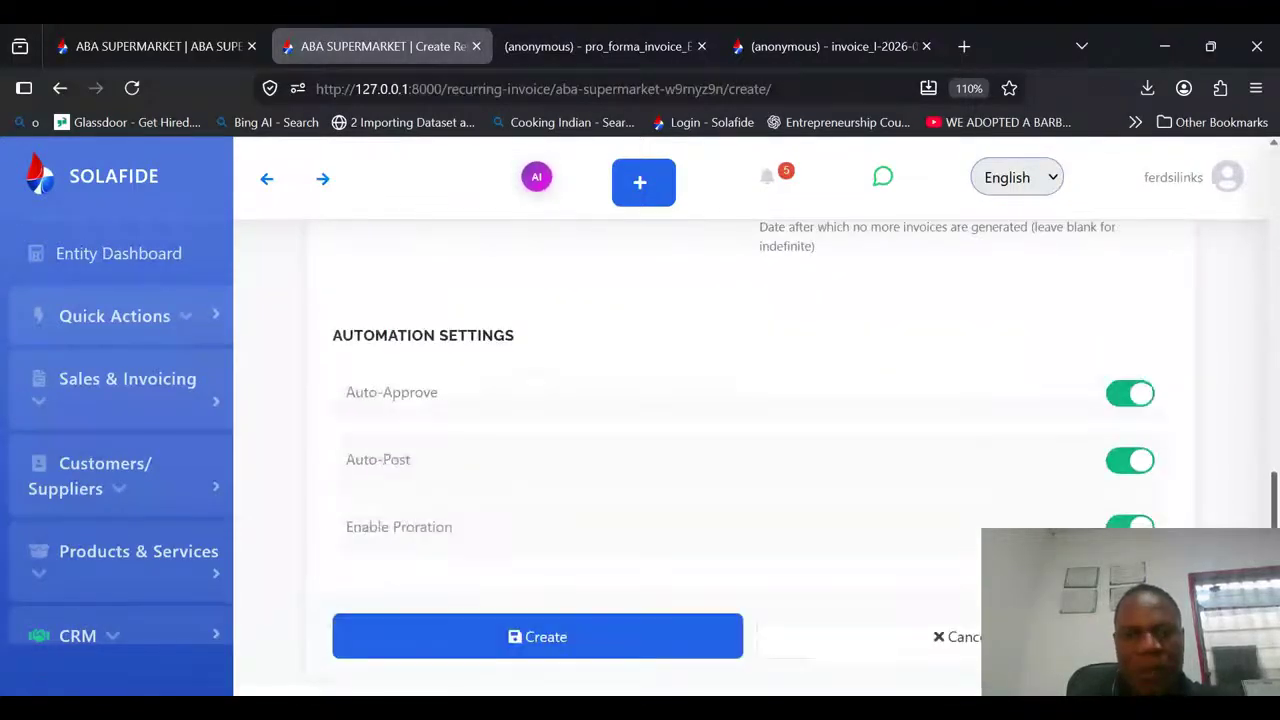
pyautogui.click(642, 636)
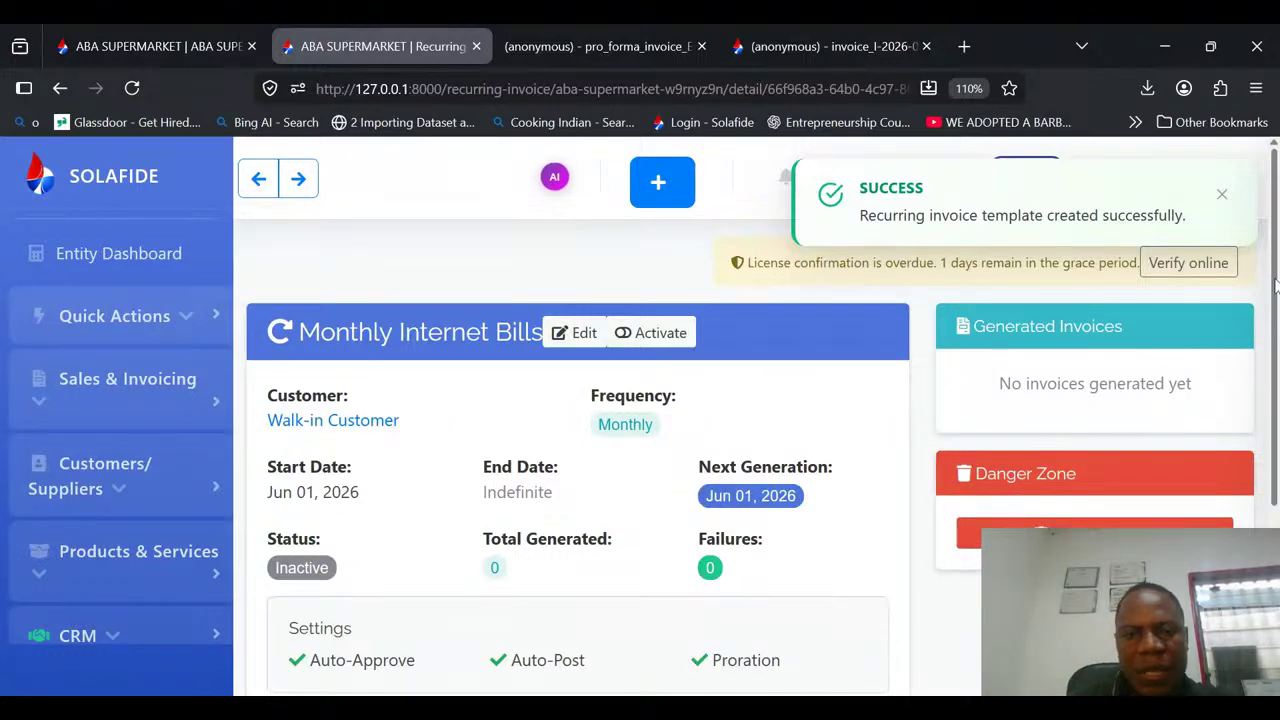
# Review the template's detail page and look through the Sales & Invoicing options down to Invoice Factoring.
pyautogui.moveTo(1275, 287)
pyautogui.mouseDown()
pyautogui.moveTo(1275, 465)
pyautogui.moveTo(1276, 262)
pyautogui.mouseUp()
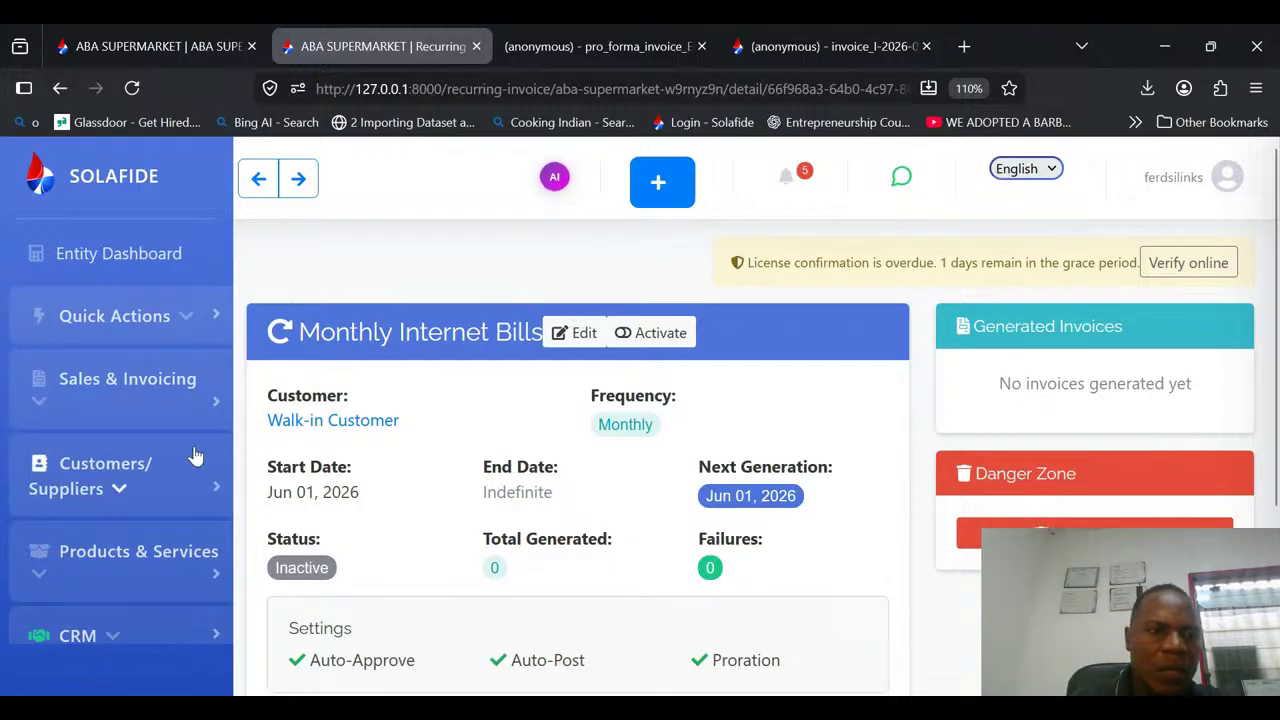
pyautogui.click(162, 403)
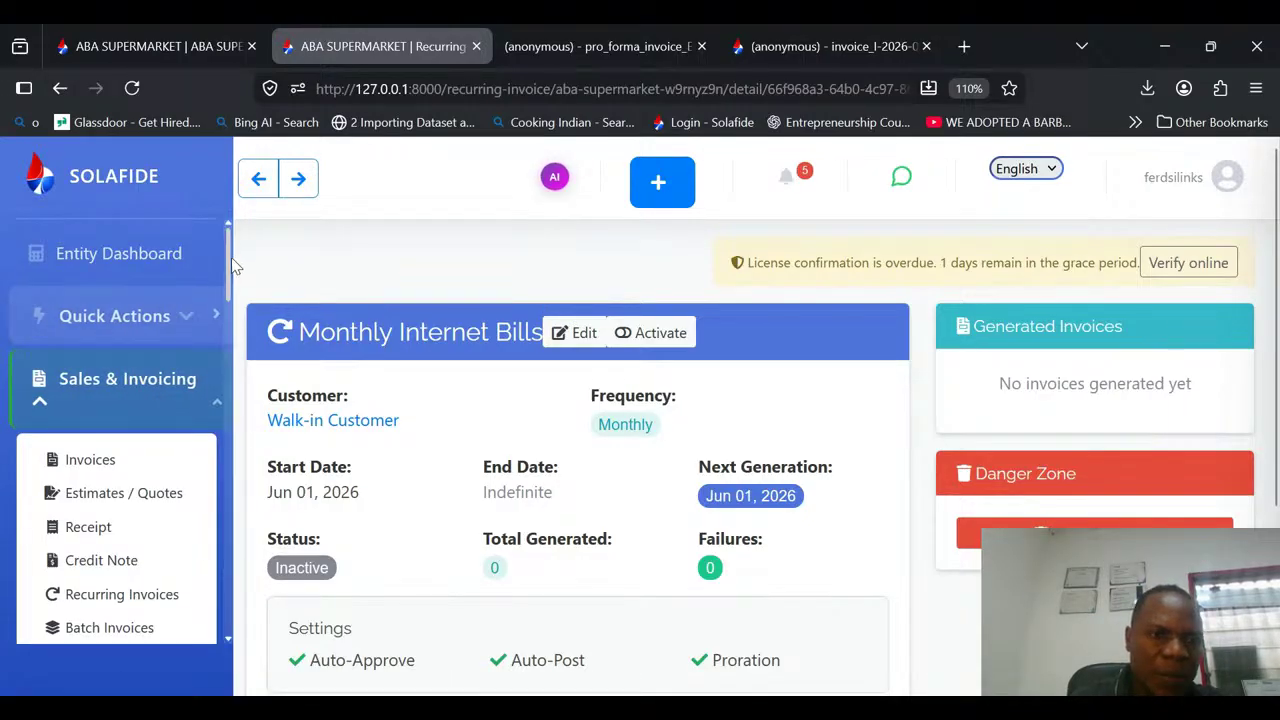
pyautogui.scroll(-3, 231, 257)
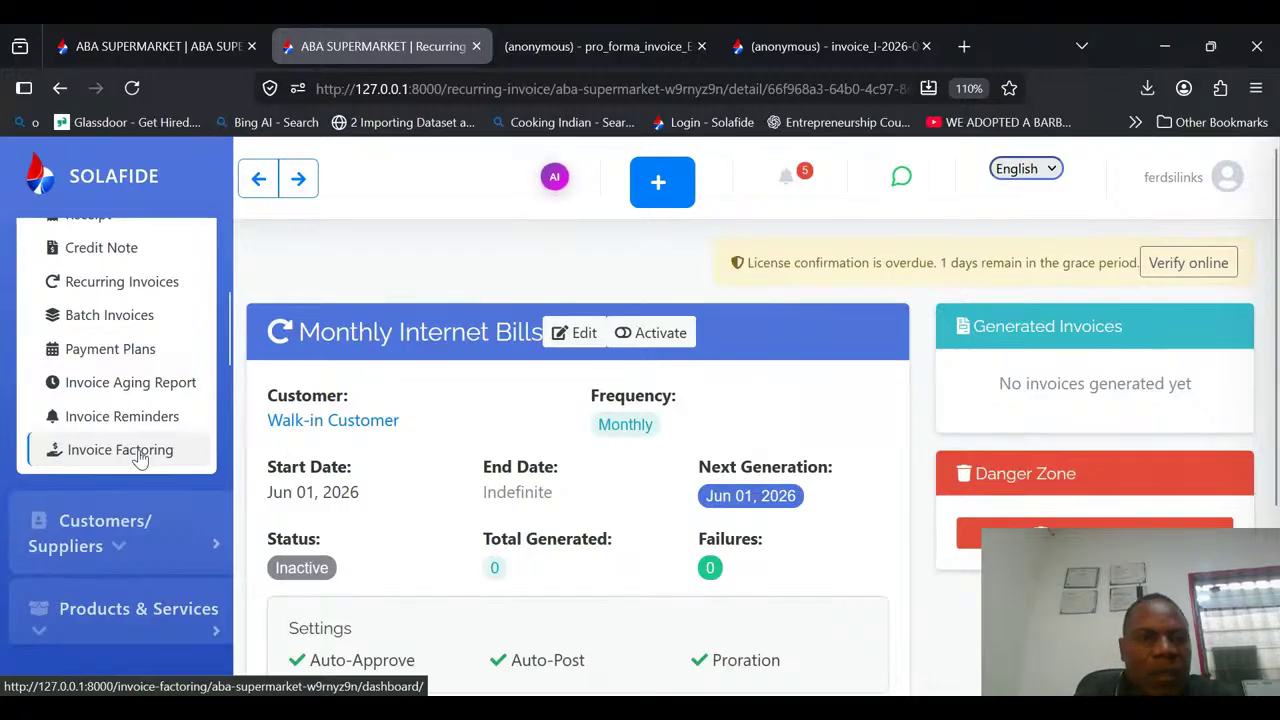
pyautogui.moveTo(229, 311); pyautogui.dragTo(209, 263)
pyautogui.click(208, 264)
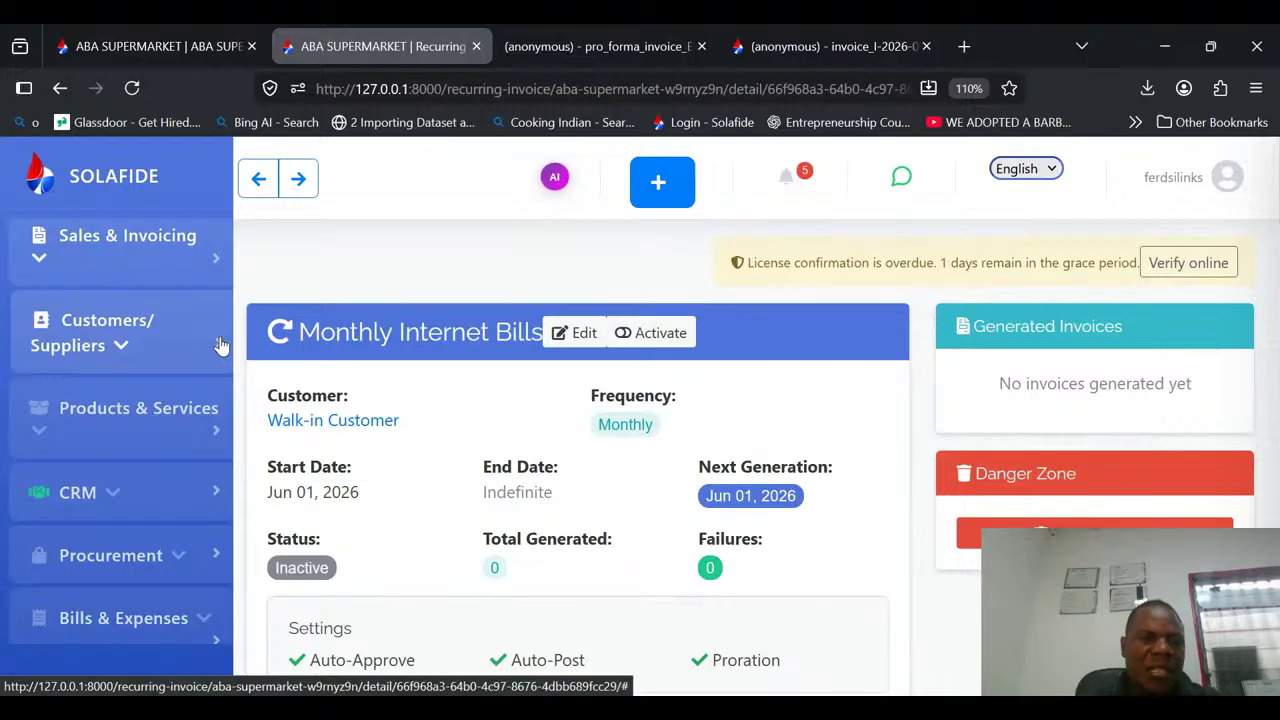
pyautogui.scroll(2, 227, 290)
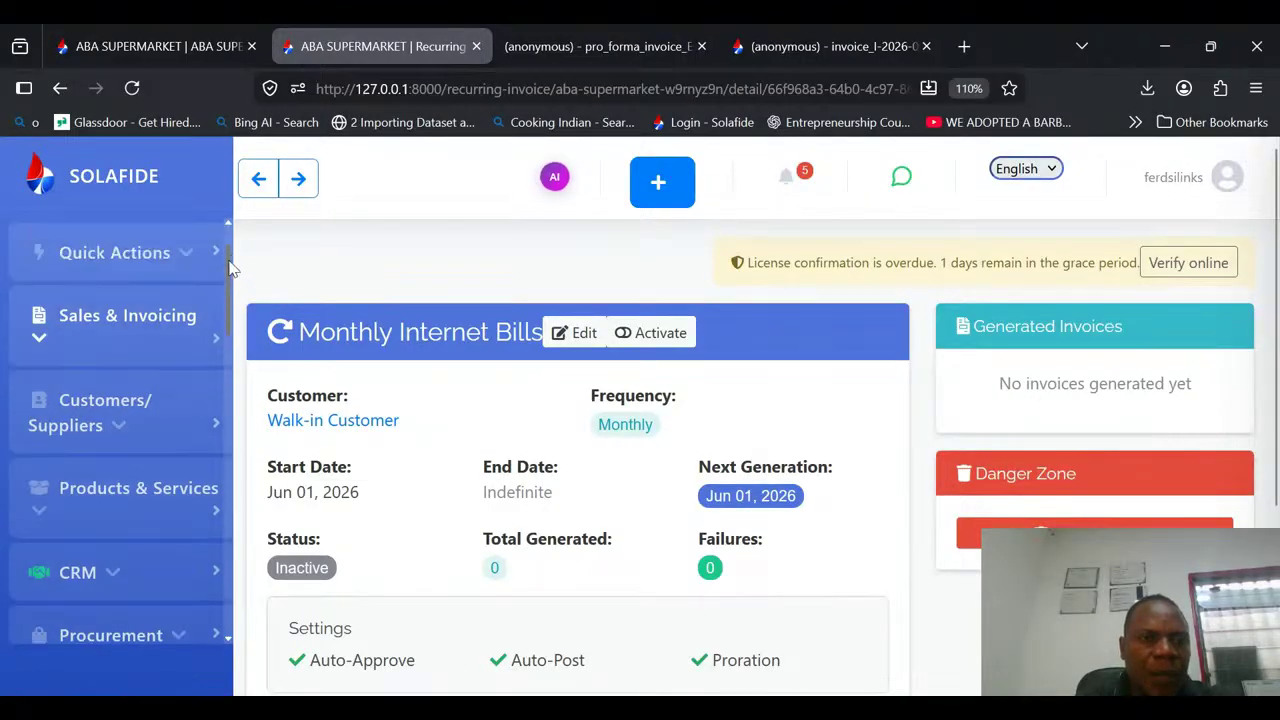
pyautogui.scroll(-1, 229, 270)
# Look over the Customers/Suppliers options and open the customer list.
pyautogui.click(140, 412)
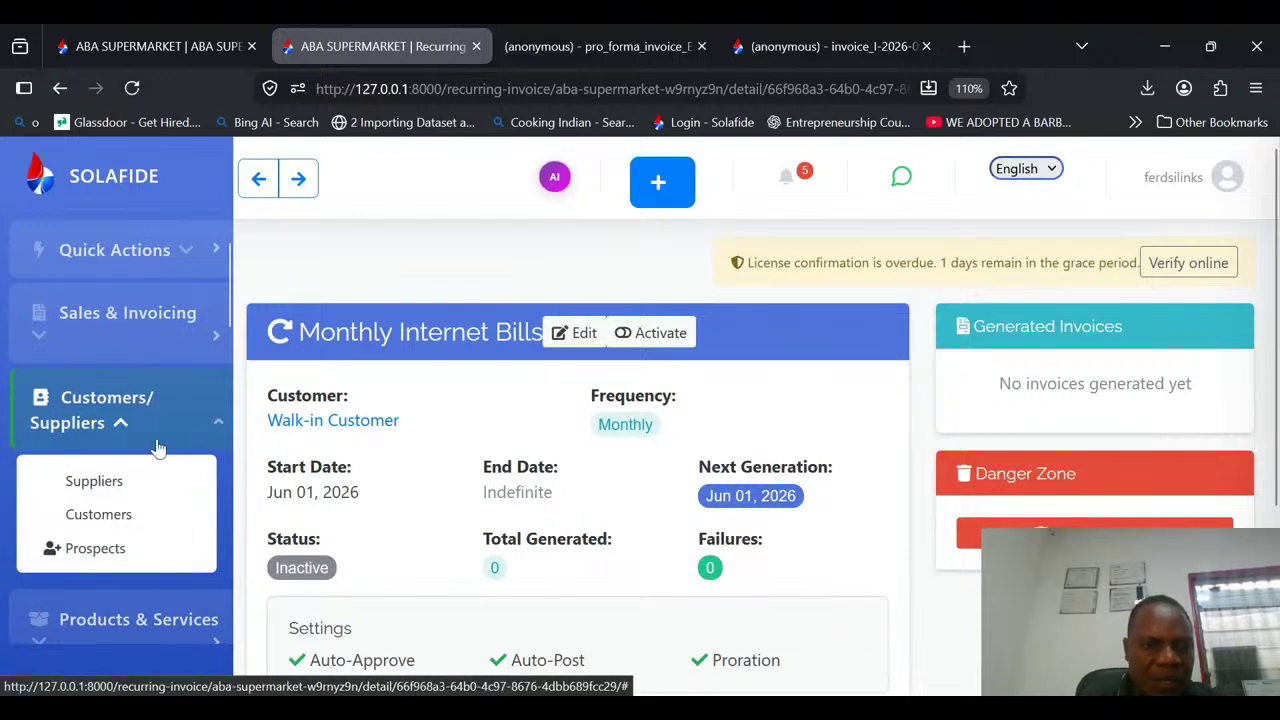
pyautogui.scroll(-2, 237, 347)
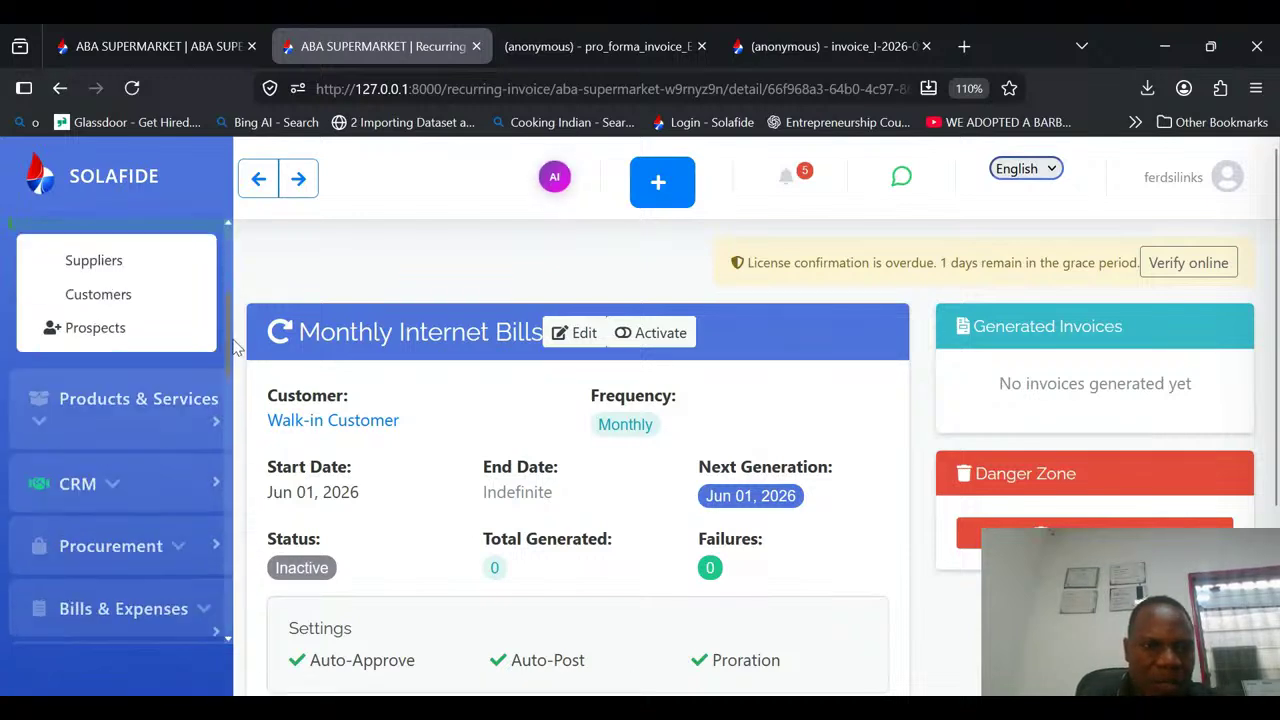
pyautogui.moveTo(236, 345); pyautogui.dragTo(236, 302)
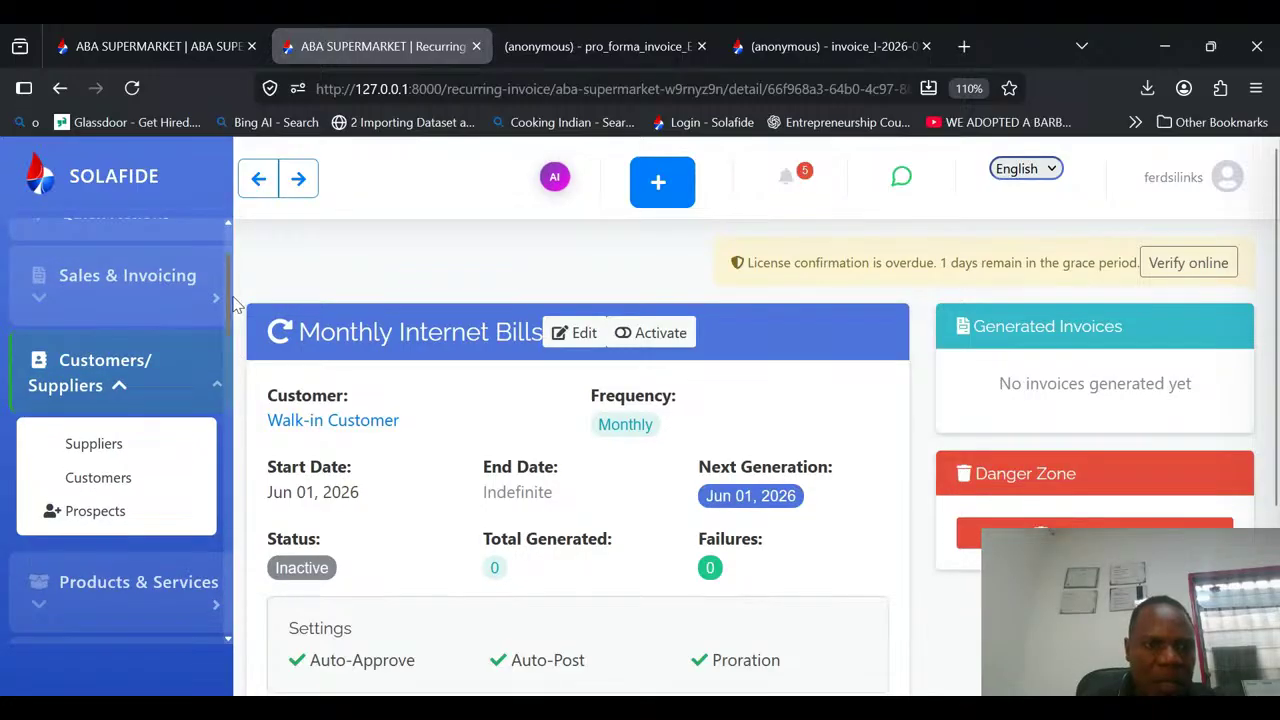
pyautogui.click(125, 479)
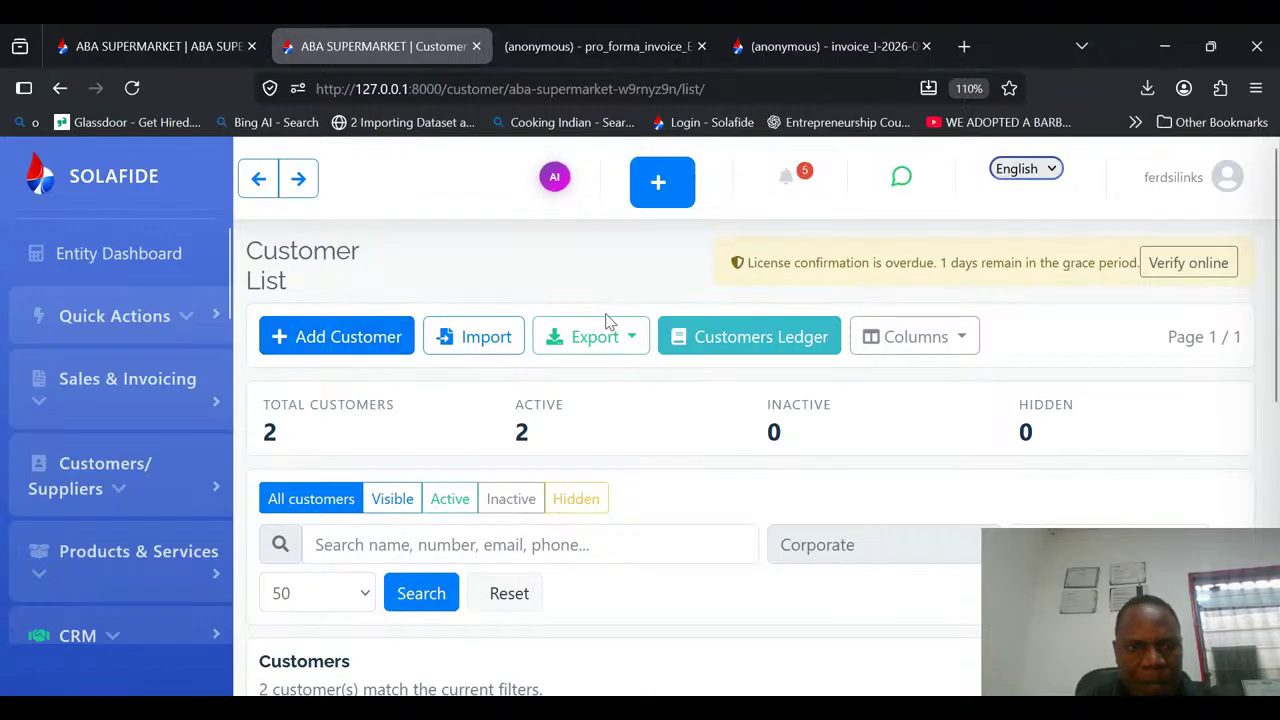
# Start adding a customer and enter CPA Ltd as the customer name.
pyautogui.click(373, 341)
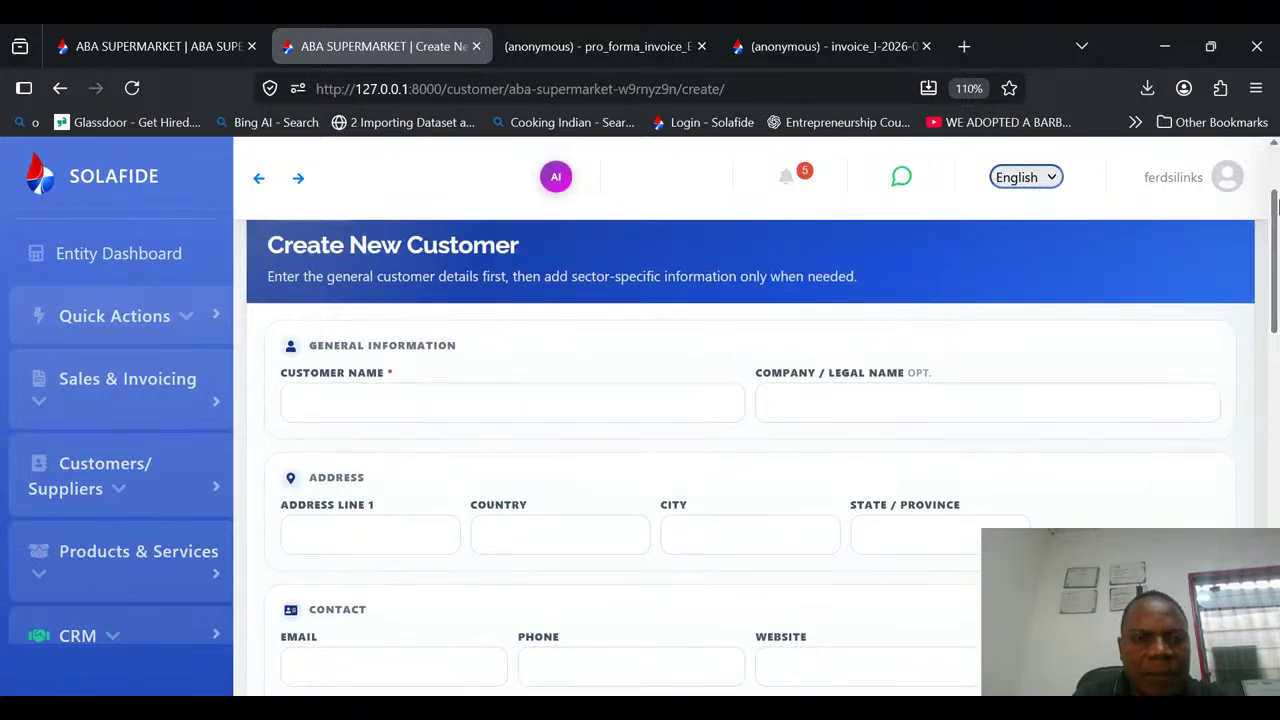
pyautogui.click(418, 405)
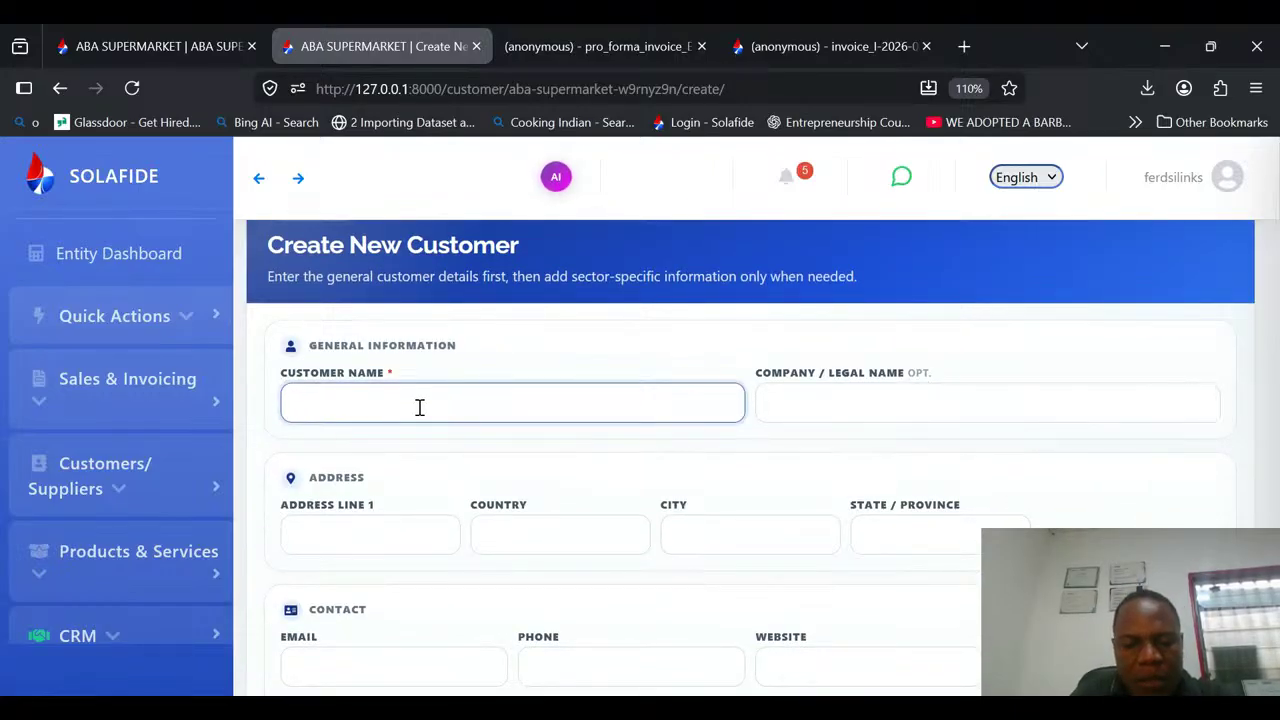
pyautogui.write('CP')
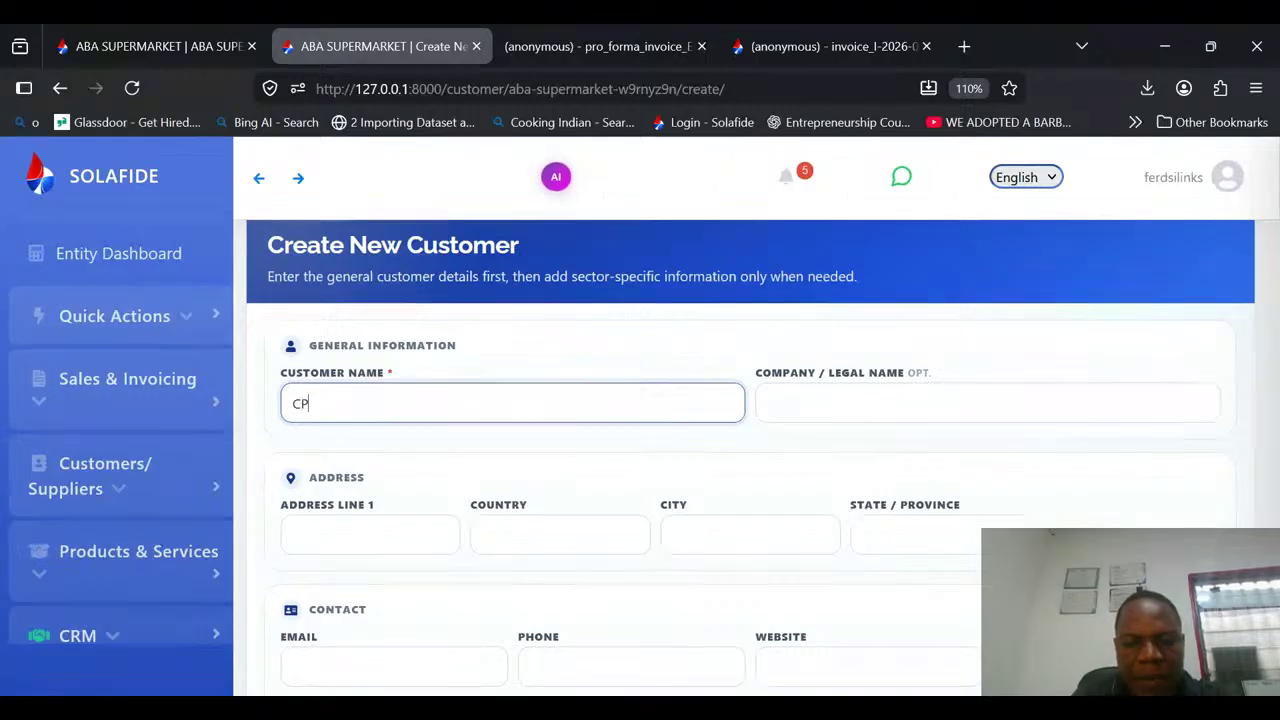
pyautogui.write('A Ltd')
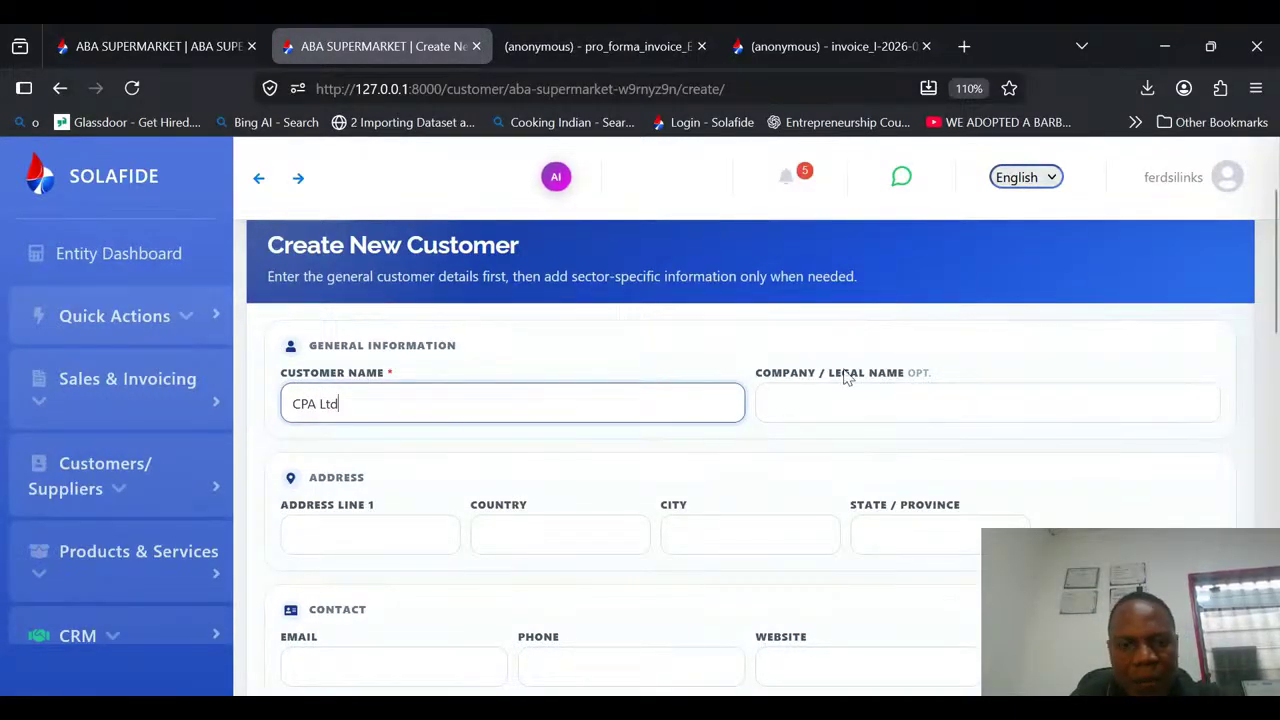
# Fill in the new customer's address line 1, city and state/province, with Cameroon as the country.
pyautogui.click(355, 533)
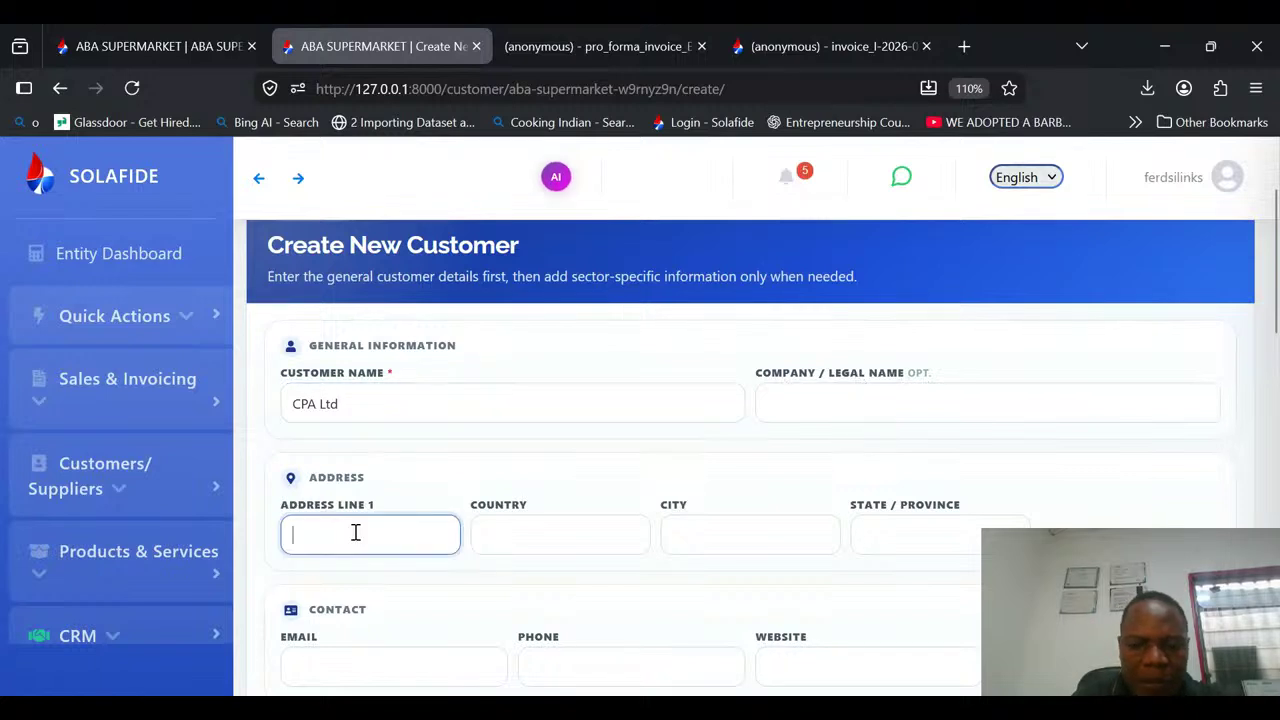
pyautogui.write('Molyko')
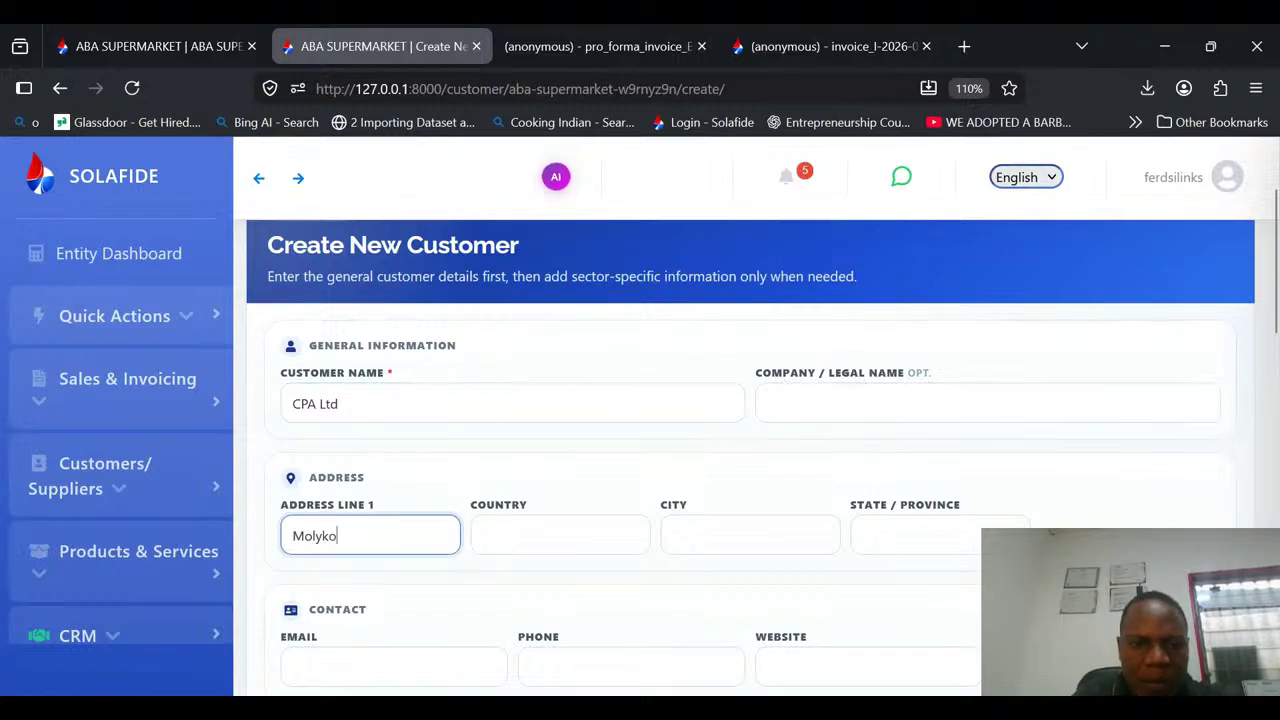
pyautogui.write(' Buea')
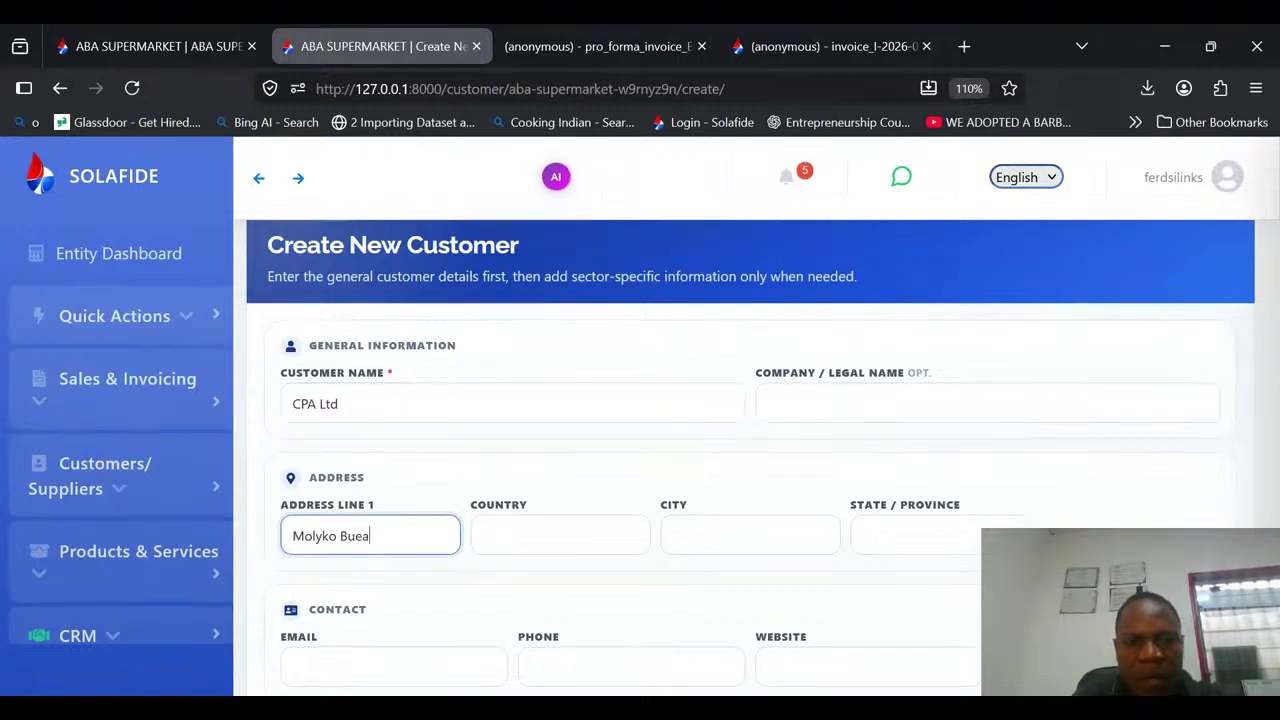
pyautogui.press('BackSpace')
pyautogui.press('BackSpace')
pyautogui.press('BackSpace')
pyautogui.press('BackSpace')
pyautogui.press('BackSpace')
pyautogui.press('Tab')
pyautogui.write('C')
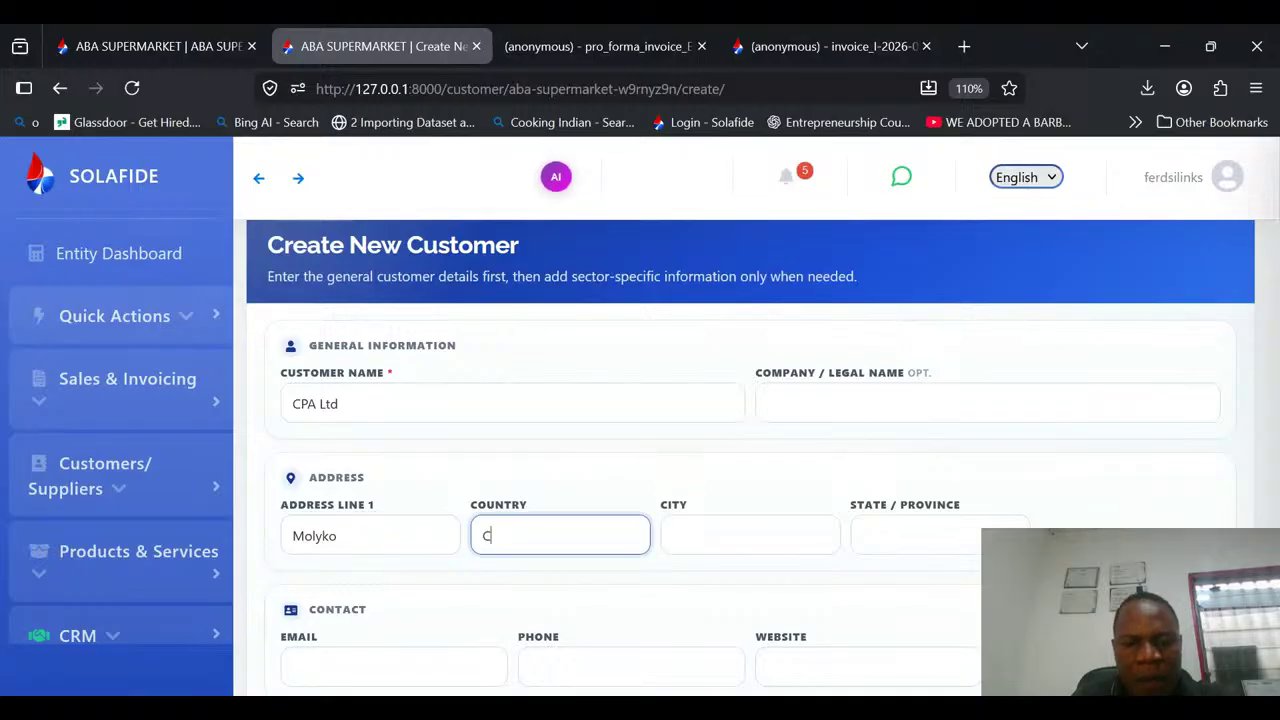
pyautogui.write('ameroon')
pyautogui.press('Tab')
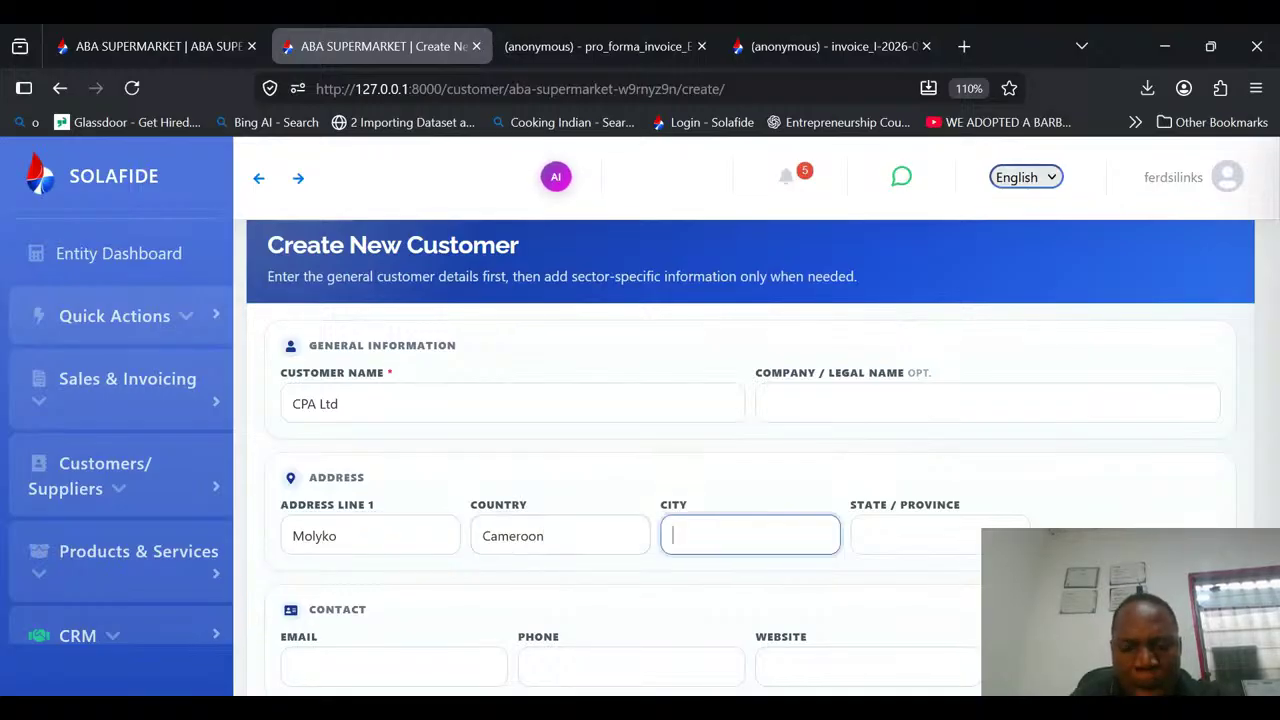
pyautogui.write('Buea')
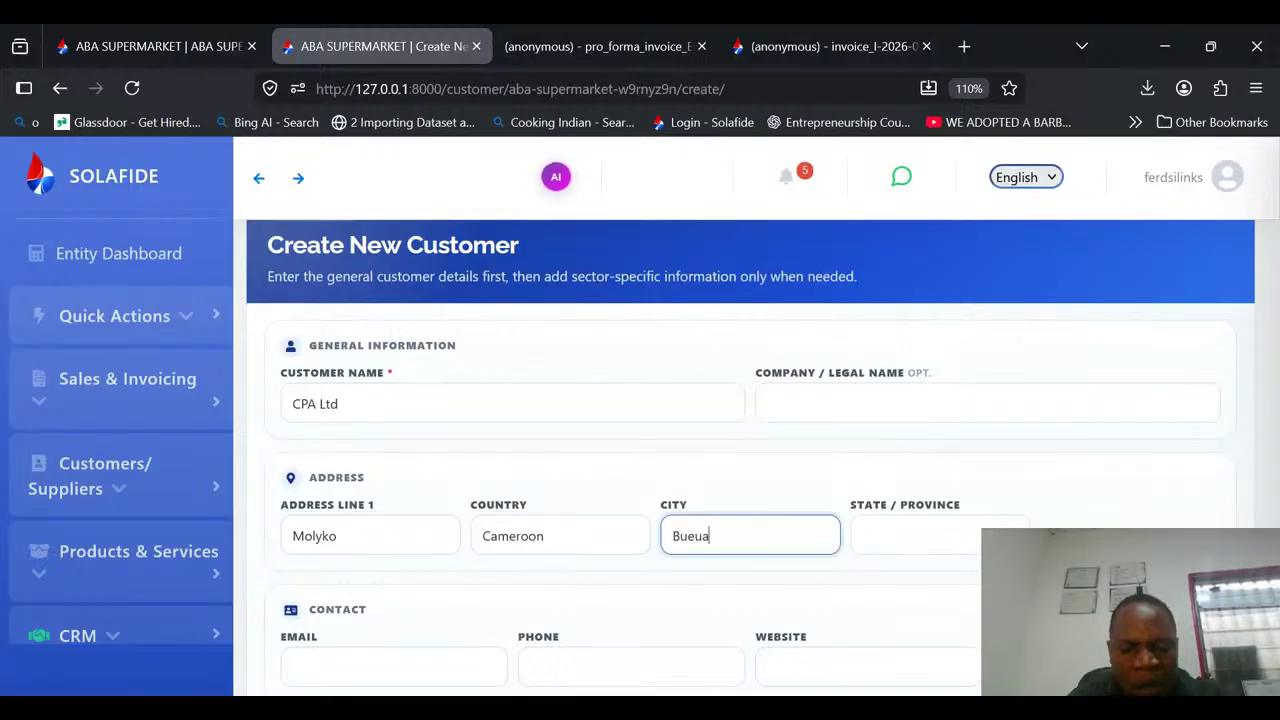
pyautogui.press('Tab')
pyautogui.write('SWR')
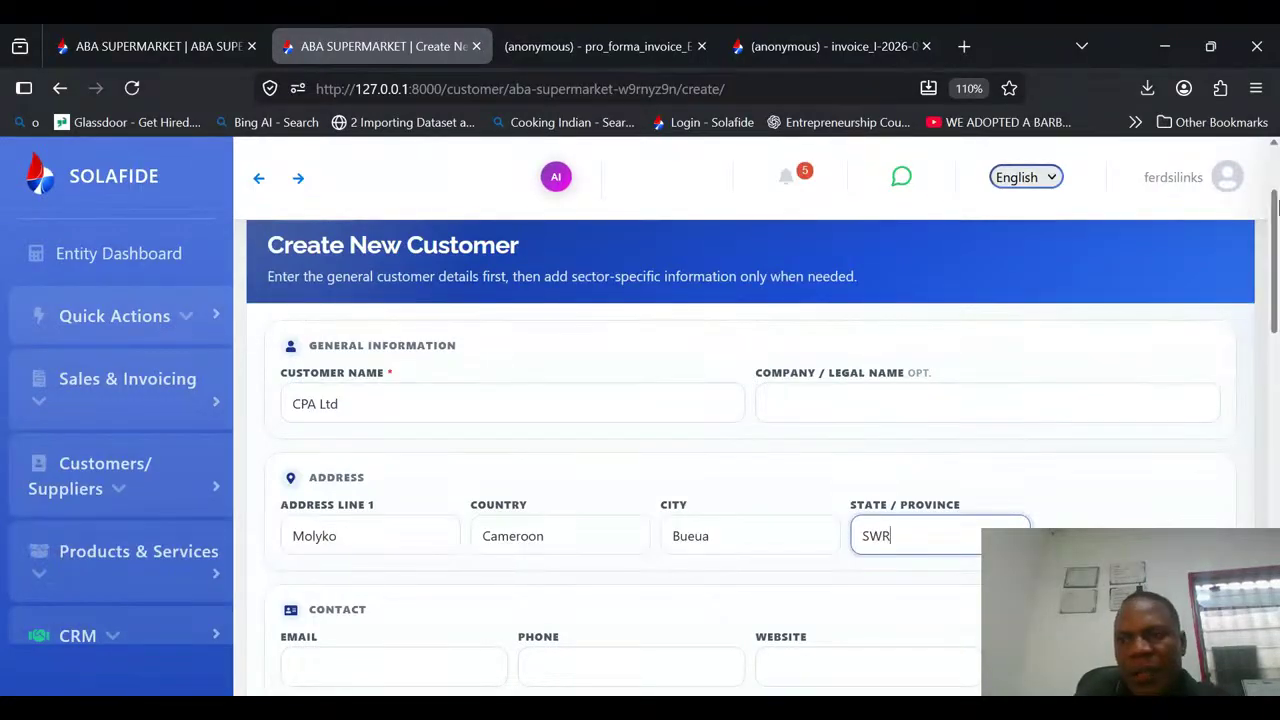
# Save the new customer with the Active setting kept on and view the customer list.
pyautogui.moveTo(1277, 218); pyautogui.dragTo(1277, 492)
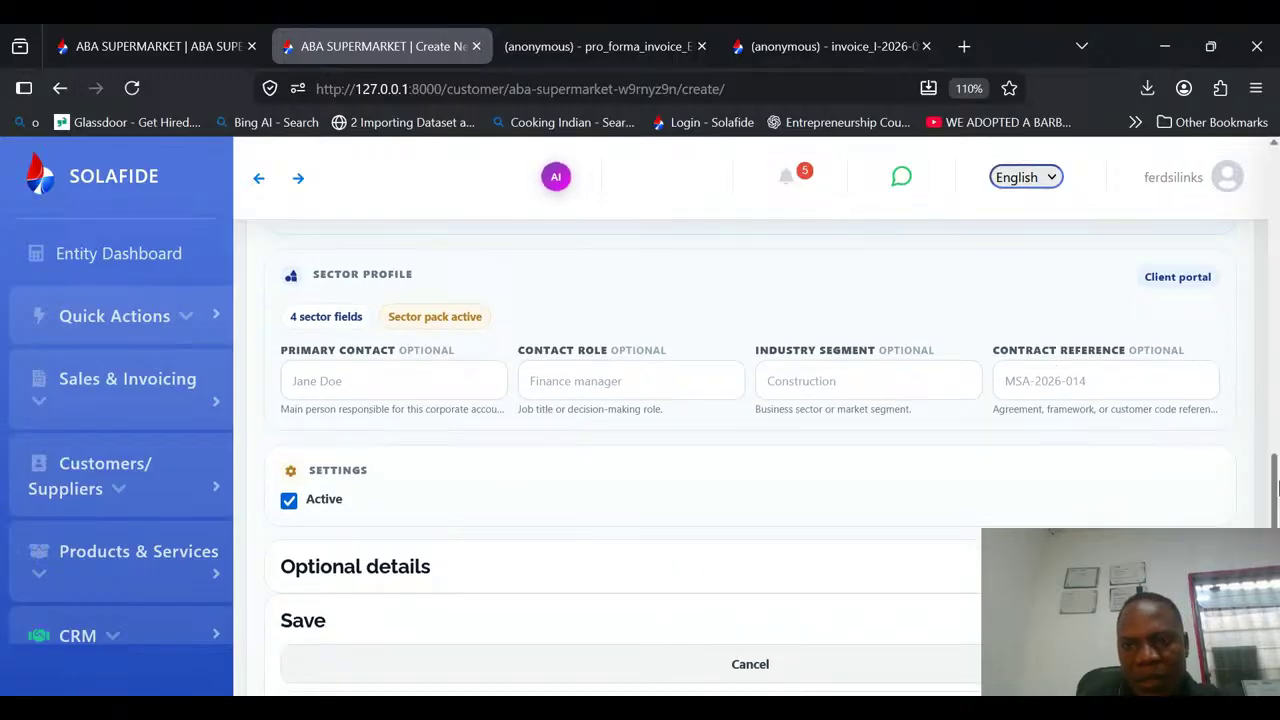
pyautogui.scroll(-3, 1277, 487)
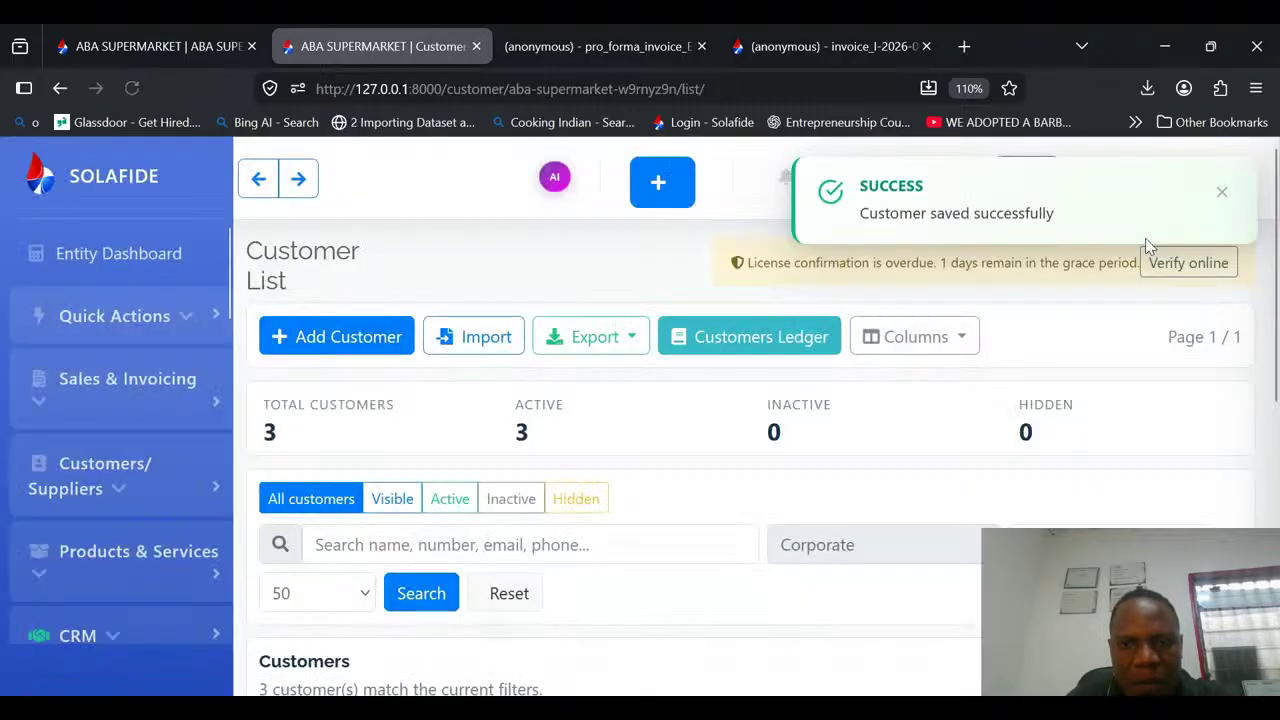
pyautogui.moveTo(1274, 190)
pyautogui.mouseDown()
pyautogui.moveTo(1278, 398)
pyautogui.moveTo(1266, 192)
pyautogui.mouseUp()
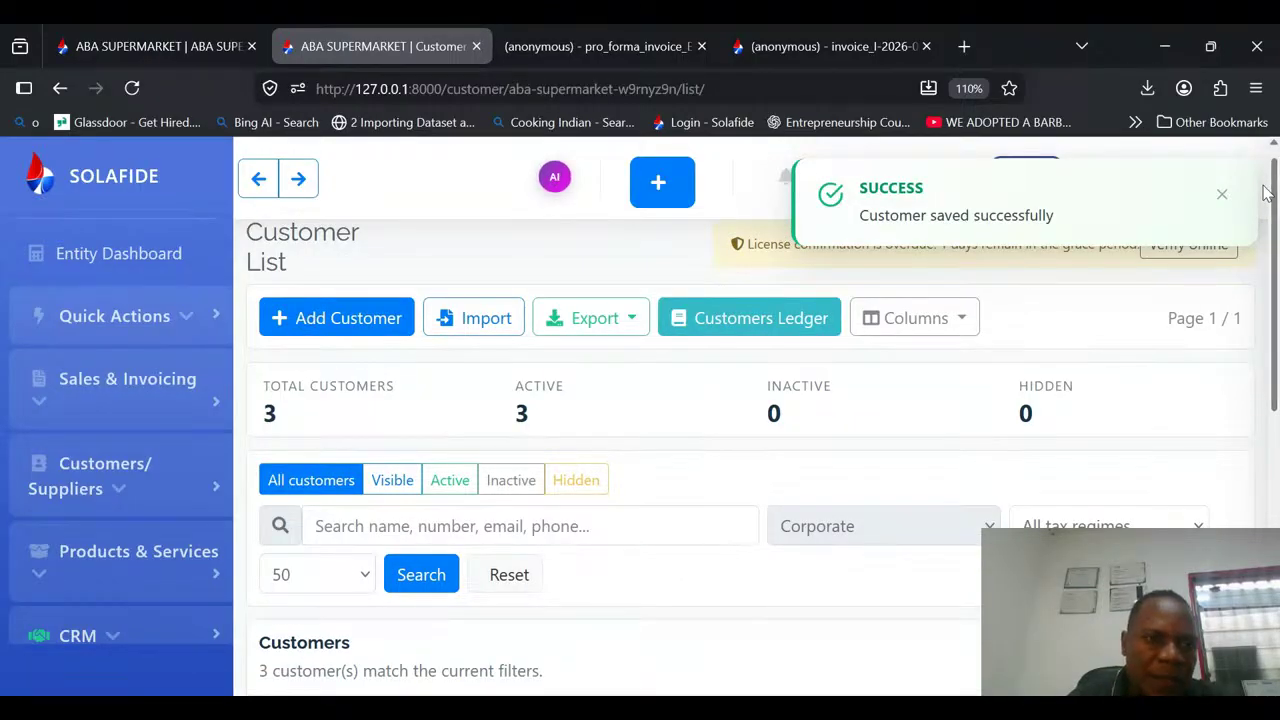
# Look over the Products & Services options and open the Unit of Measures list.
pyautogui.scroll(-3, 222, 245)
pyautogui.scroll(2, 225, 290)
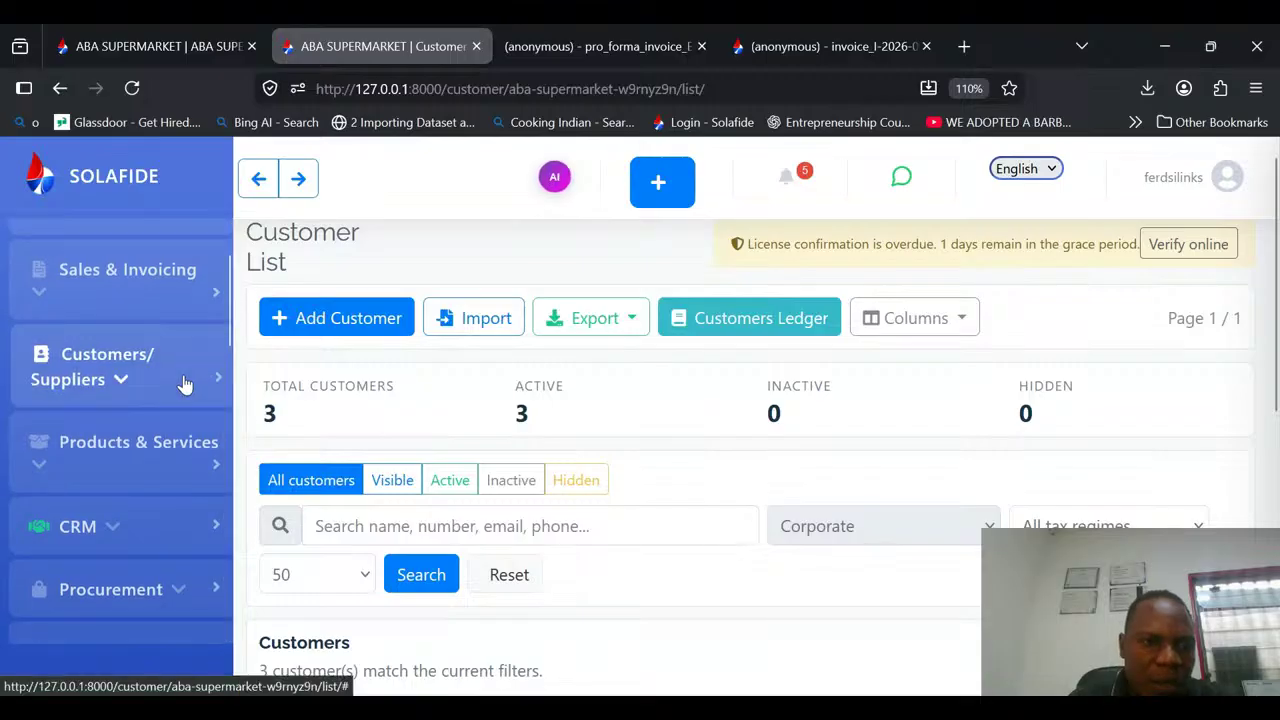
pyautogui.scroll(-2, 228, 378)
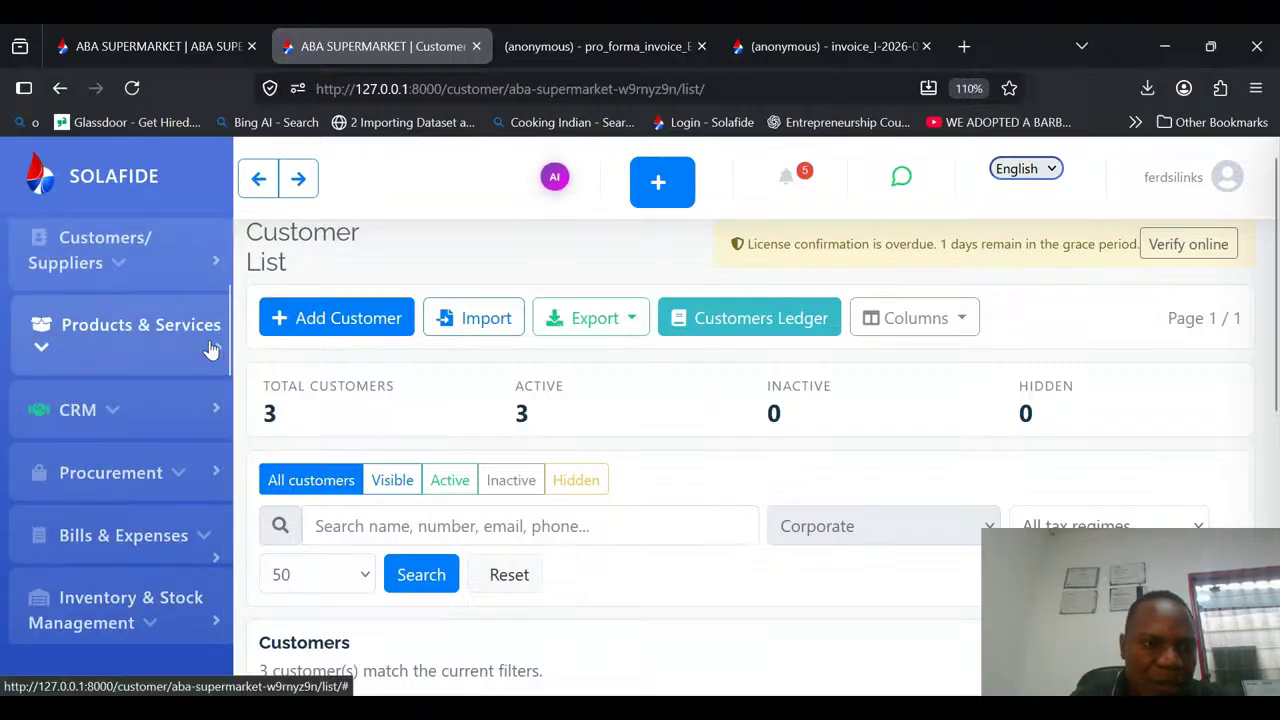
pyautogui.click(213, 350)
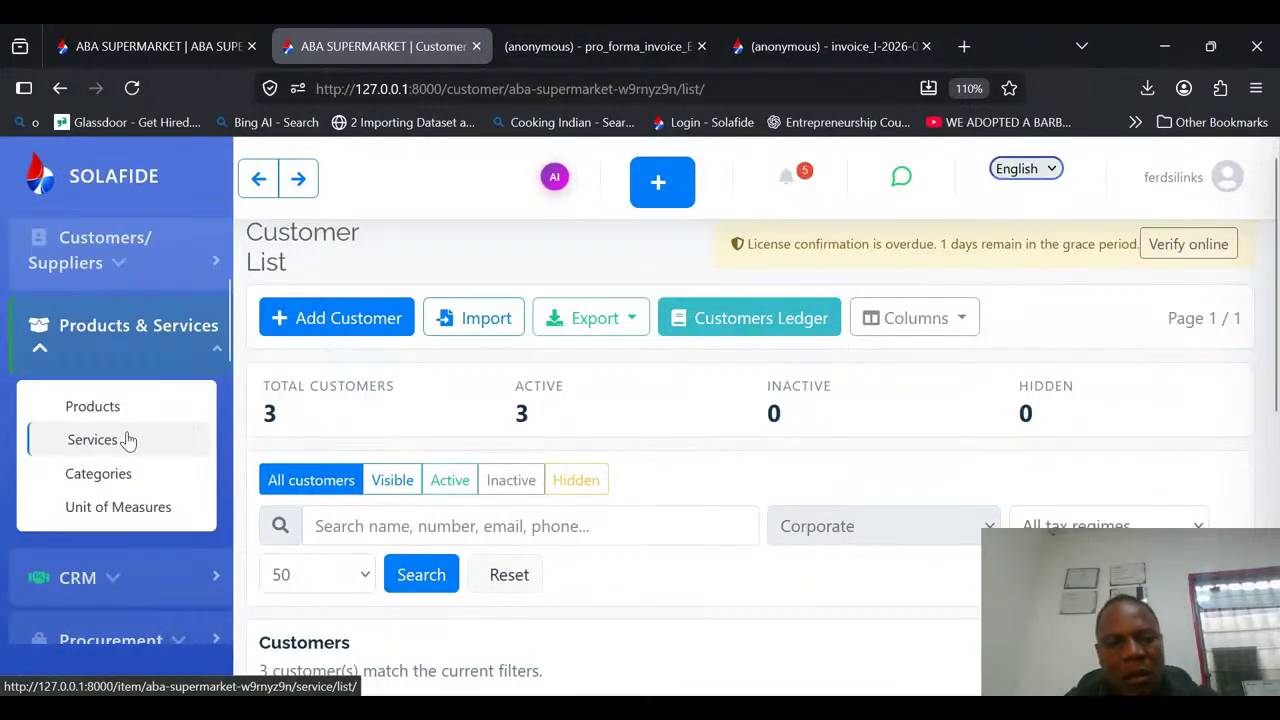
pyautogui.click(121, 507)
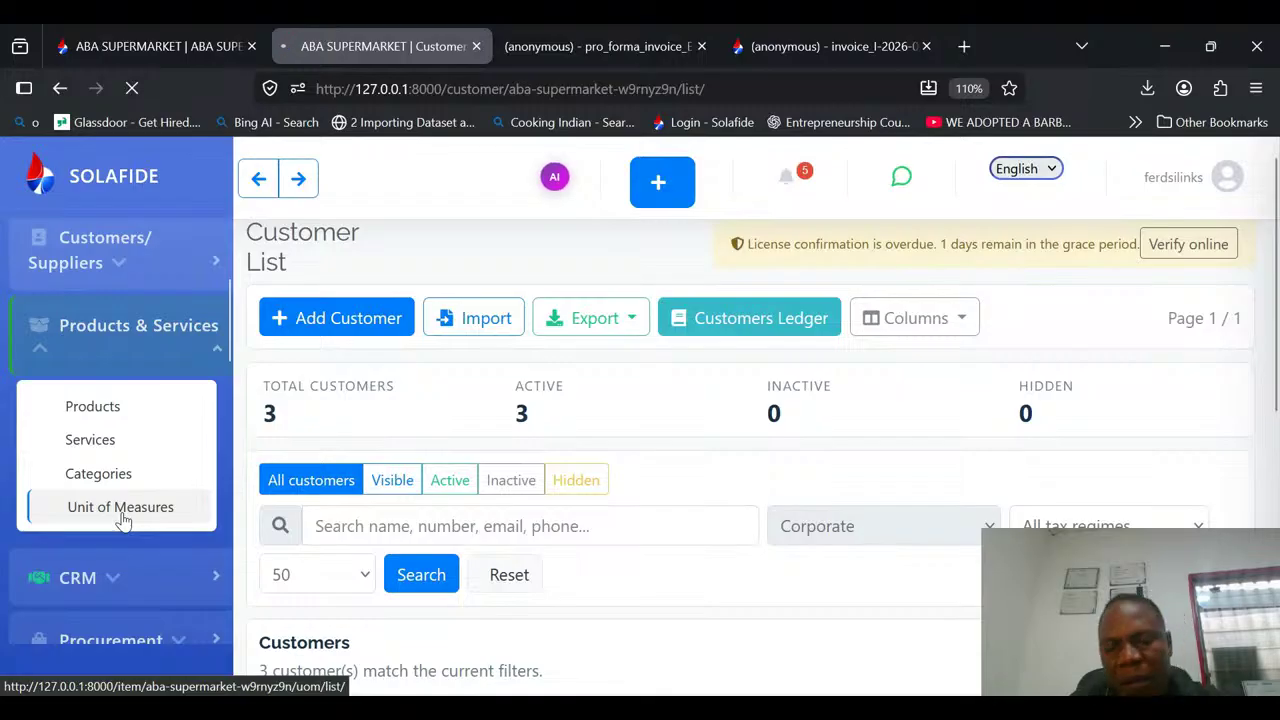